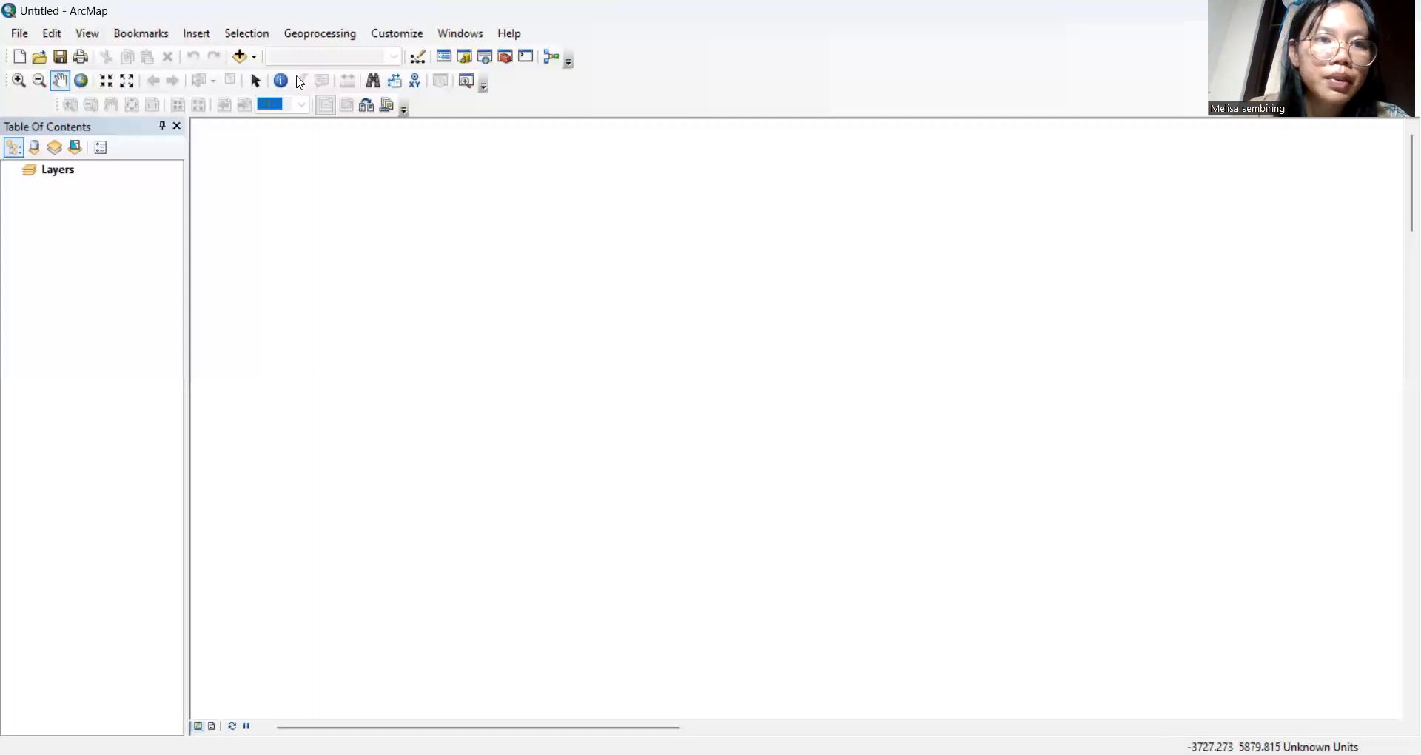
Add the ADMINISTRASIDESA_AR_25K.shp village boundary shapefile from the KOTASEMARANG folder to the map
left_click(244, 57)
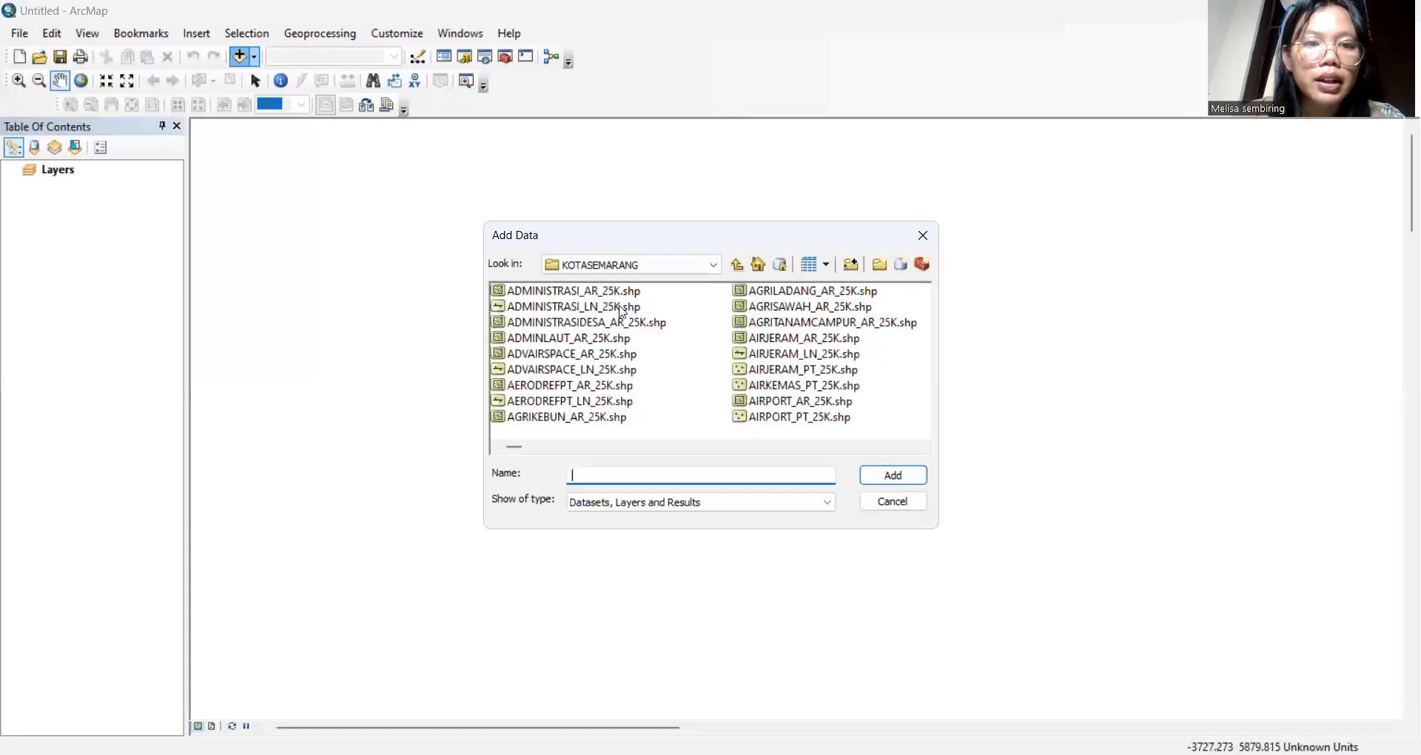
left_click(615, 323)
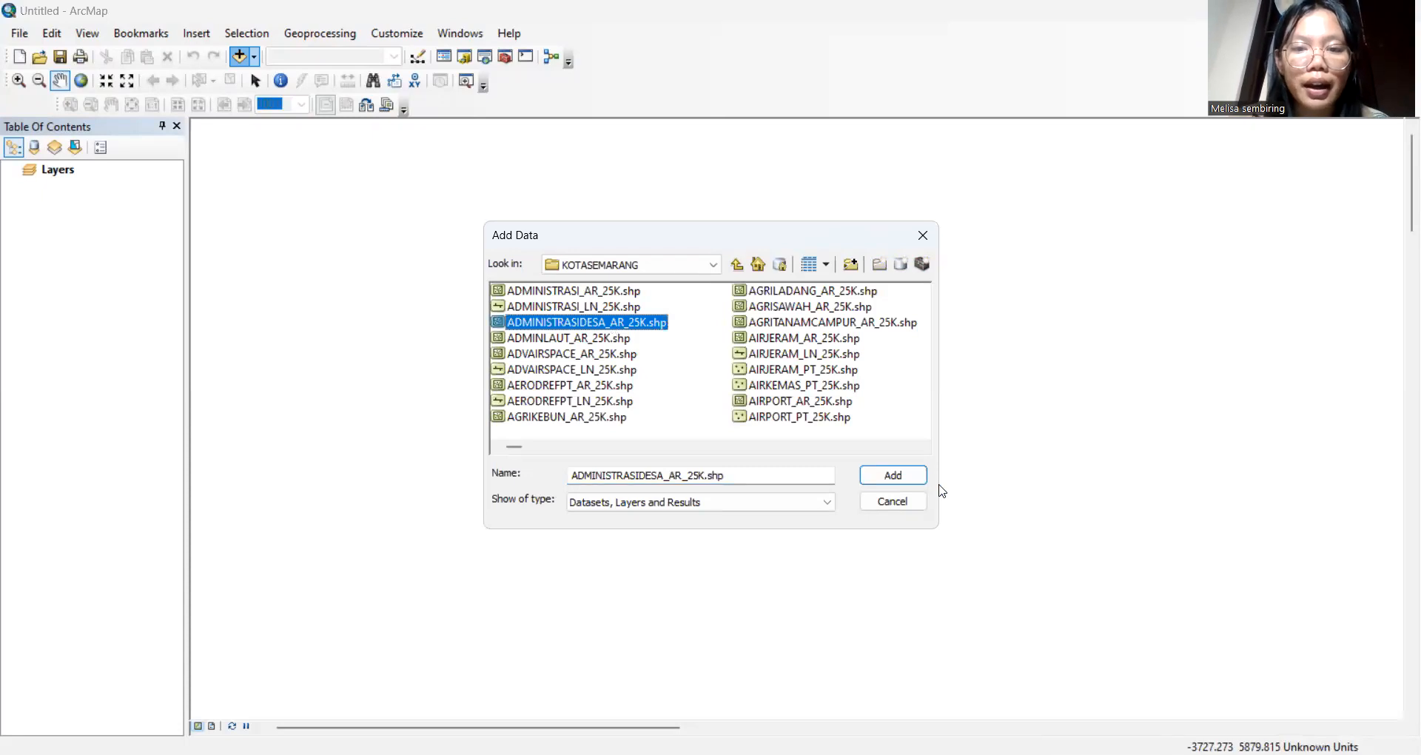
left_click(894, 478)
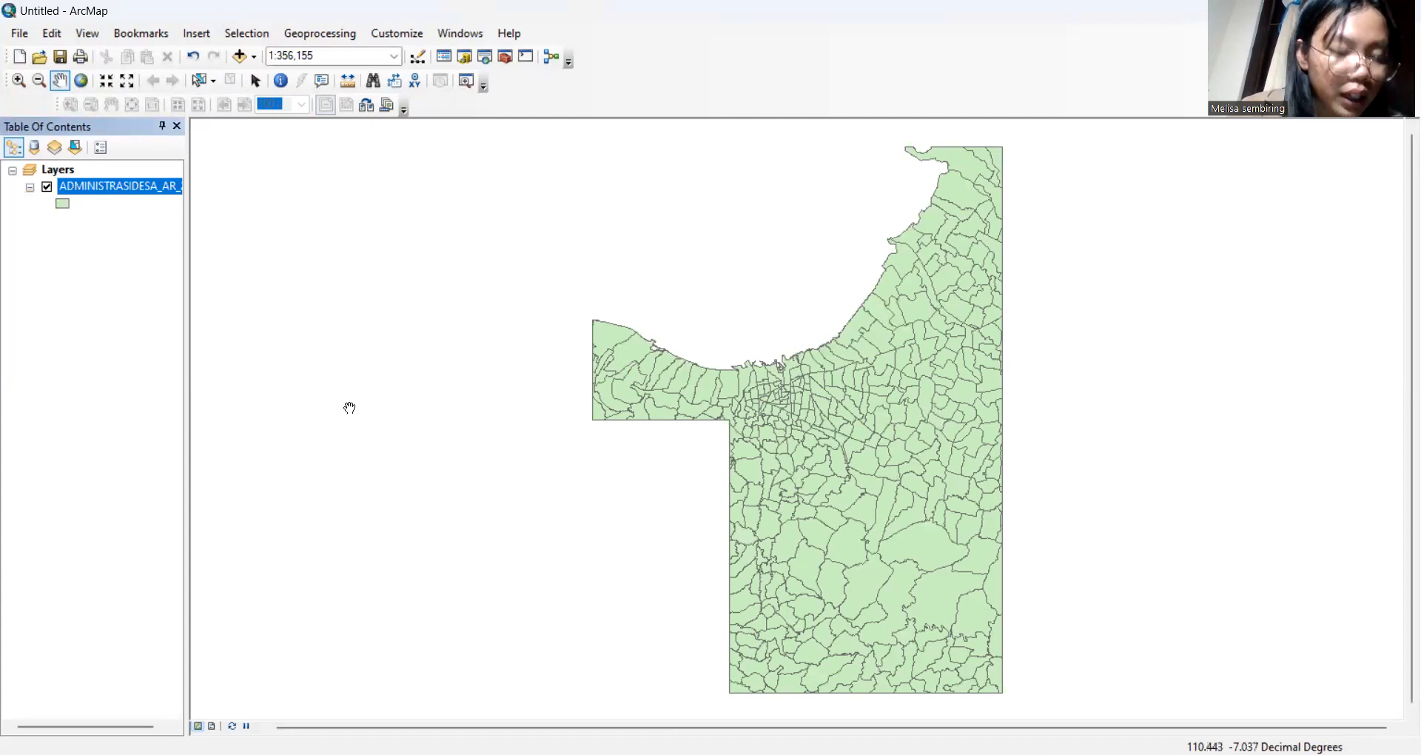
Open the village layer's attribute table and sort the WADMKC column ascending
right_click(170, 194)
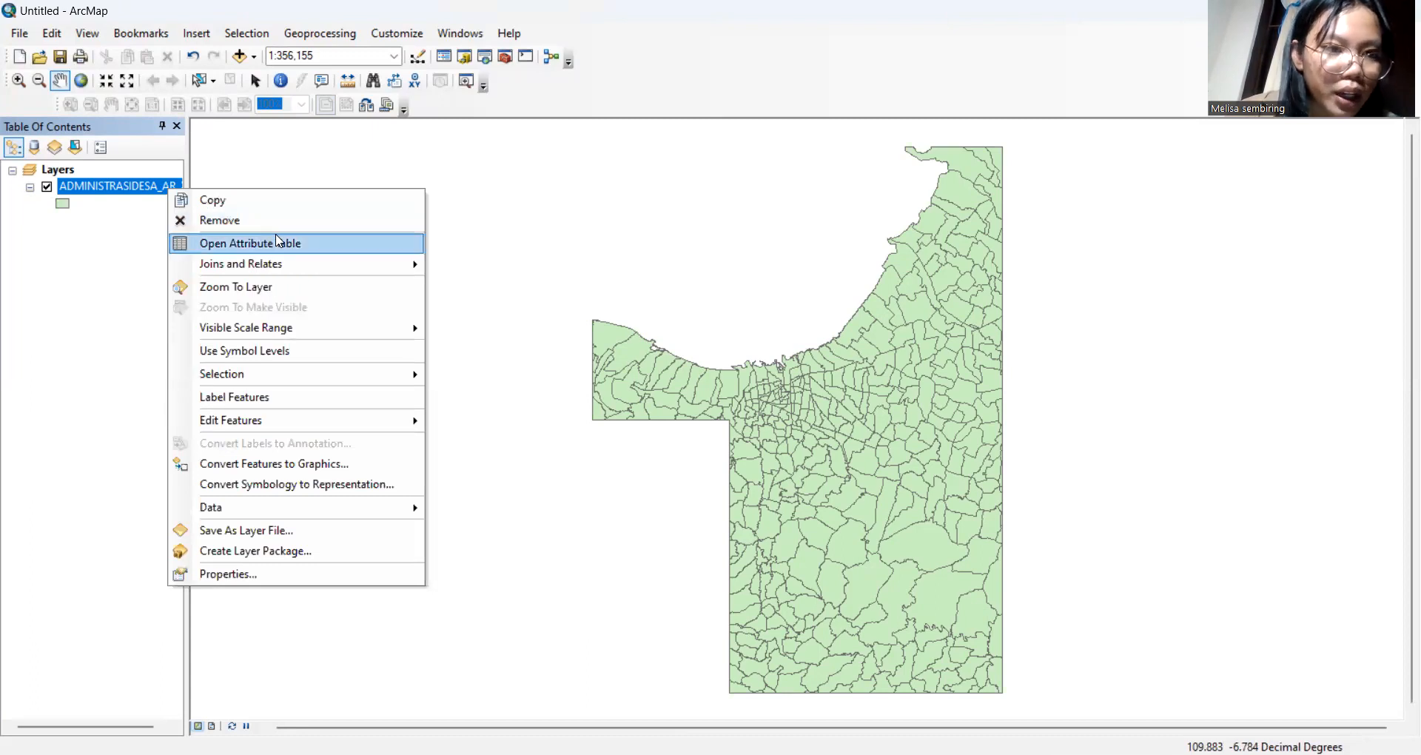
left_click(285, 245)
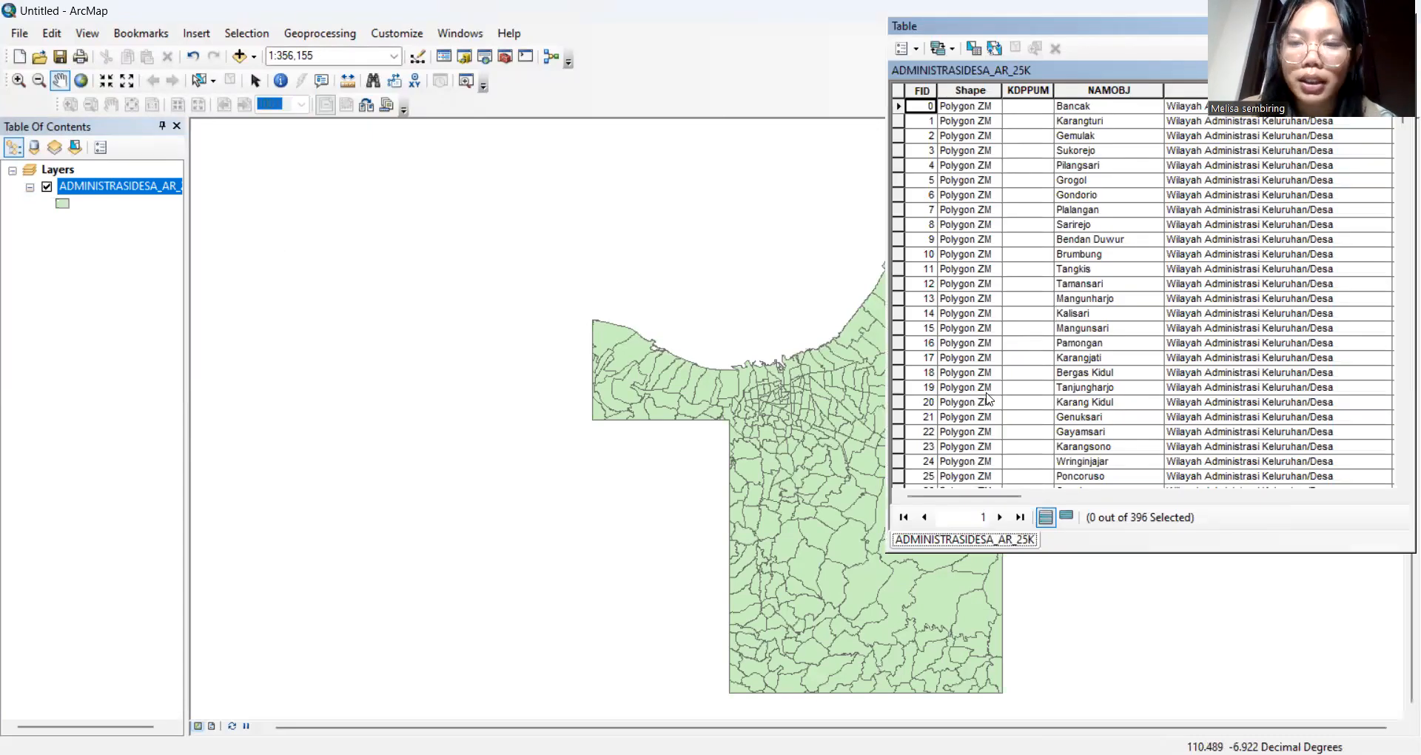
left_click_drag(956, 497, 1257, 508)
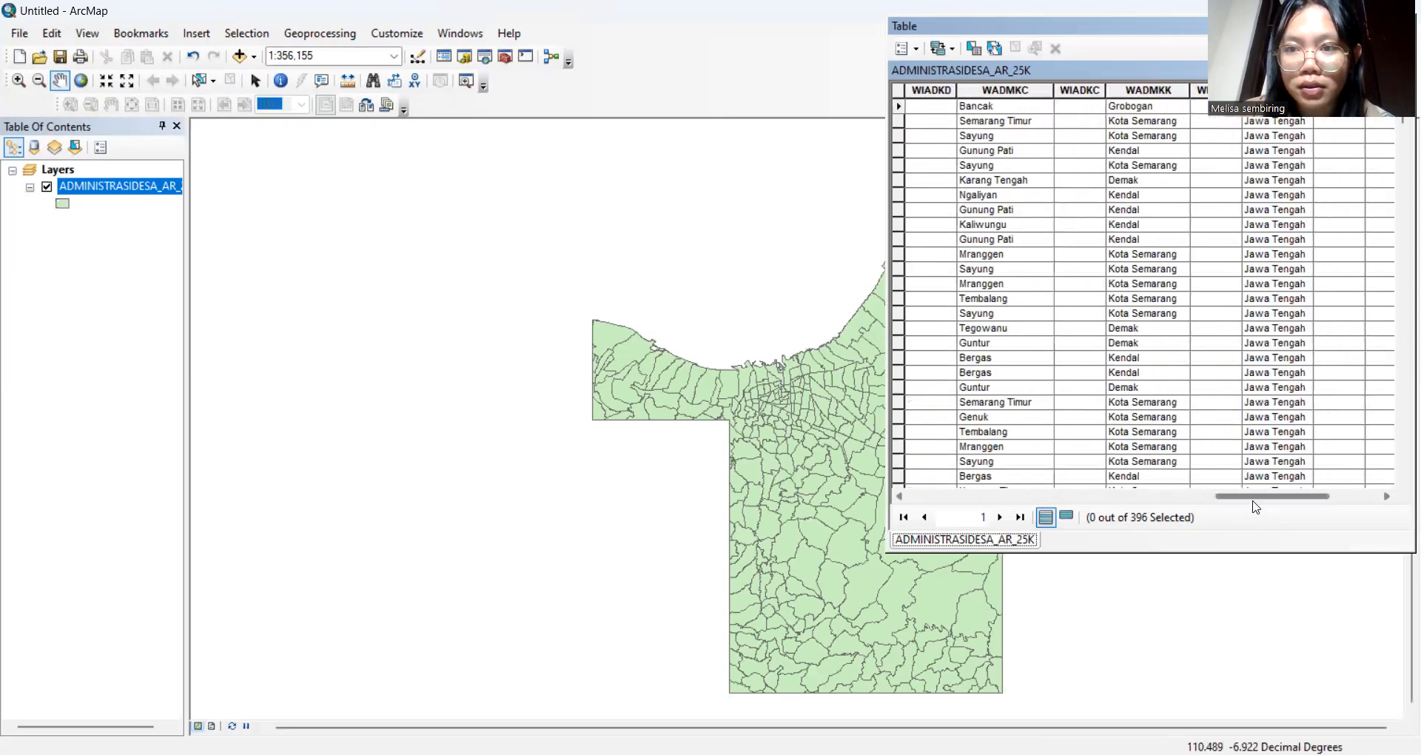
left_click(1023, 91)
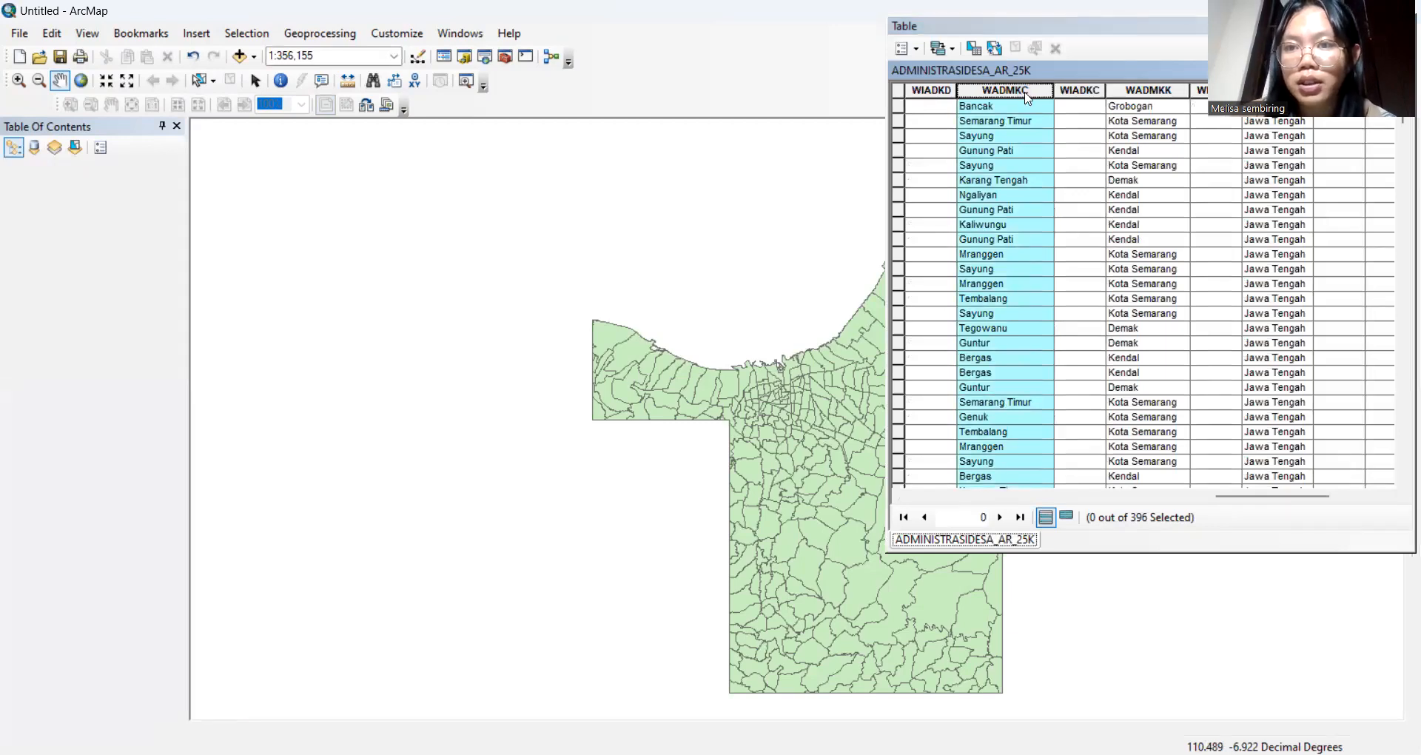
right_click(1026, 94)
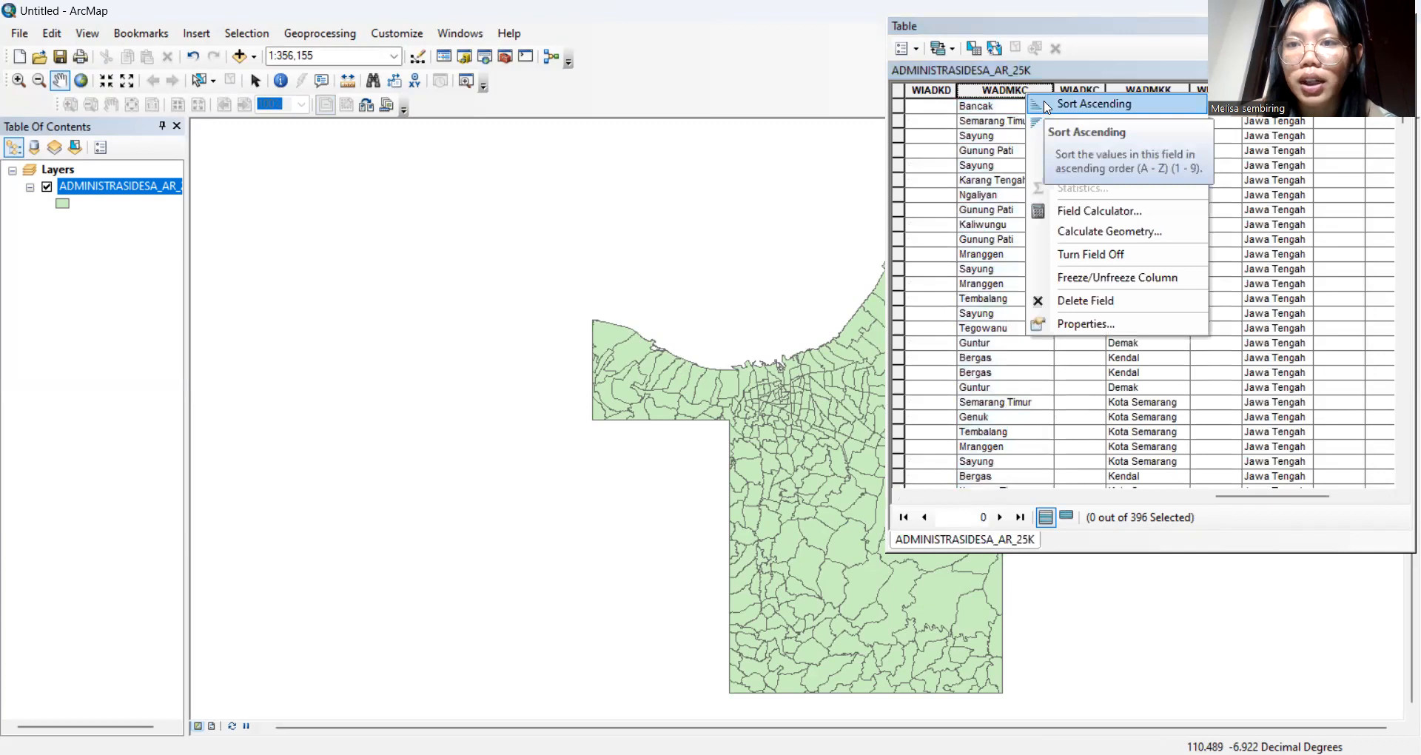
left_click(1046, 107)
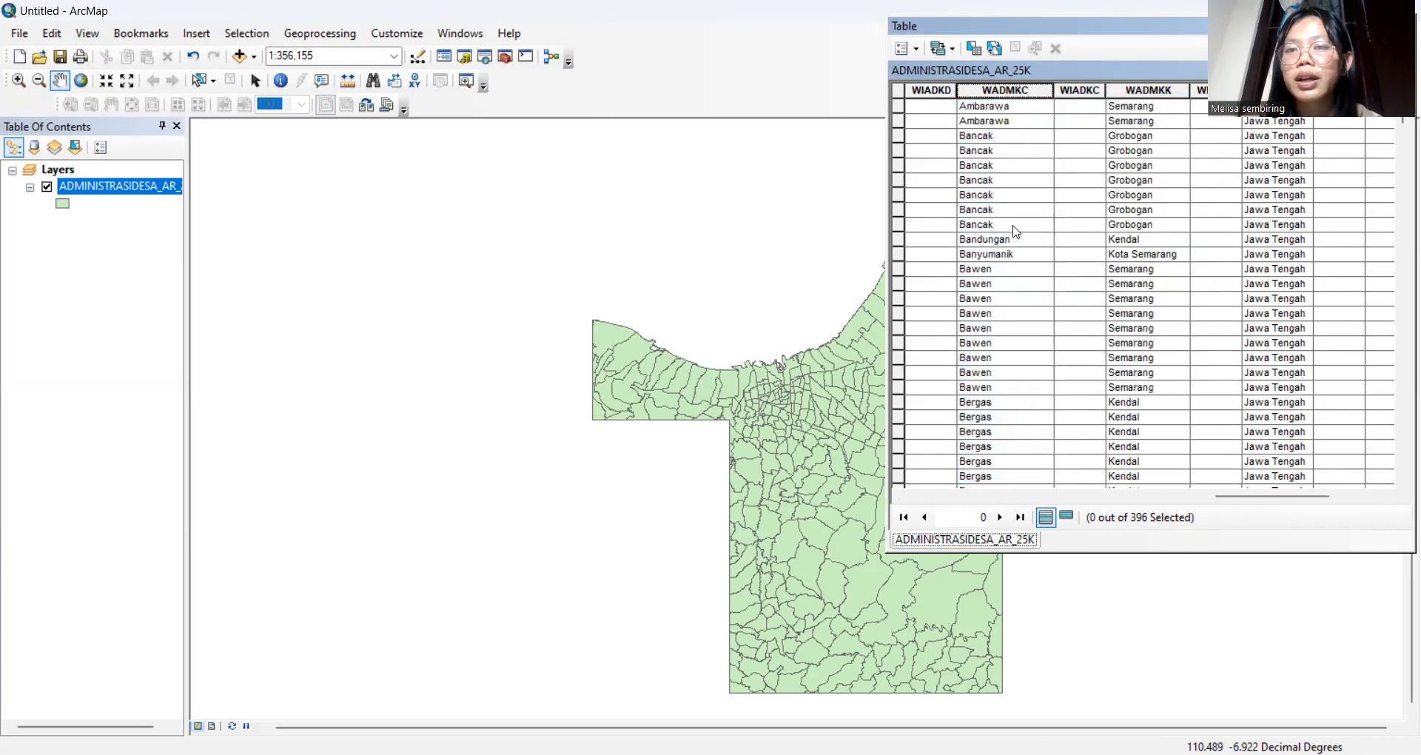
Select the 12 Kedungjati village rows in the sorted table
scroll(1013, 231, "down", 1)
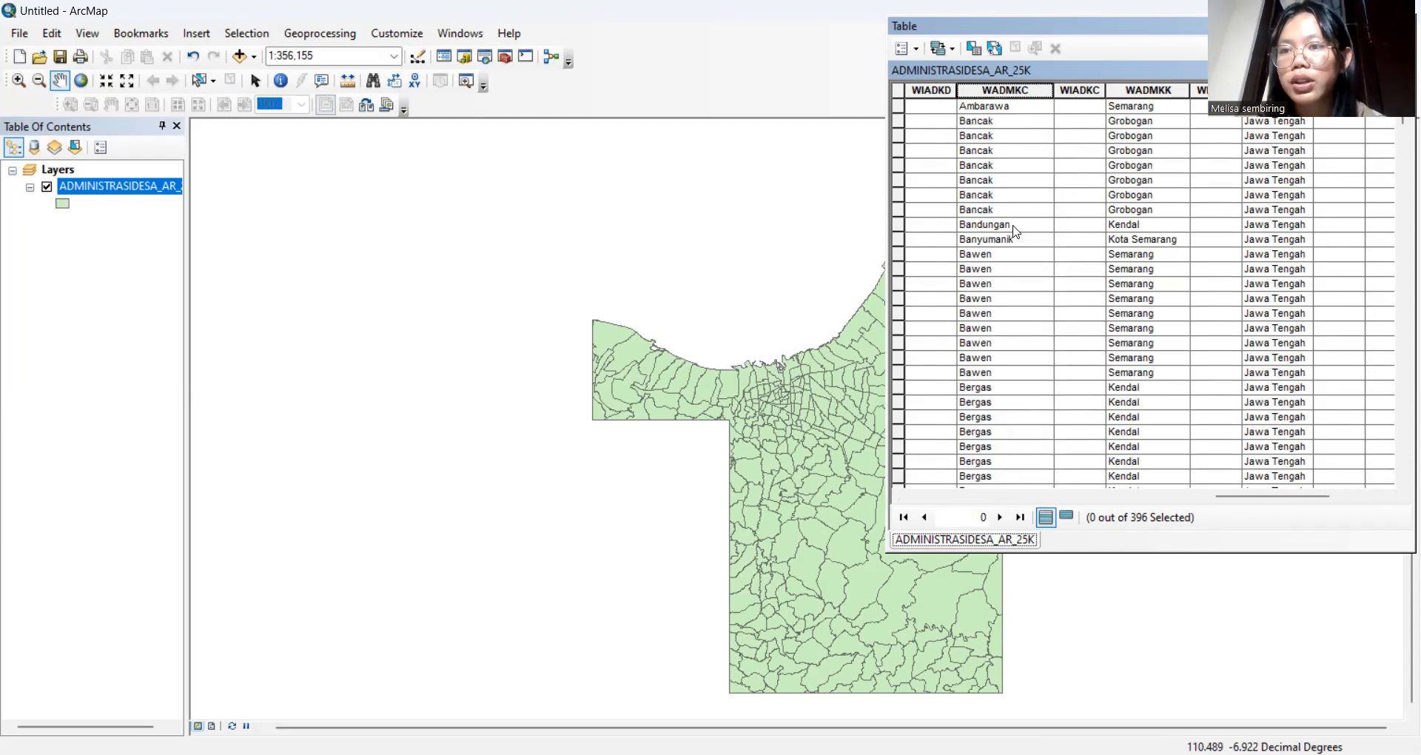
scroll(1014, 232, "down", 4)
scroll(1014, 232, "down", 5)
scroll(1014, 231, "down", 15)
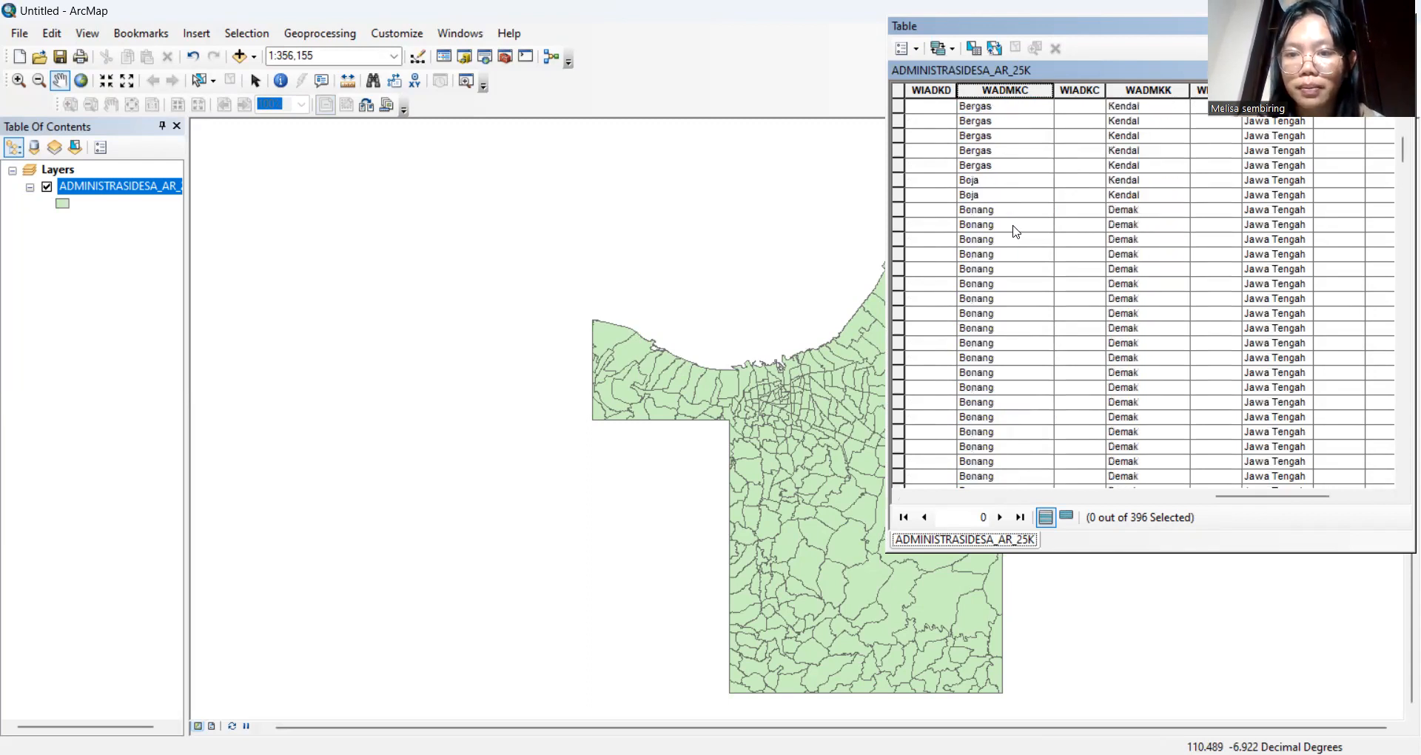
scroll(1015, 232, "down", 15)
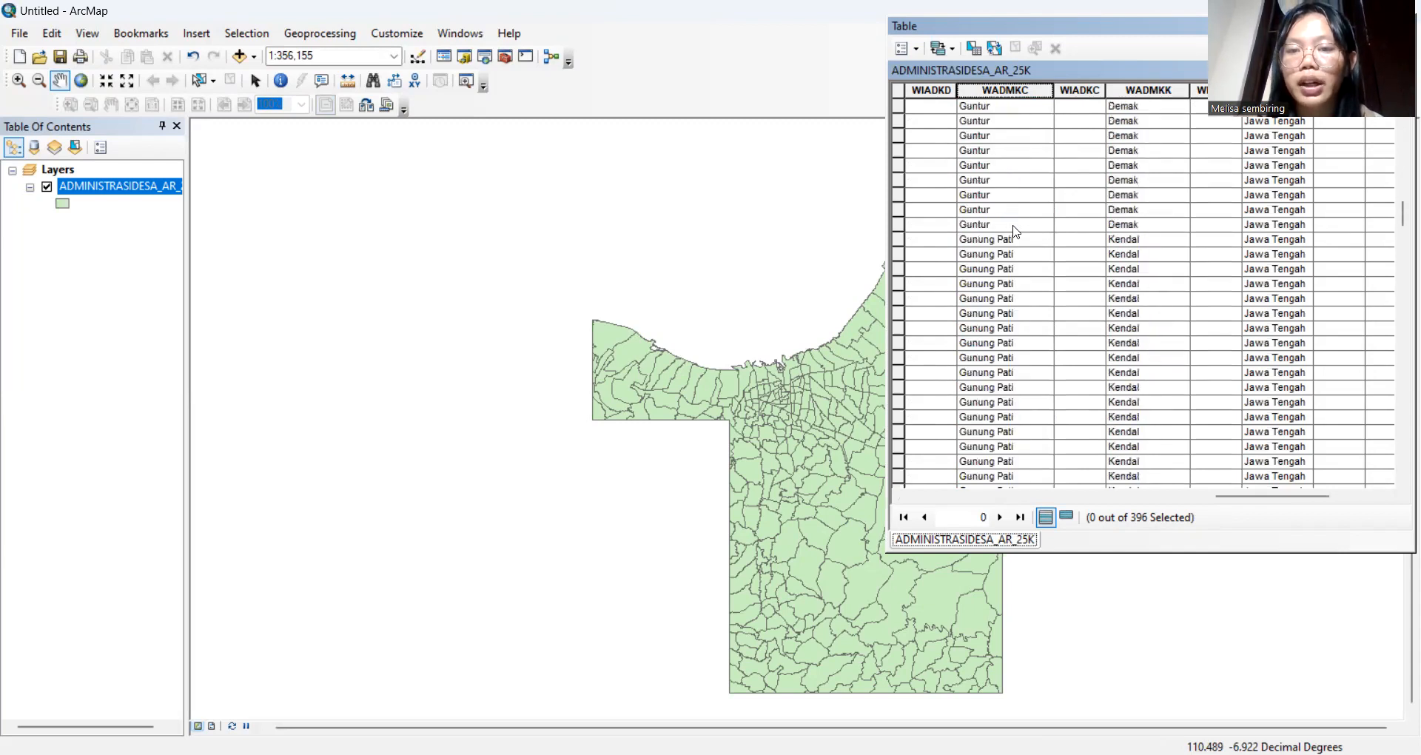
scroll(1016, 232, "down", 7)
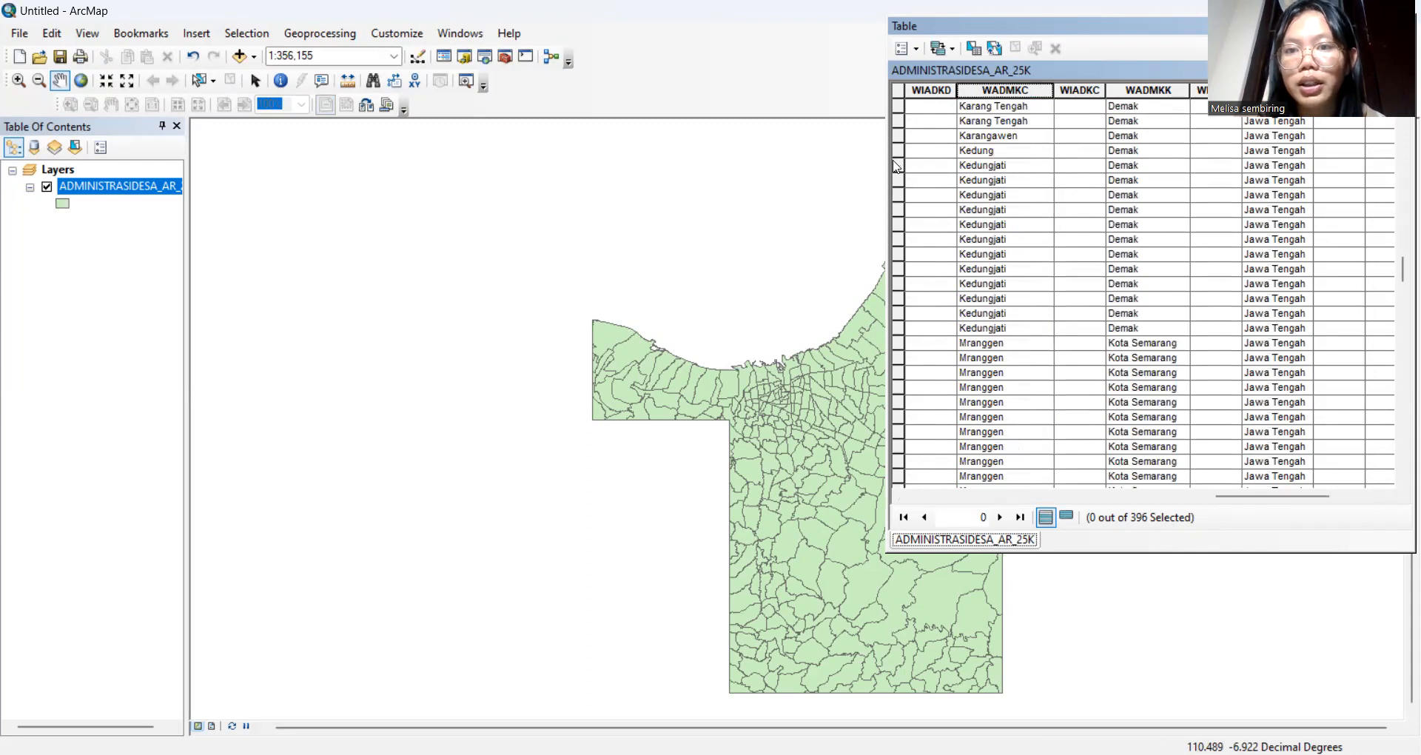
left_click_drag(896, 166, 893, 324)
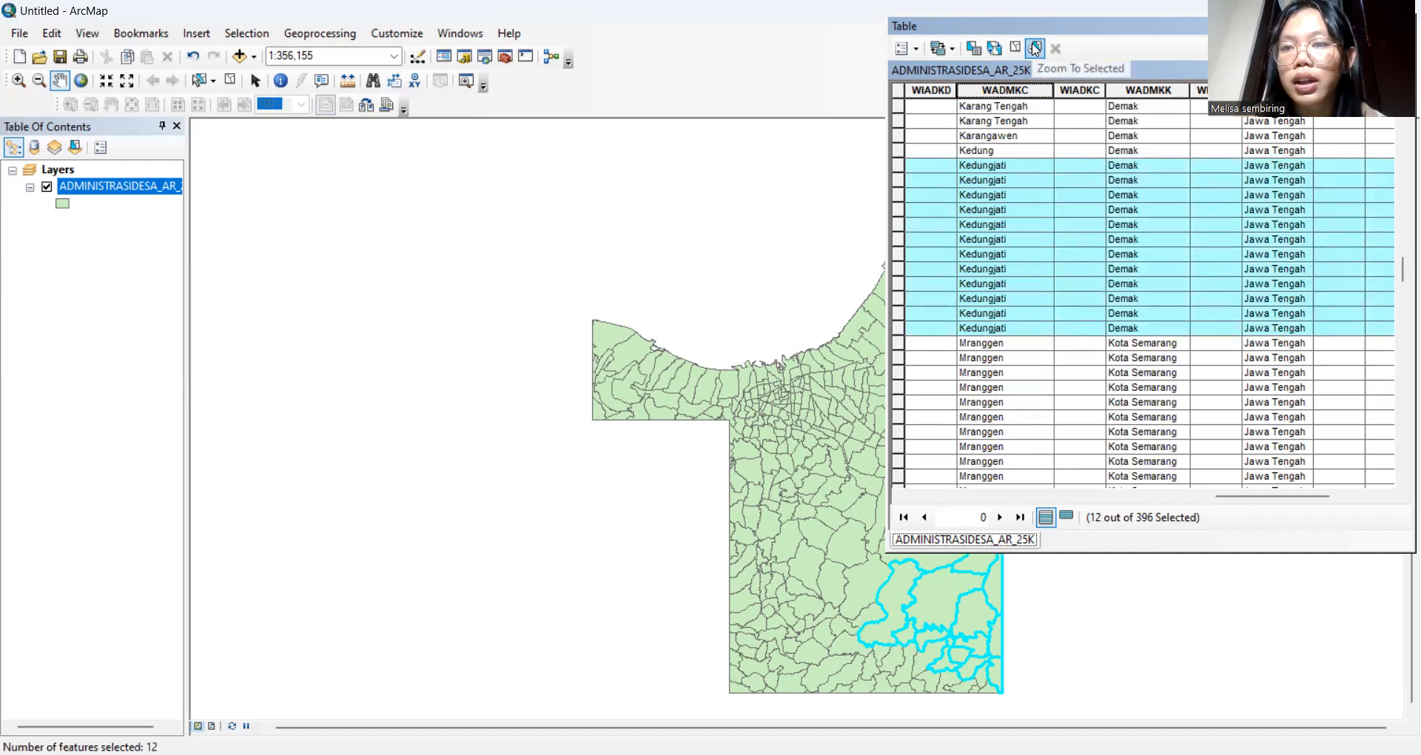
Zoom the map to the 12 selected Kedungjati villages and close the table
left_click(1034, 49)
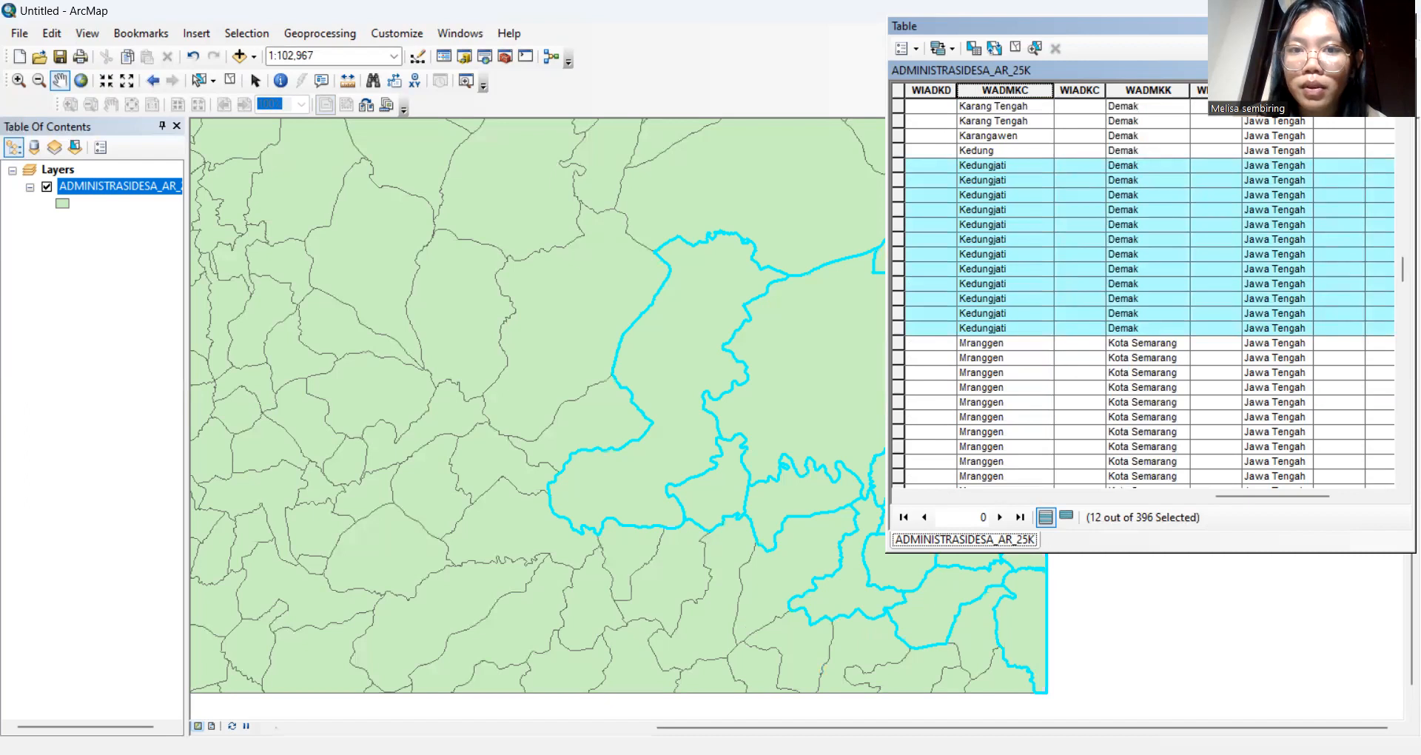
left_click(1403, 27)
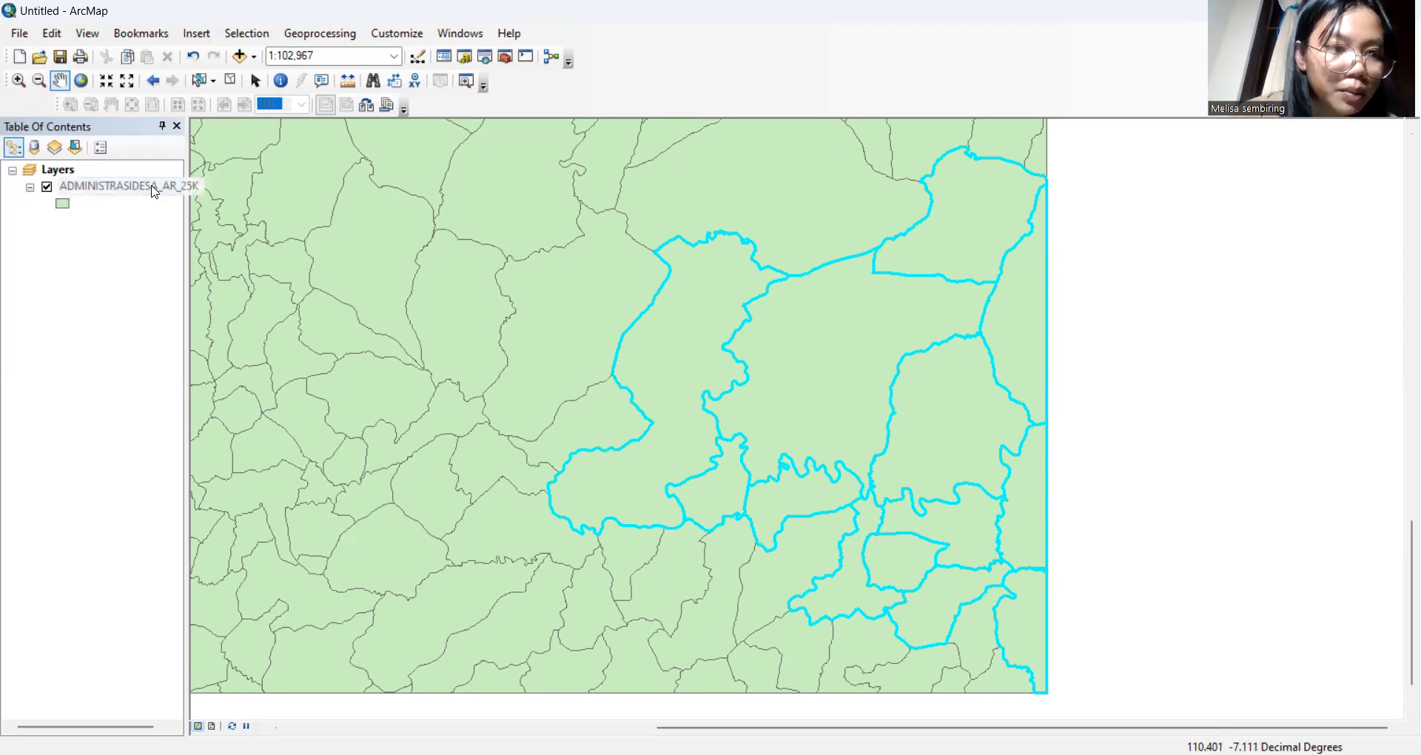
Export the selected villages as ADM_Kedungjati plus the author's name, and add the result to the map
right_click(154, 192)
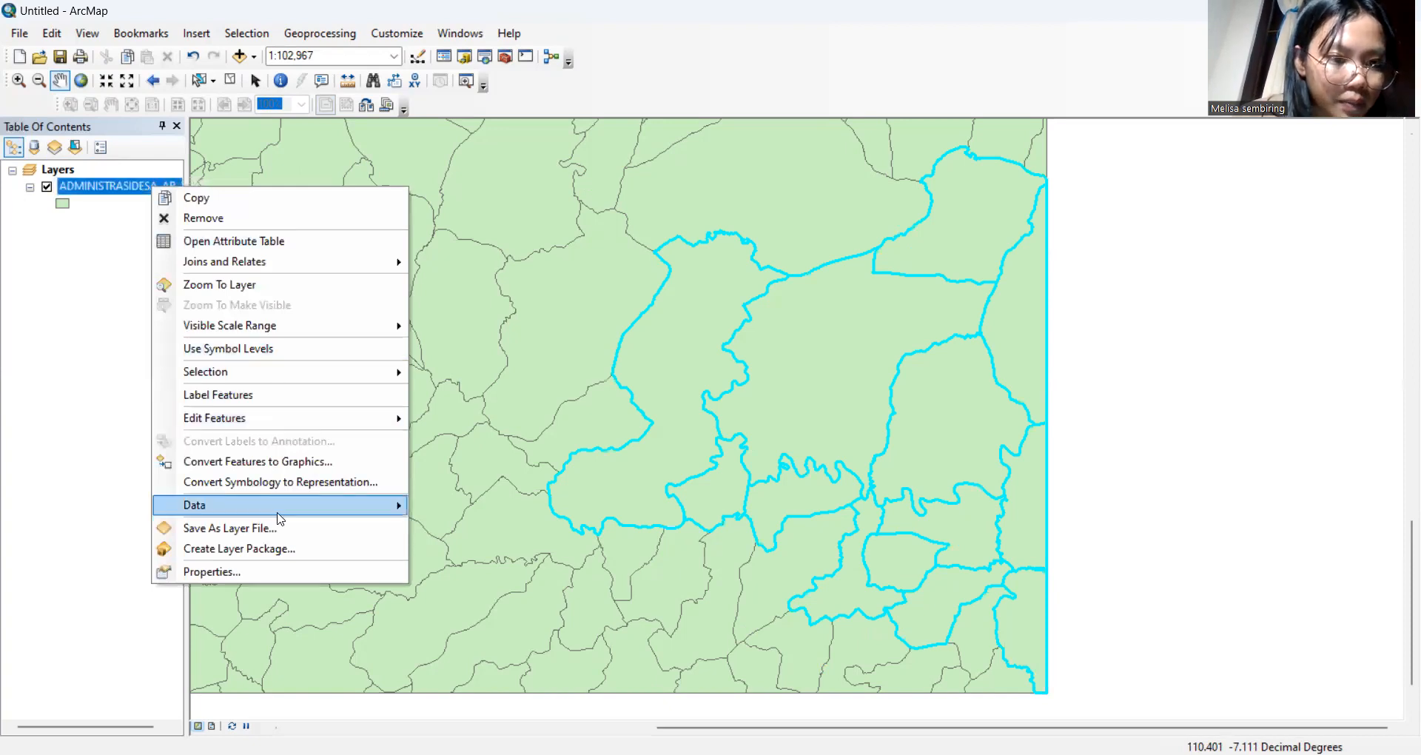
mouse_move(278, 513)
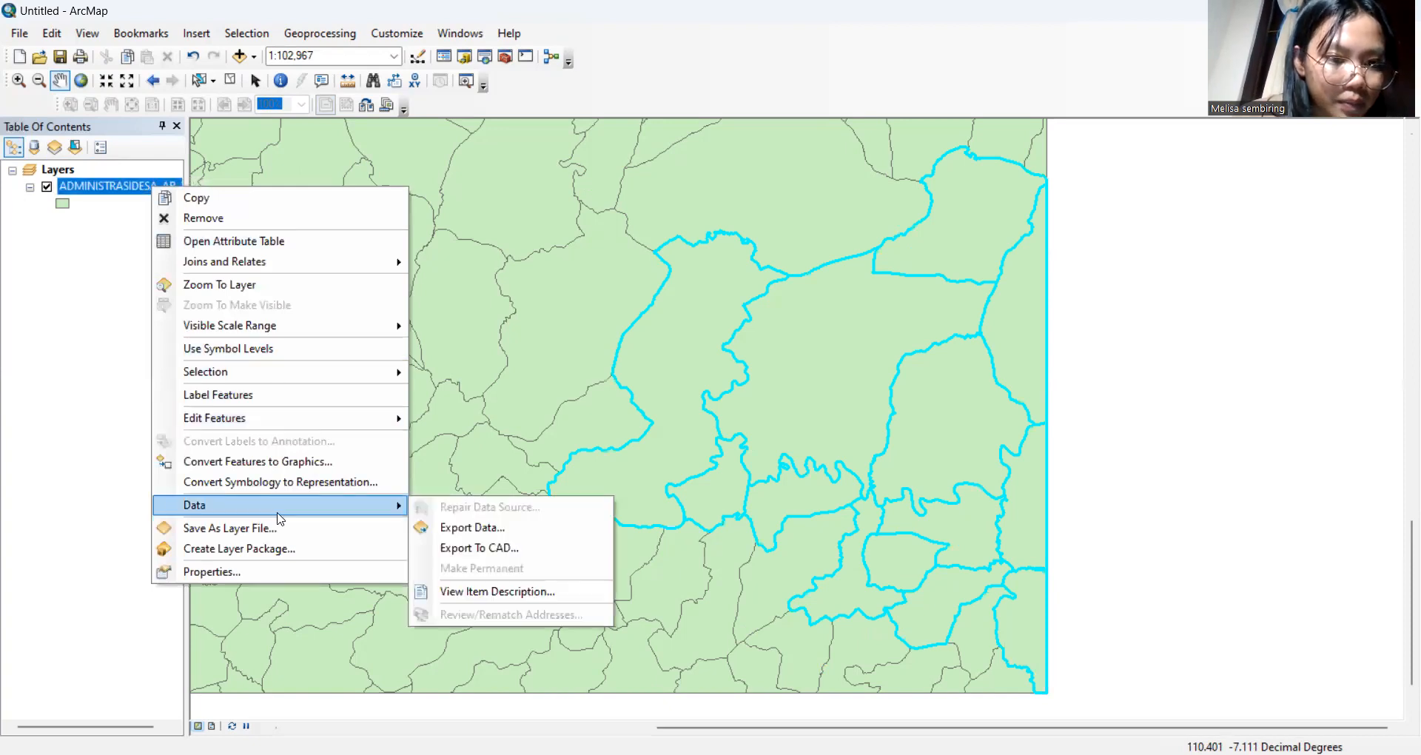
left_click(450, 531)
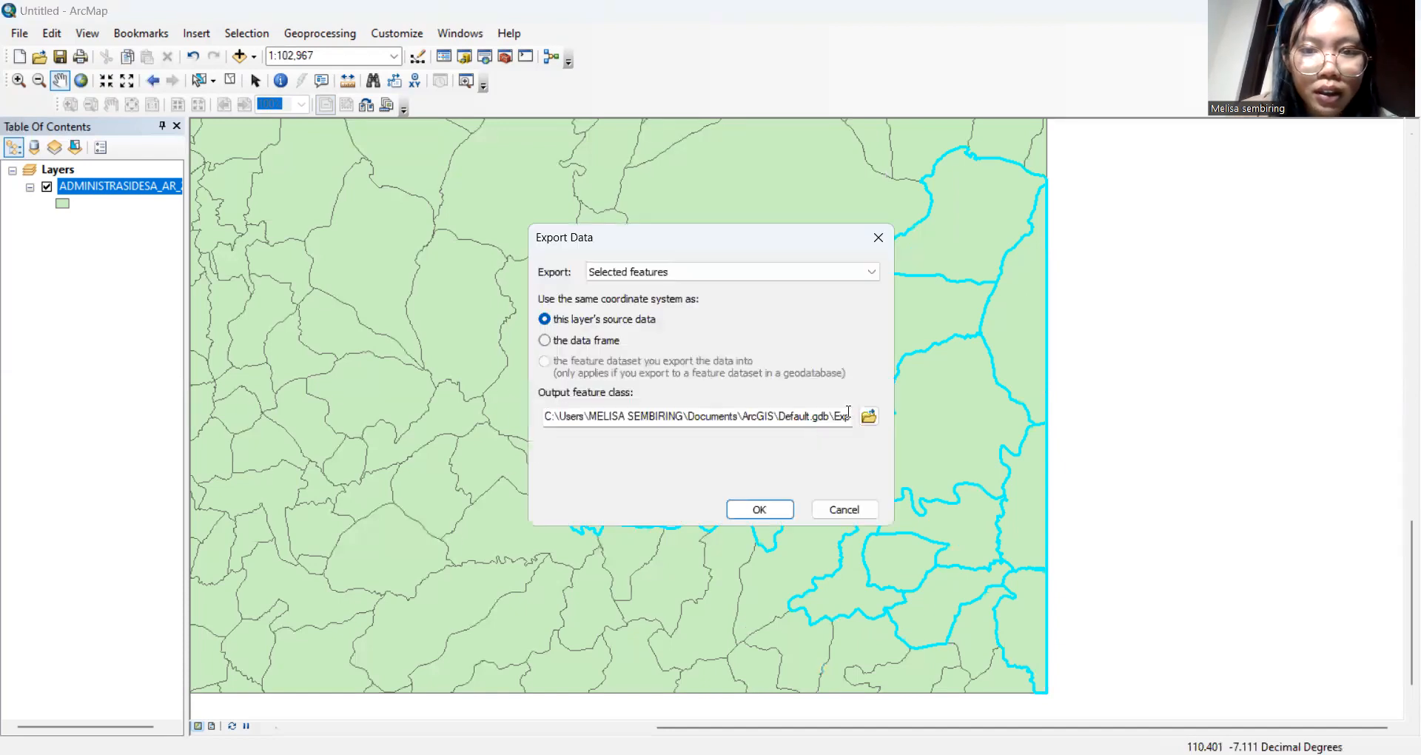
left_click(587, 419)
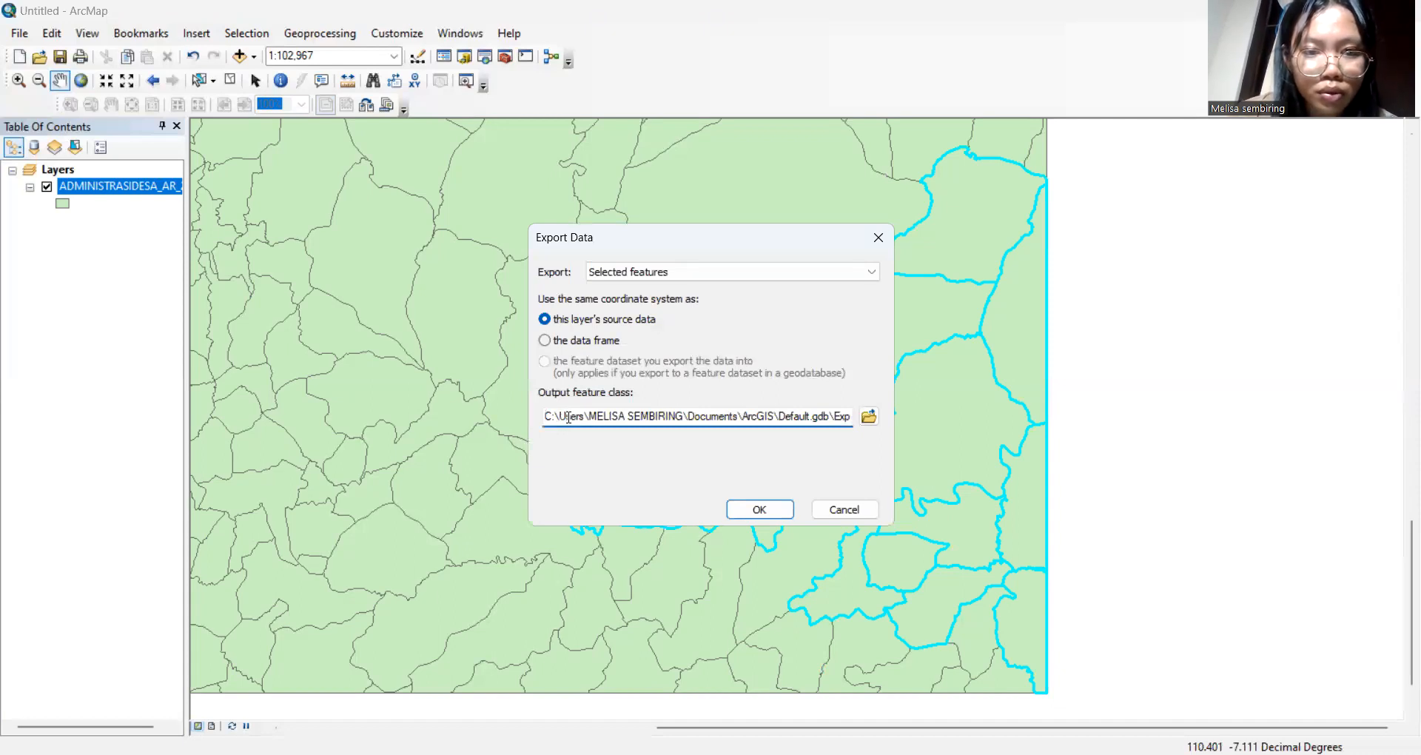
left_click_drag(546, 414, 851, 419)
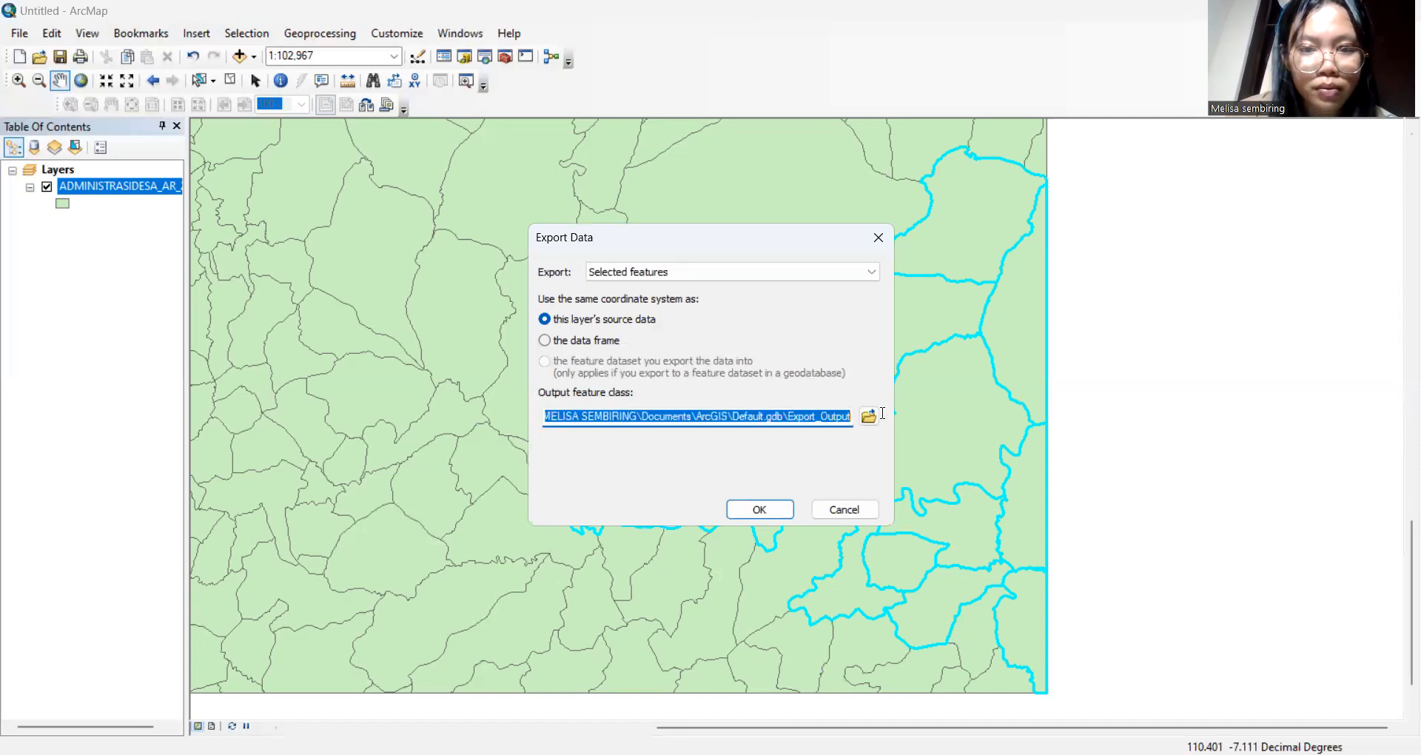
key("BackSpace")
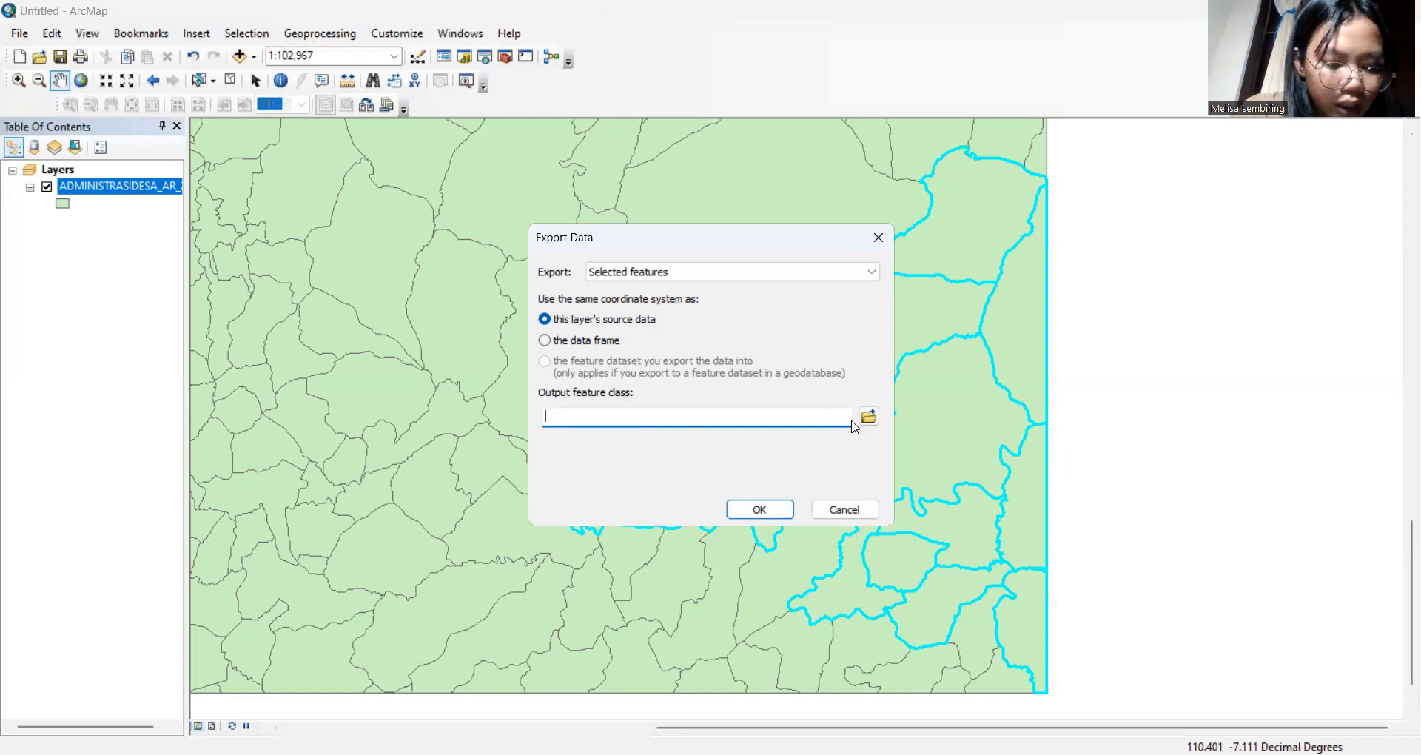
type("A")
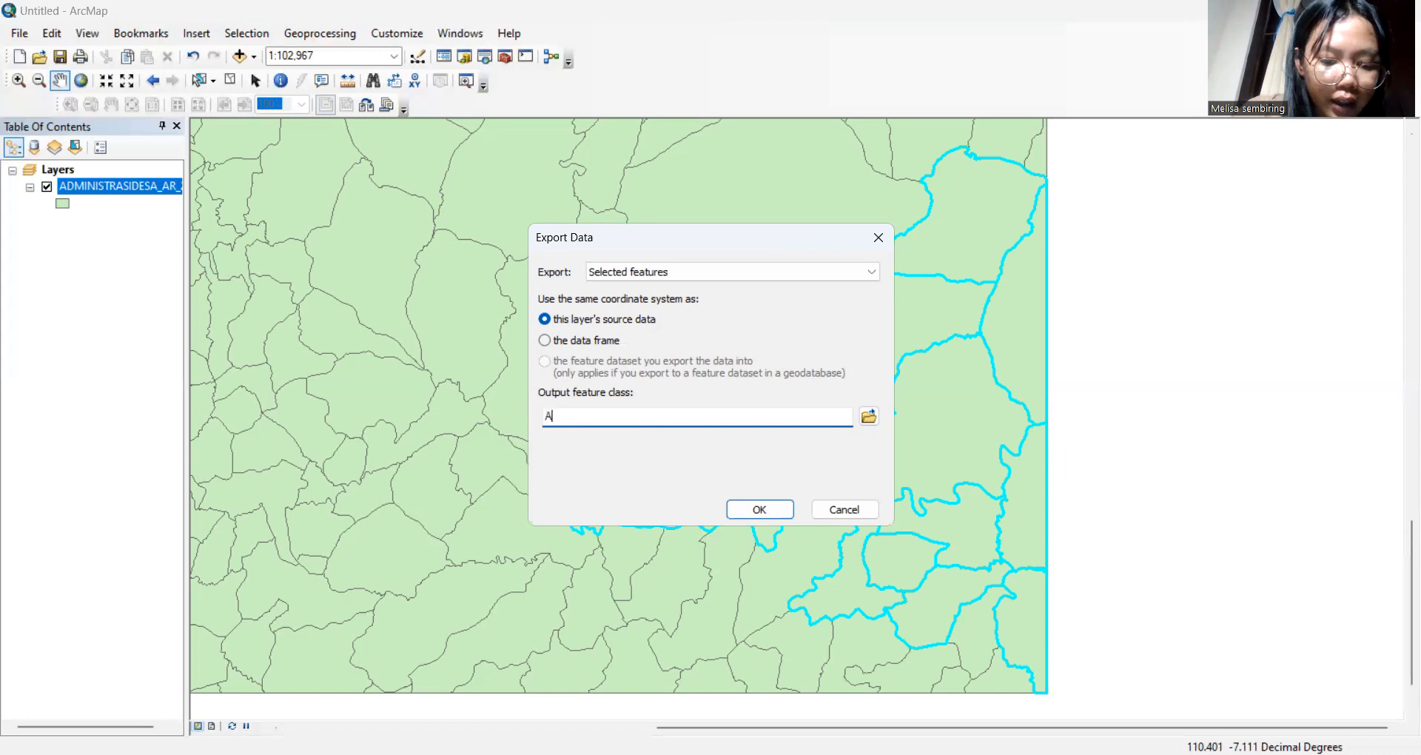
type("DM")
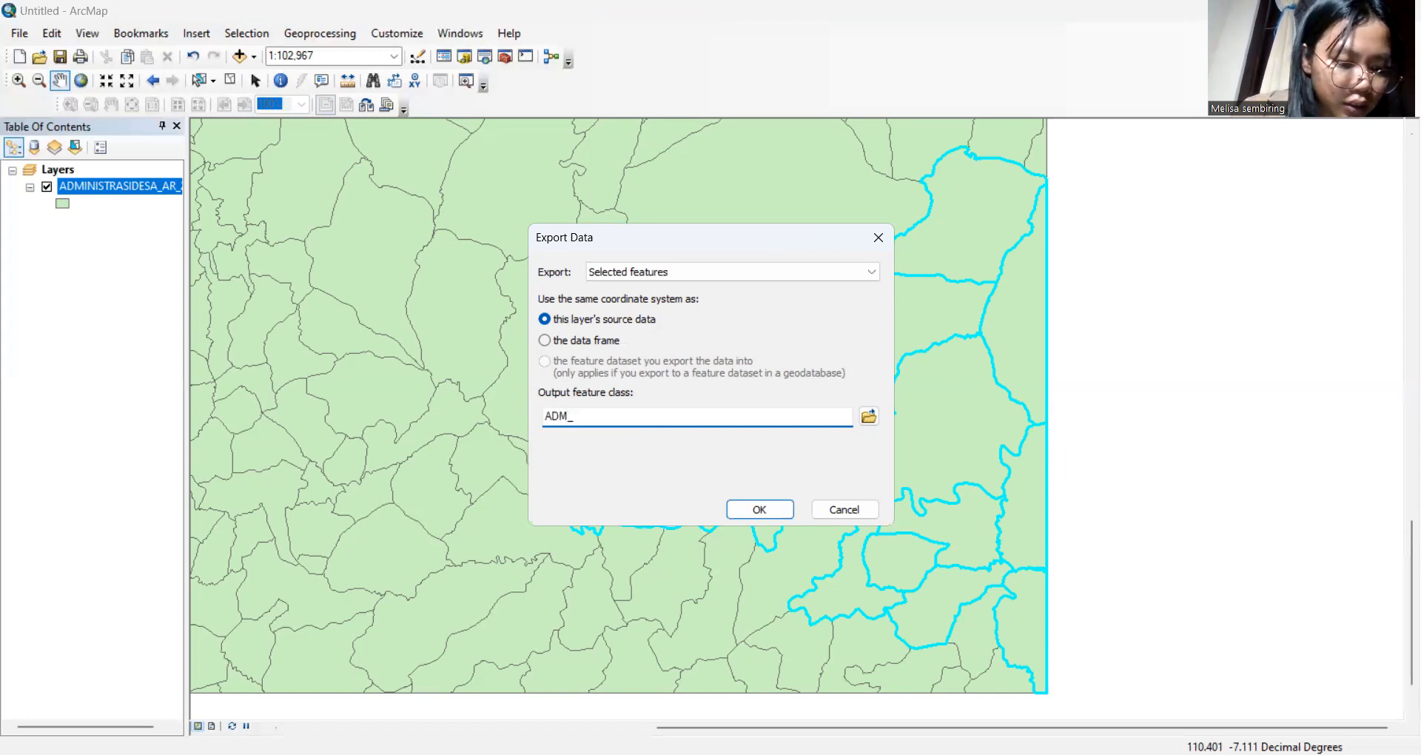
type("_Ked")
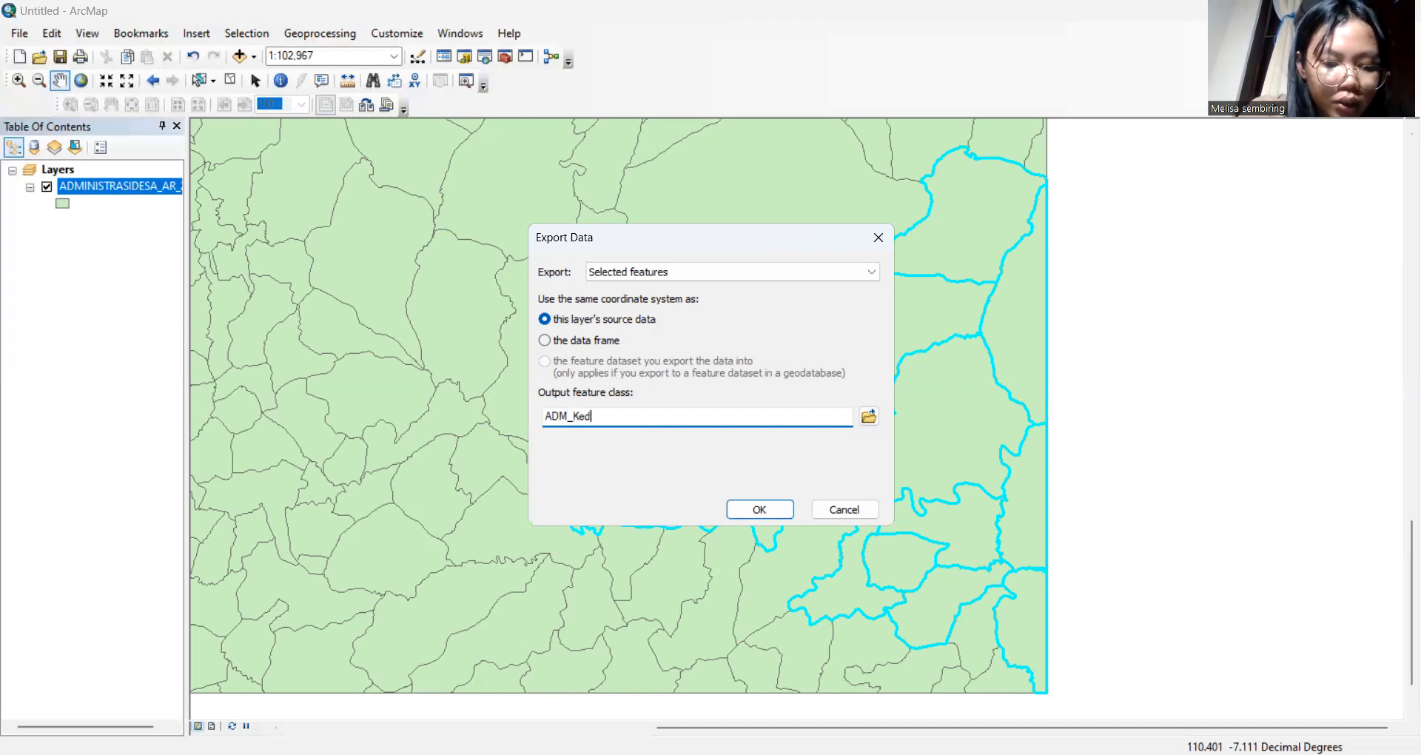
type("ungjati")
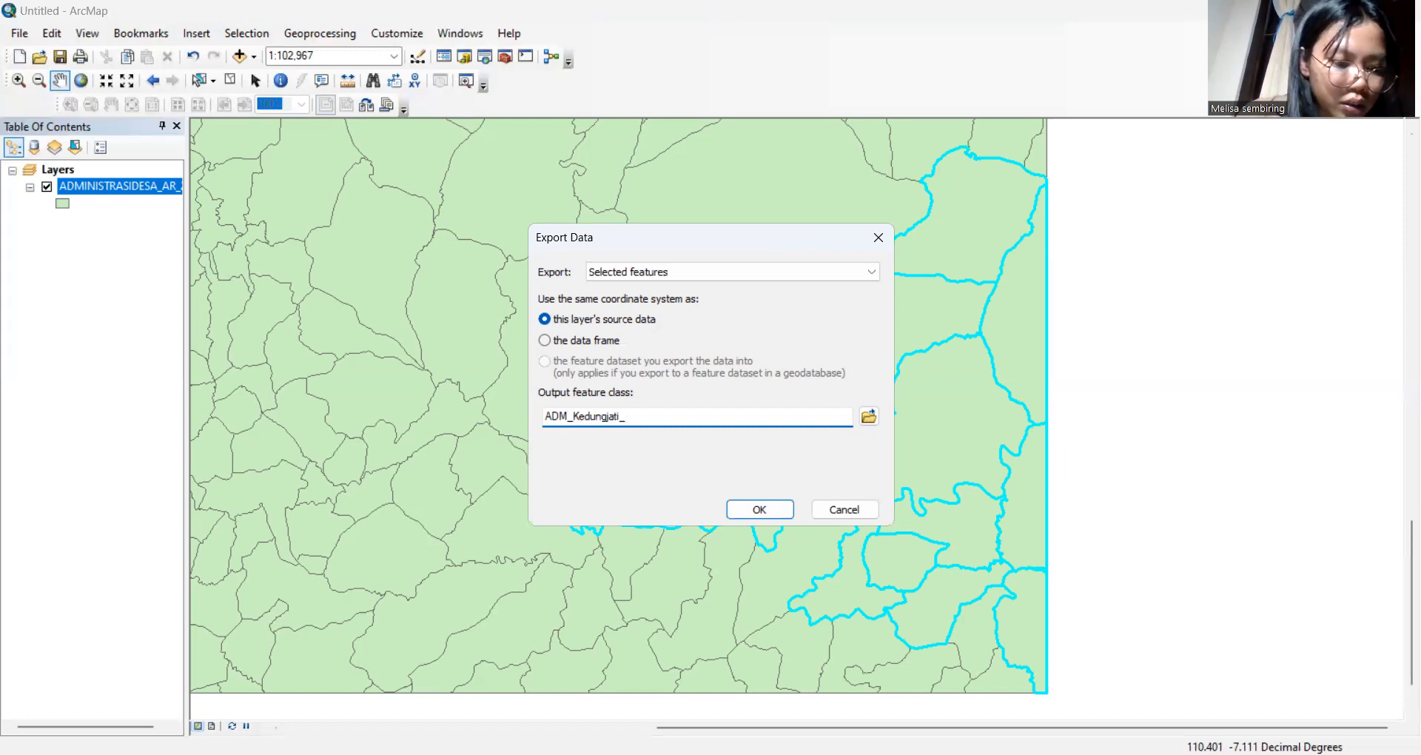
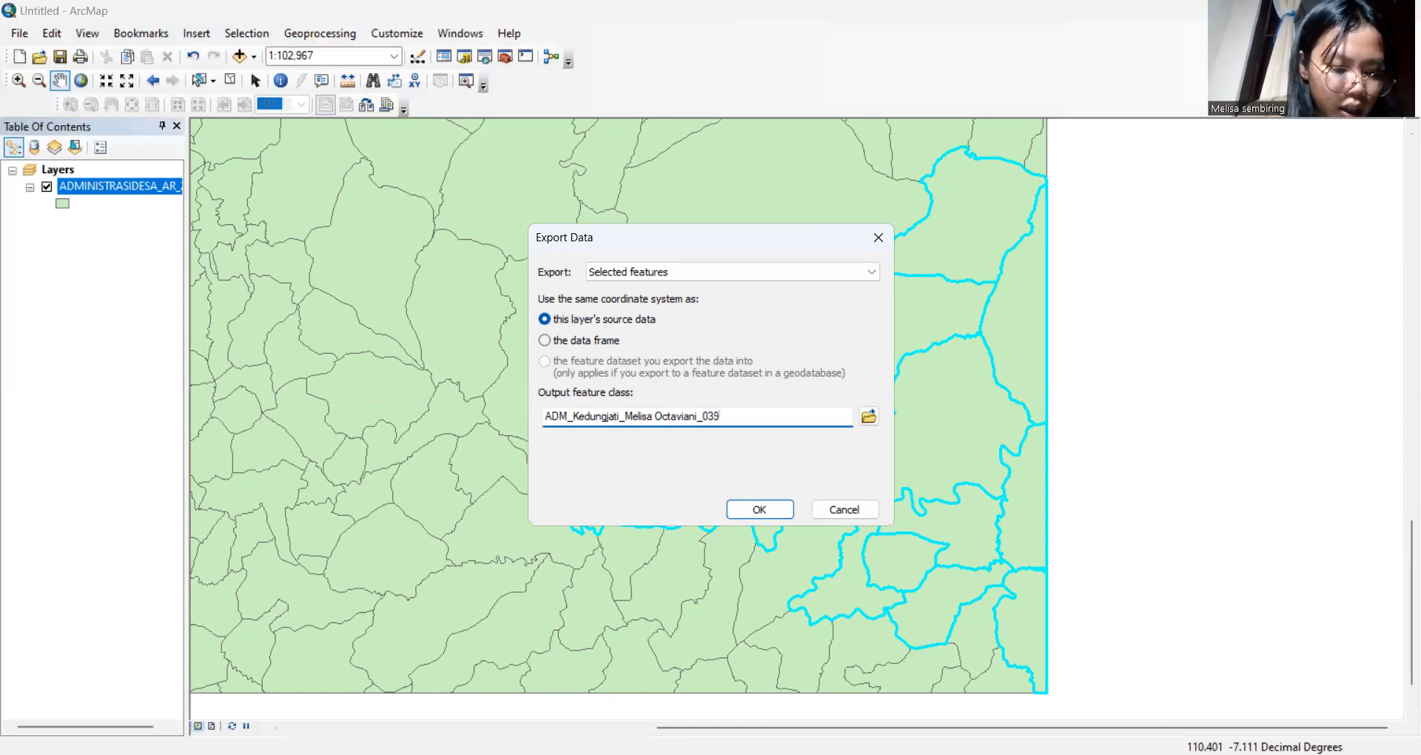
left_click(771, 510)
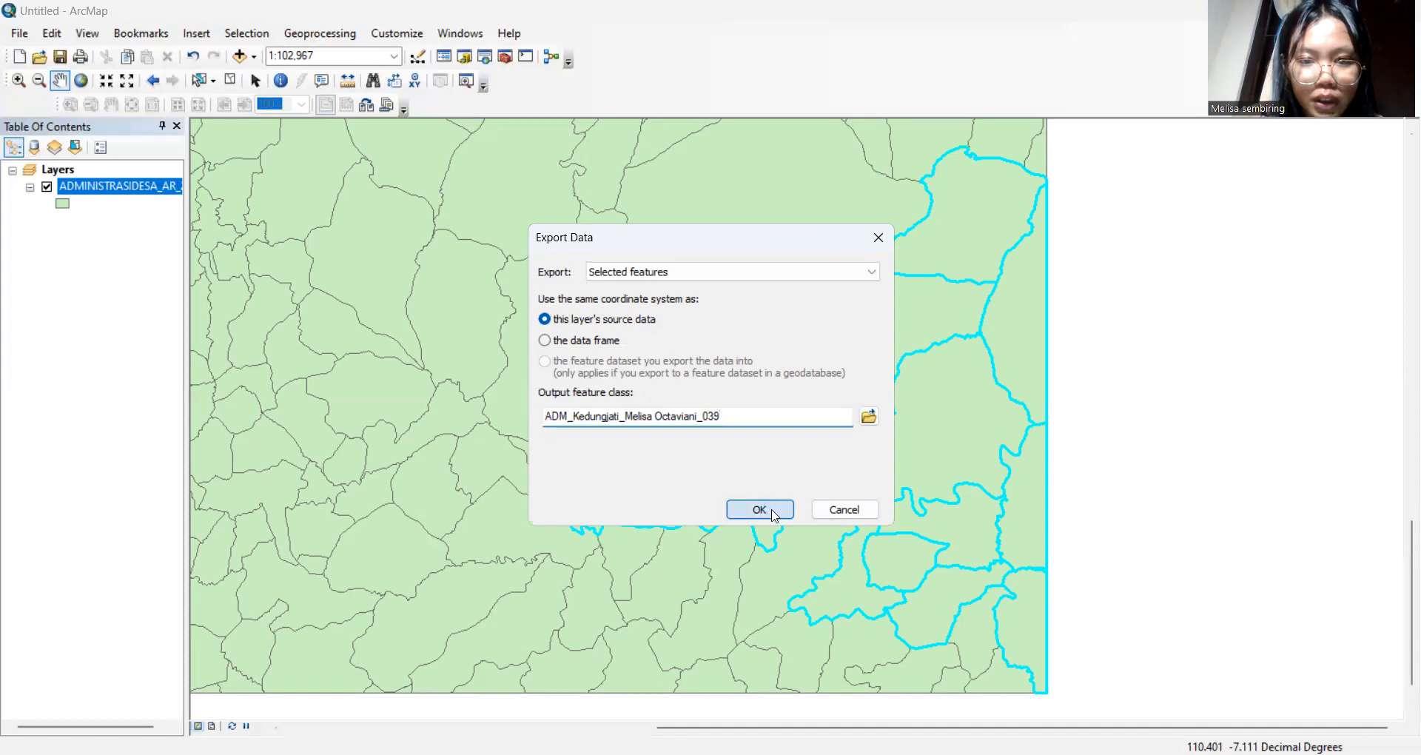
left_click(777, 455)
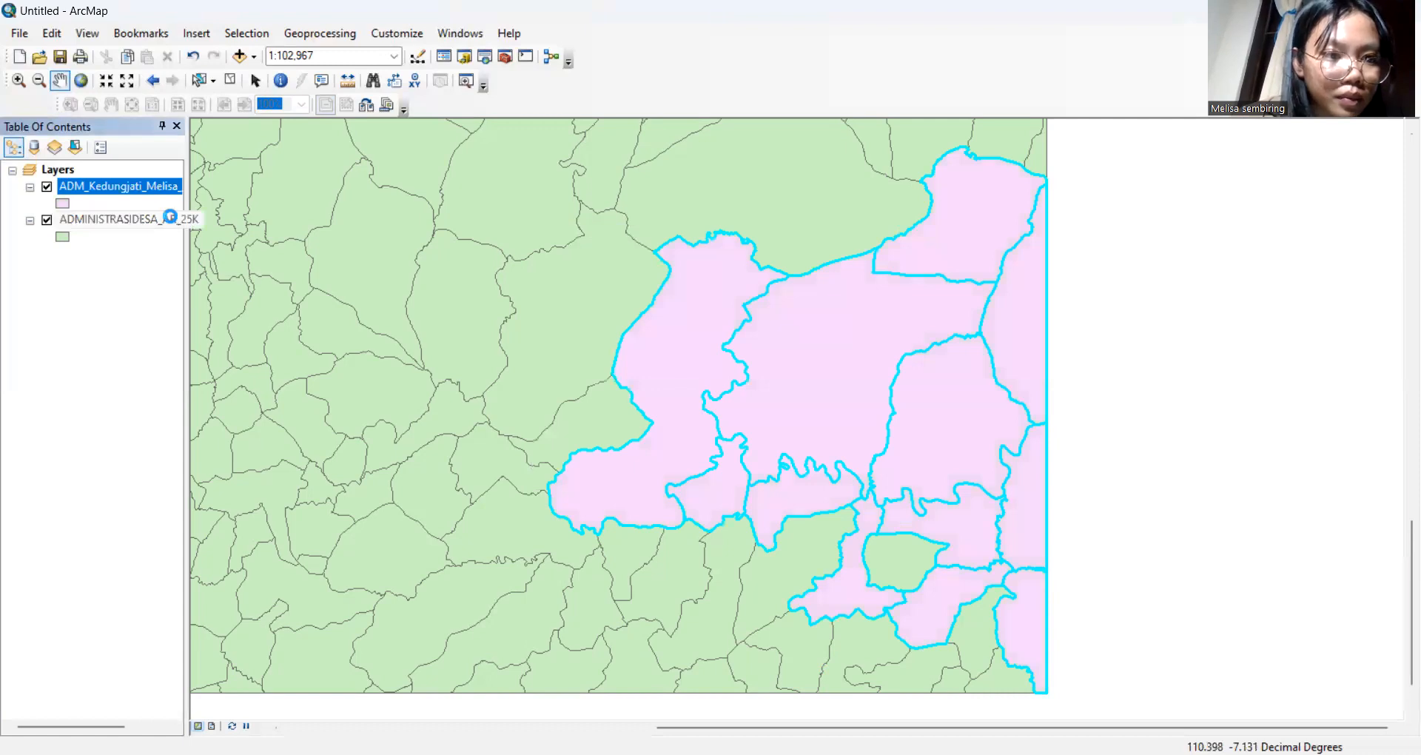
Remove the ADMINISTRASIDESA_AR_25K layer from the map
right_click(172, 221)
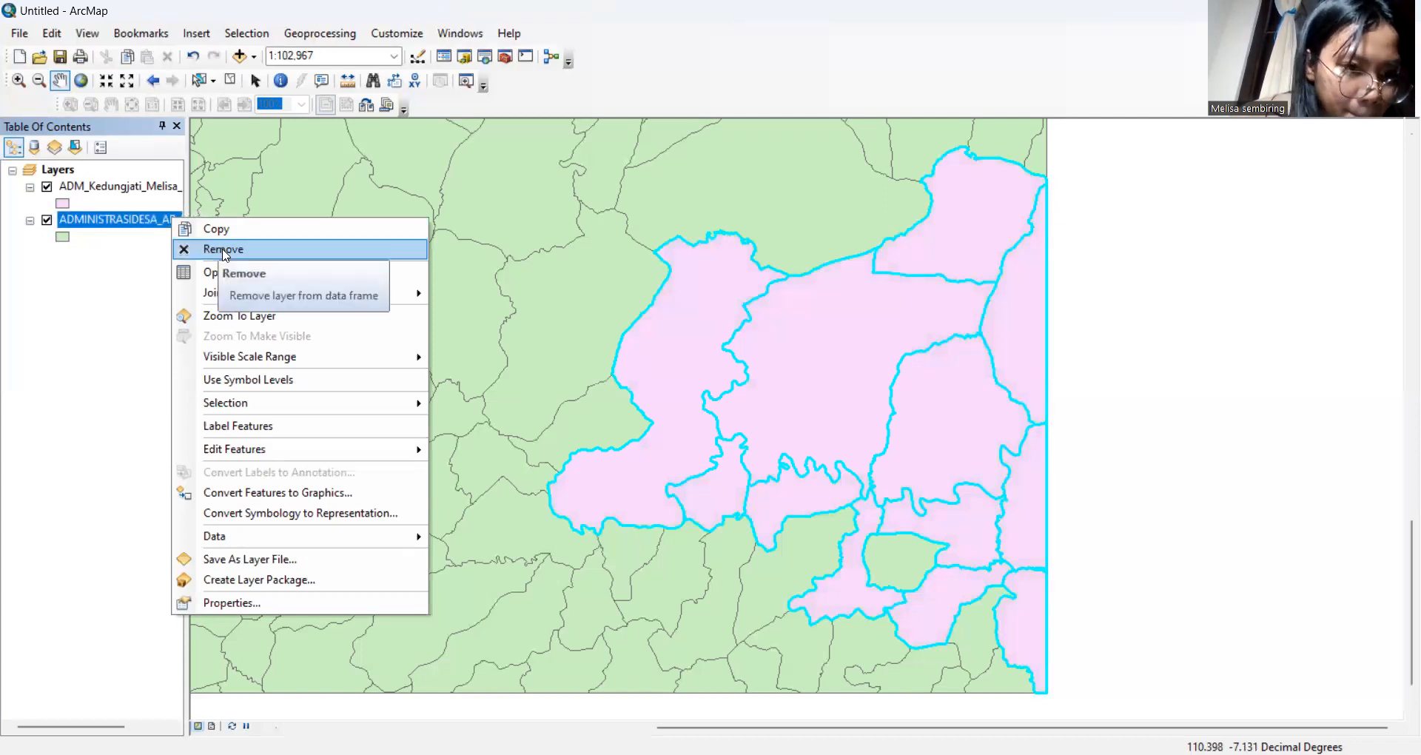
left_click(224, 251)
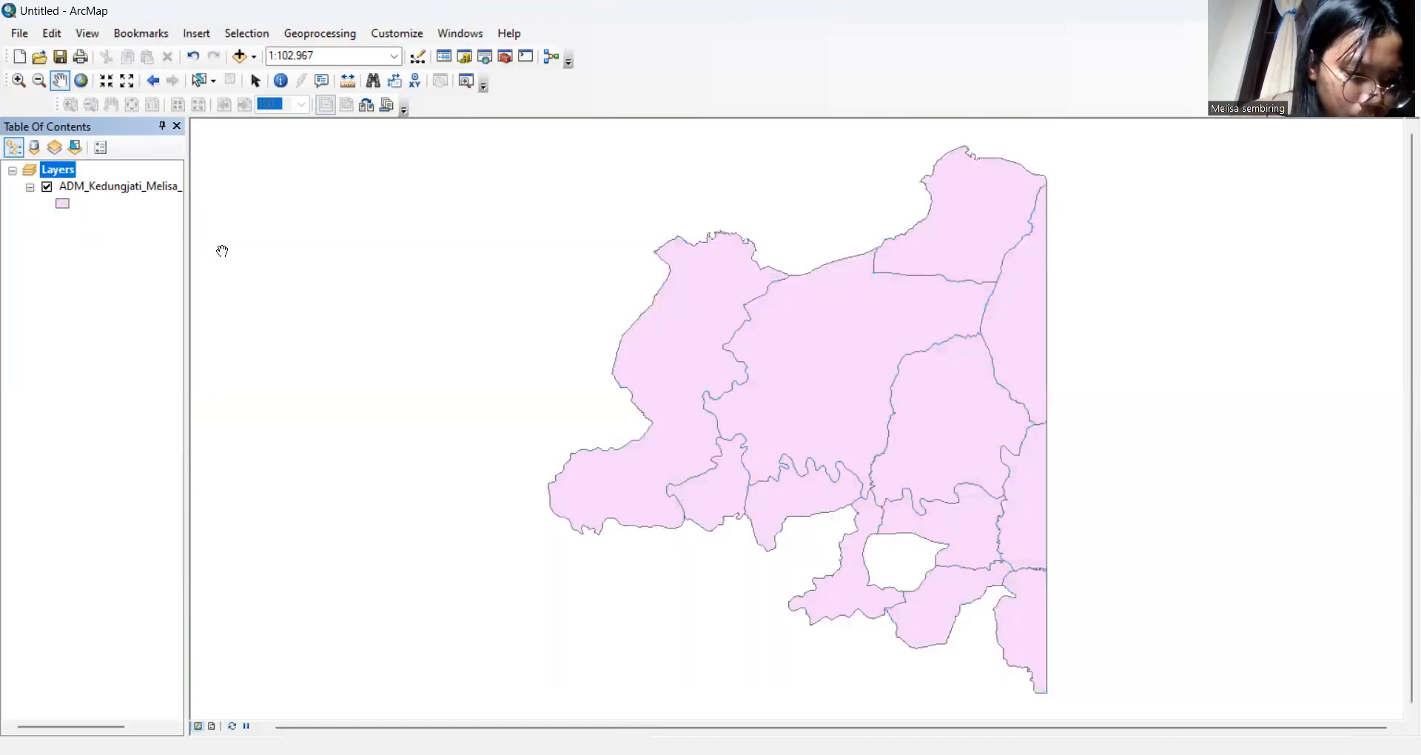
right_click(139, 189)
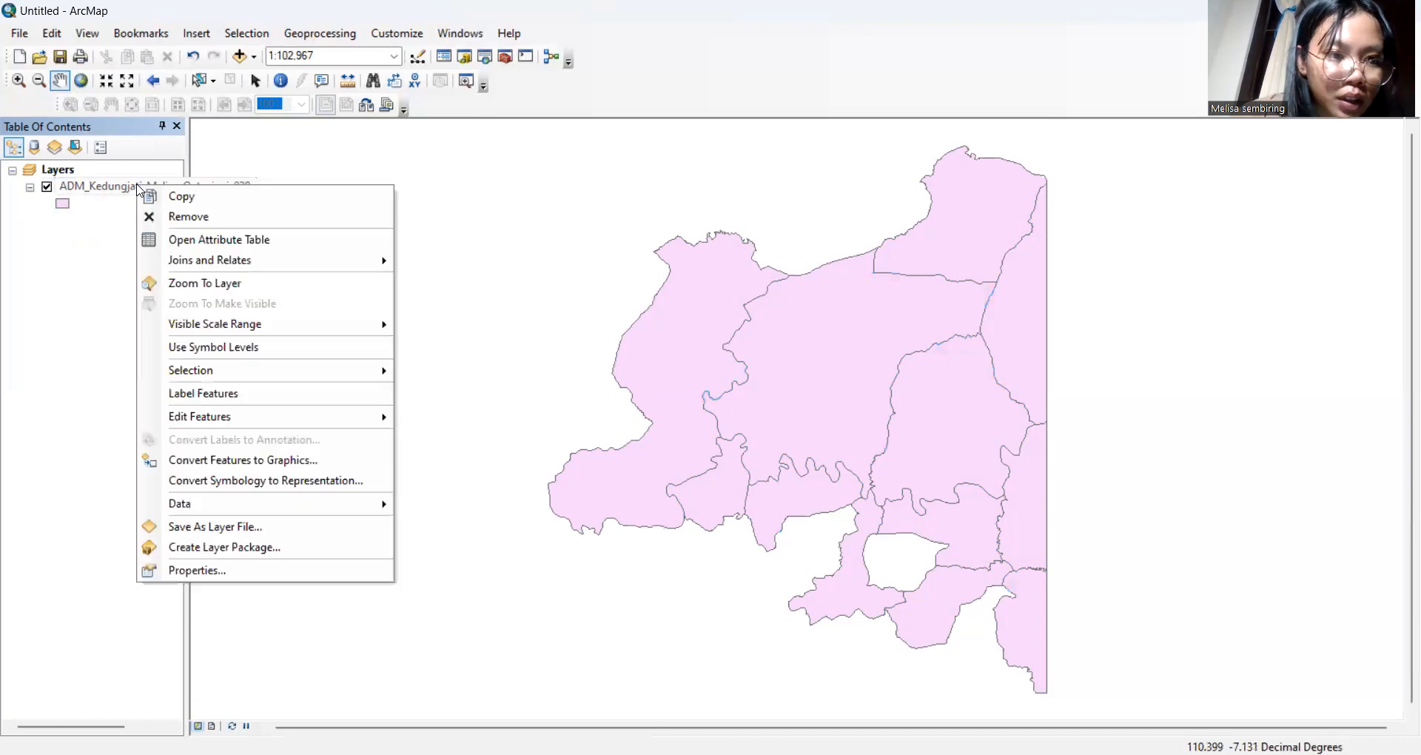
Turn on labels for the Kedungjati layer using the NAMOBJ field as the label field
left_click(251, 571)
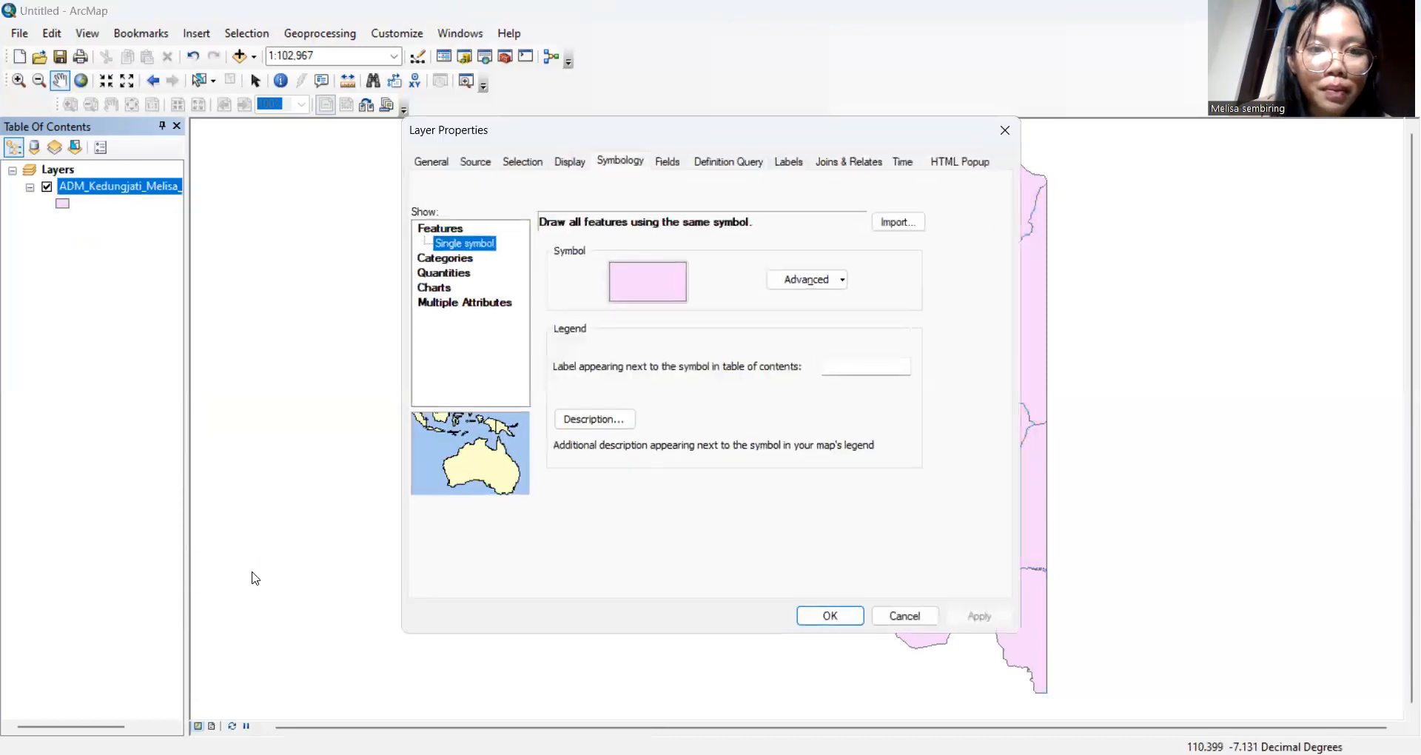
left_click(799, 169)
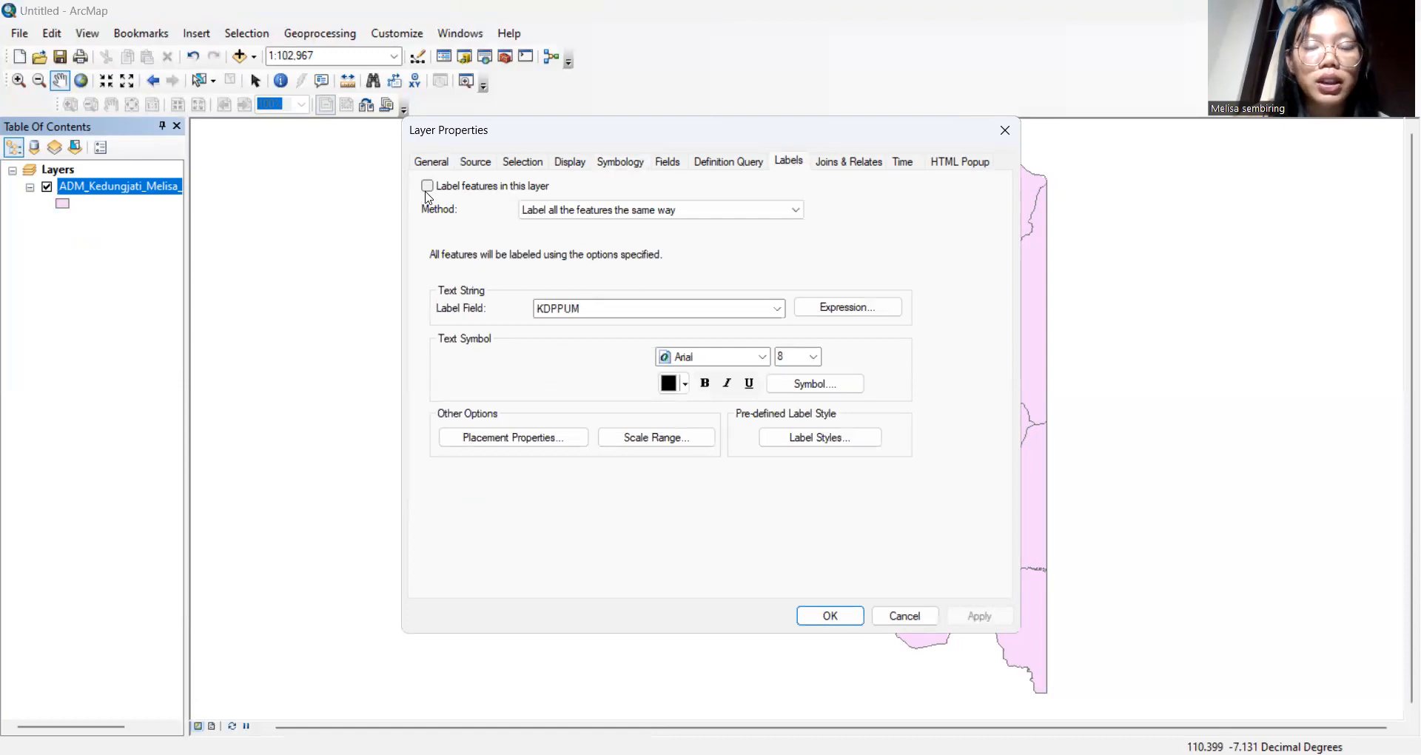
left_click(427, 187)
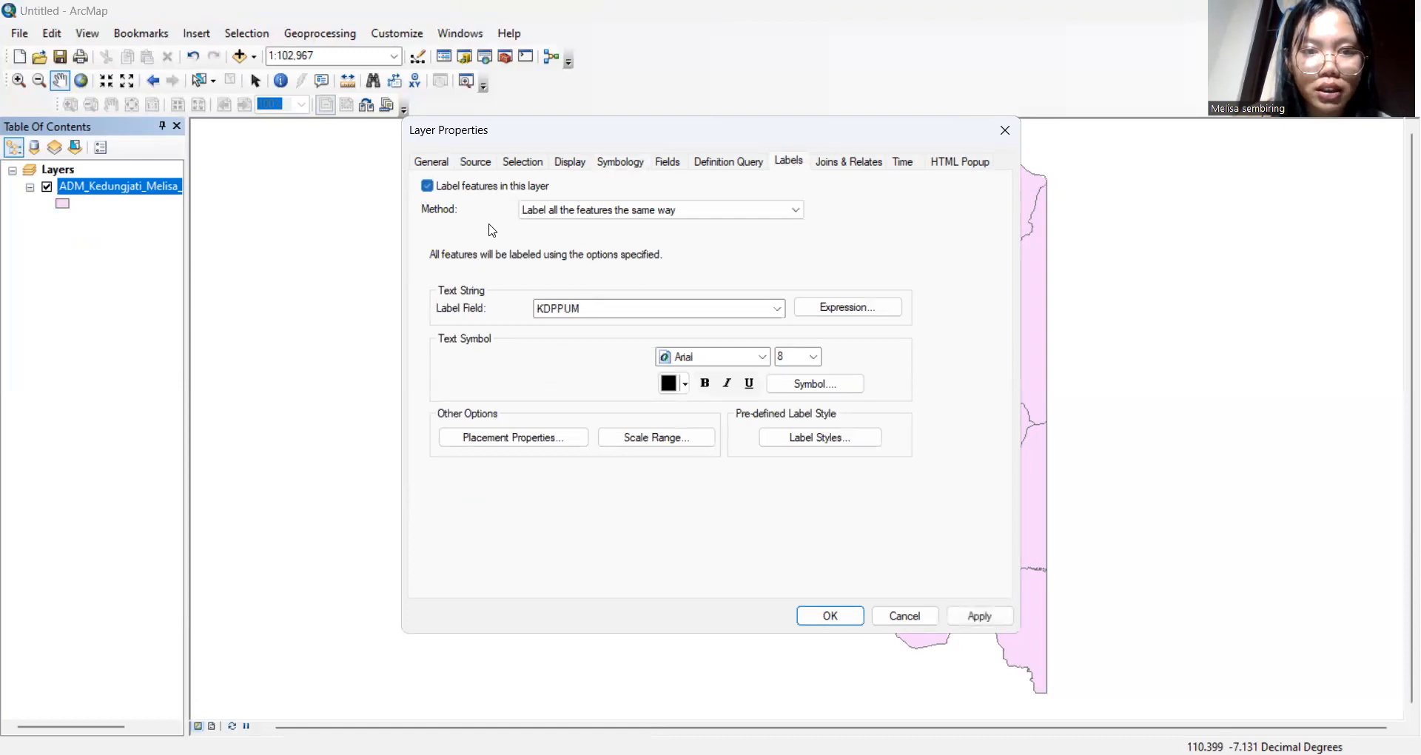
left_click(687, 314)
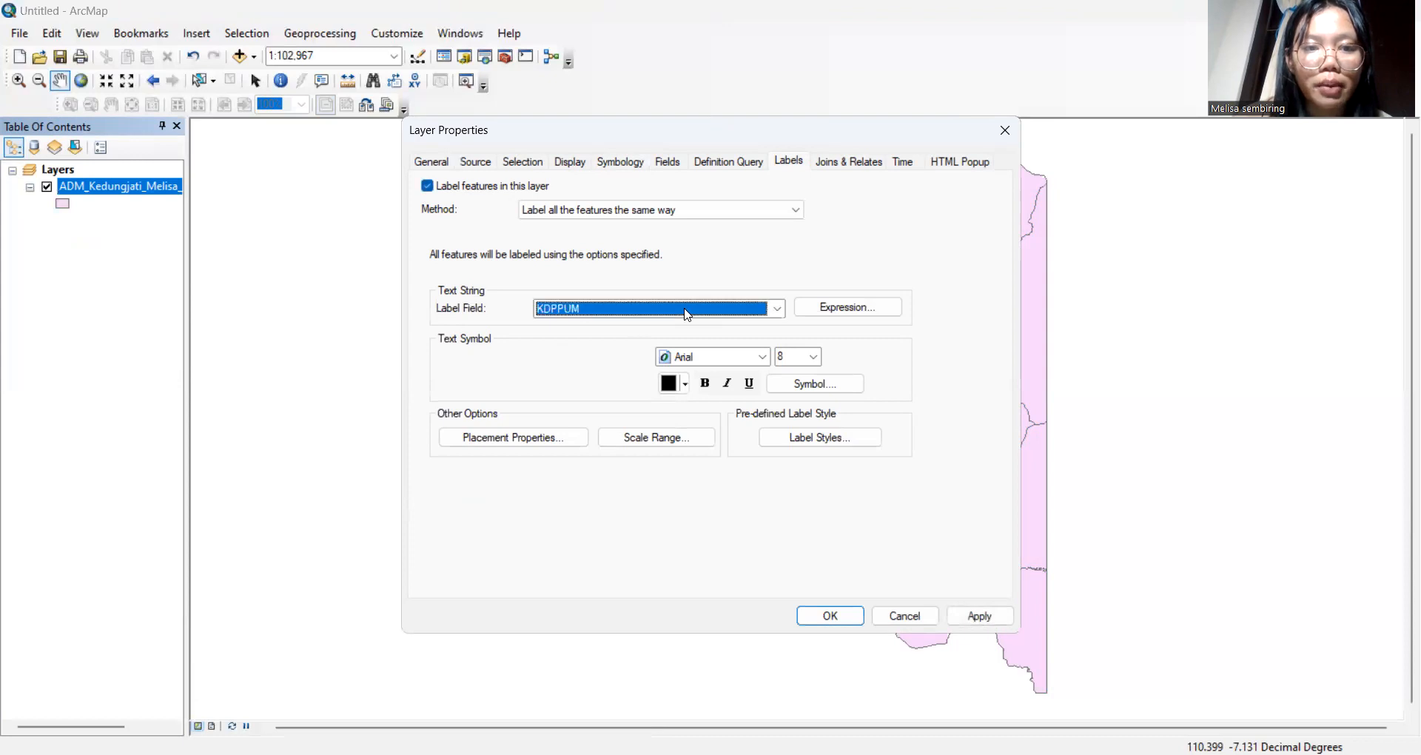
left_click(688, 315)
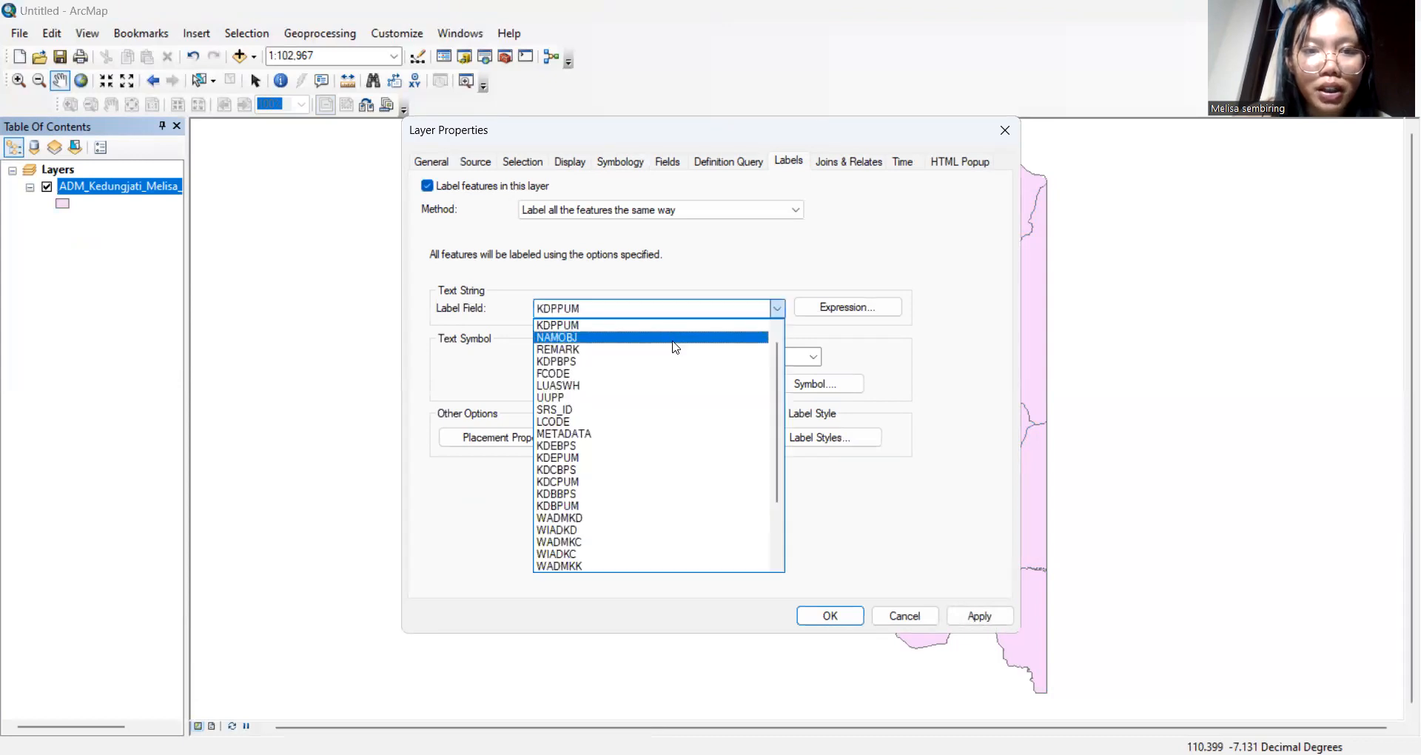
left_click(673, 338)
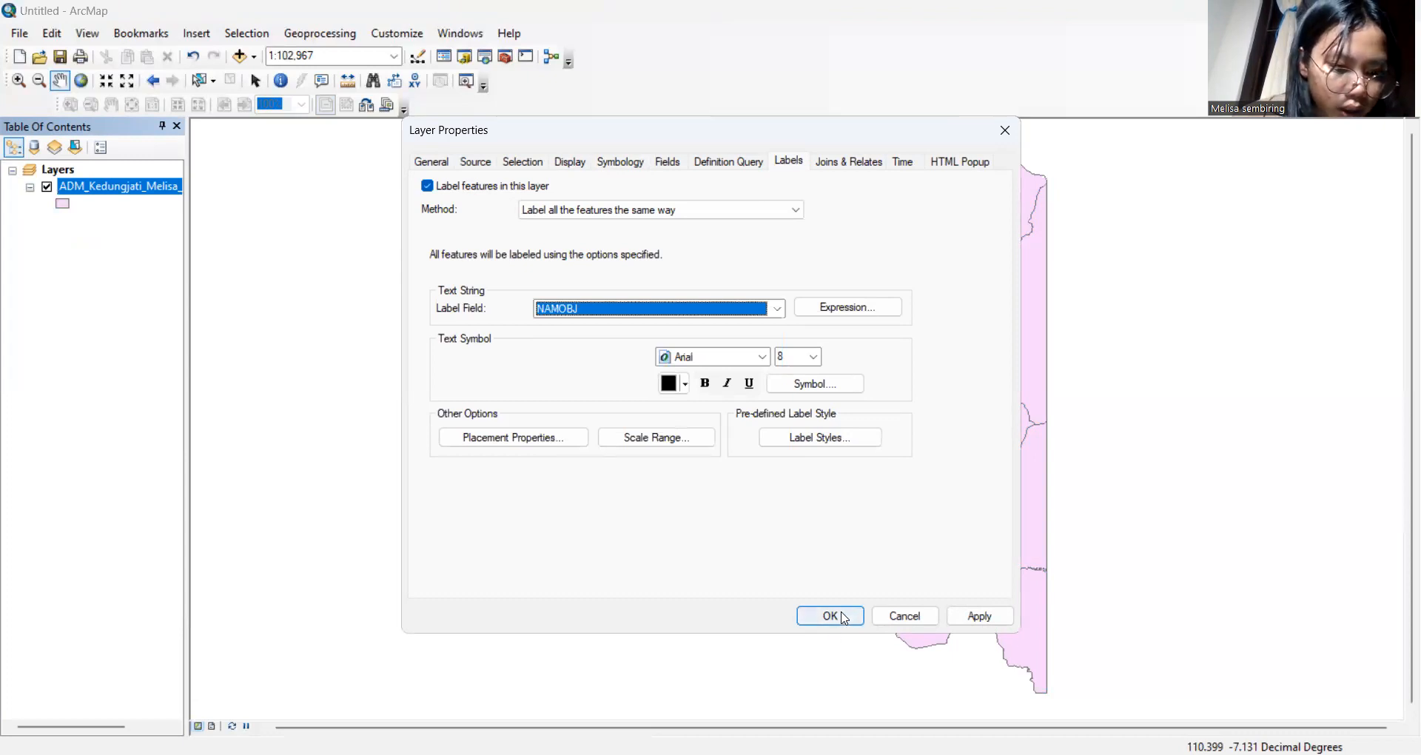
left_click(841, 618)
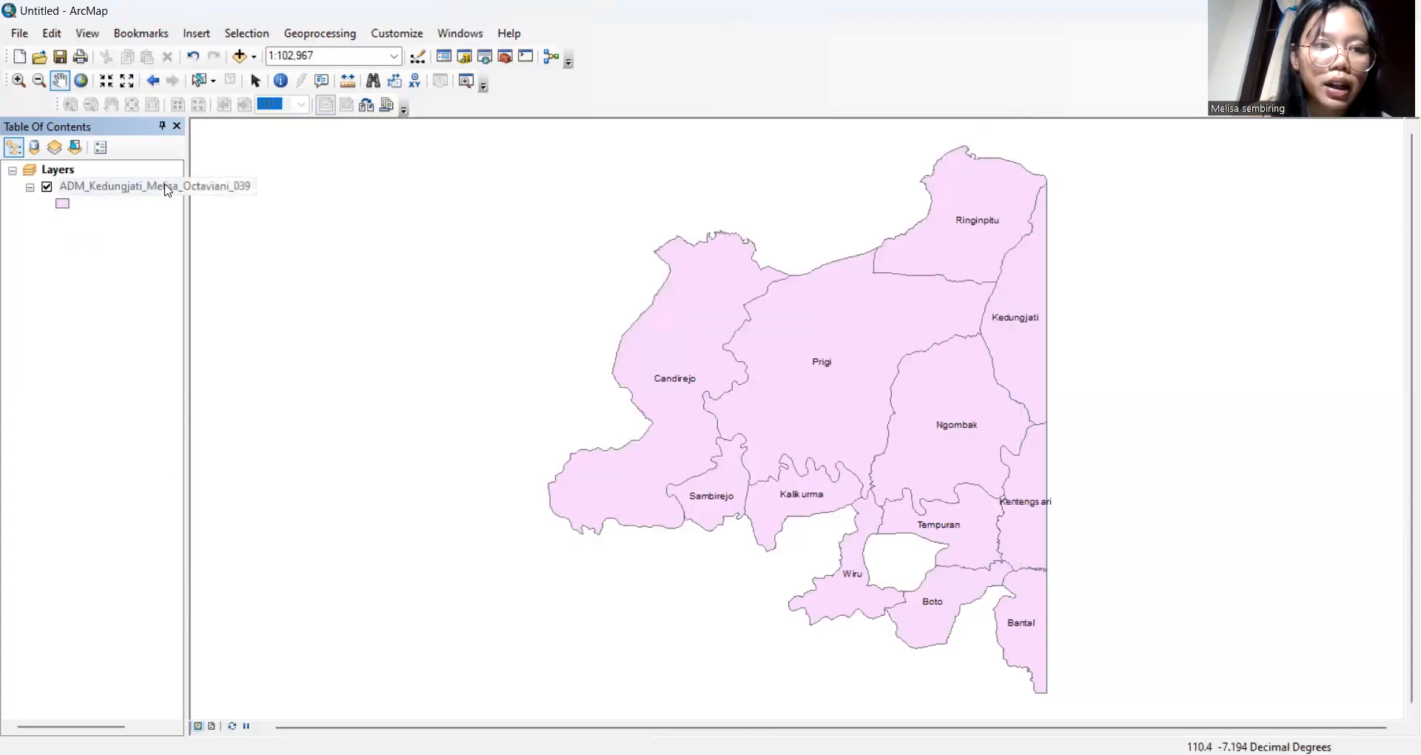
right_click(167, 191)
left_click(253, 561)
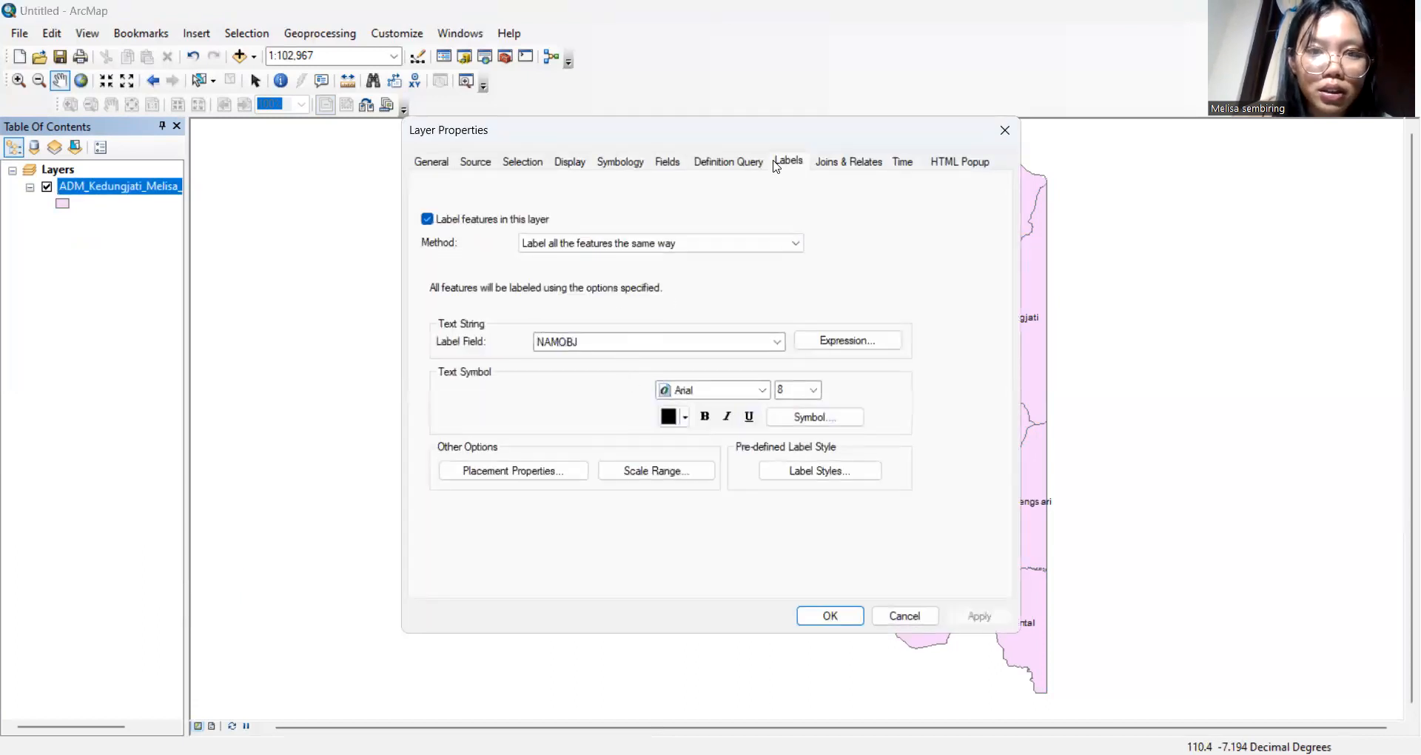
Symbolize the Kedungjati layer by unique NAMOBJ values with a pastel colour ramp, adding all 12 villages
left_click(625, 170)
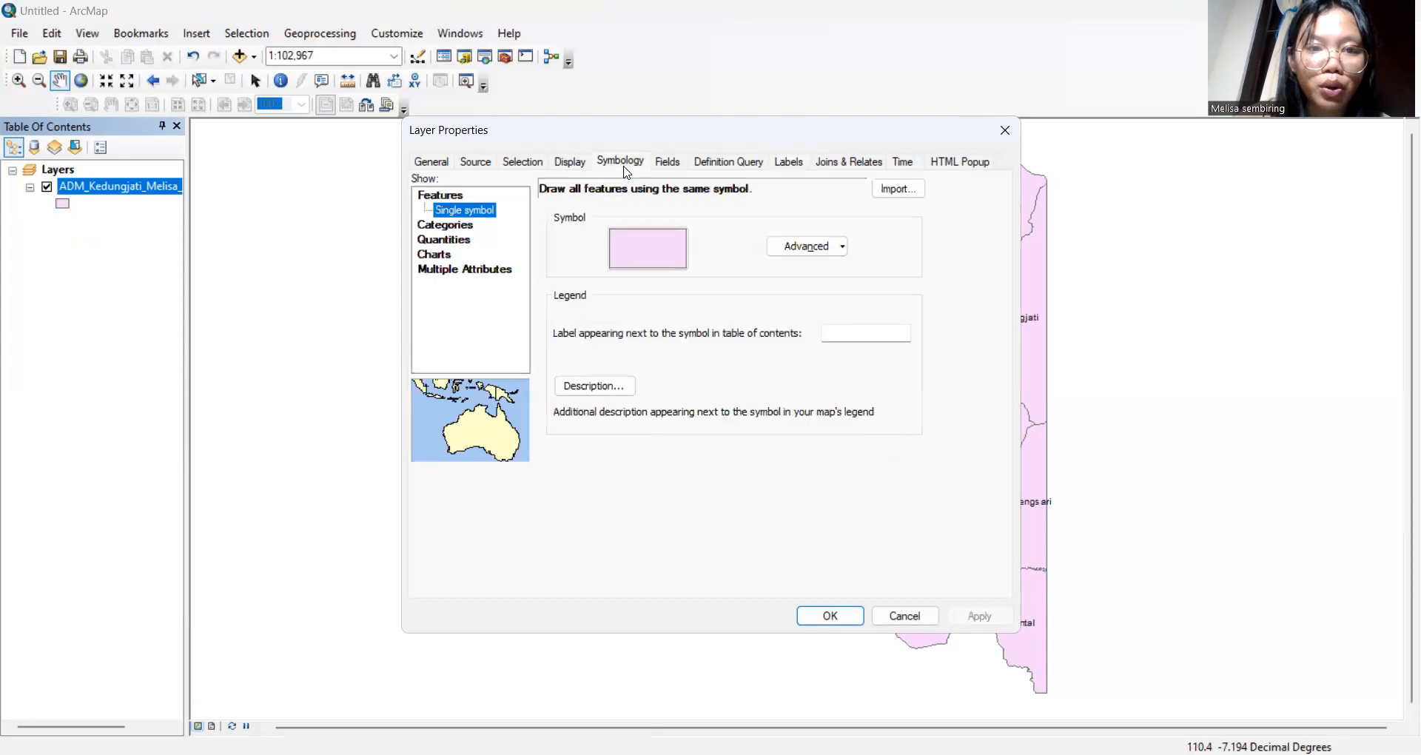
left_click(458, 226)
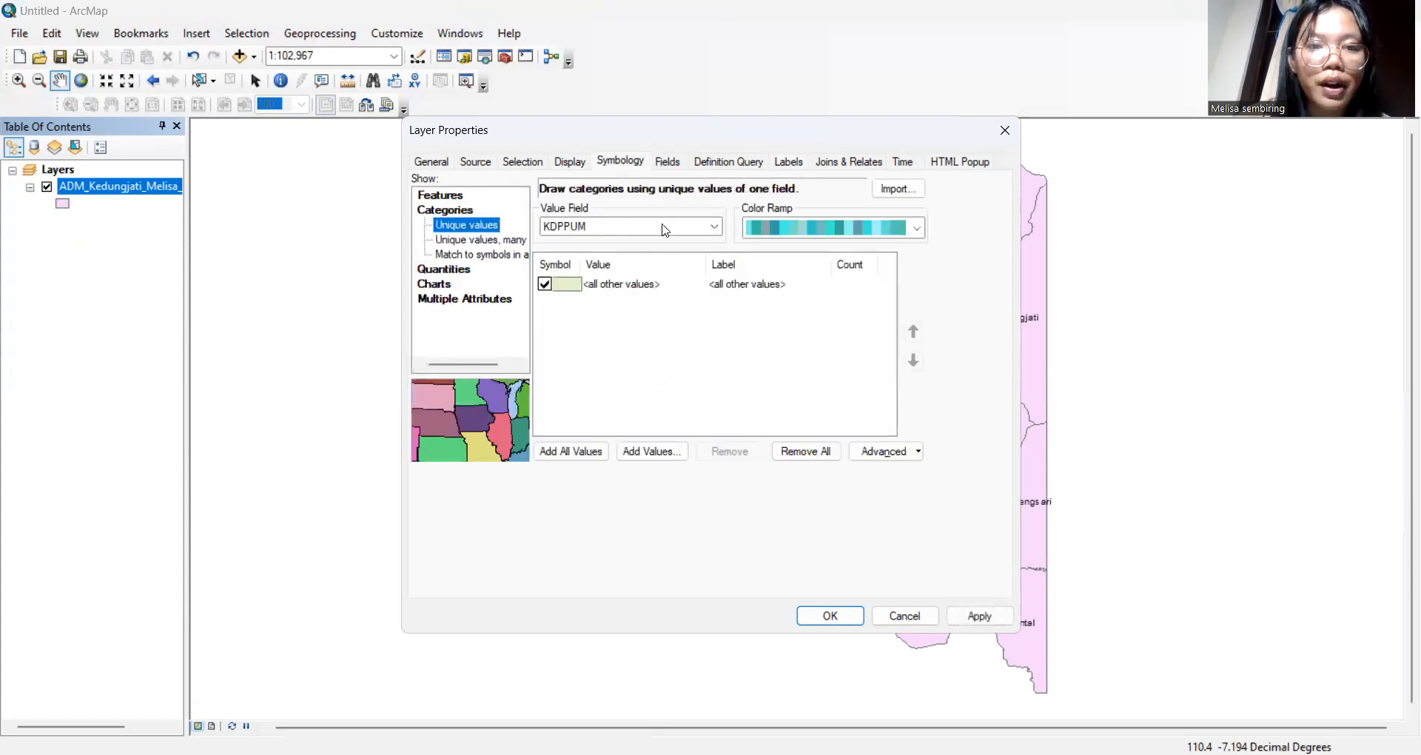
left_click(665, 230)
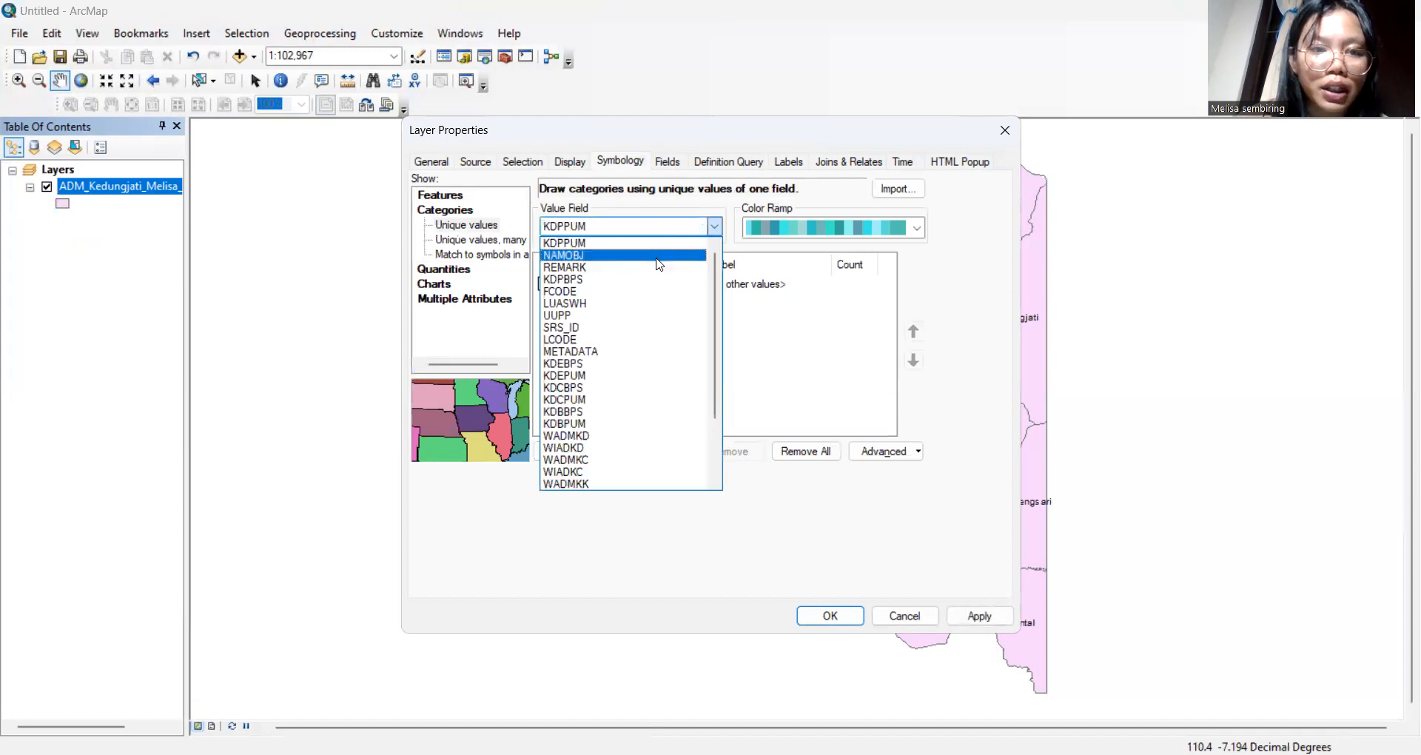
left_click(660, 256)
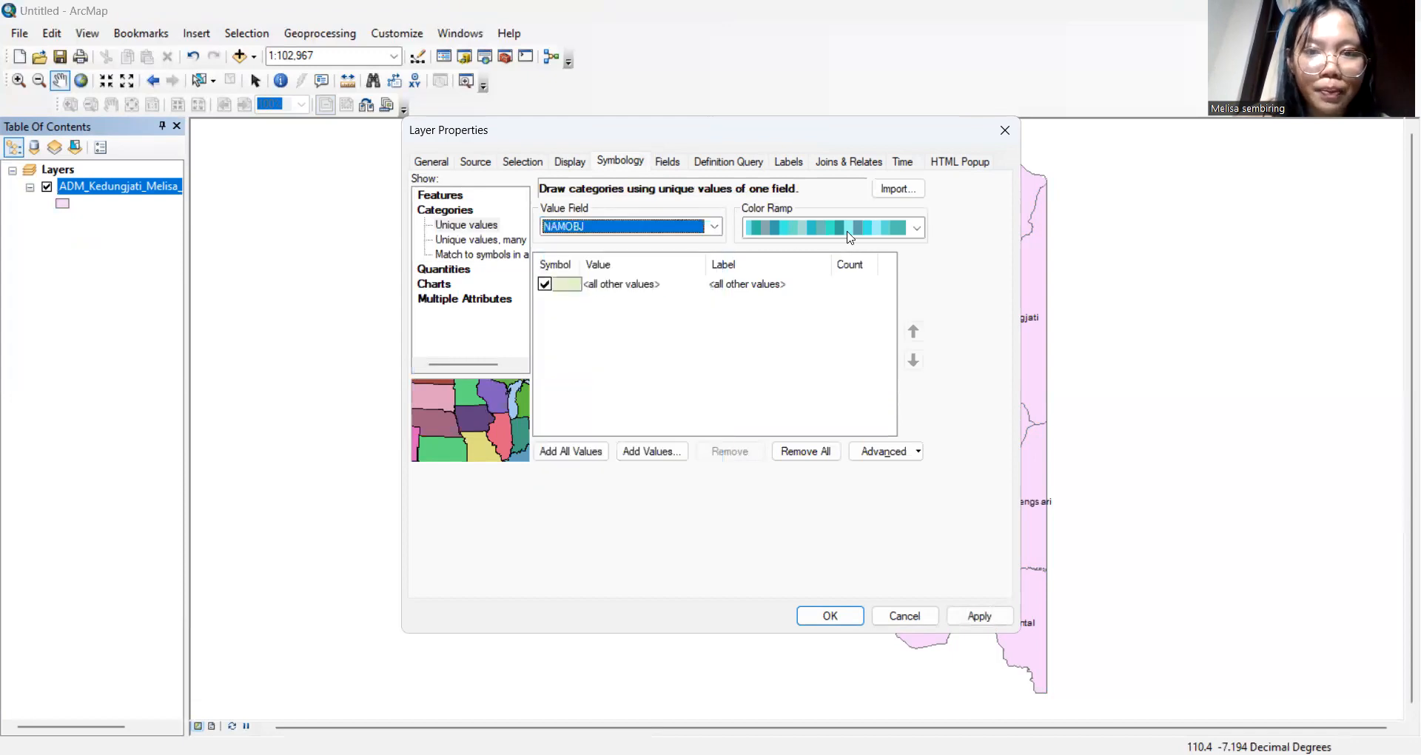
left_click(918, 227)
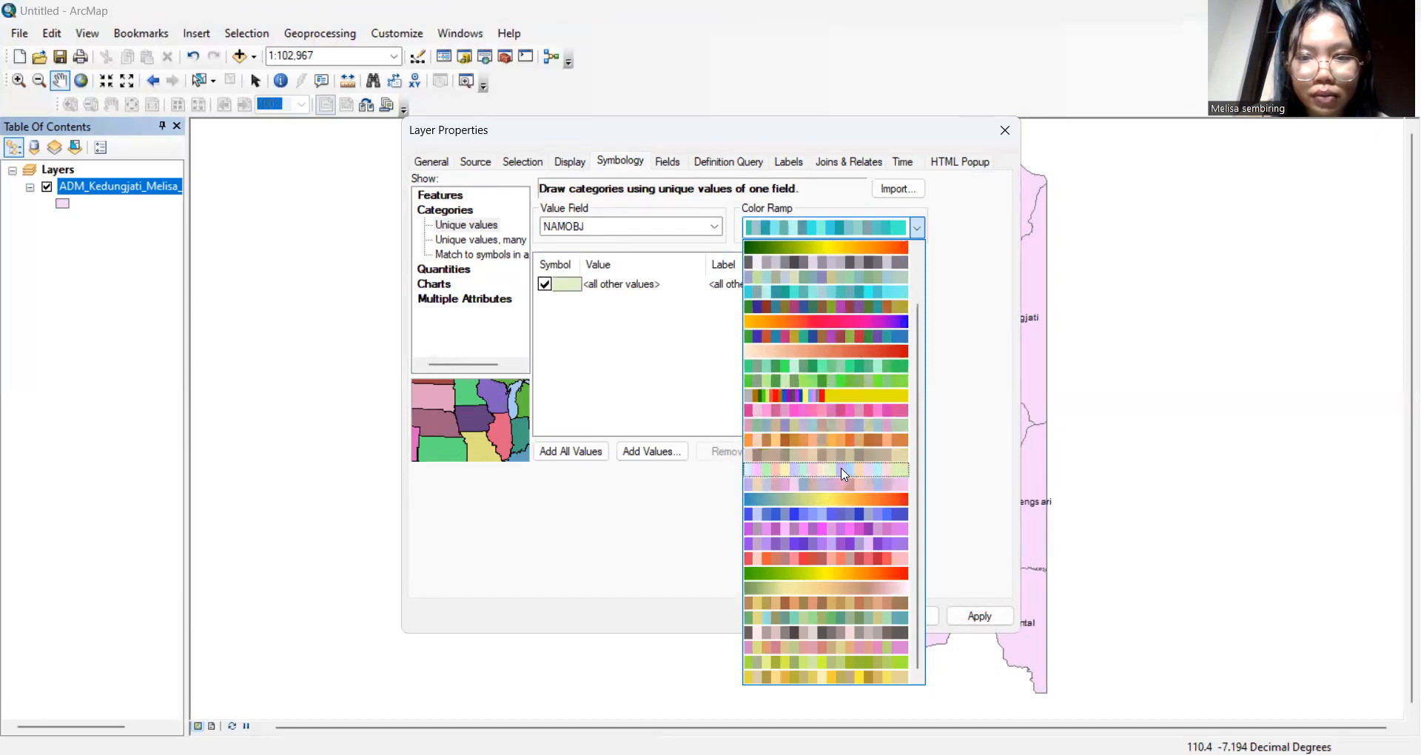
left_click(845, 473)
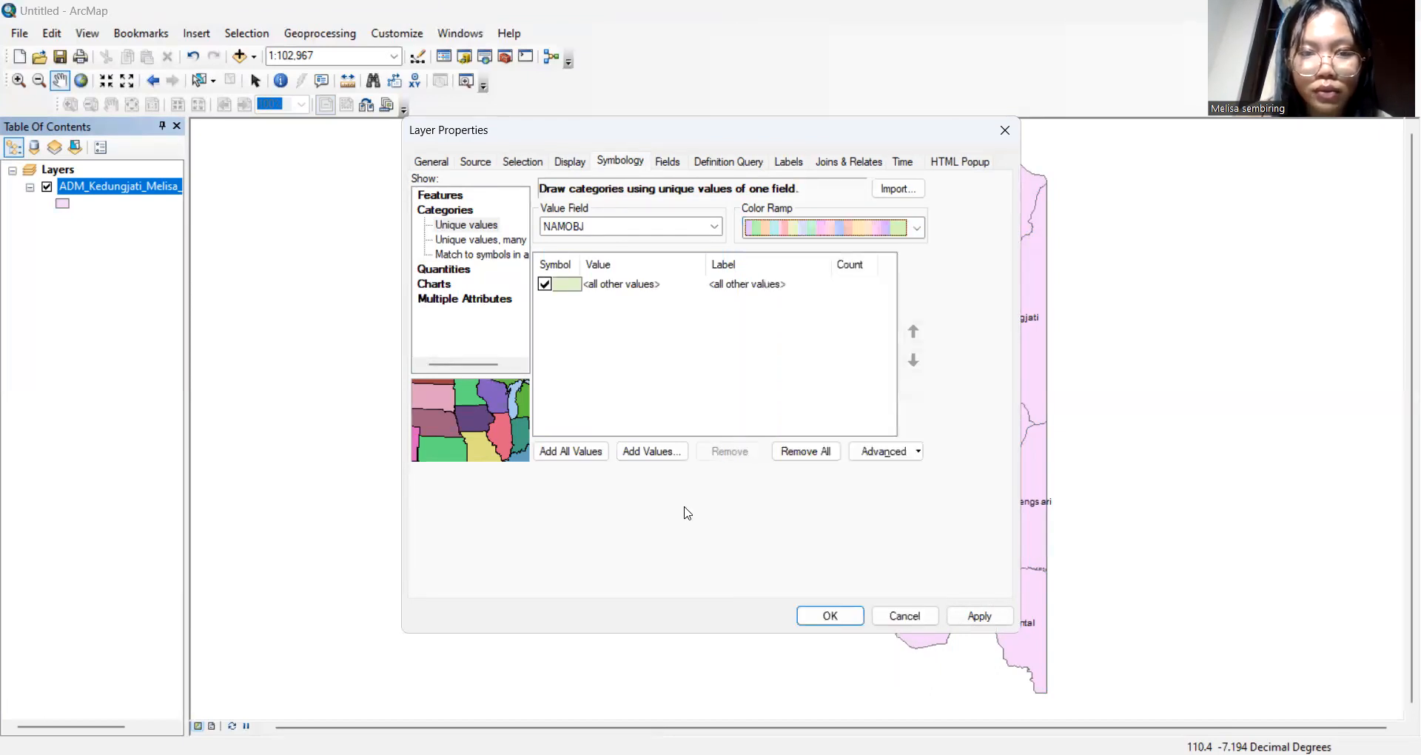
left_click(594, 462)
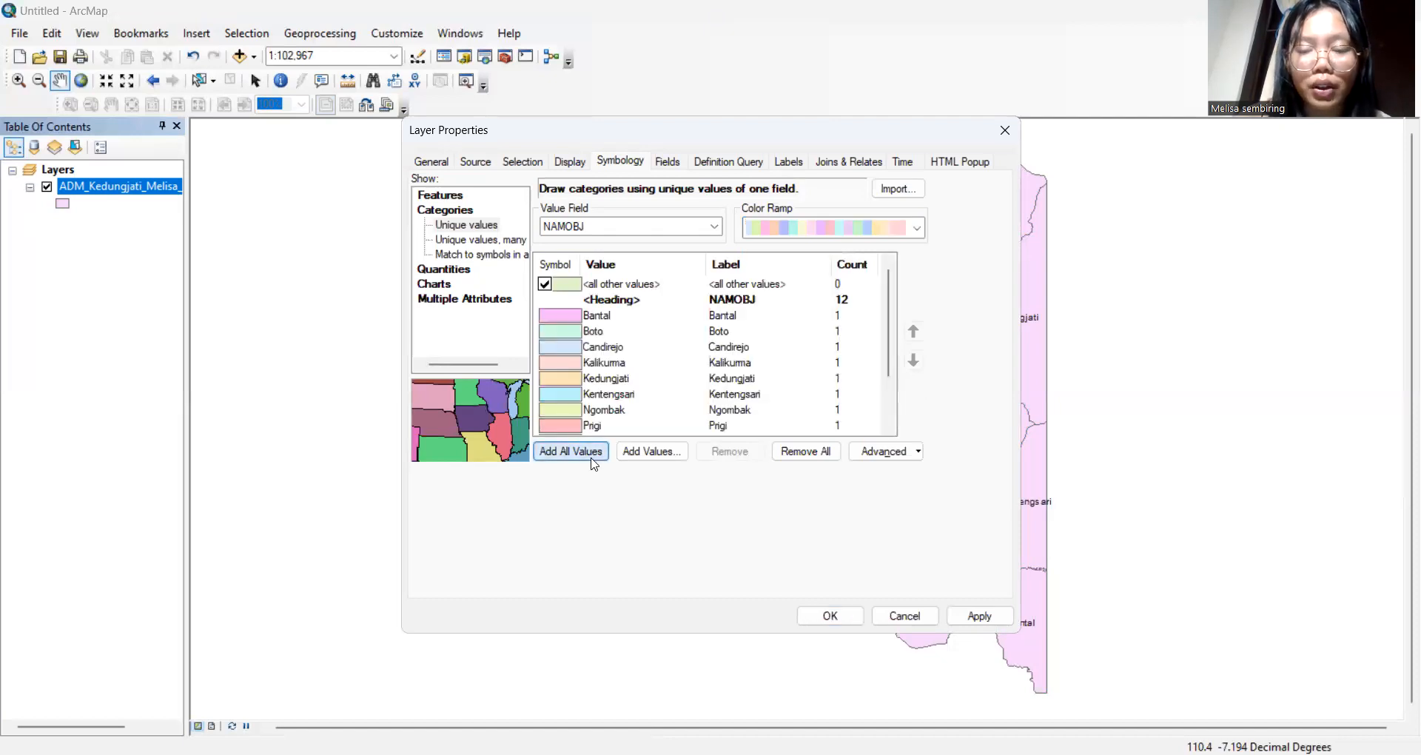
left_click(845, 617)
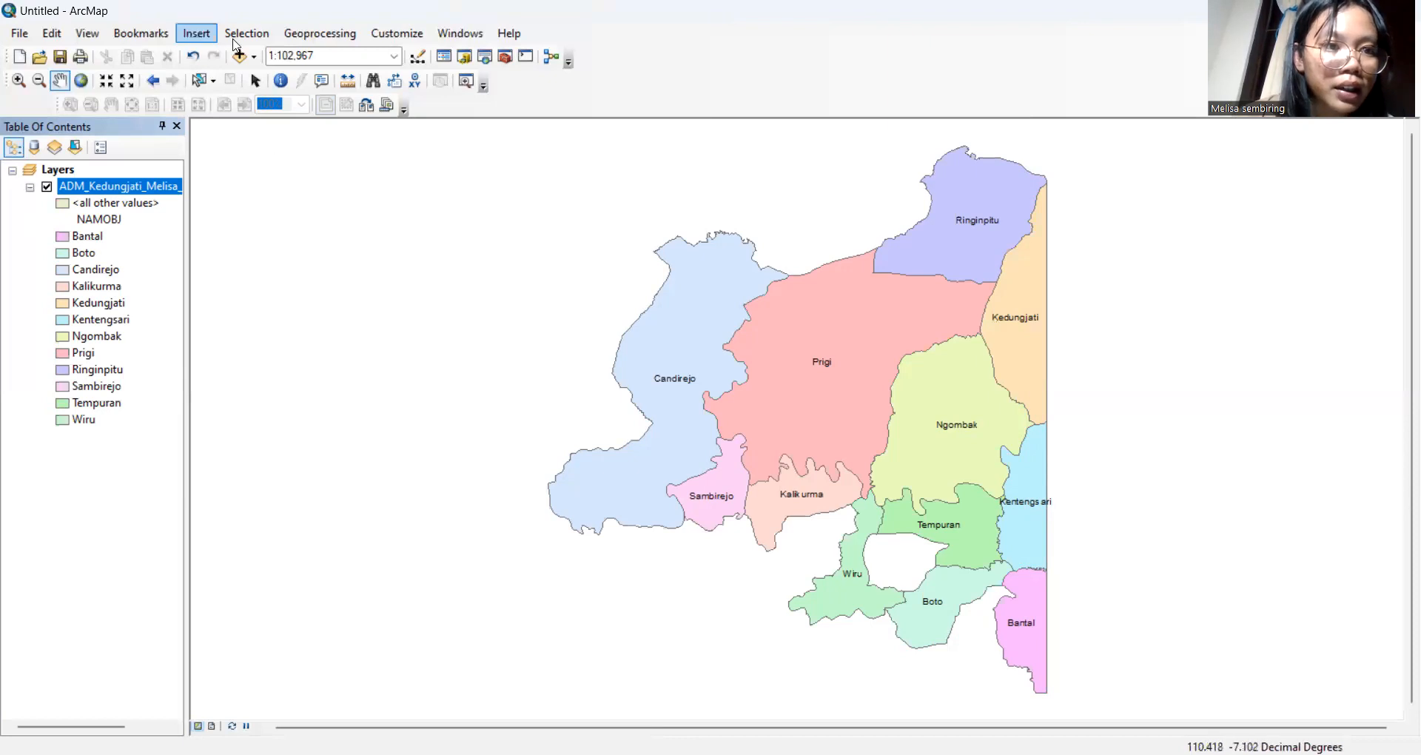
Add SARANAIBADAH_PT_25K.shp from the KOTASEMARANG folder as the worship points layer
left_click(241, 57)
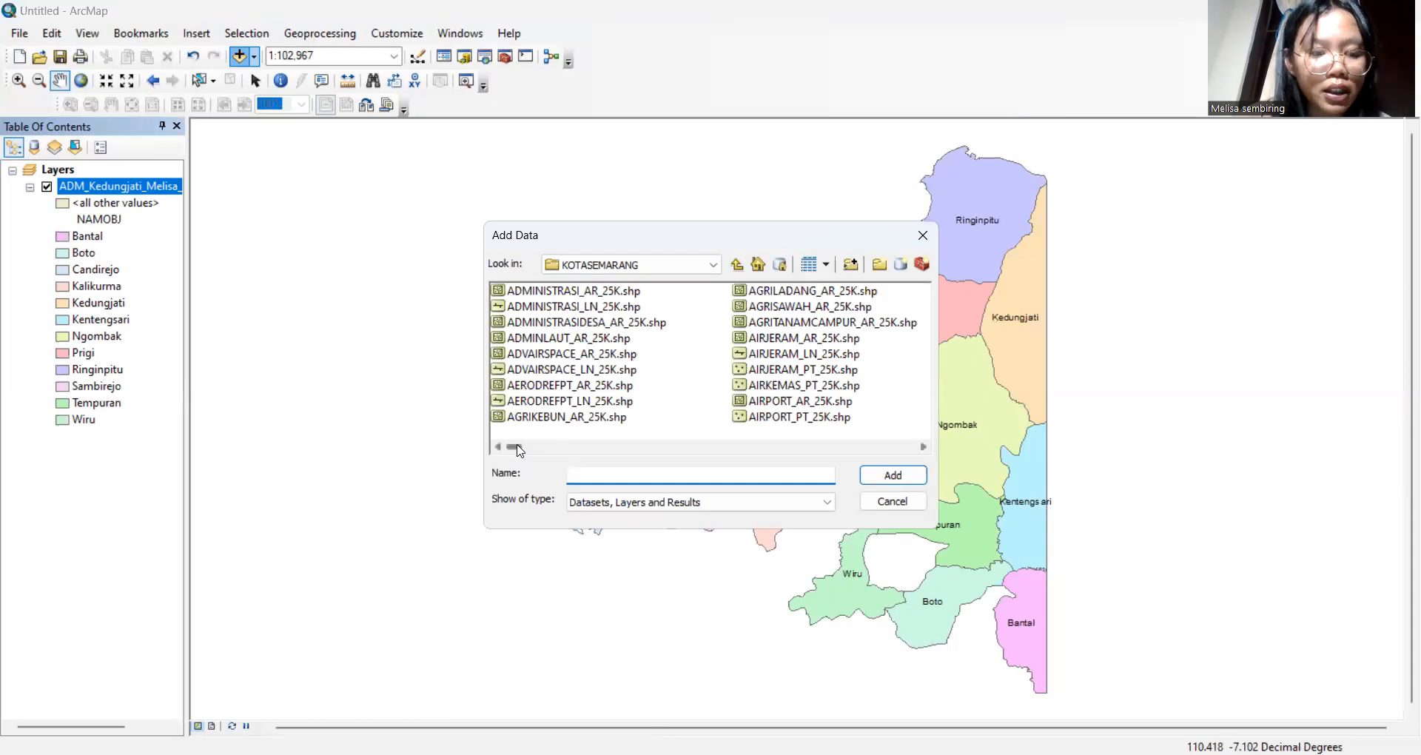
left_click_drag(518, 450, 818, 459)
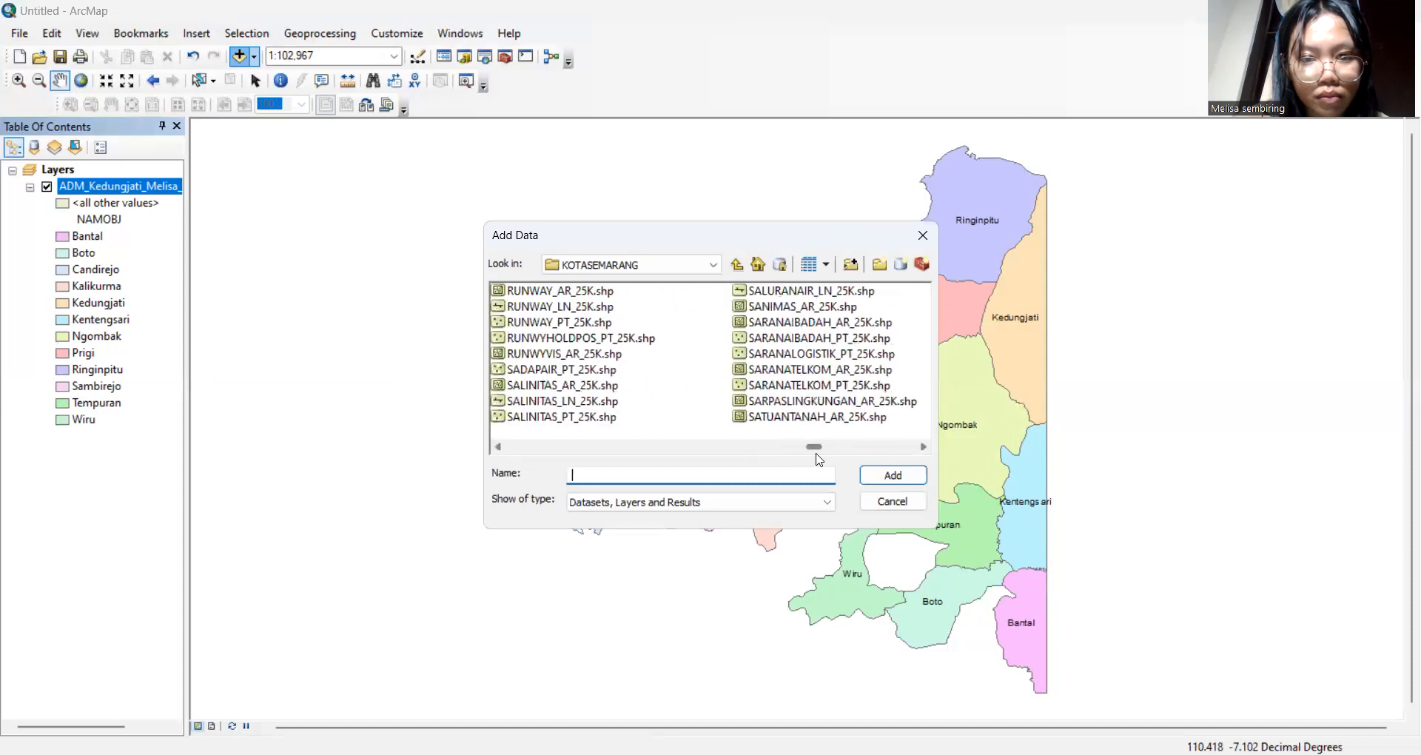
left_click(834, 339)
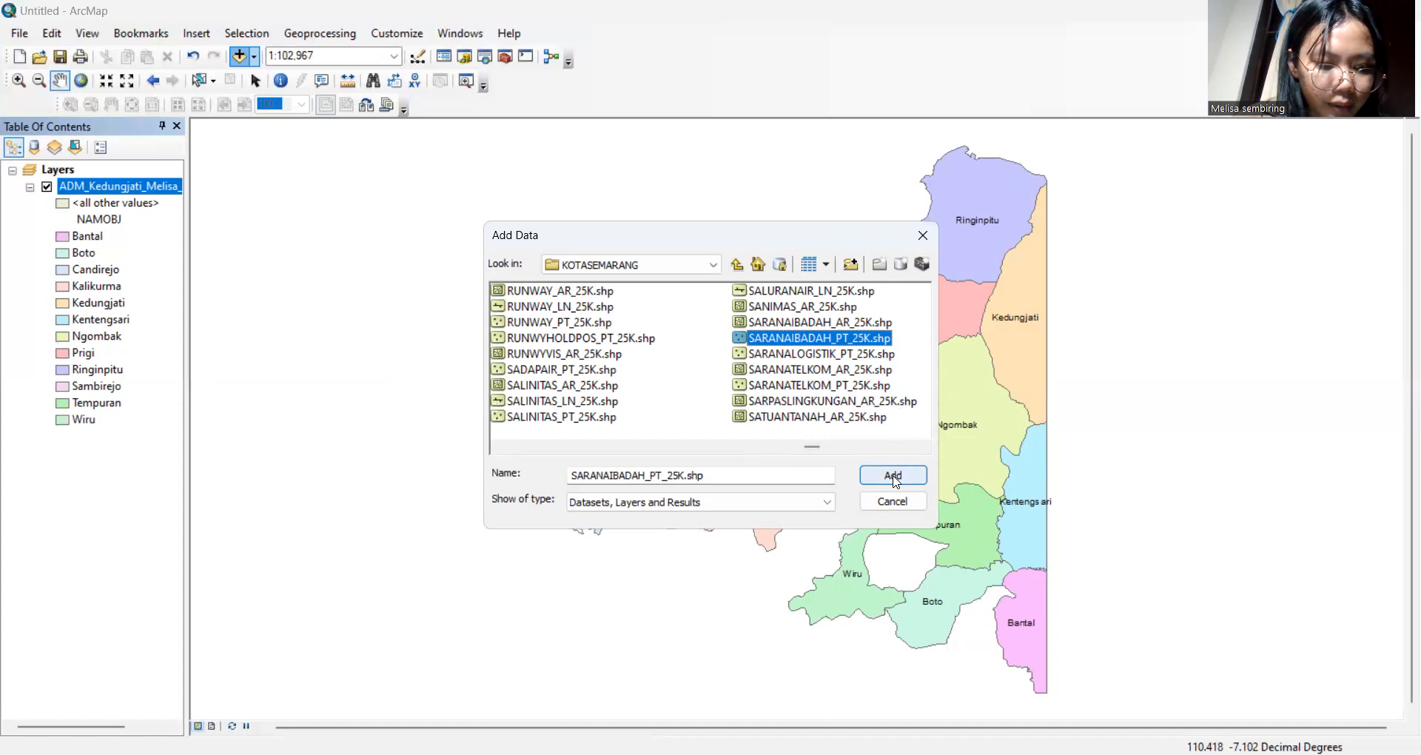
left_click(895, 480)
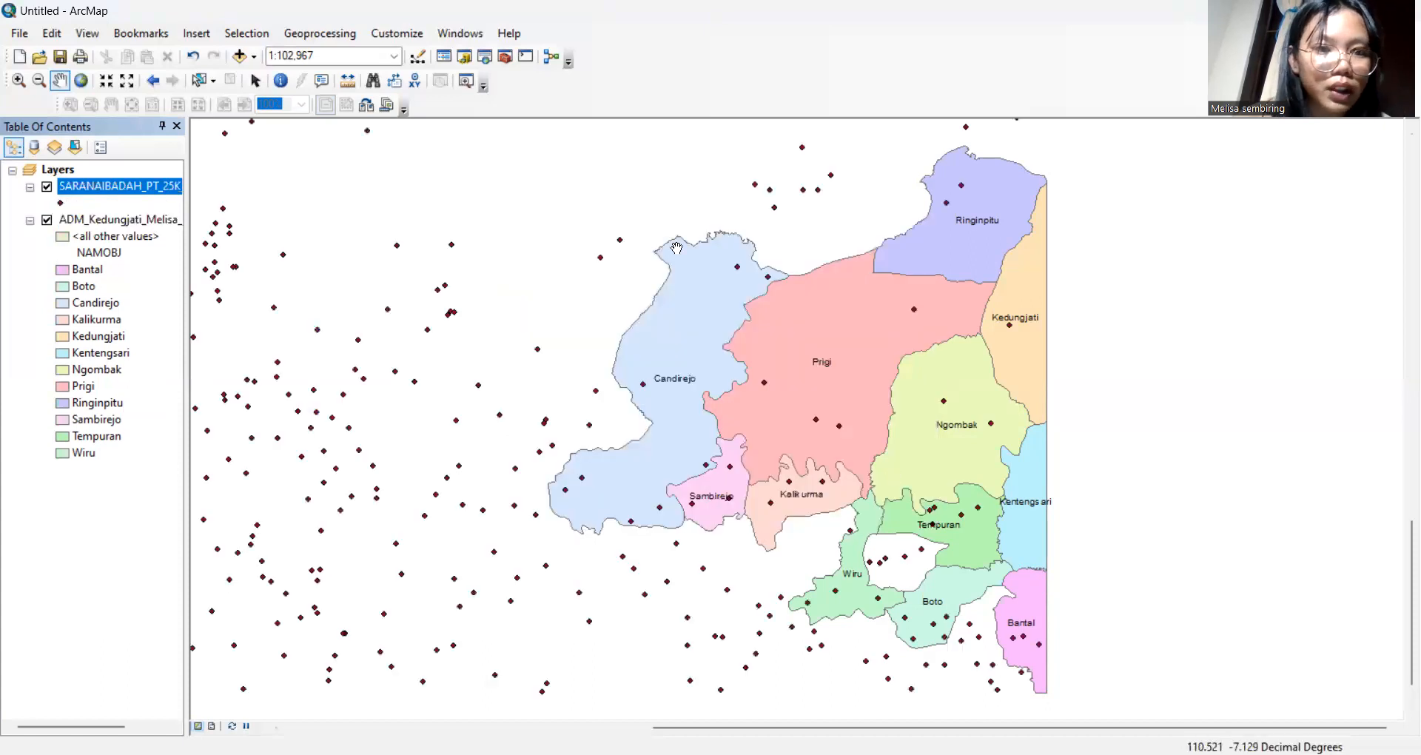
In the Clip tool, set the worship points as input and the Kedungjati boundary as clip features
left_click(318, 40)
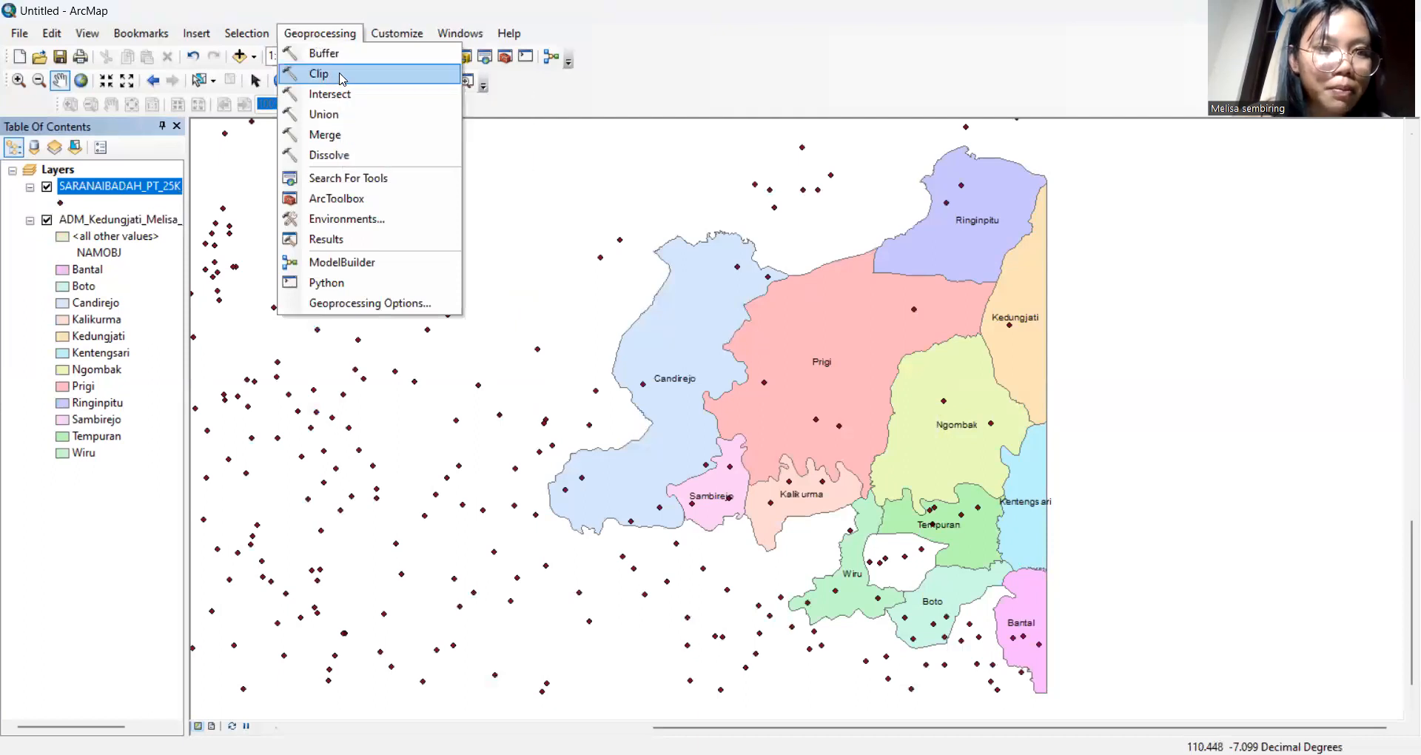
left_click(340, 75)
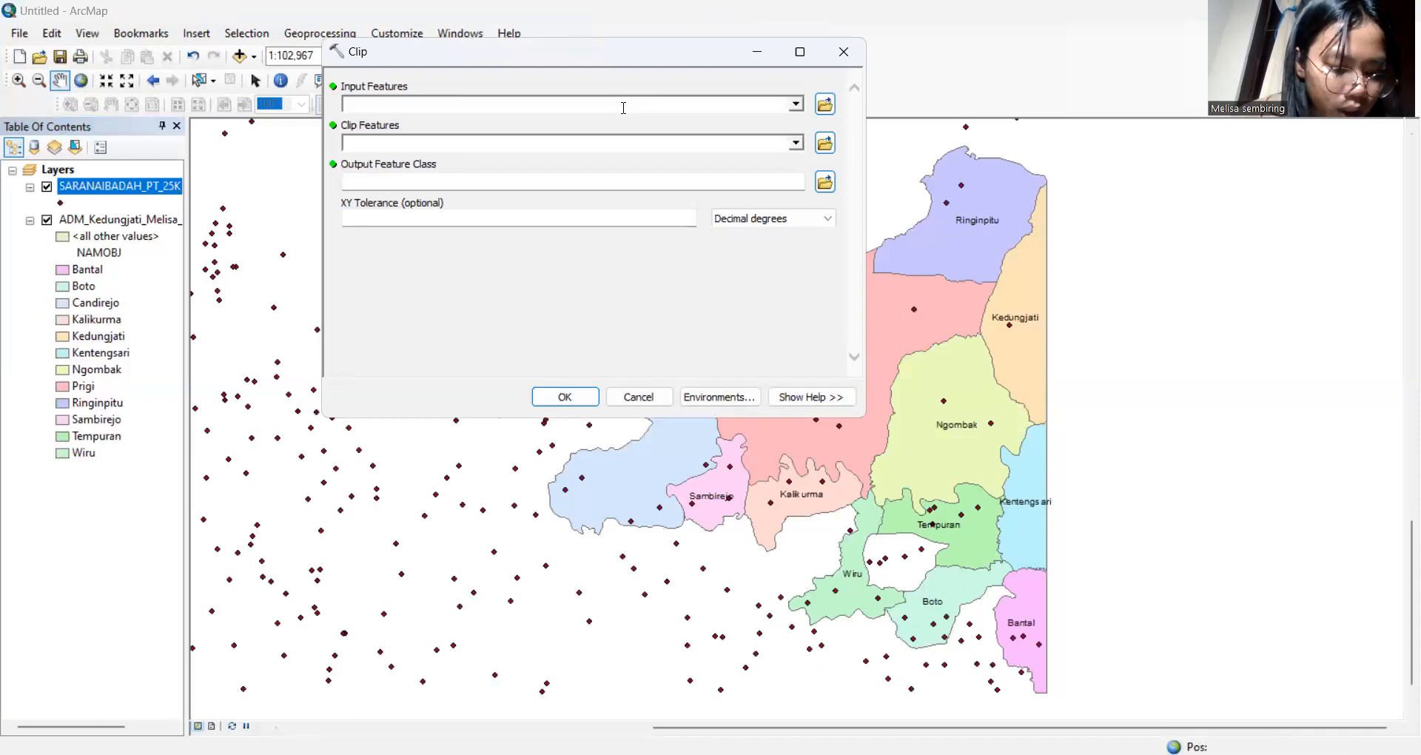
left_click(794, 104)
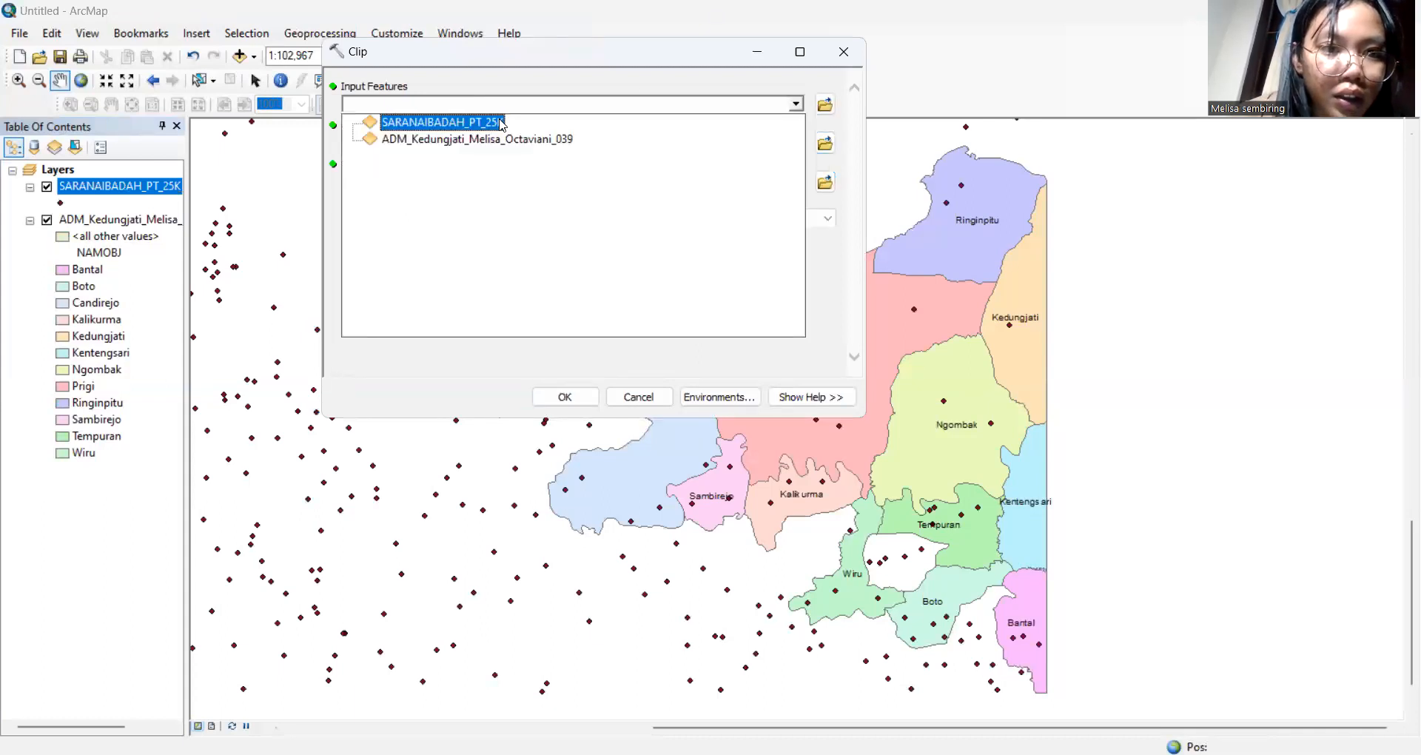
left_click(542, 97)
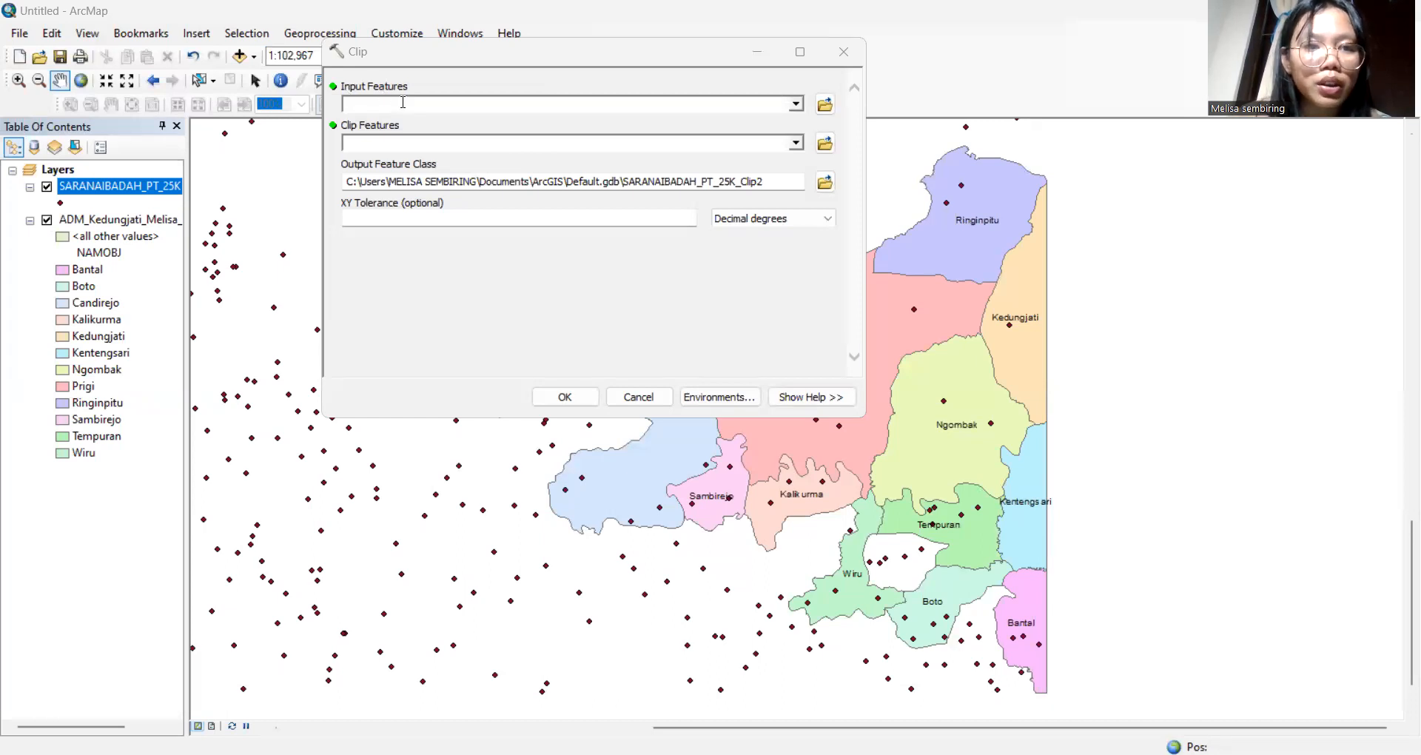
left_click(797, 108)
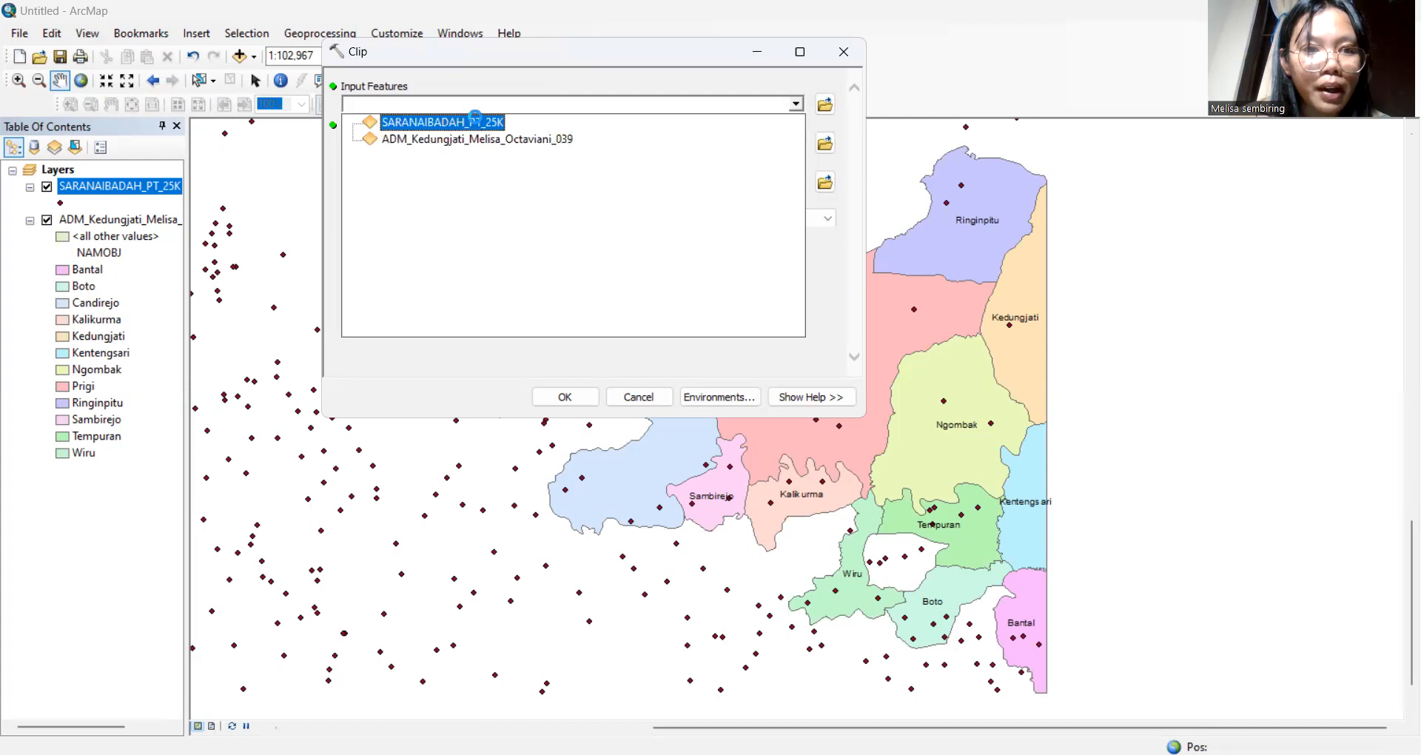
left_click(478, 123)
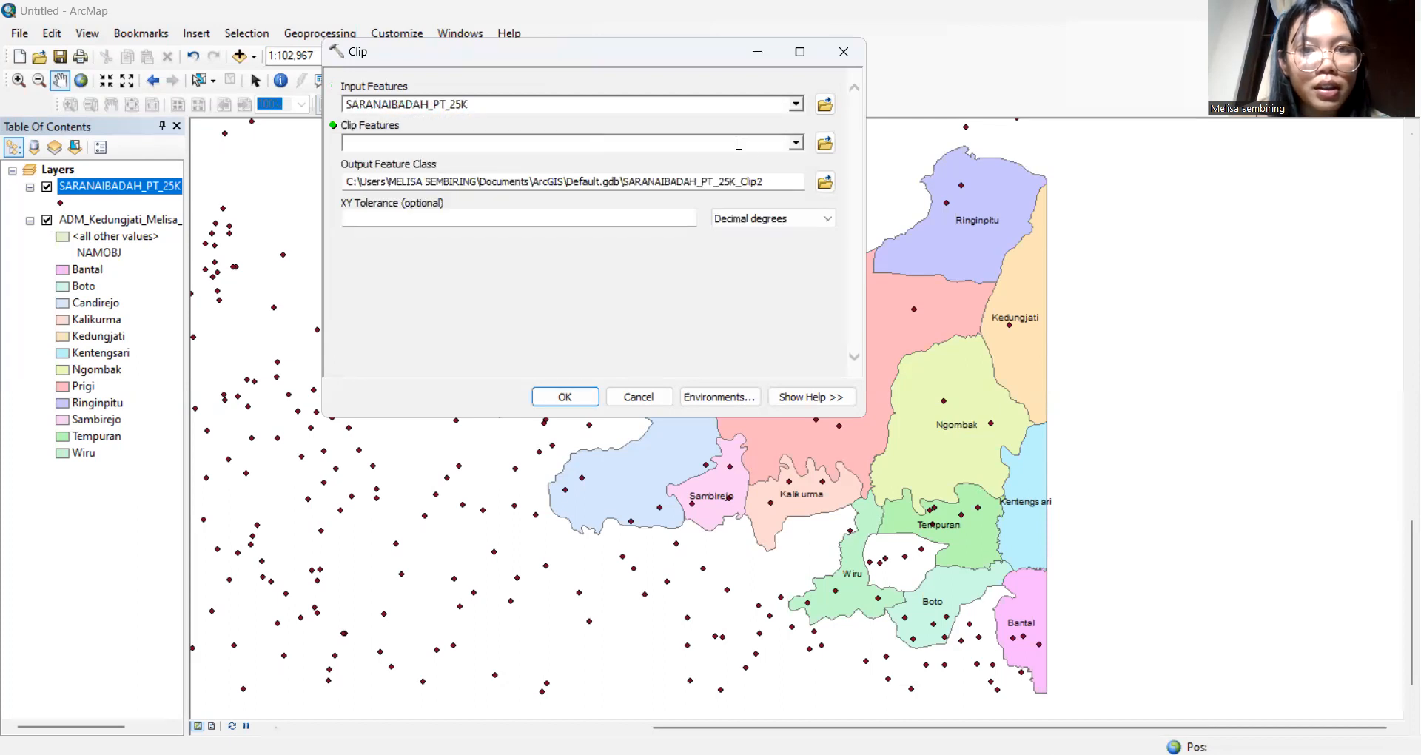
left_click(797, 144)
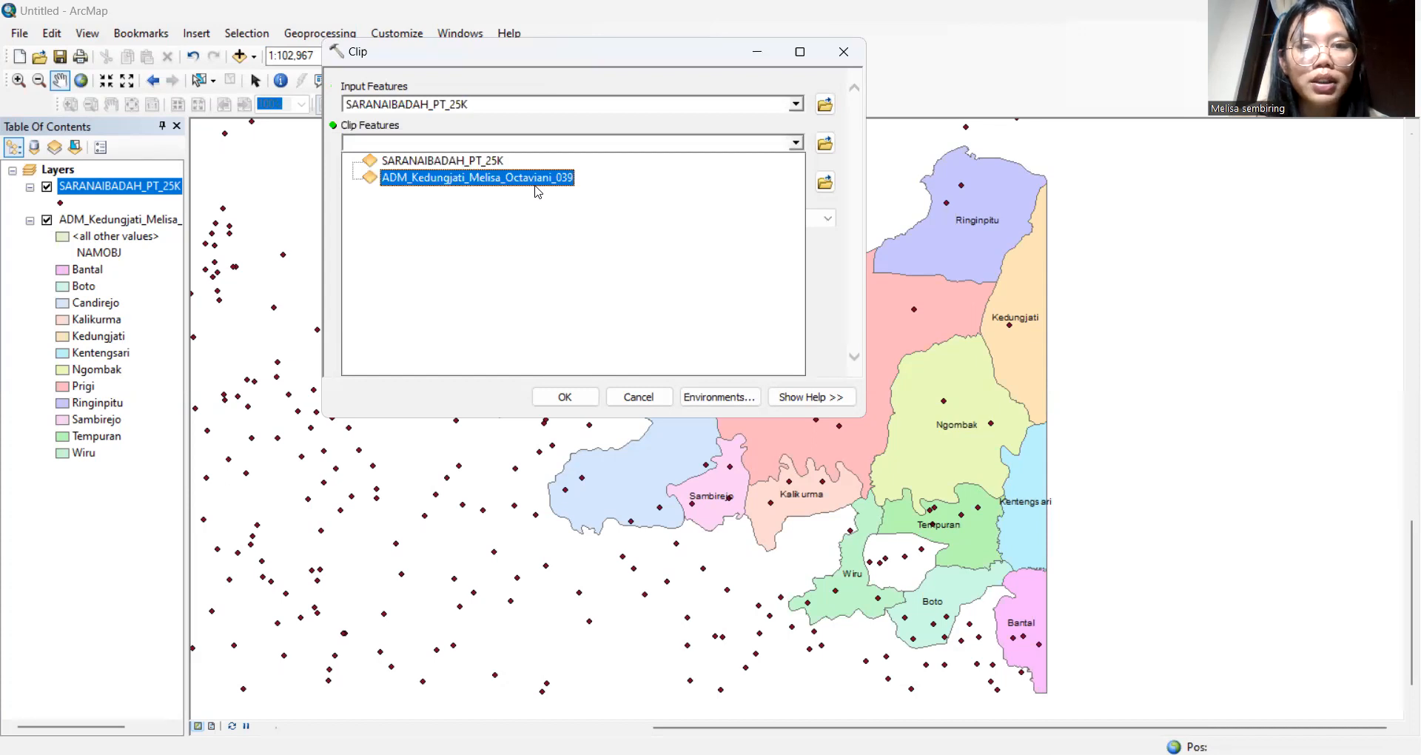
left_click(538, 191)
Name the clip output Clip_Sarana Ibadah plus the author's name and run the clip
left_click_drag(762, 182, 336, 223)
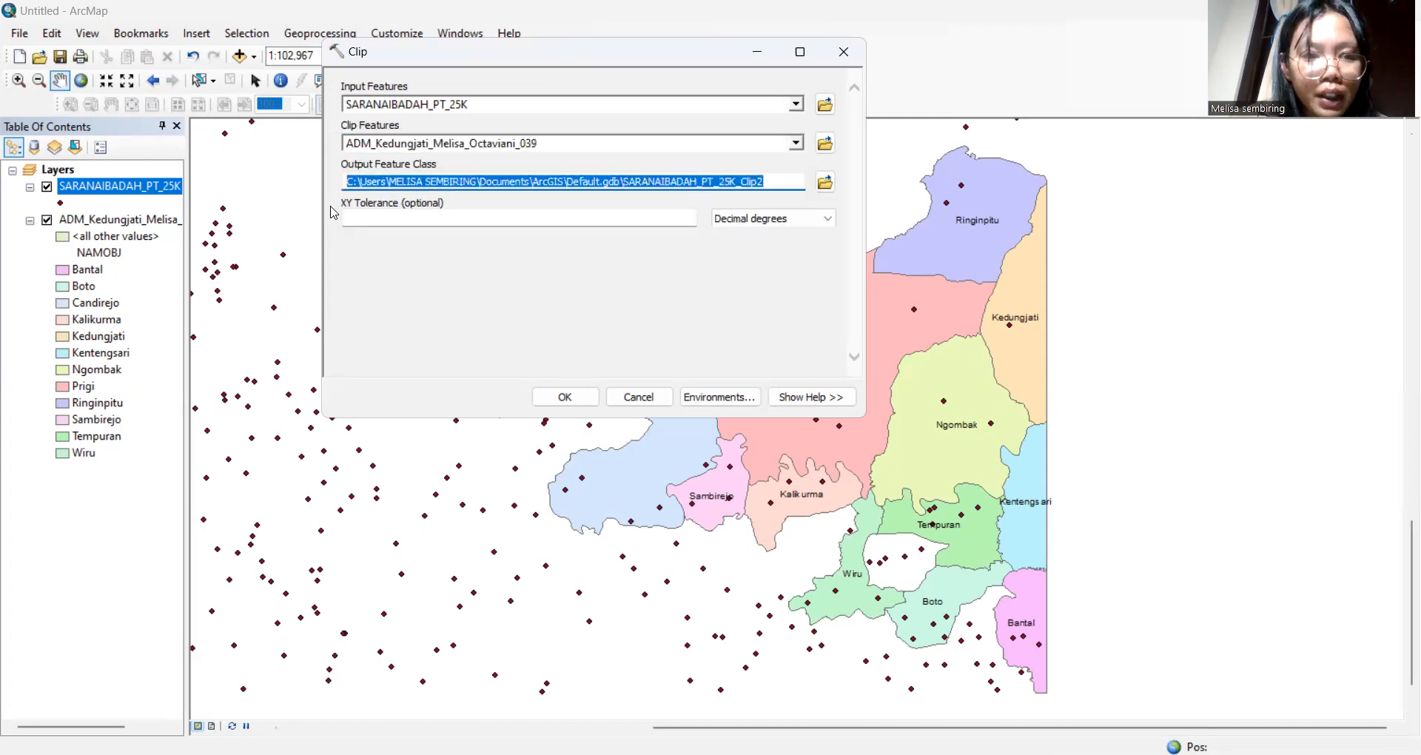
key("BackSpace")
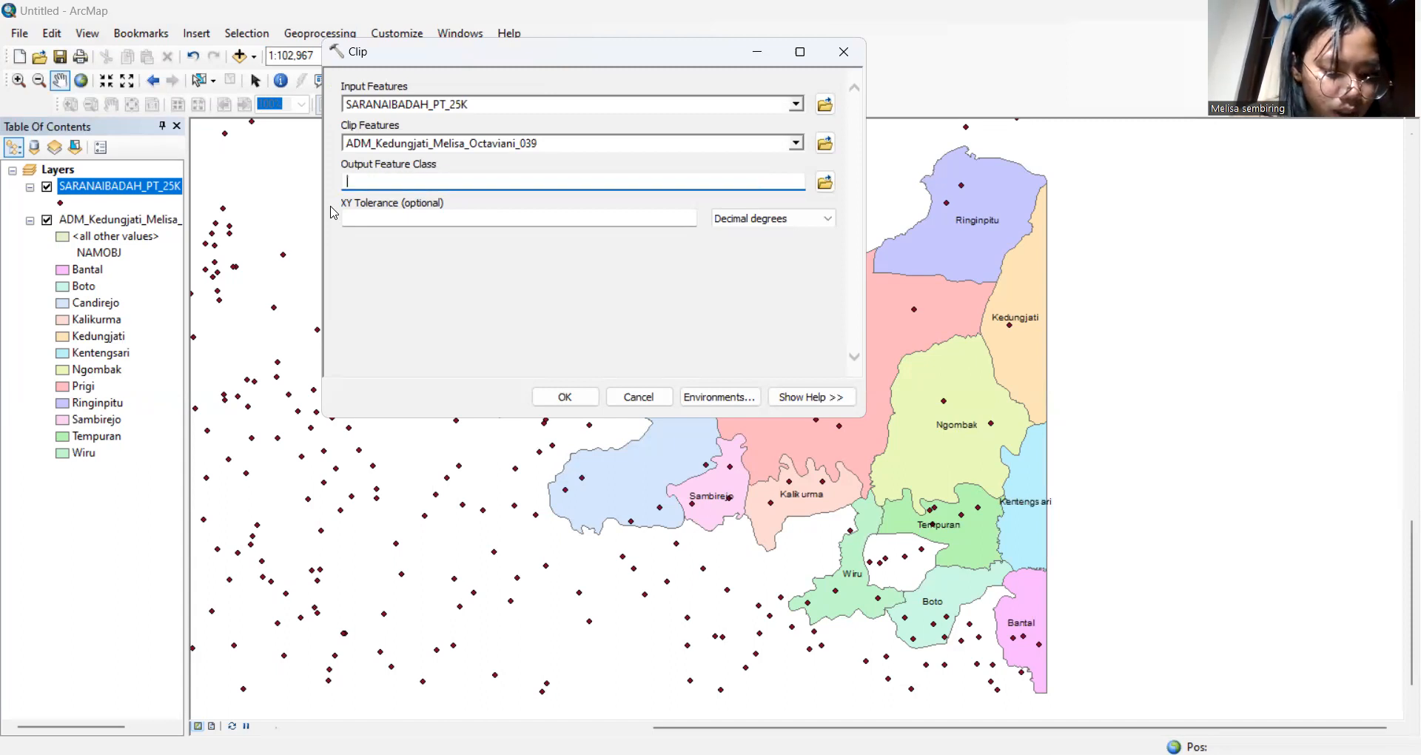
type("Clip_")
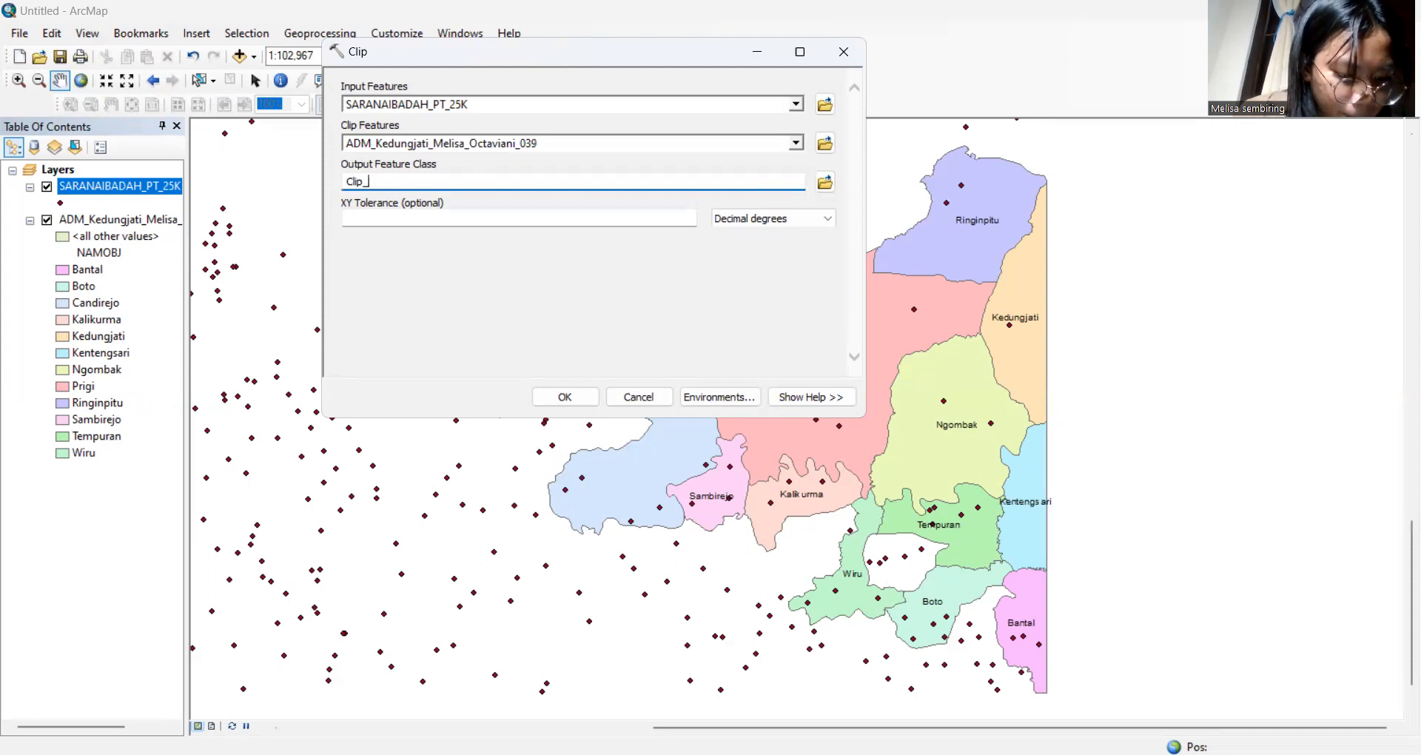
type("Sa")
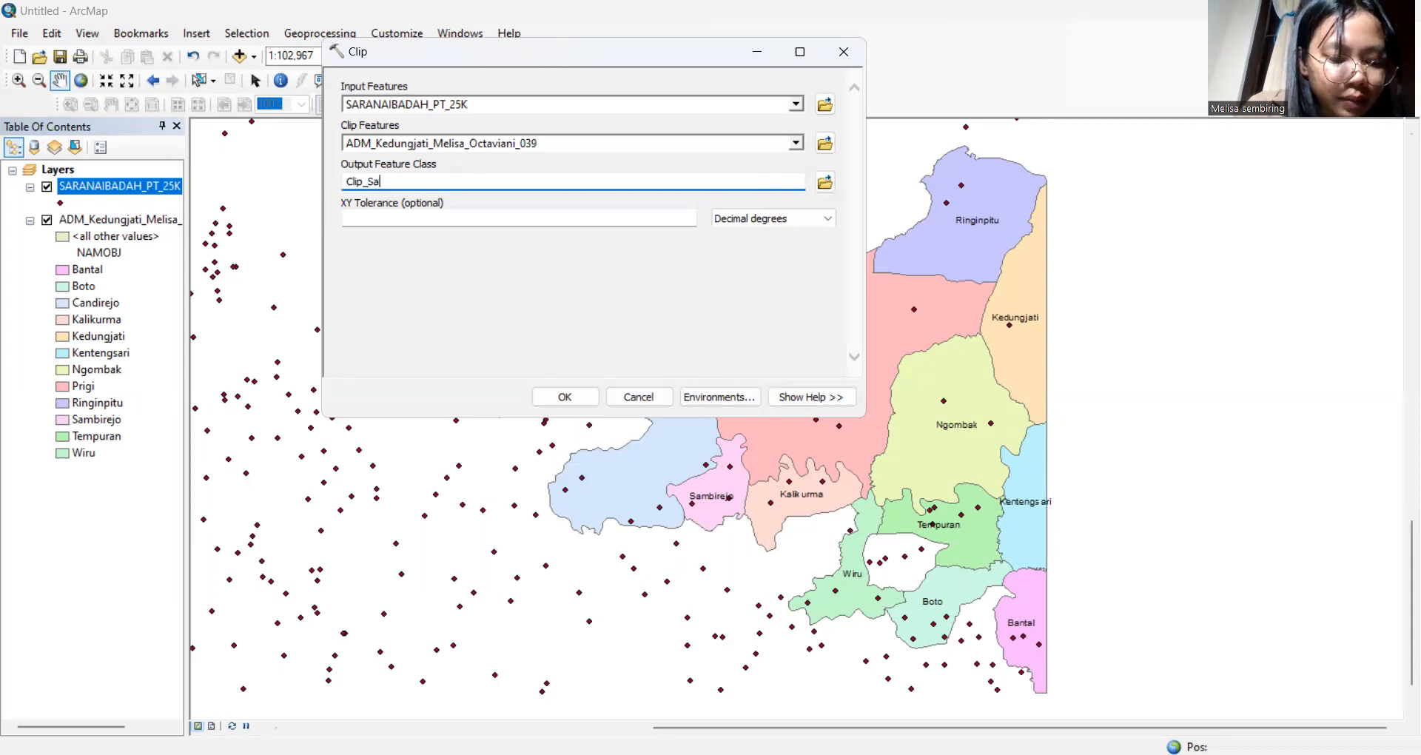
type("rana ")
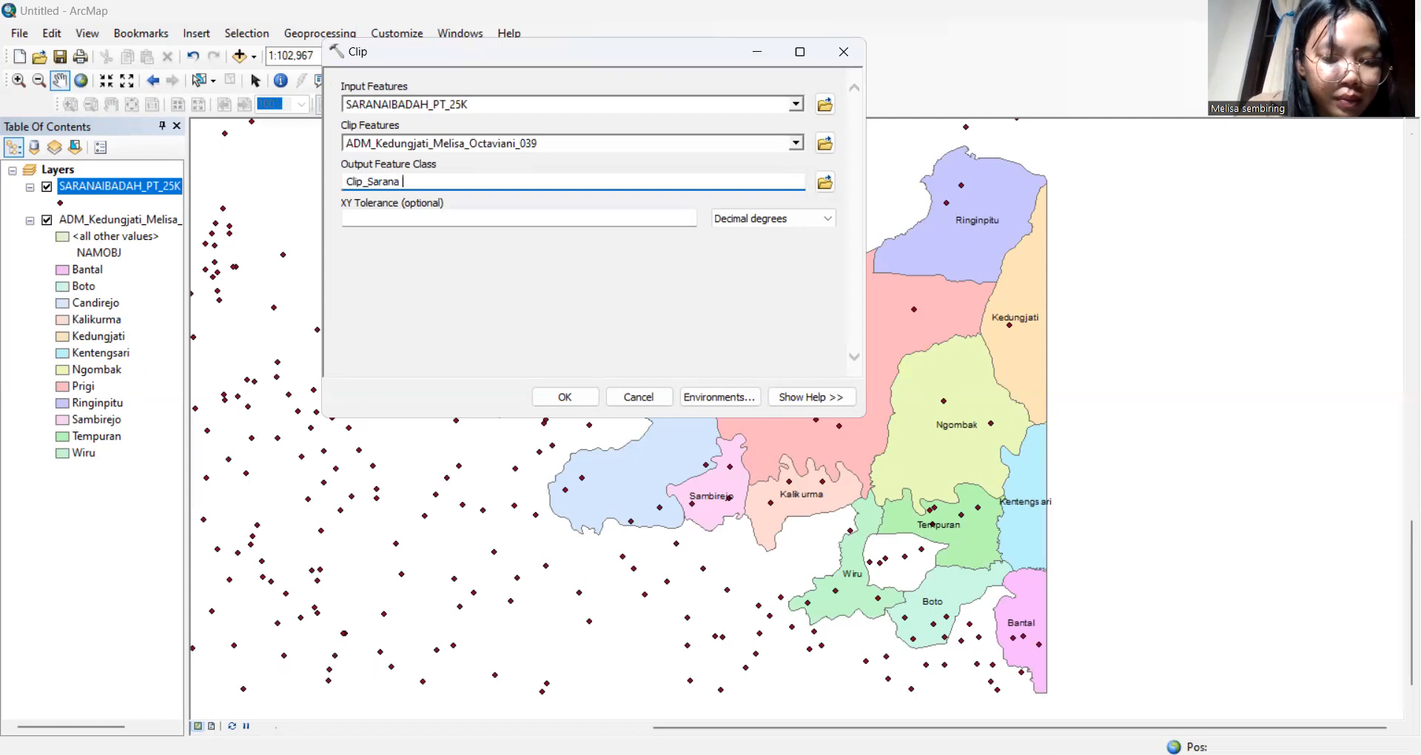
type("Ib")
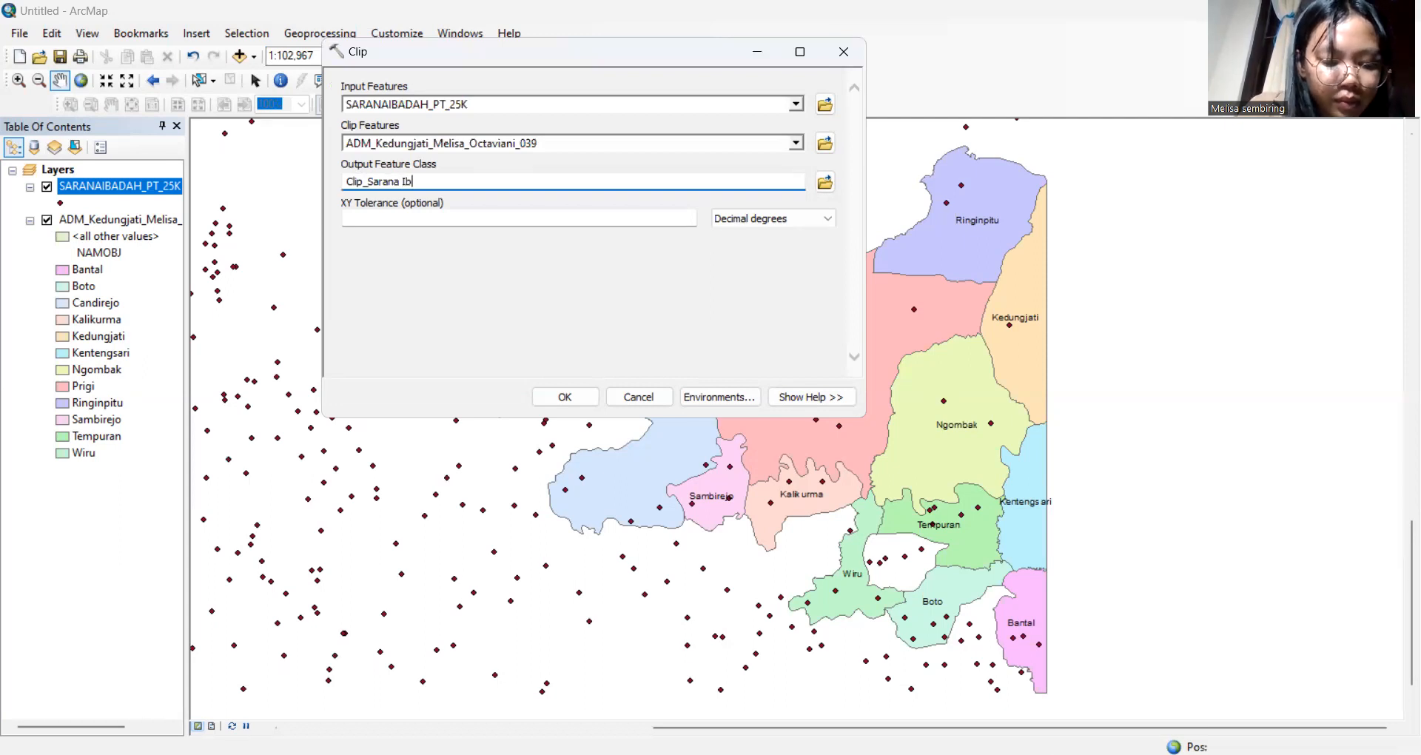
type("adah")
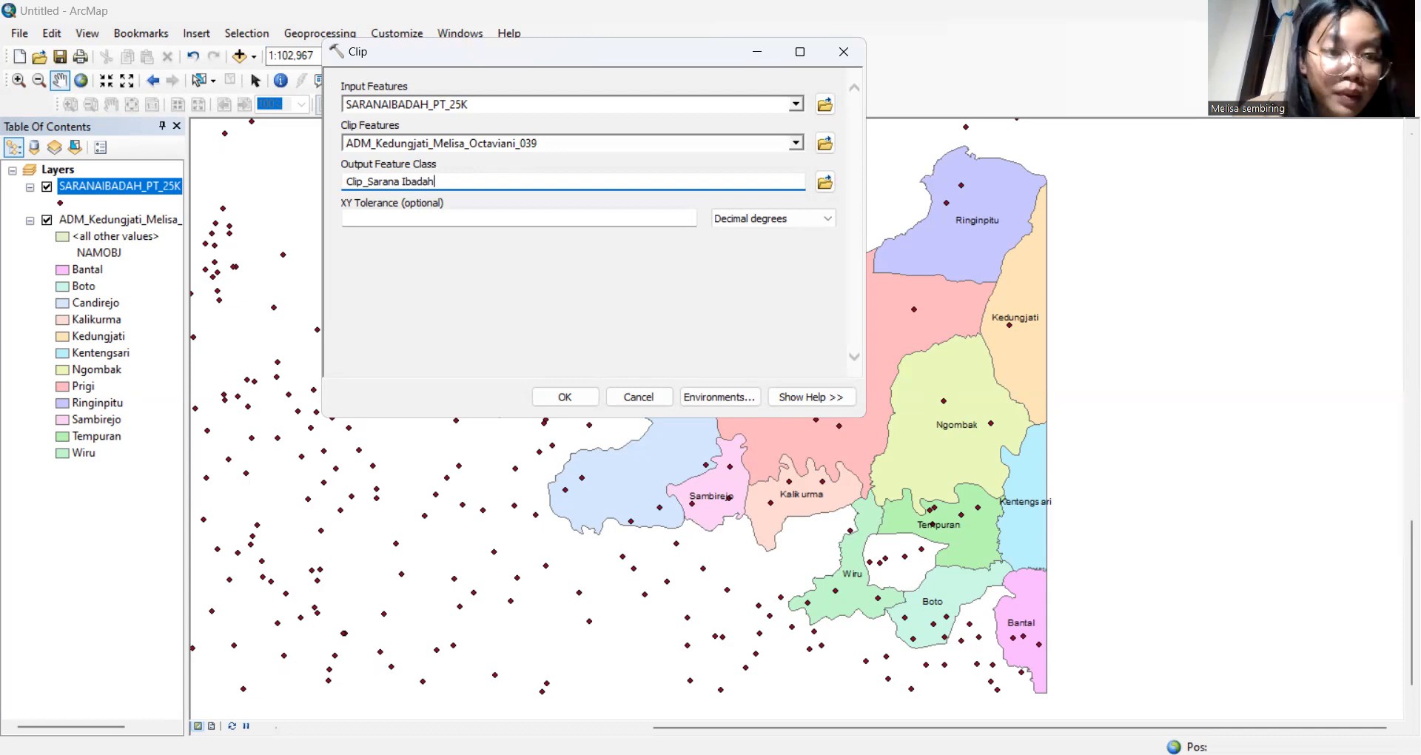
type("_")
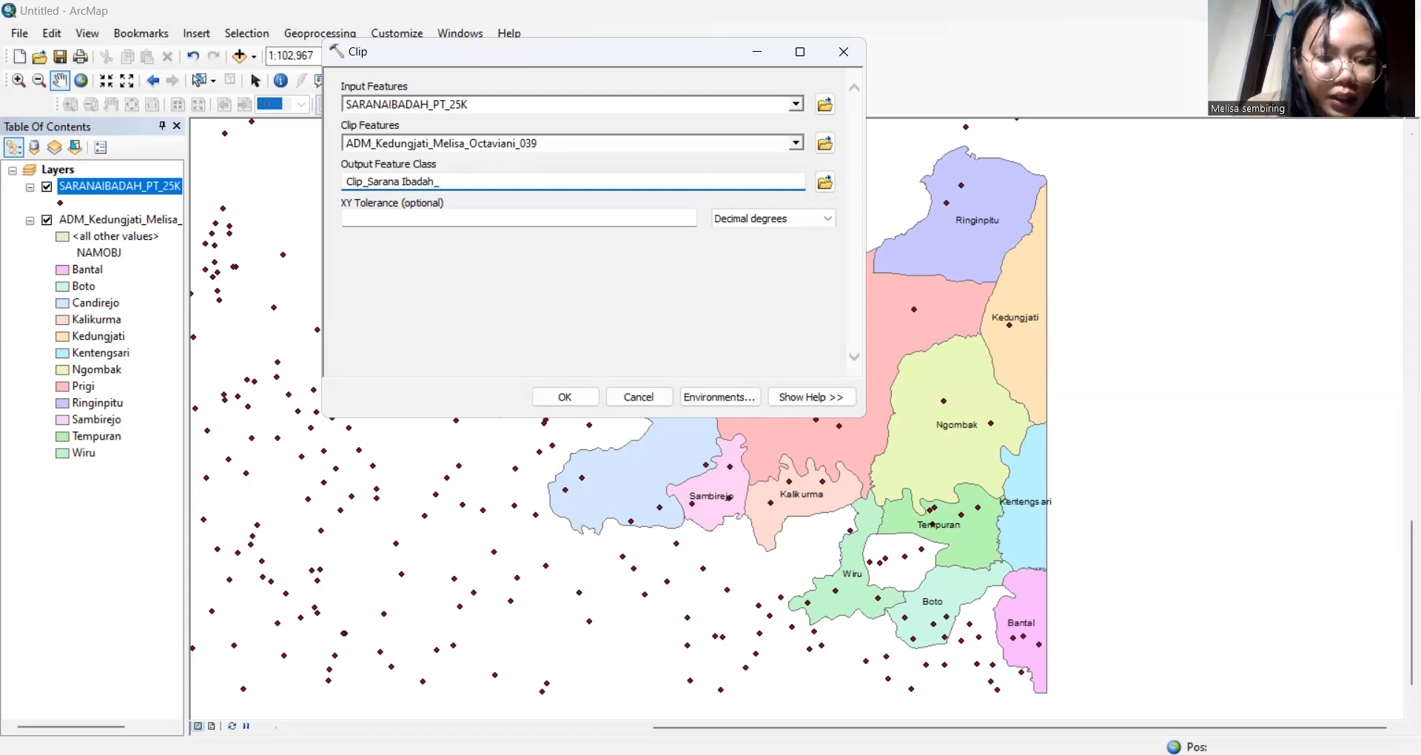
type("Melisa")
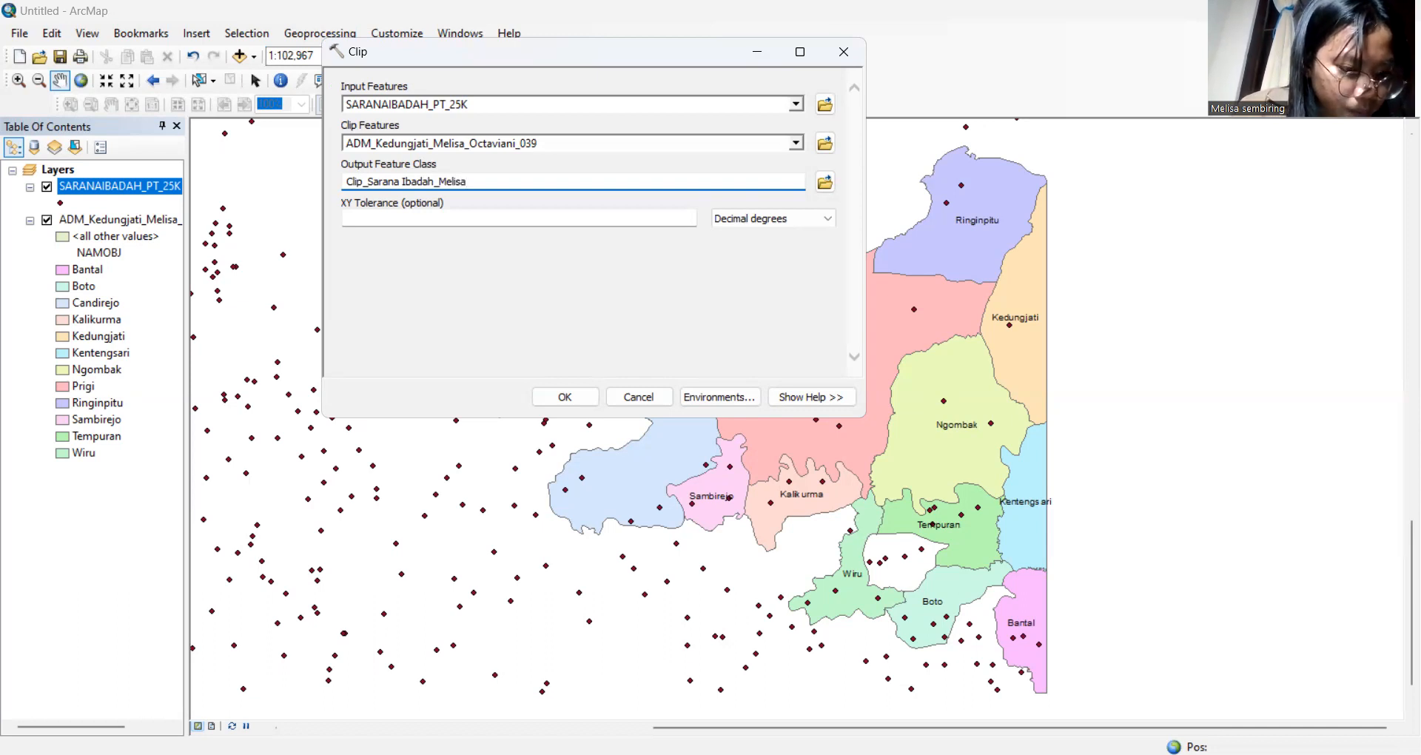
left_click(564, 398)
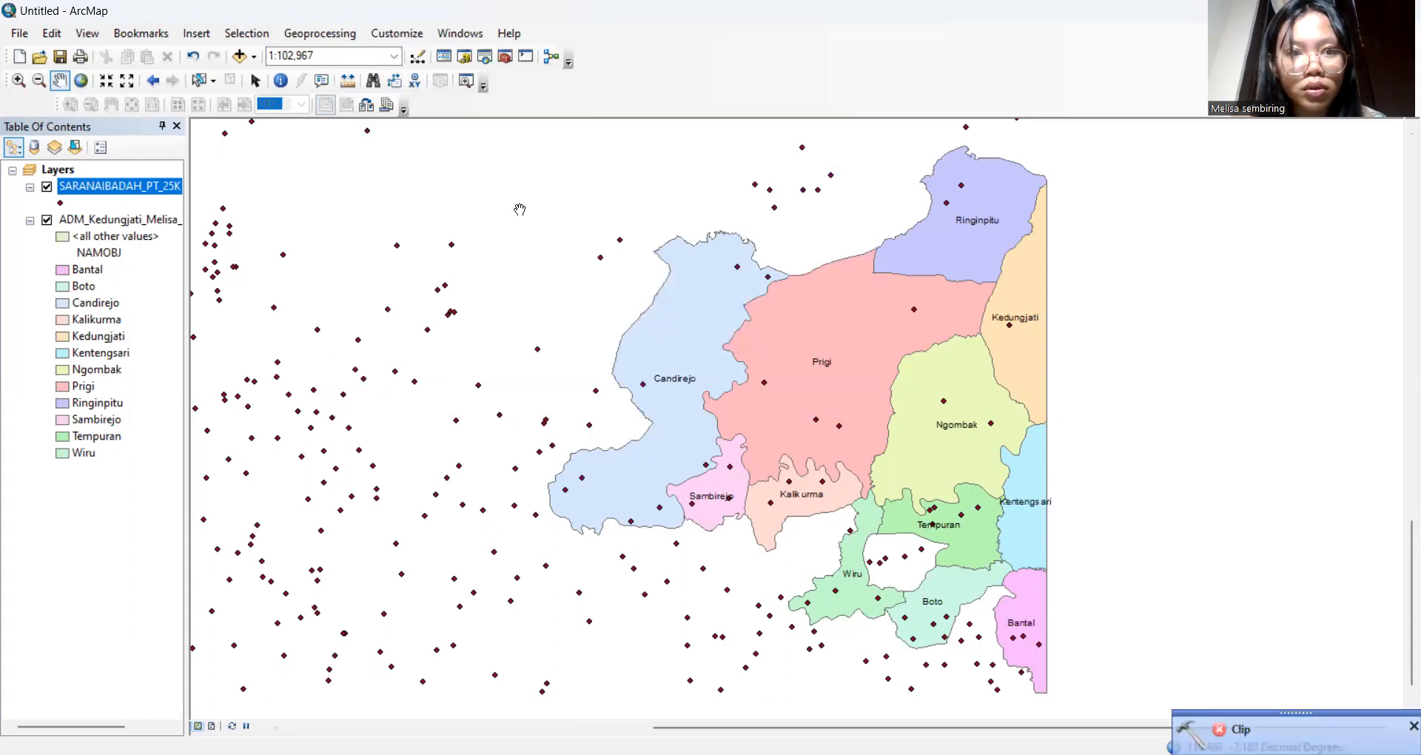
left_click(322, 34)
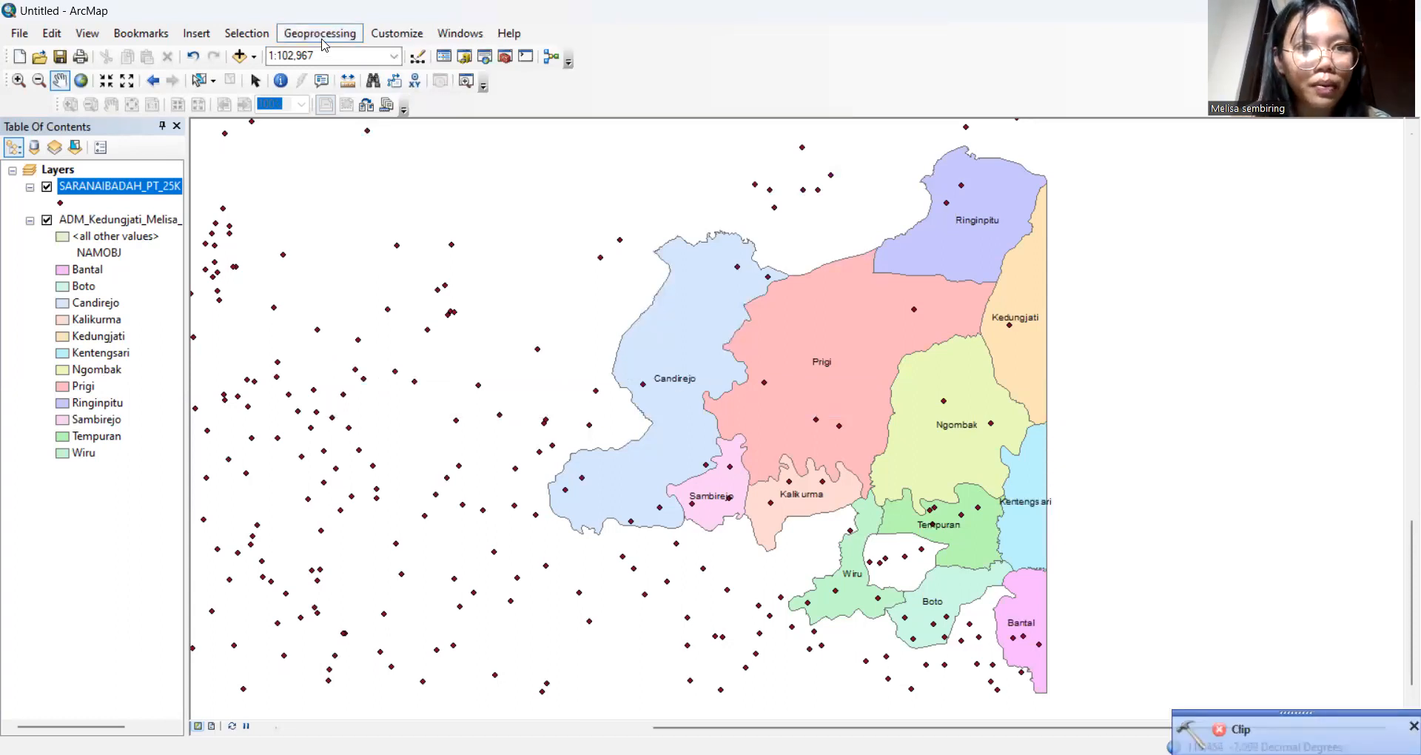
Clip SARANAIBADAH_PT_25K to the Kedungjati boundary, outputting Clip_Sarana Ibadah plus the author's full name
left_click(354, 71)
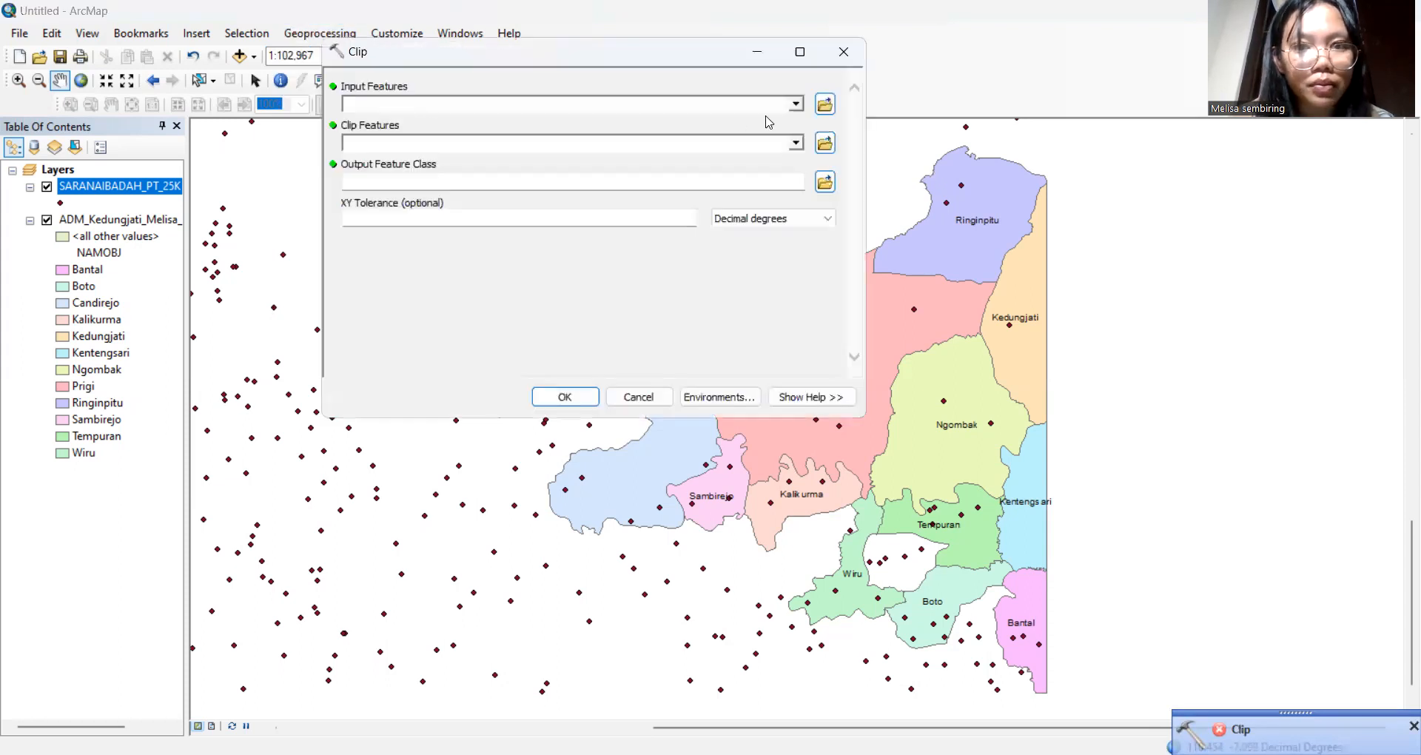
left_click(796, 105)
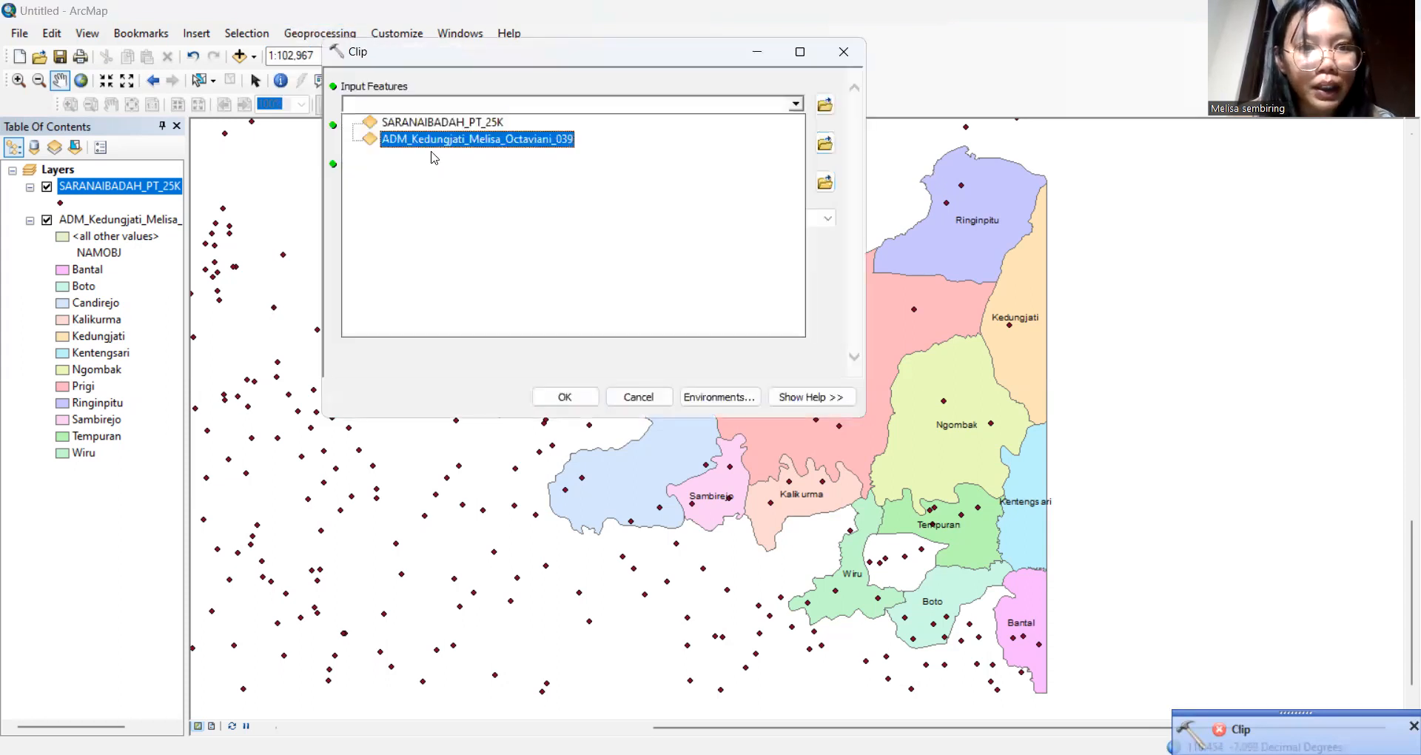
left_click(462, 128)
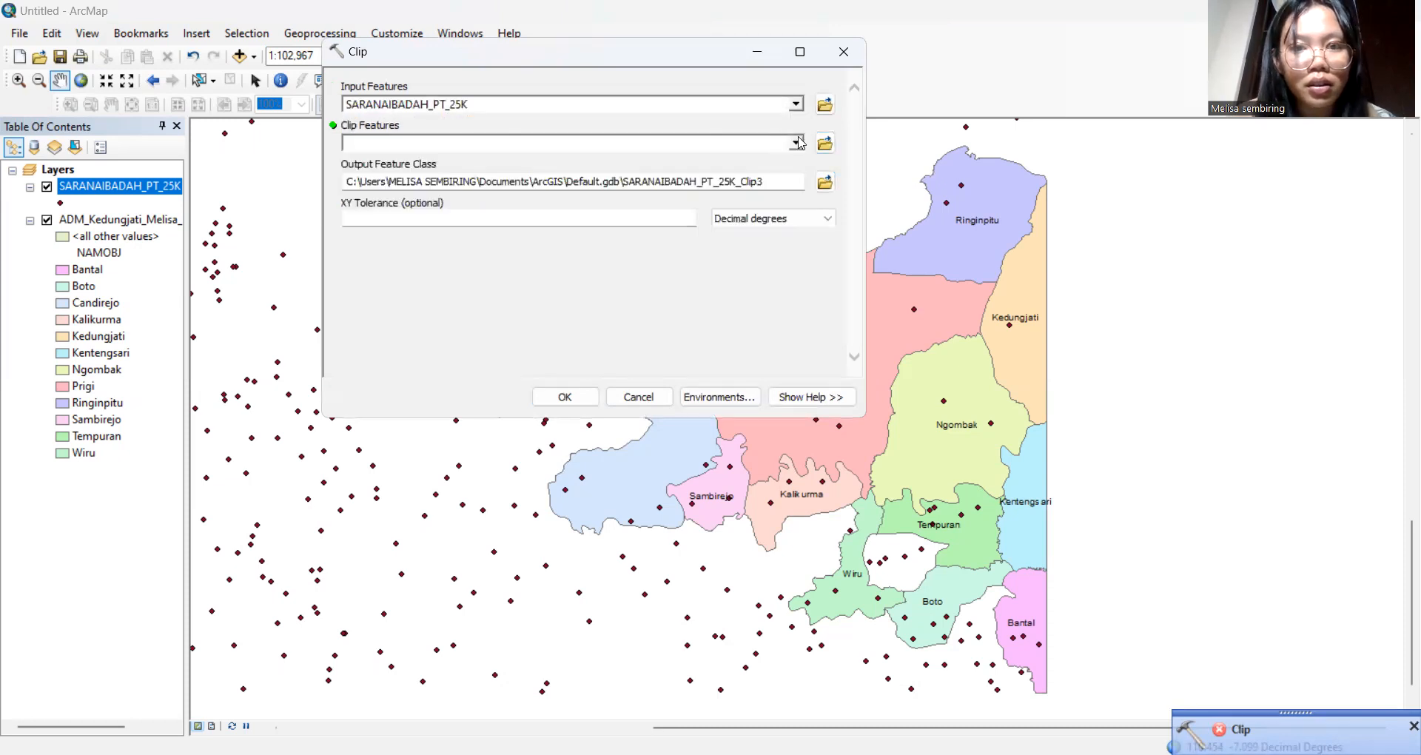
left_click(796, 143)
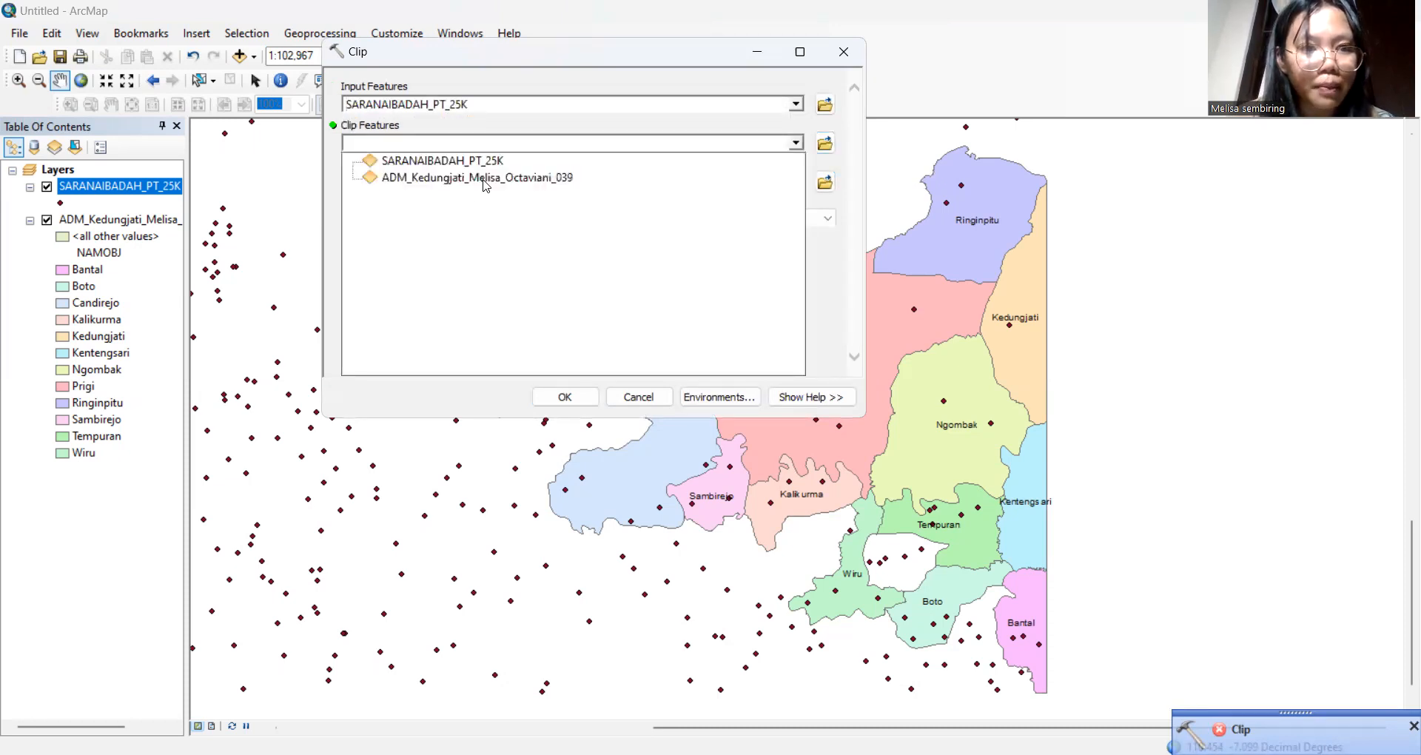
left_click(481, 185)
left_click_drag(773, 181, 283, 198)
key("BackSpace")
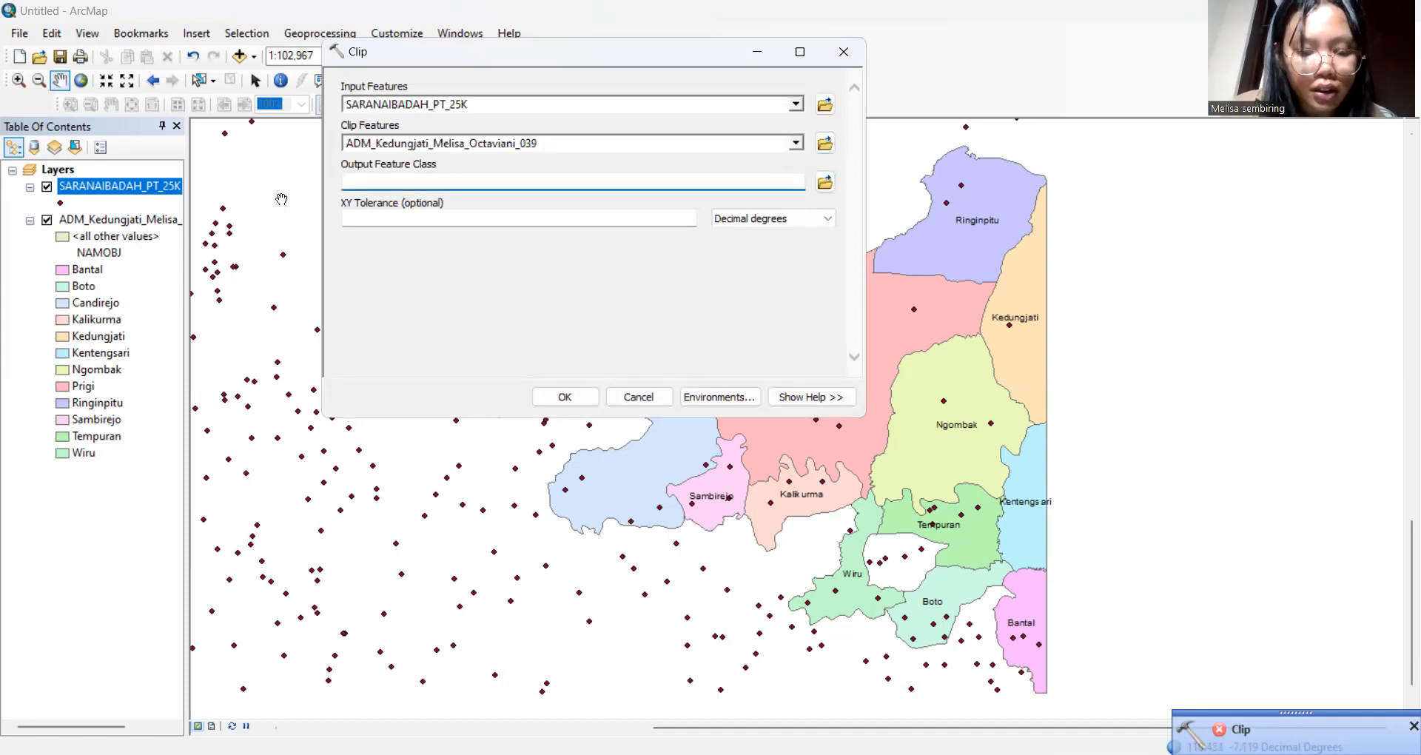
type("Clip")
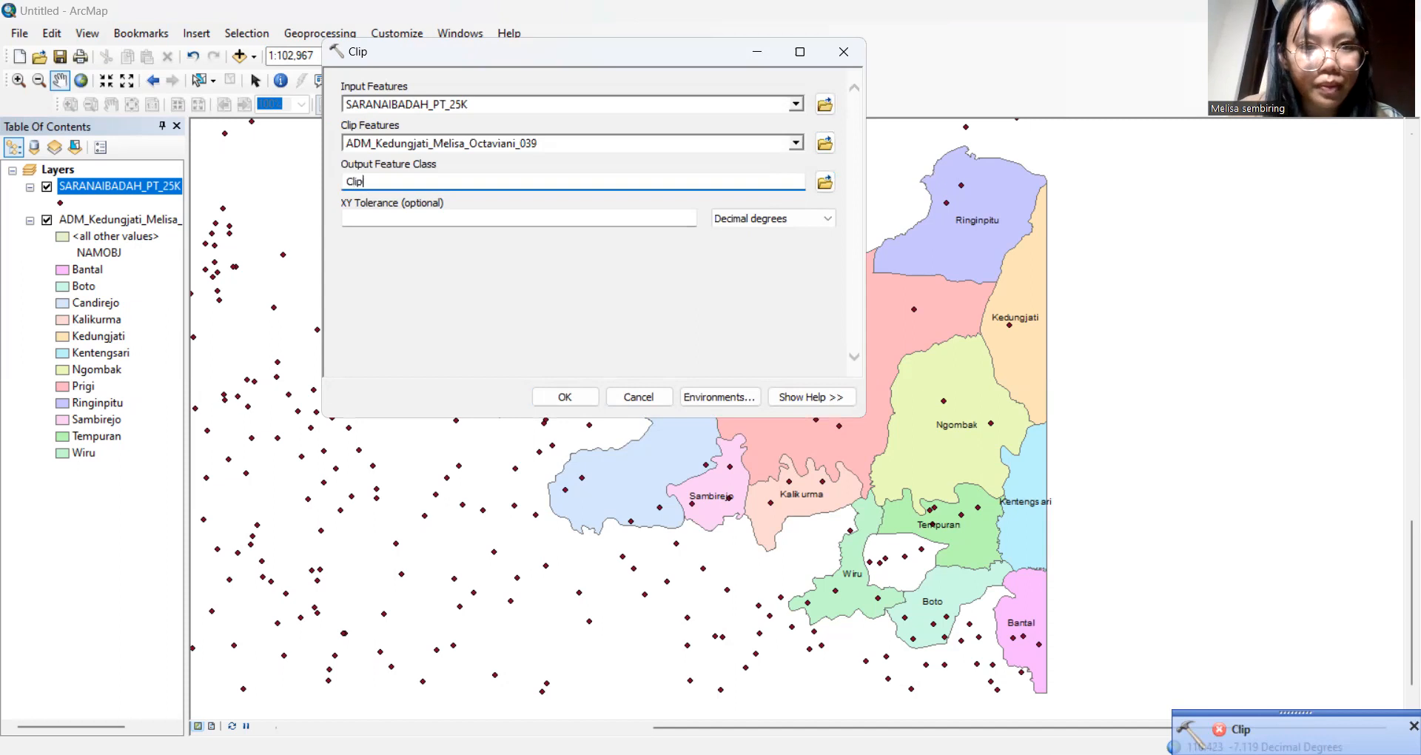
type("_Sarana ")
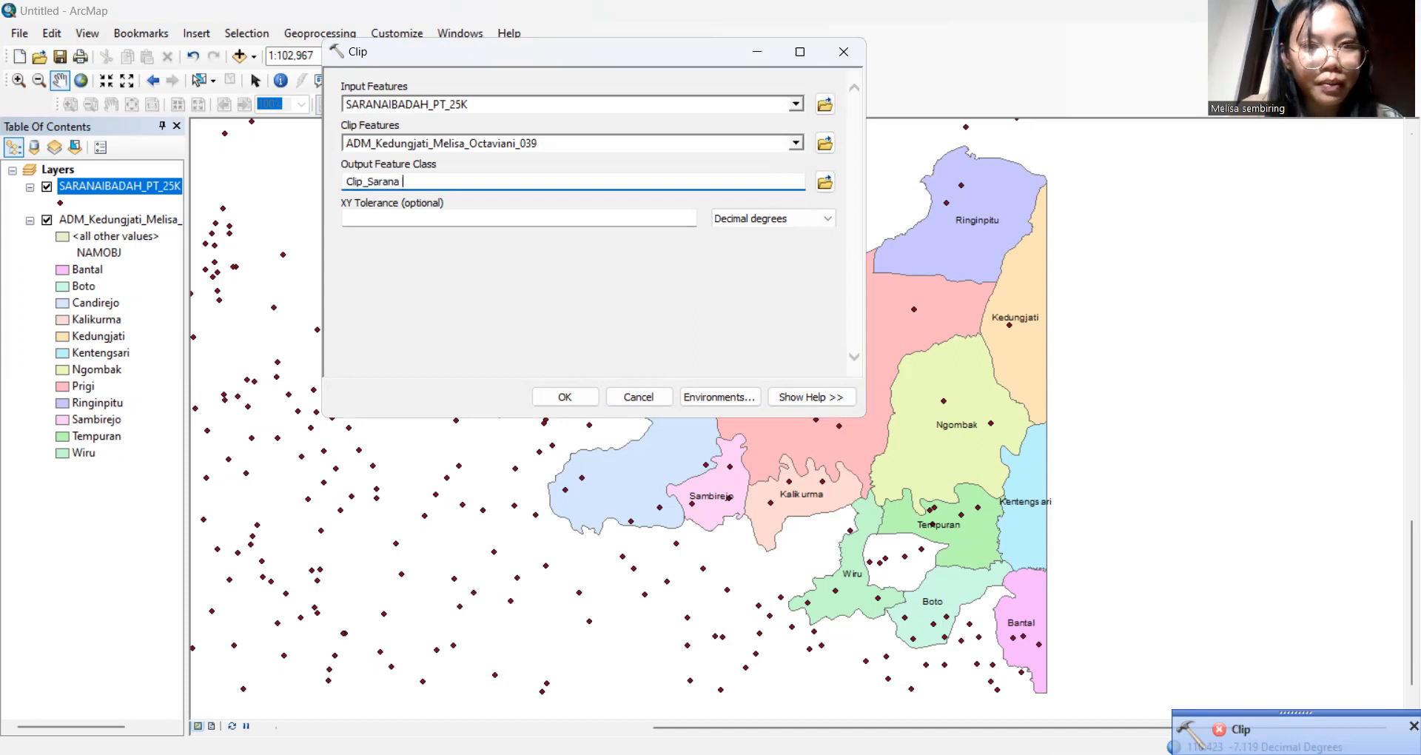
type("Ibadah")
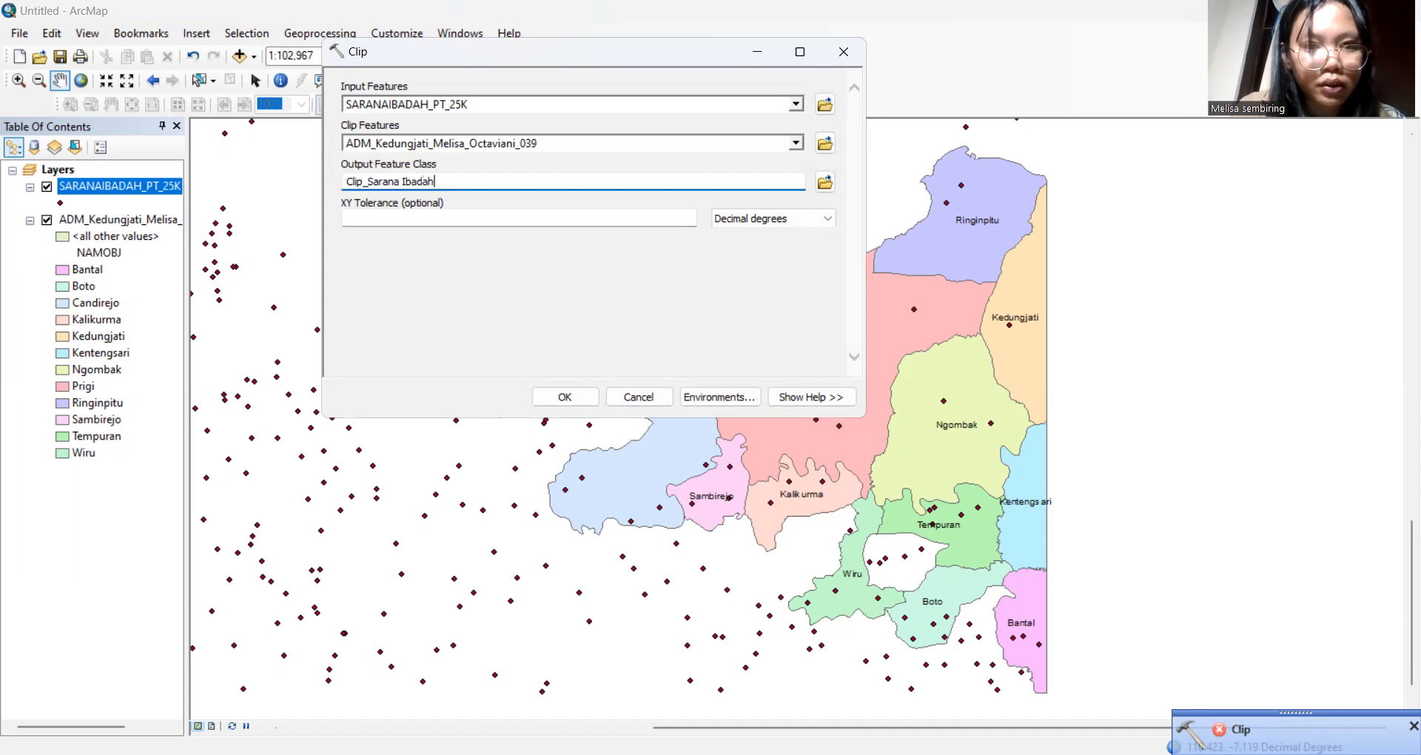
type("_M")
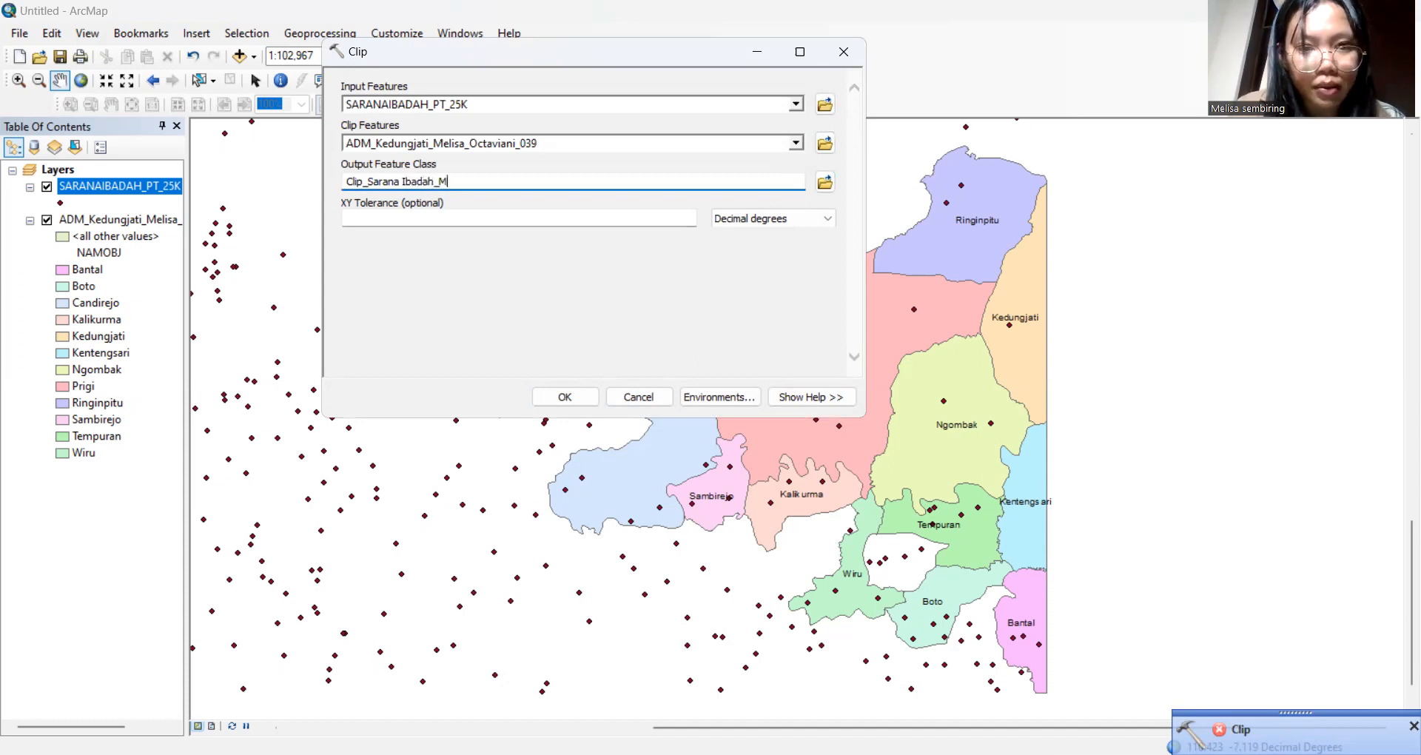
type("elisa ")
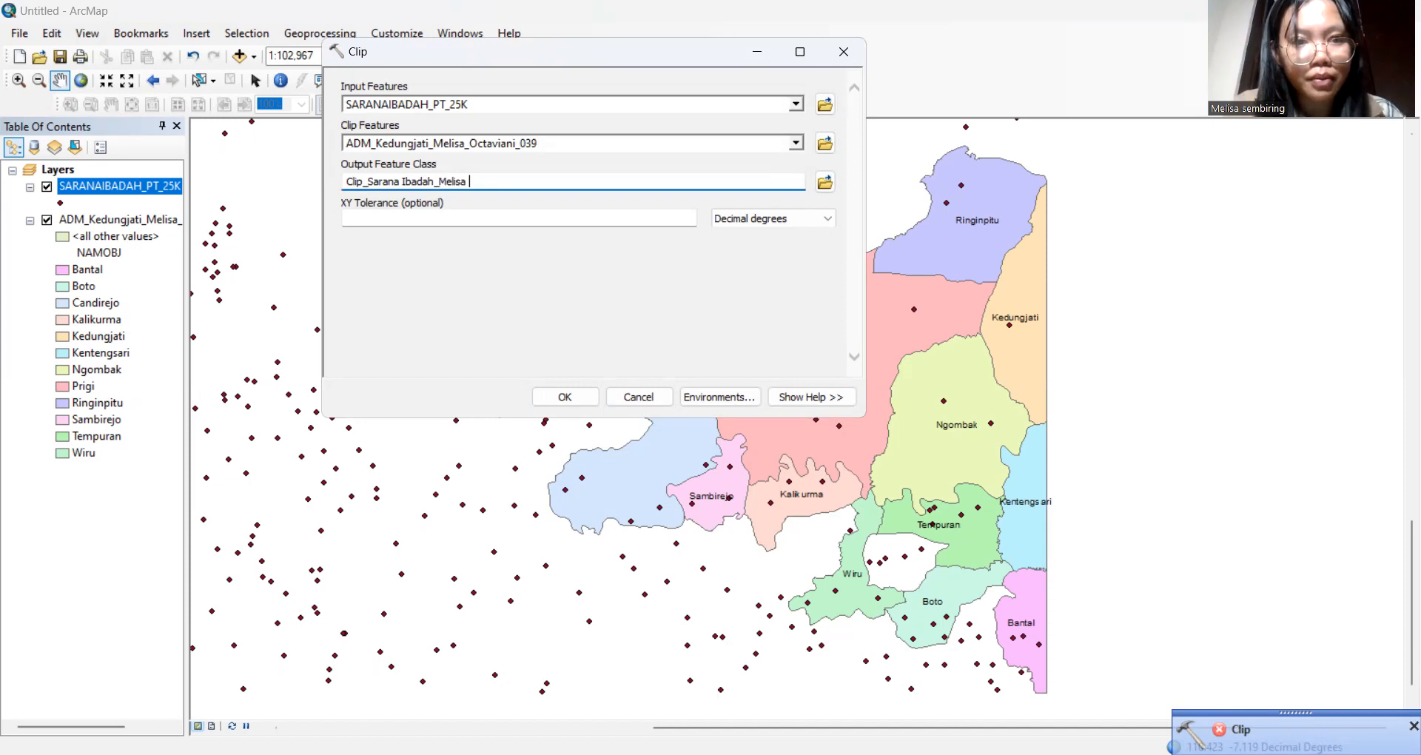
type("Octaviani")
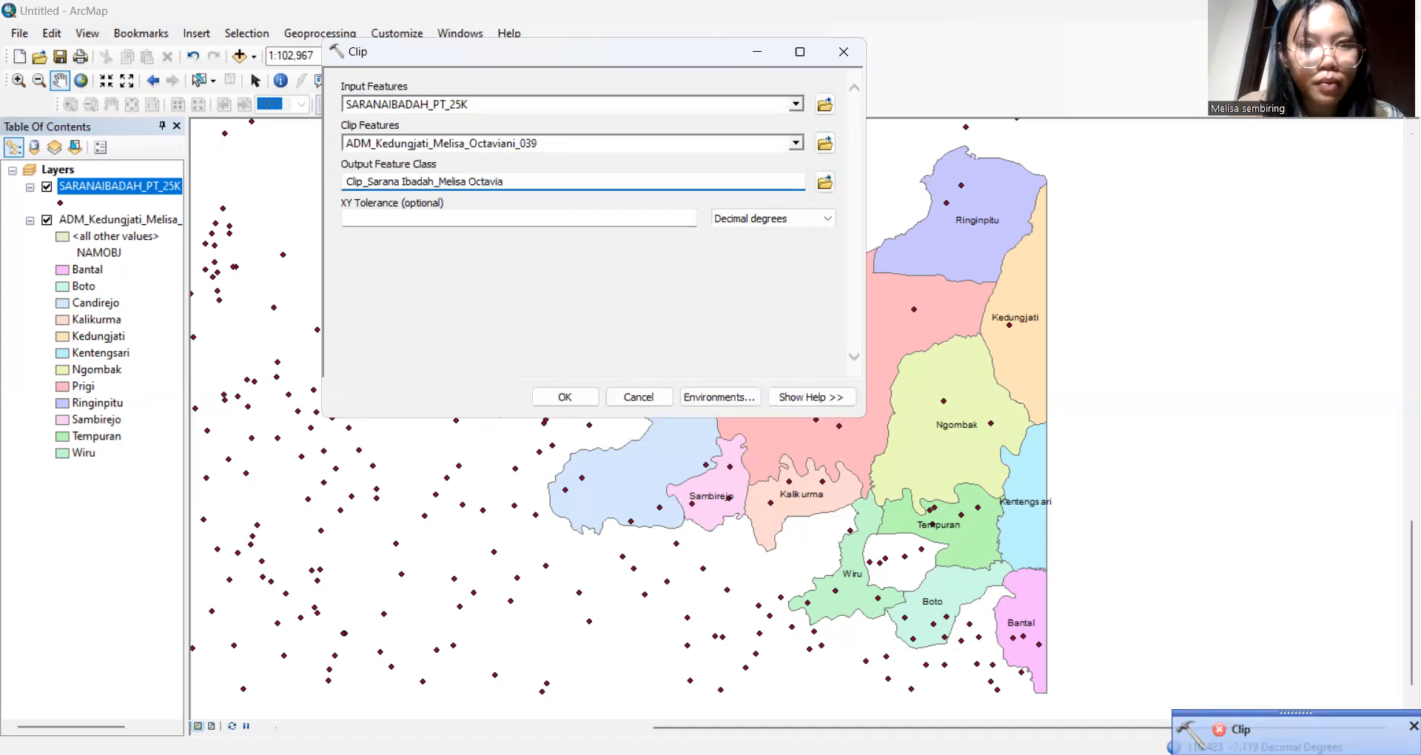
left_click(581, 399)
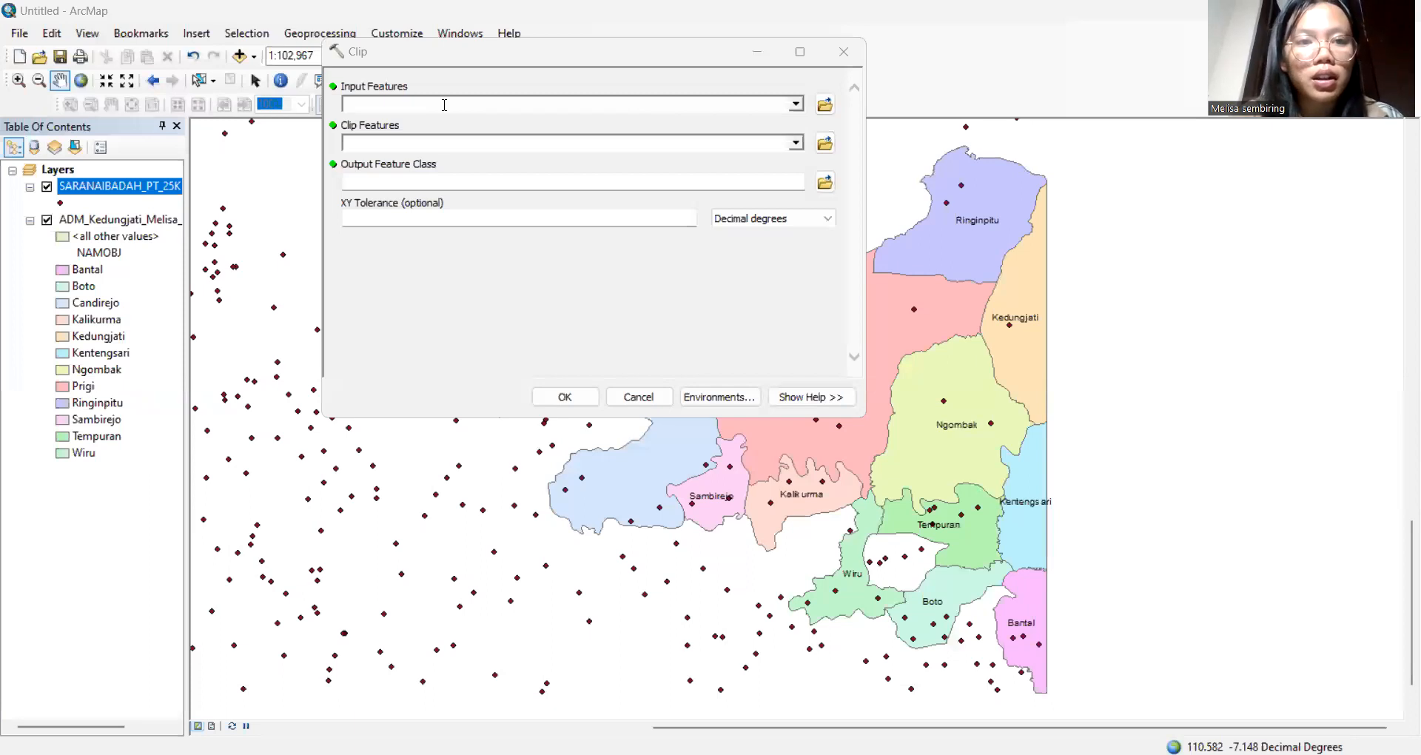
Clip SARANAIBADAH_PT_25K to the Kedungjati boundary, naming the output Clip_Sarana Ibadah with the author's name and 01
left_click(795, 103)
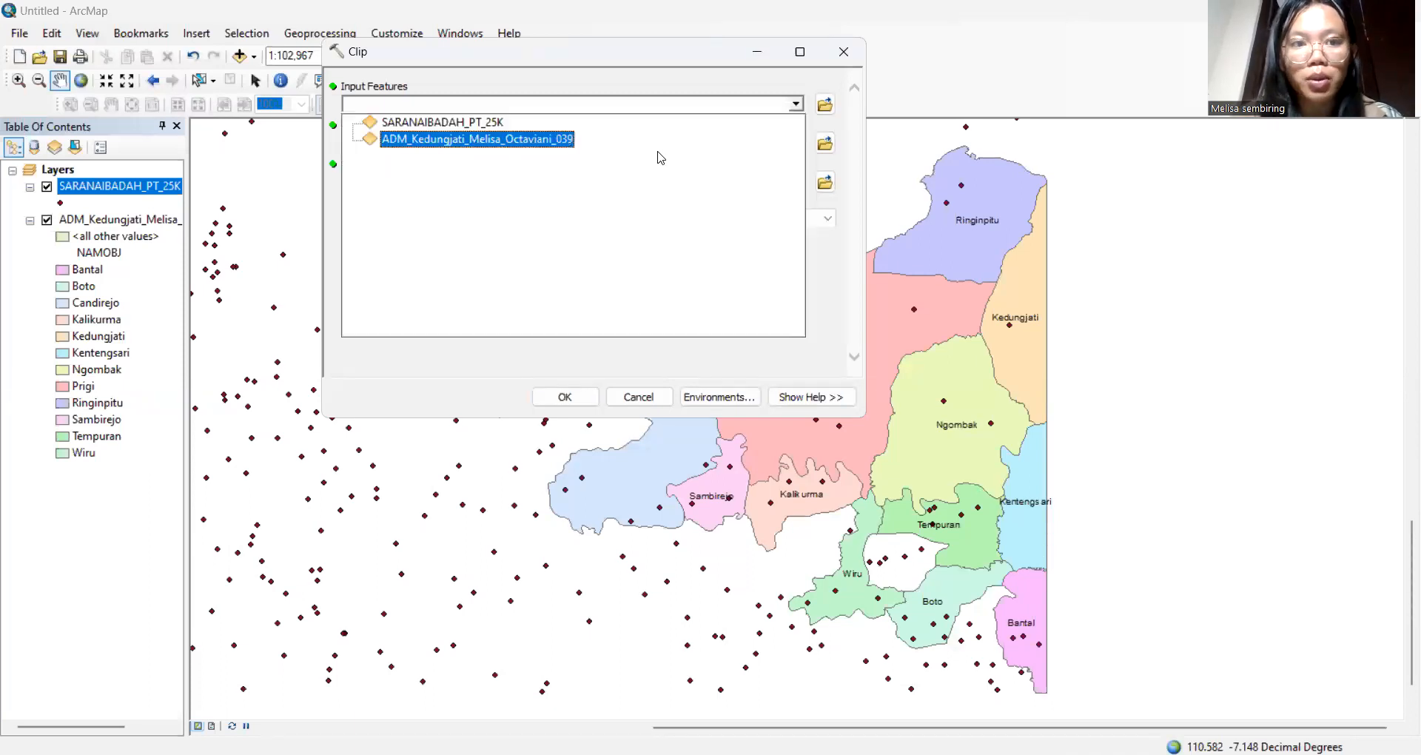
left_click(502, 126)
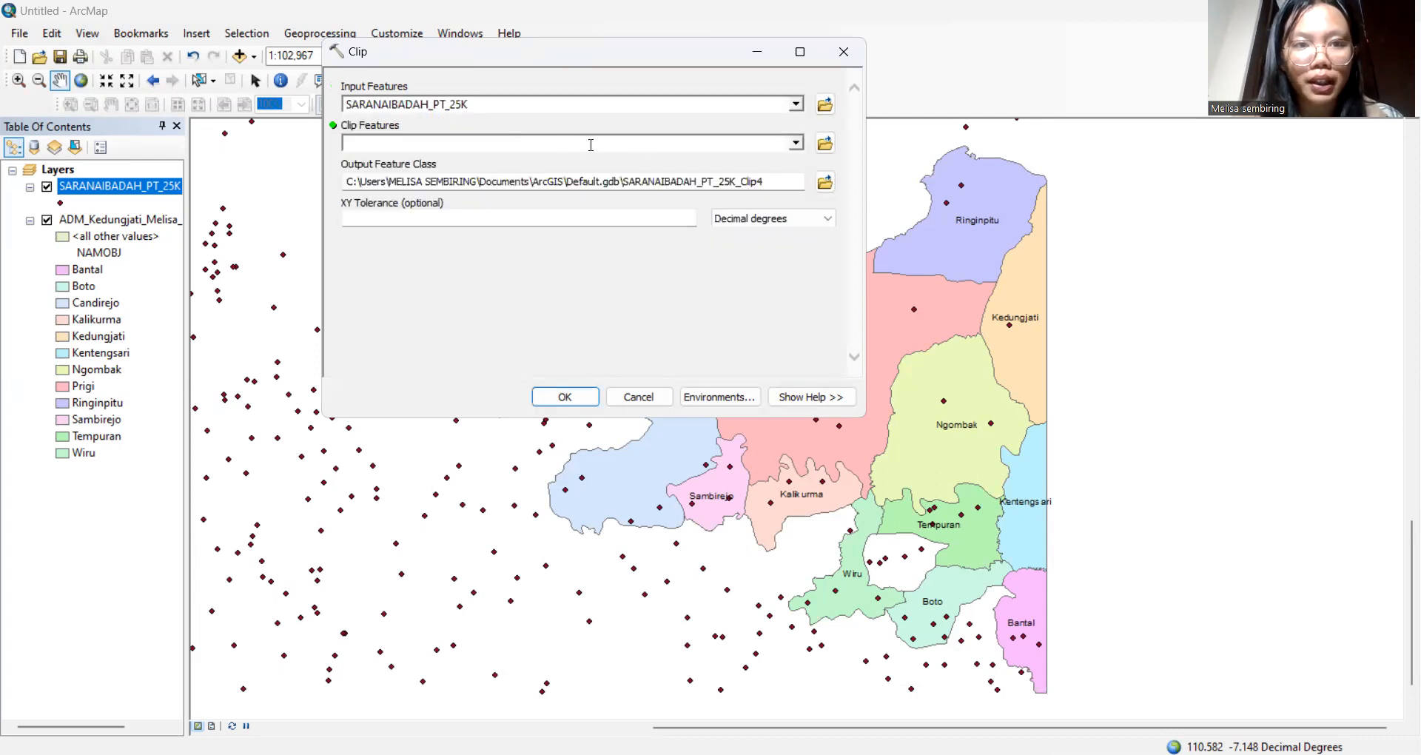
left_click(796, 143)
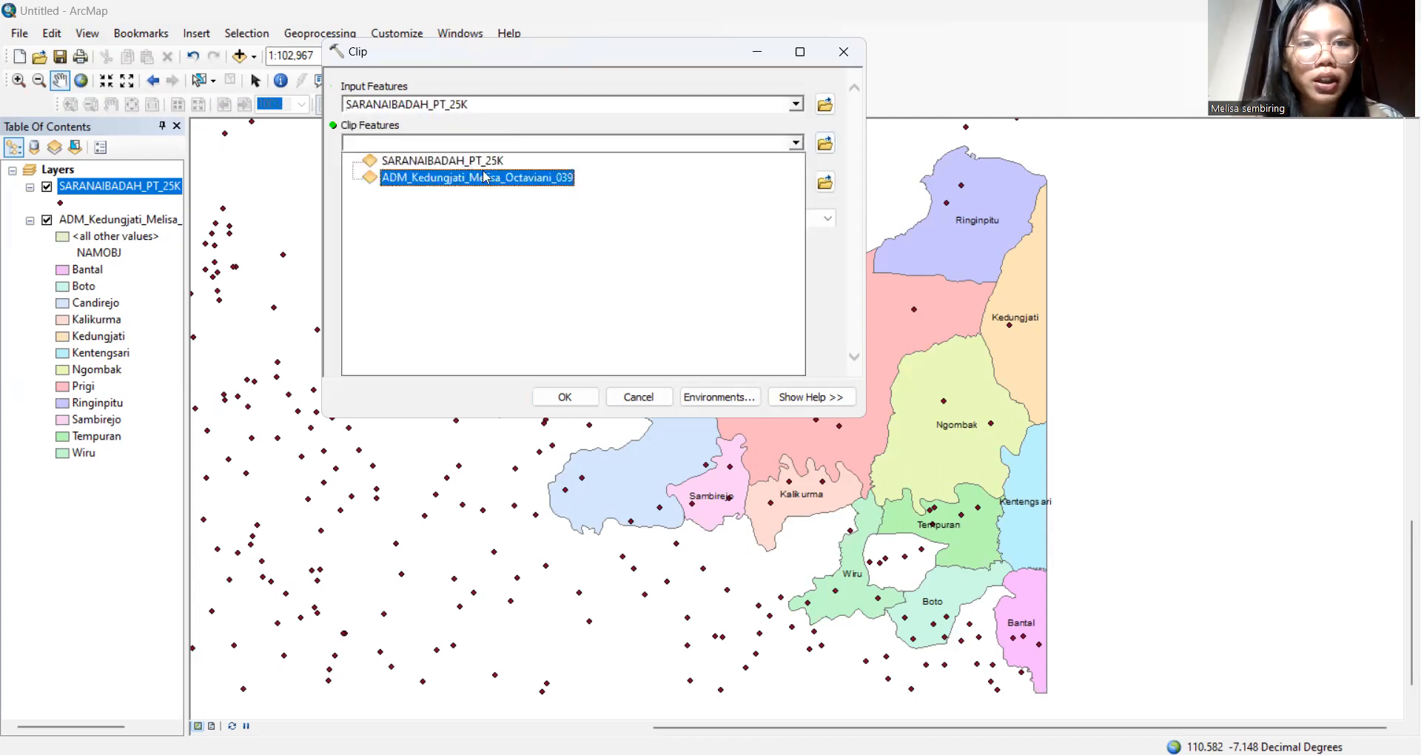
left_click(488, 178)
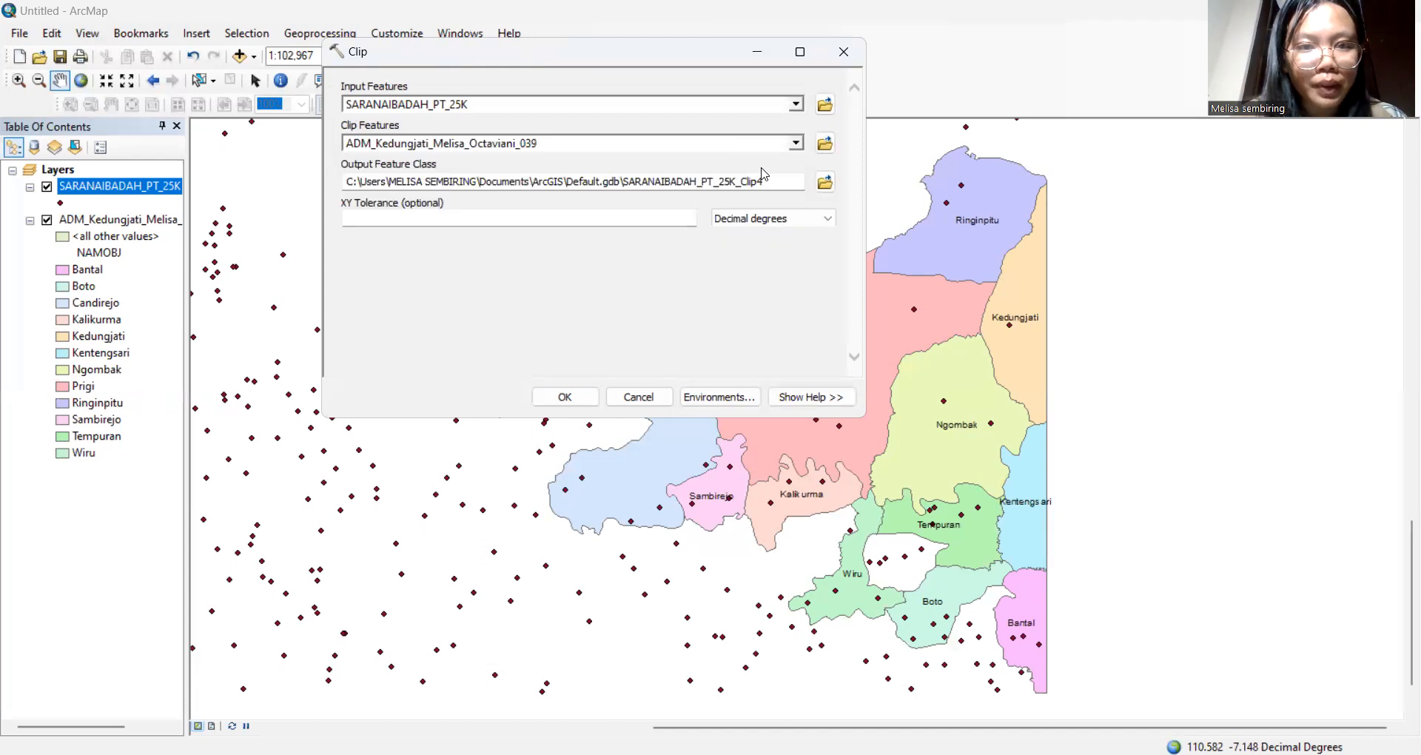
left_click_drag(773, 182, 306, 183)
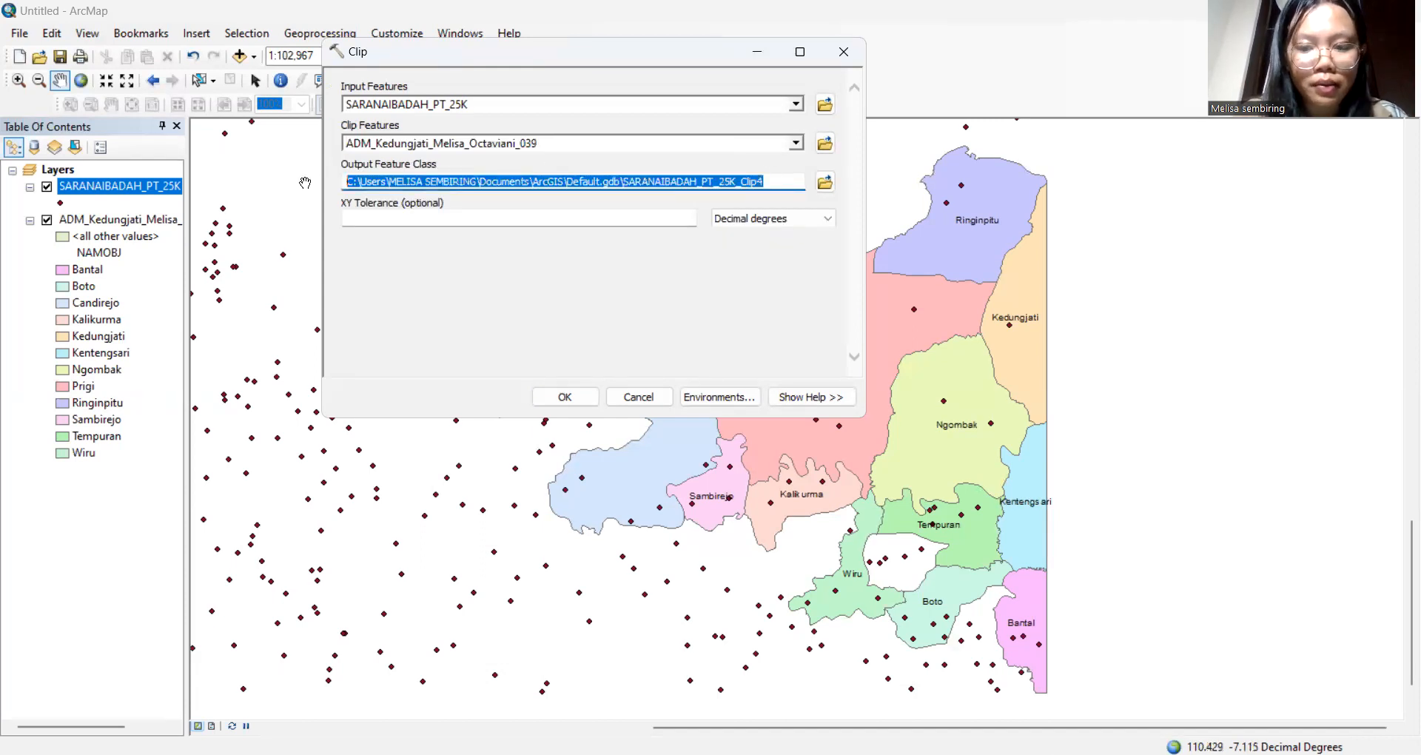
key("BackSpace")
type("Clip_")
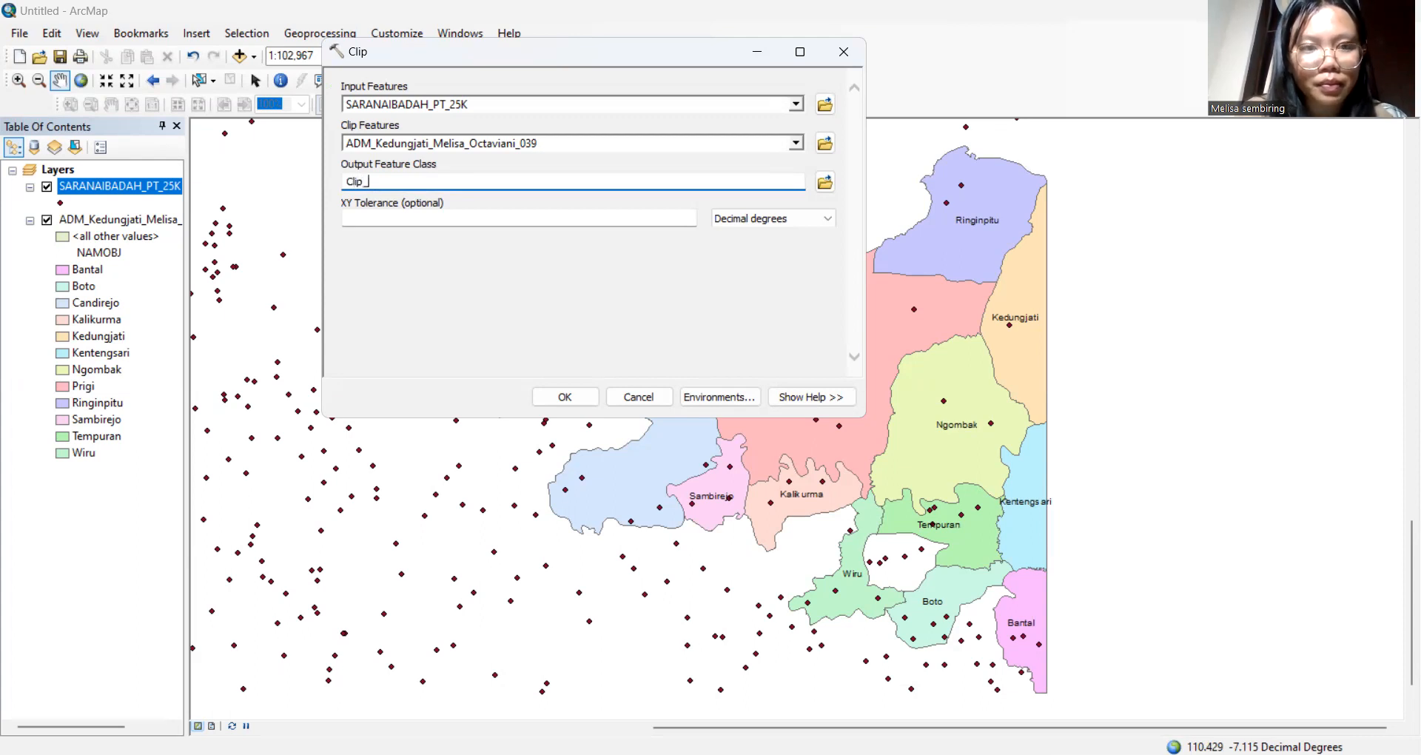
type("Melisa")
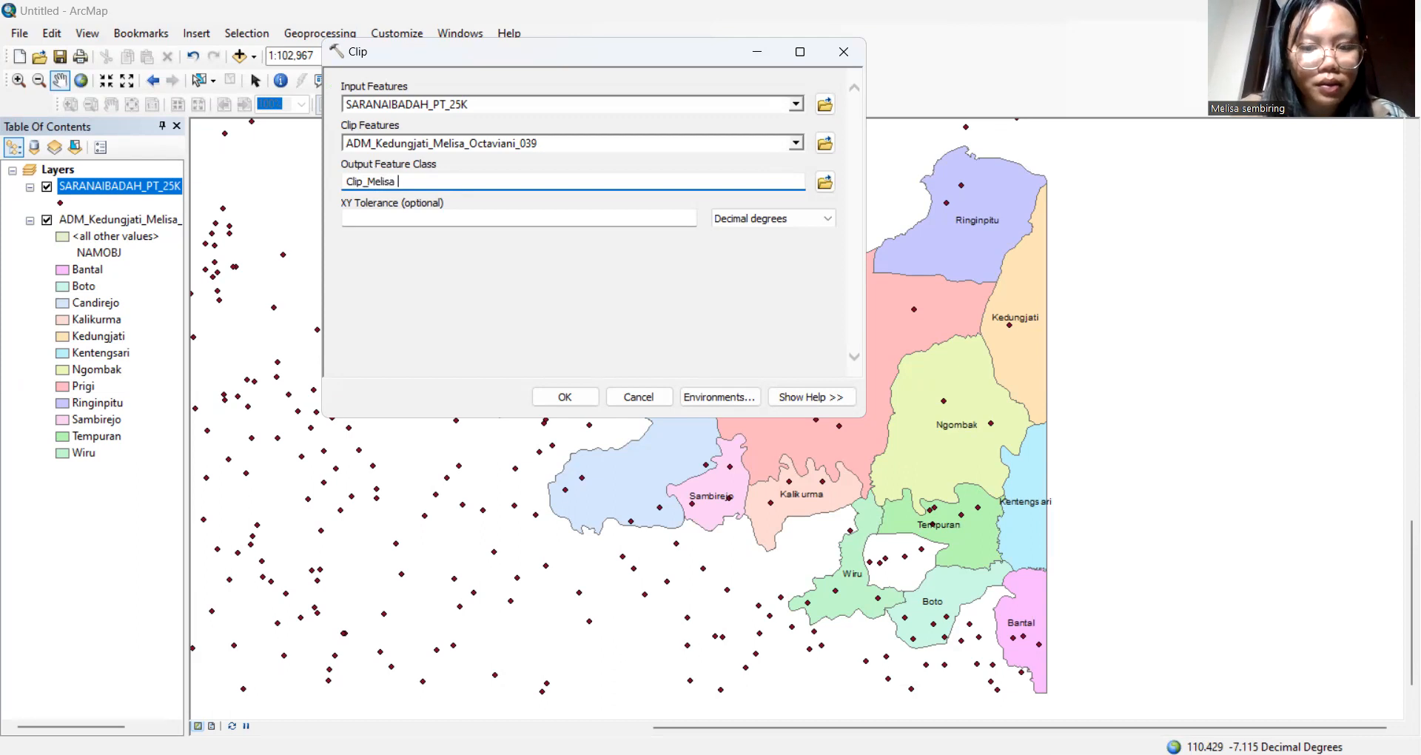
type(" 01_")
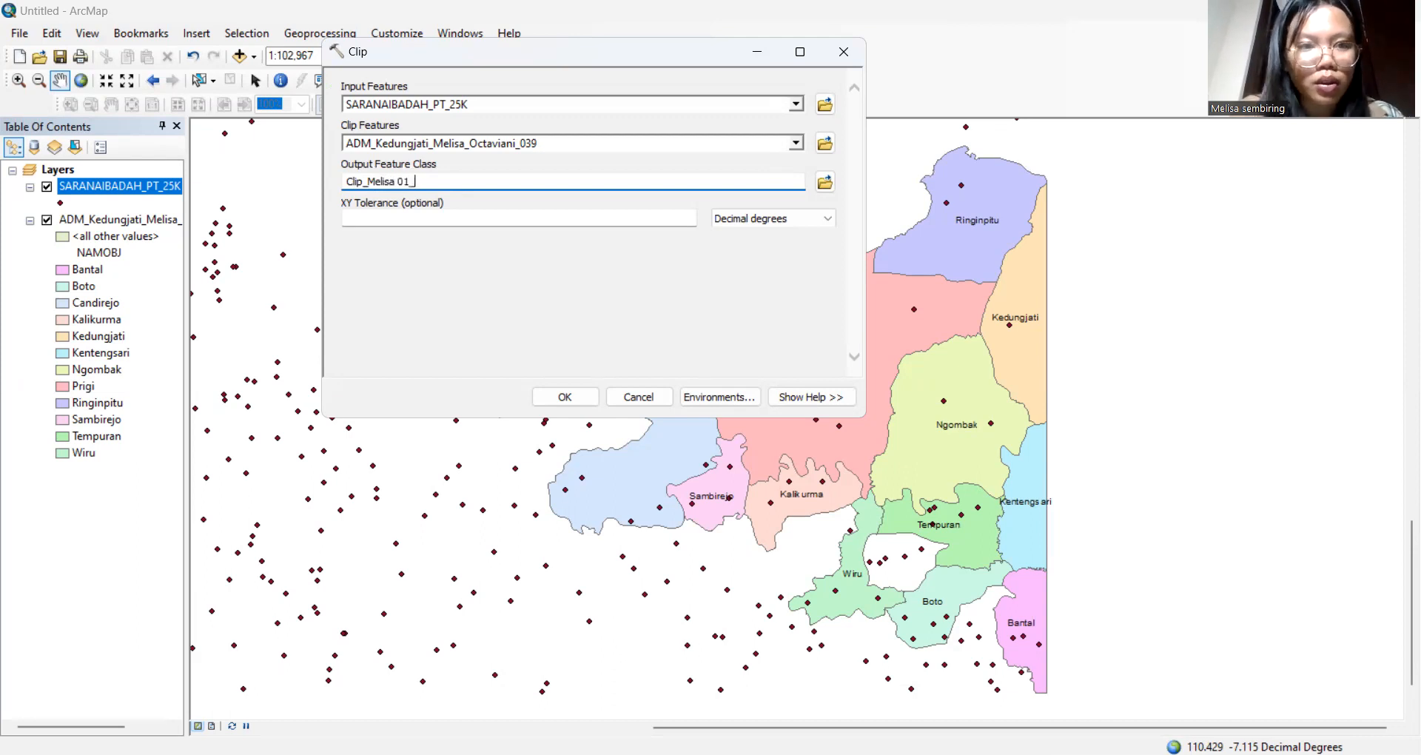
key("BackSpace")
key("BackSpace")
key("BackSpace")
key("BackSpace")
key("BackSpace")
key("BackSpace")
key("BackSpace")
key("BackSpace")
key("BackSpace")
key("BackSpace")
type("Sarana")
type(" Ibal")
type("d")
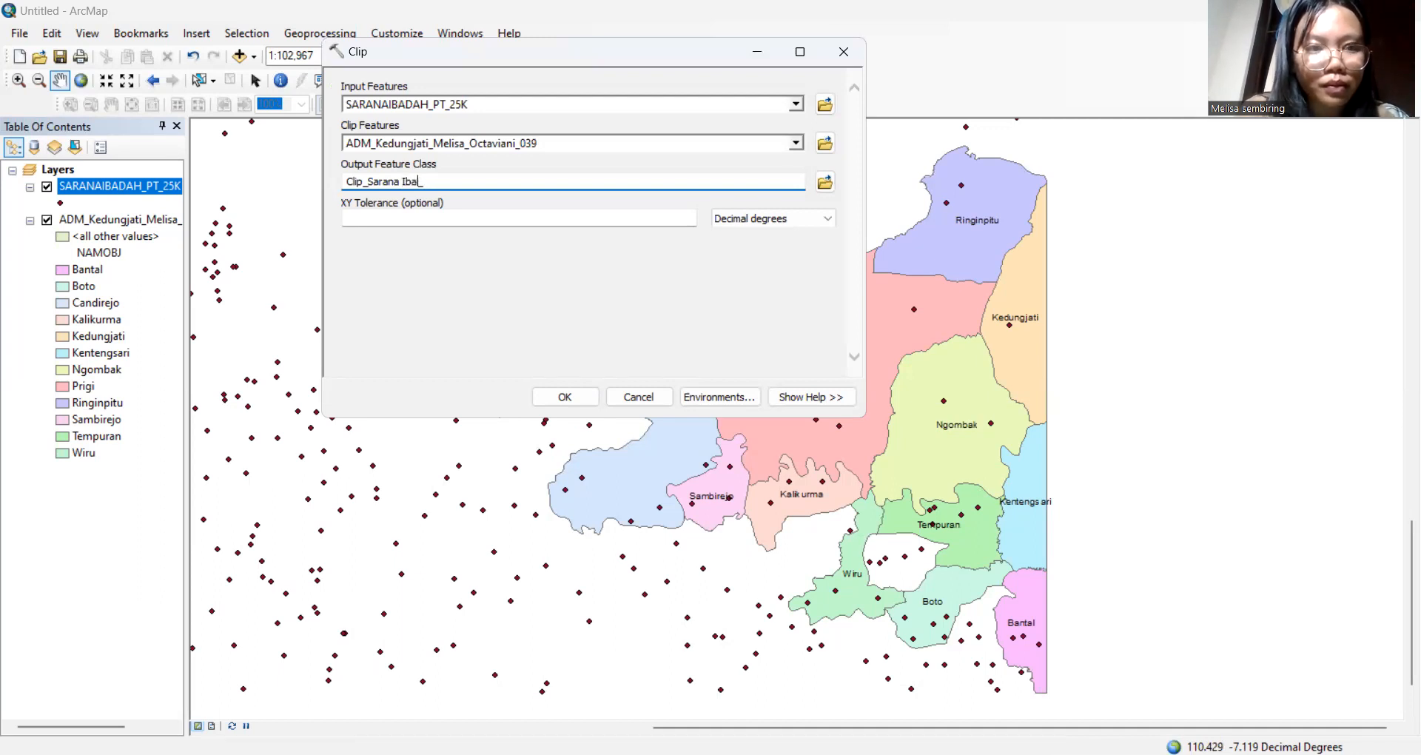
type("ah_")
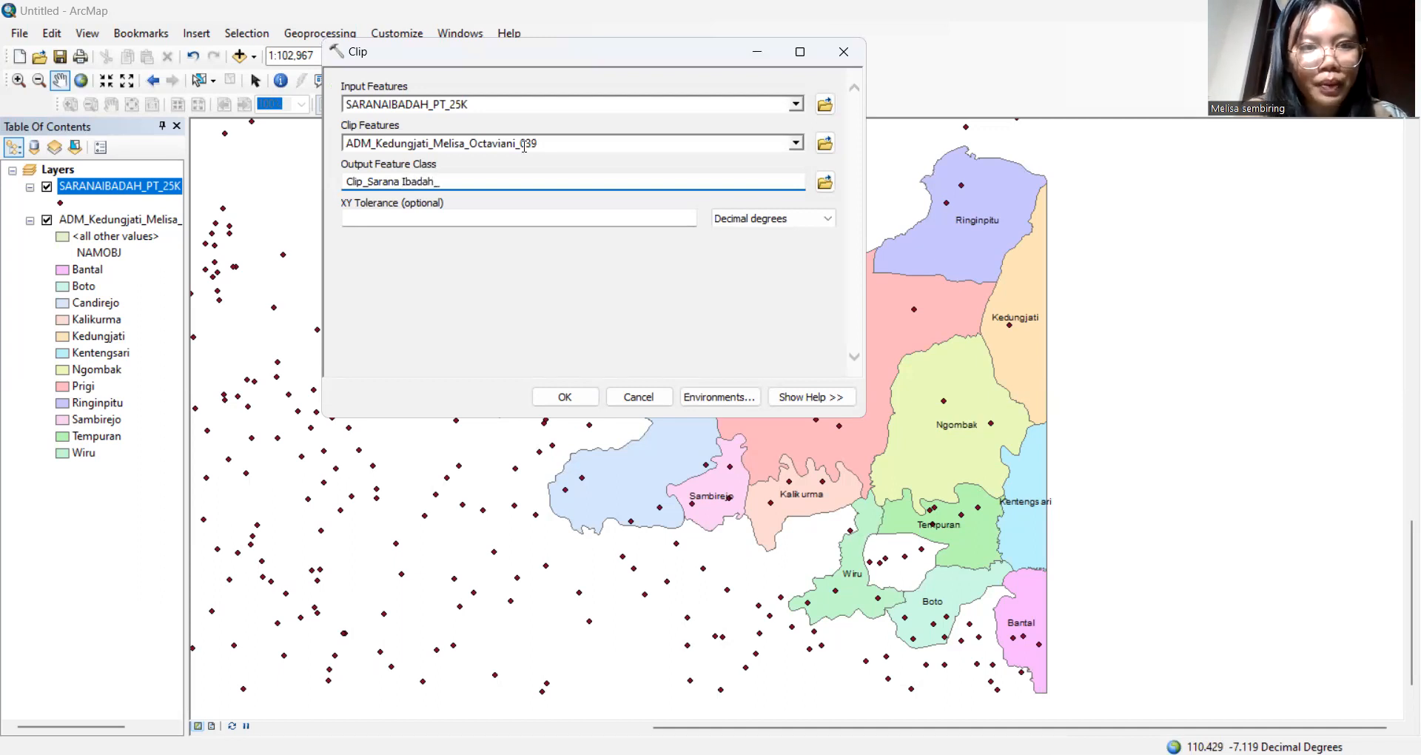
type("Melisa")
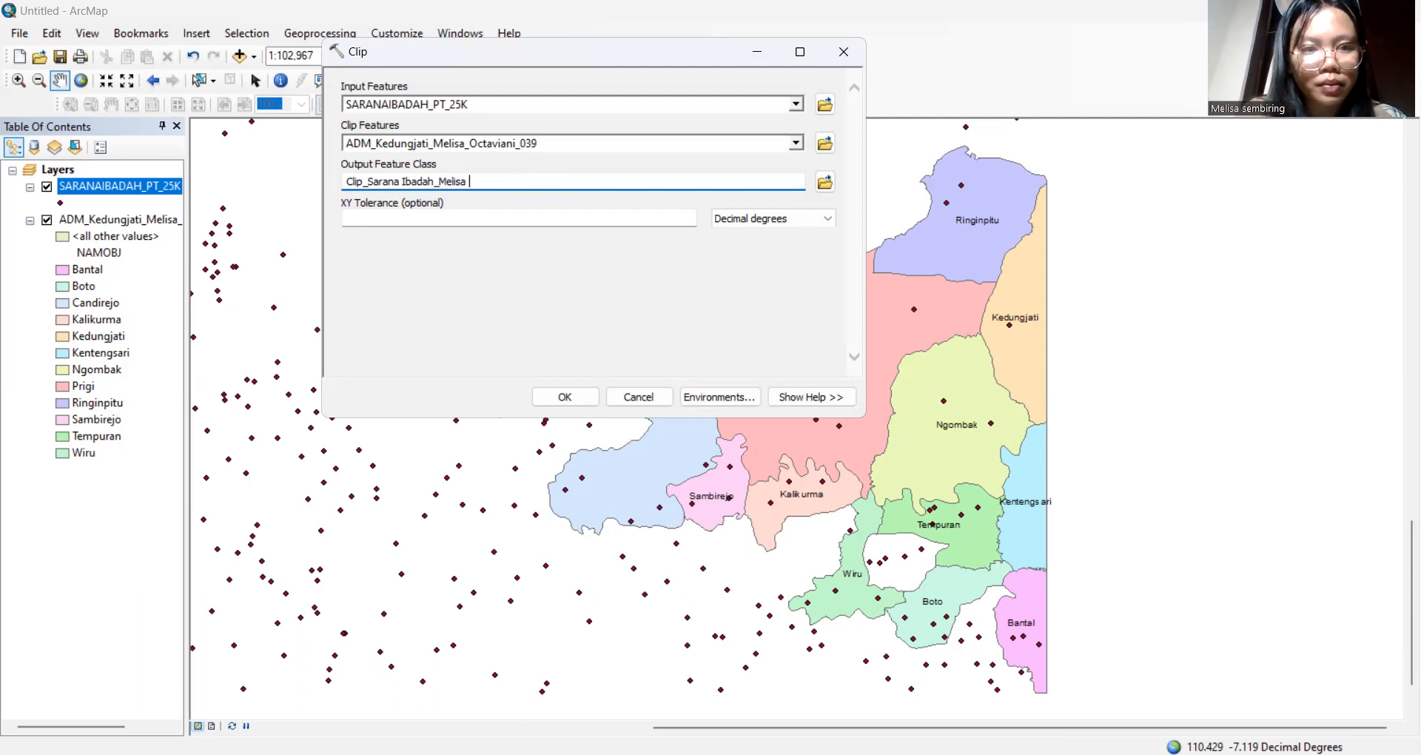
type(" 01")
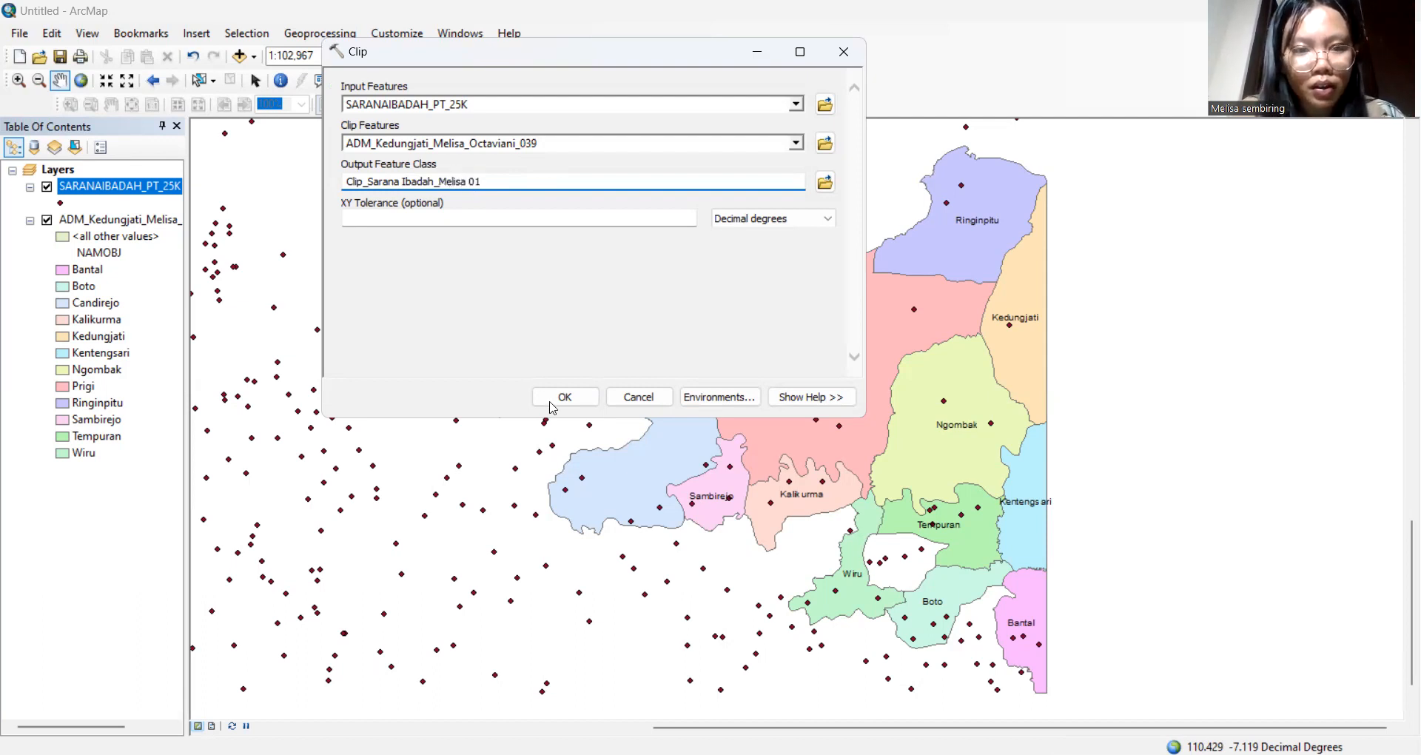
left_click(585, 405)
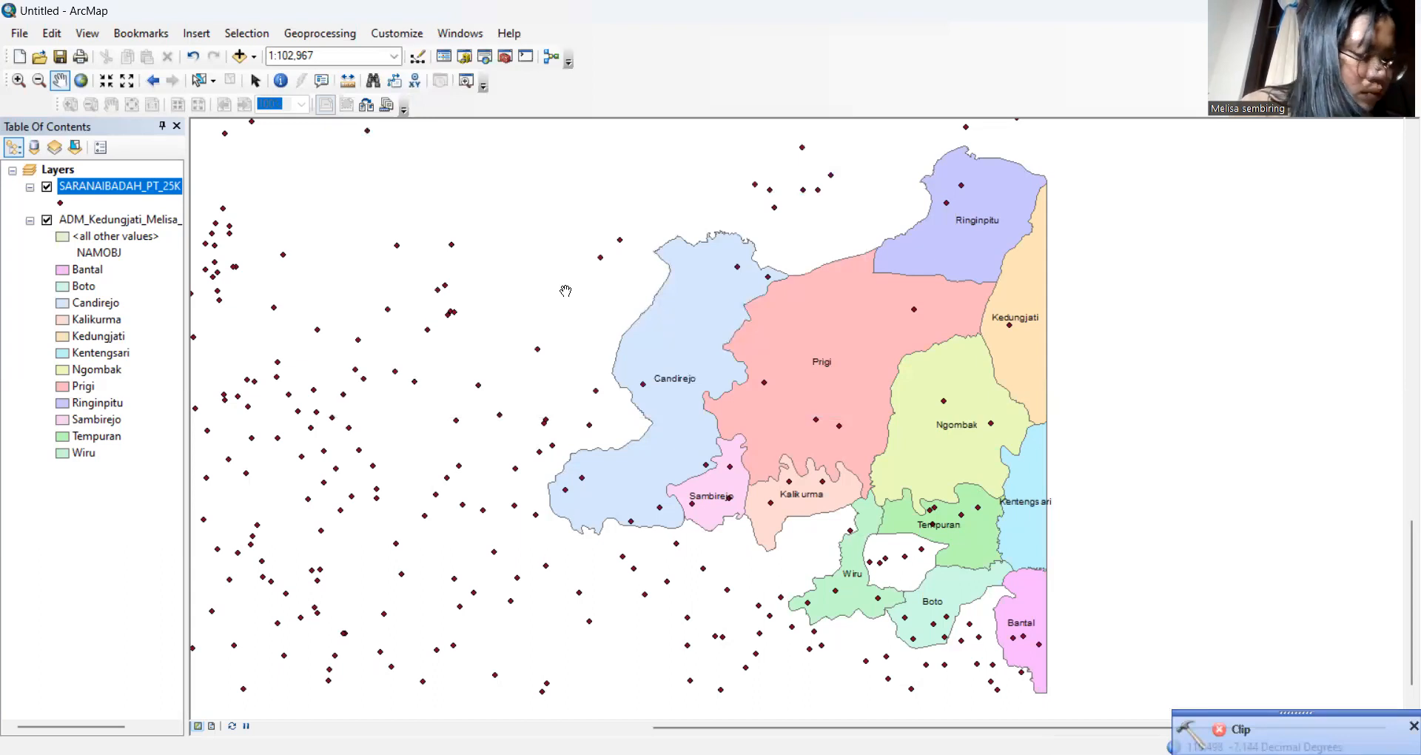
Set up a new Clip with SARANAIBADAH_PT_25K as input and the Kedungjati boundary as clip features
left_click(320, 33)
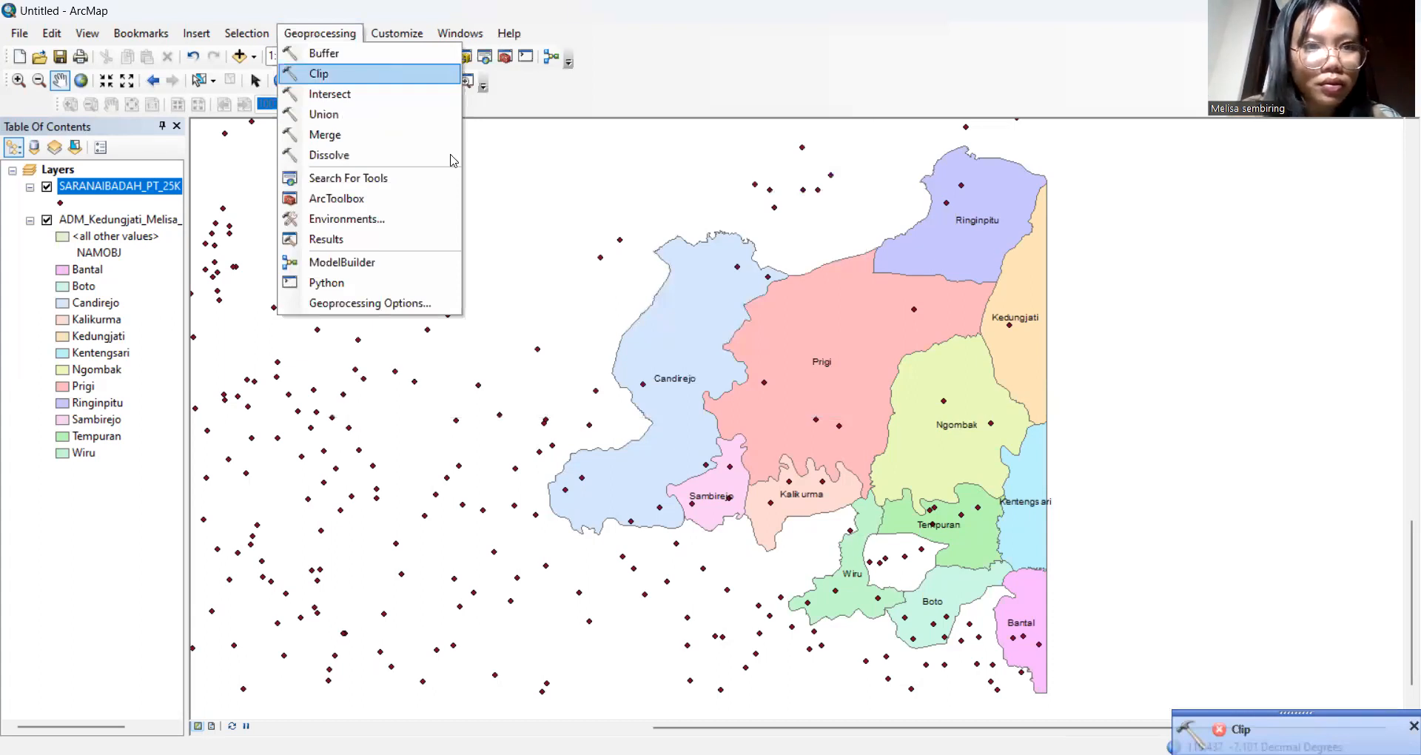
left_click(385, 73)
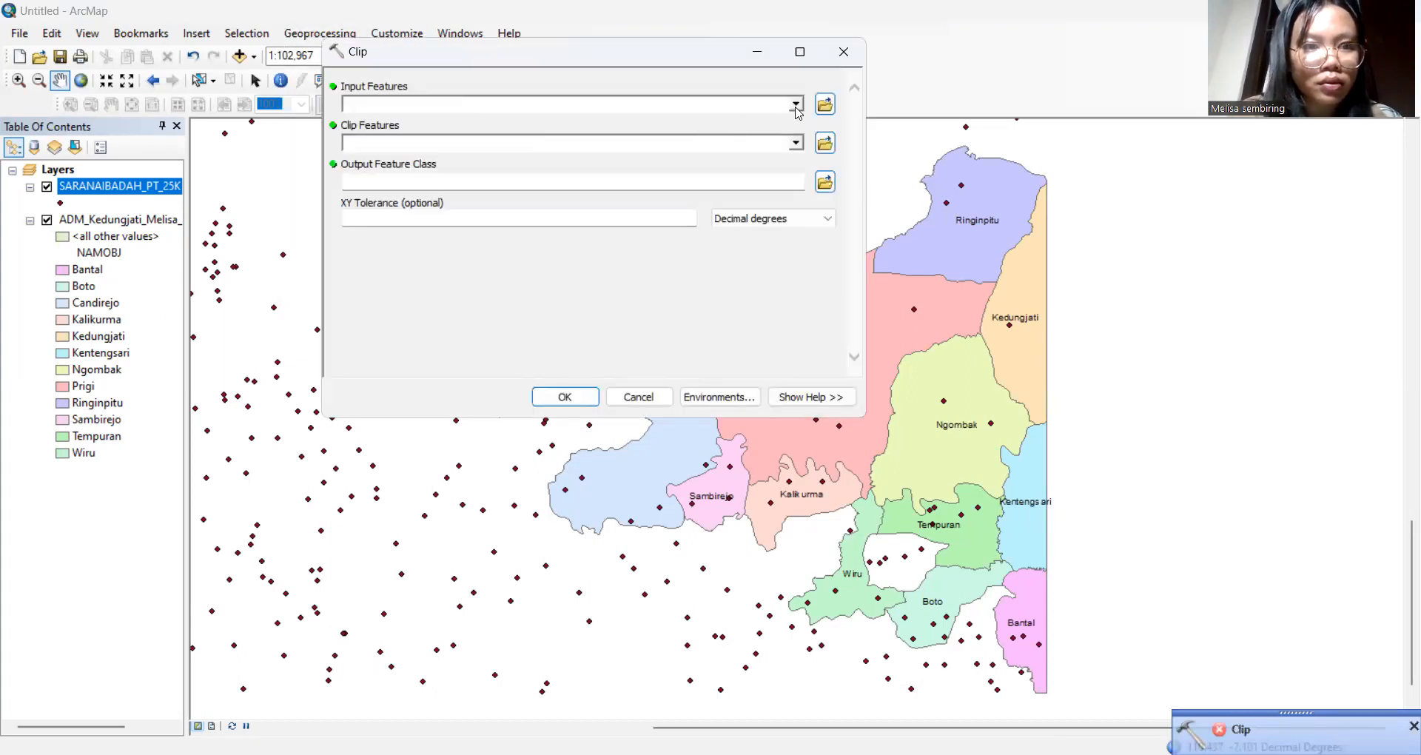
left_click(797, 108)
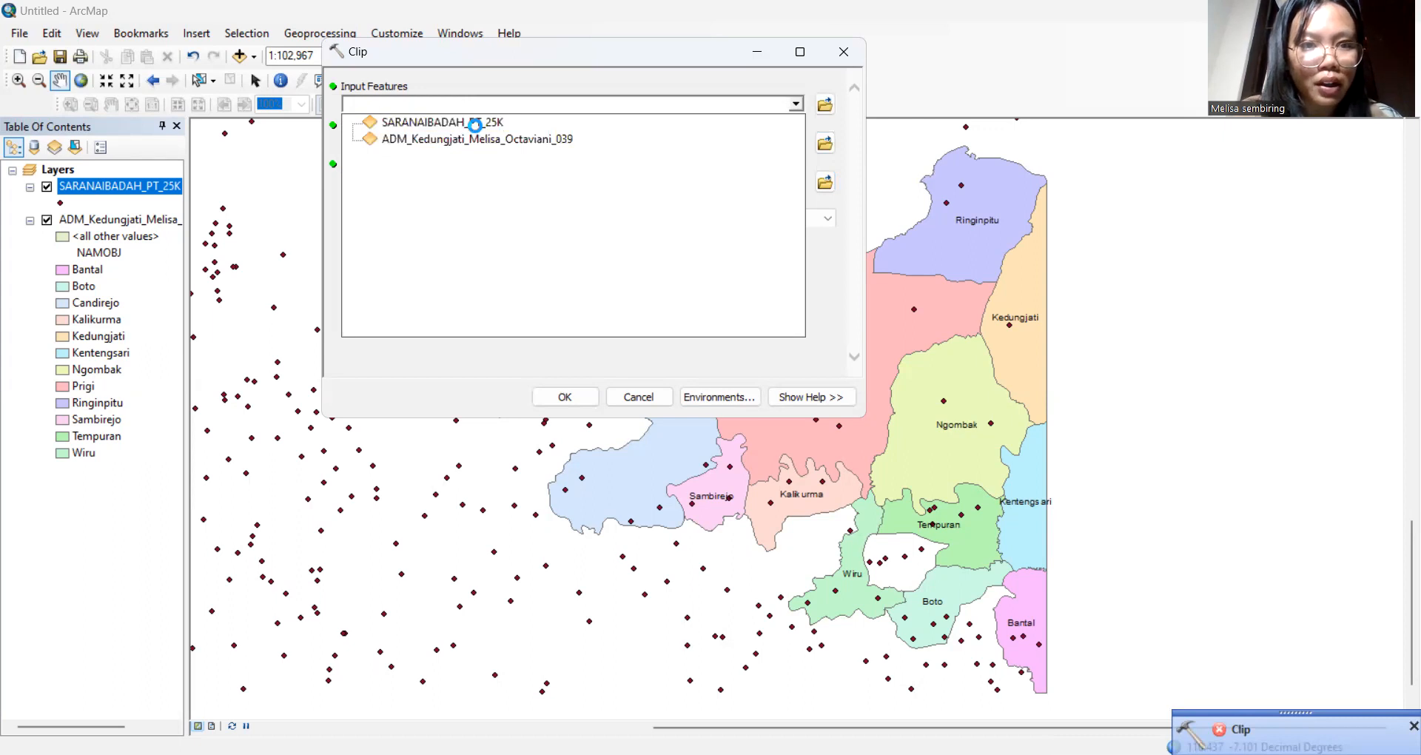
left_click(478, 123)
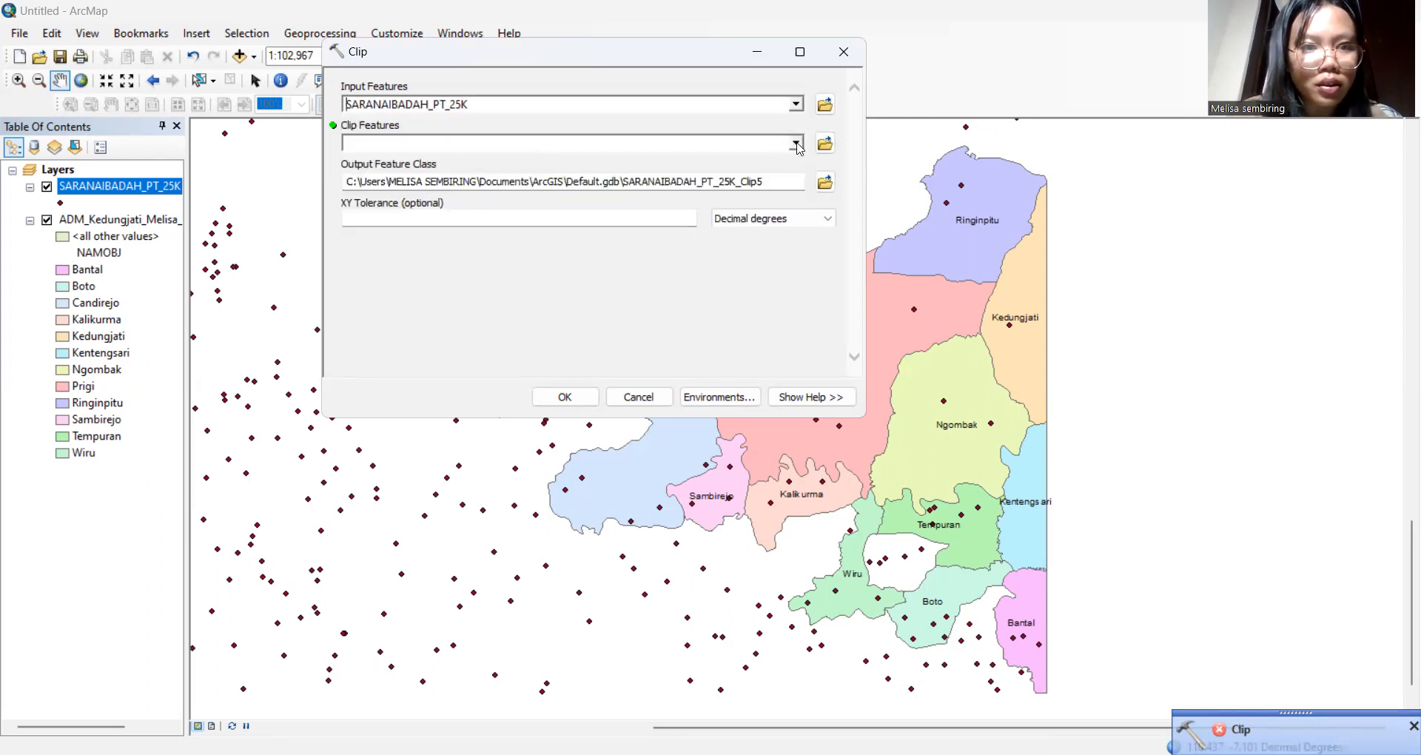
left_click(796, 143)
left_click(548, 180)
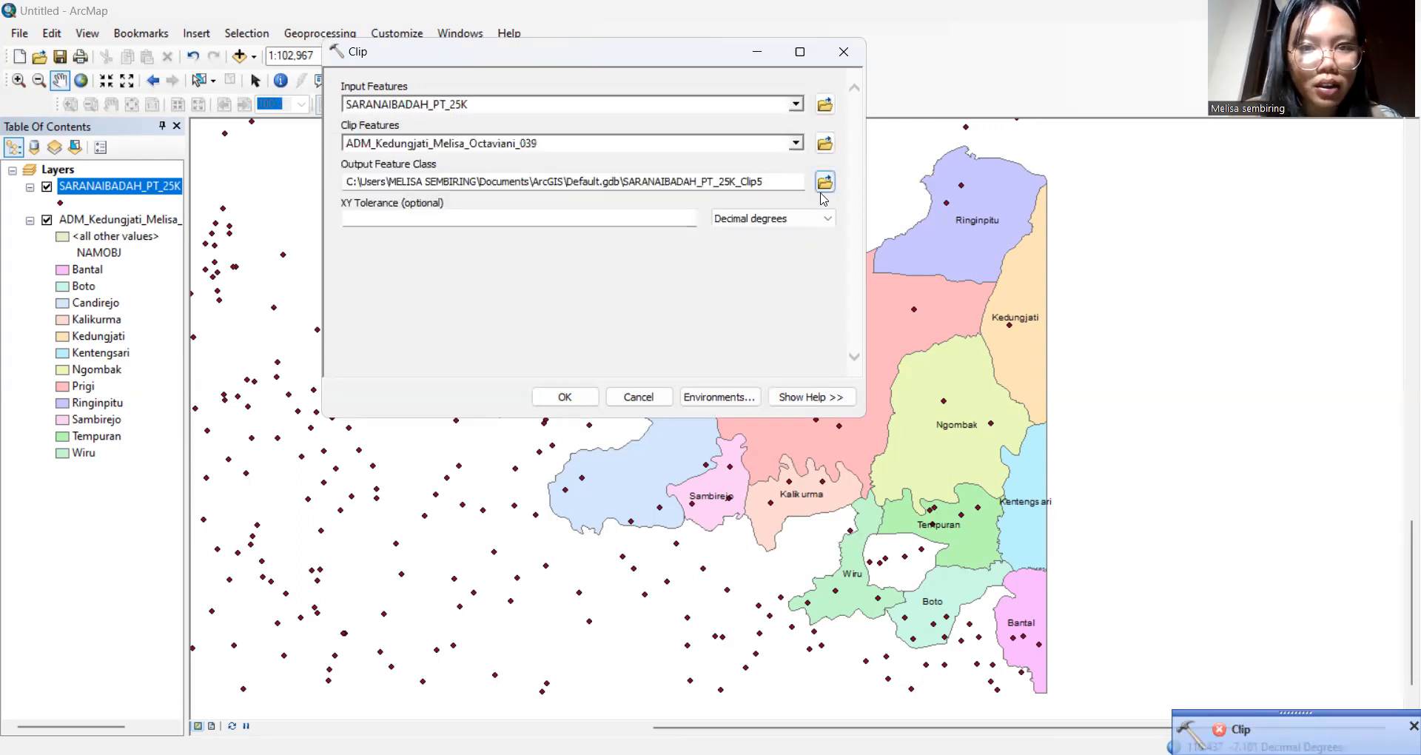
Name the output Clip_ plus the author's name and 02_Sarana Ibadah, then run the clip
key("Tab")
key("BackSpace")
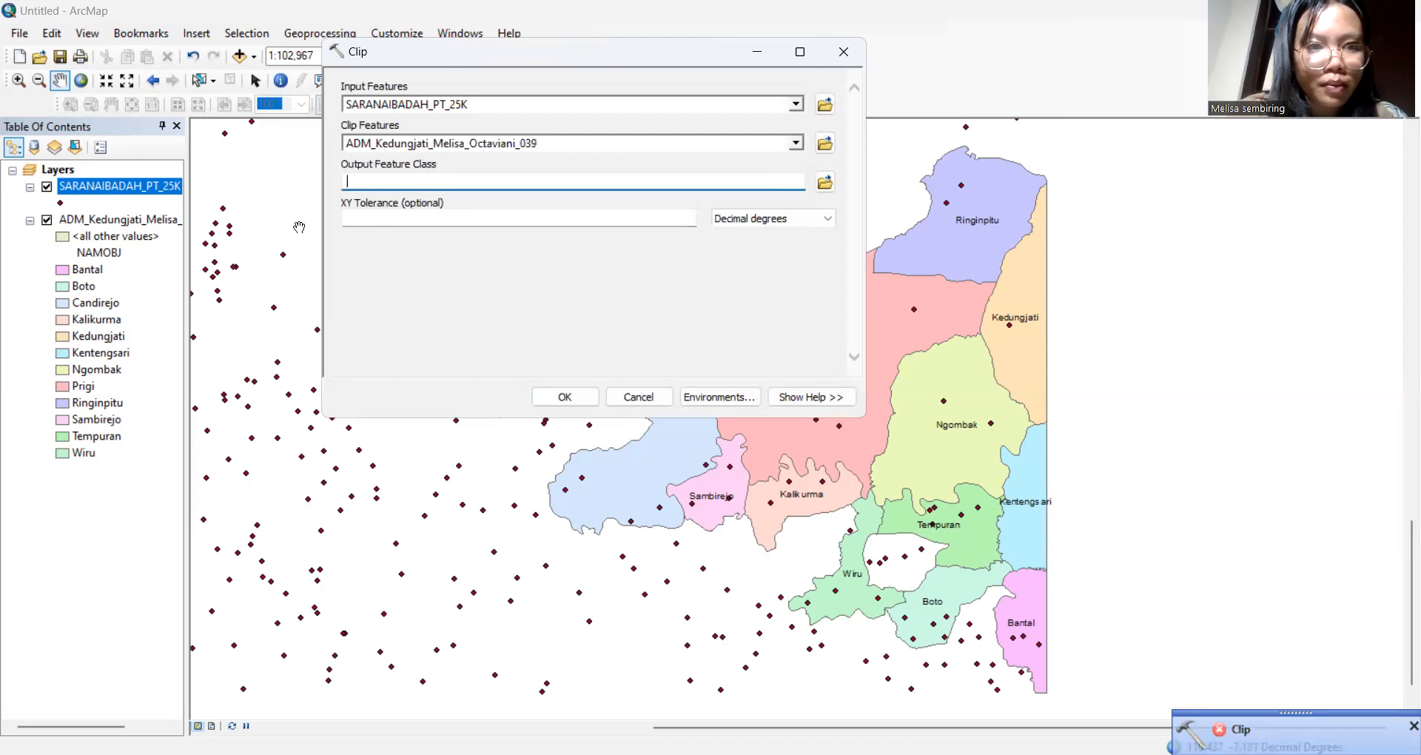
type("Clip")
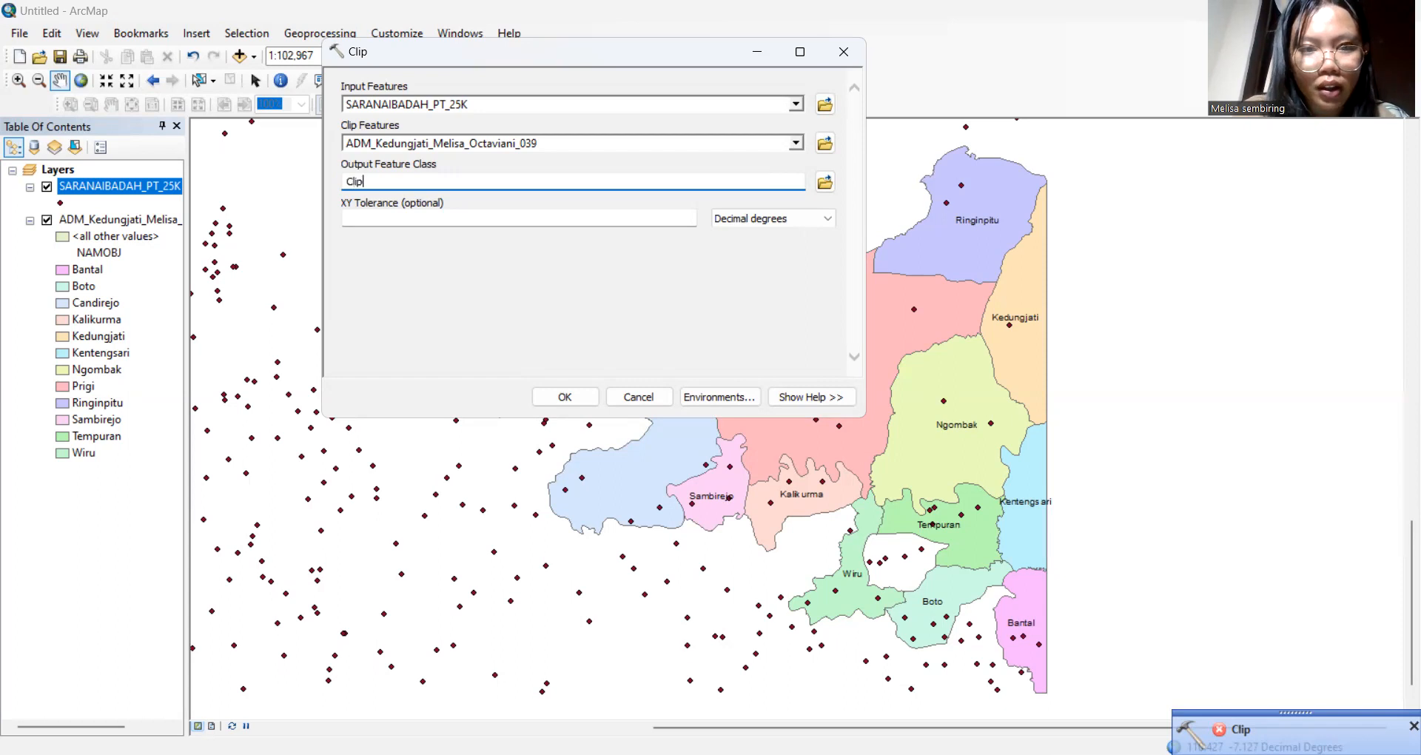
type("_")
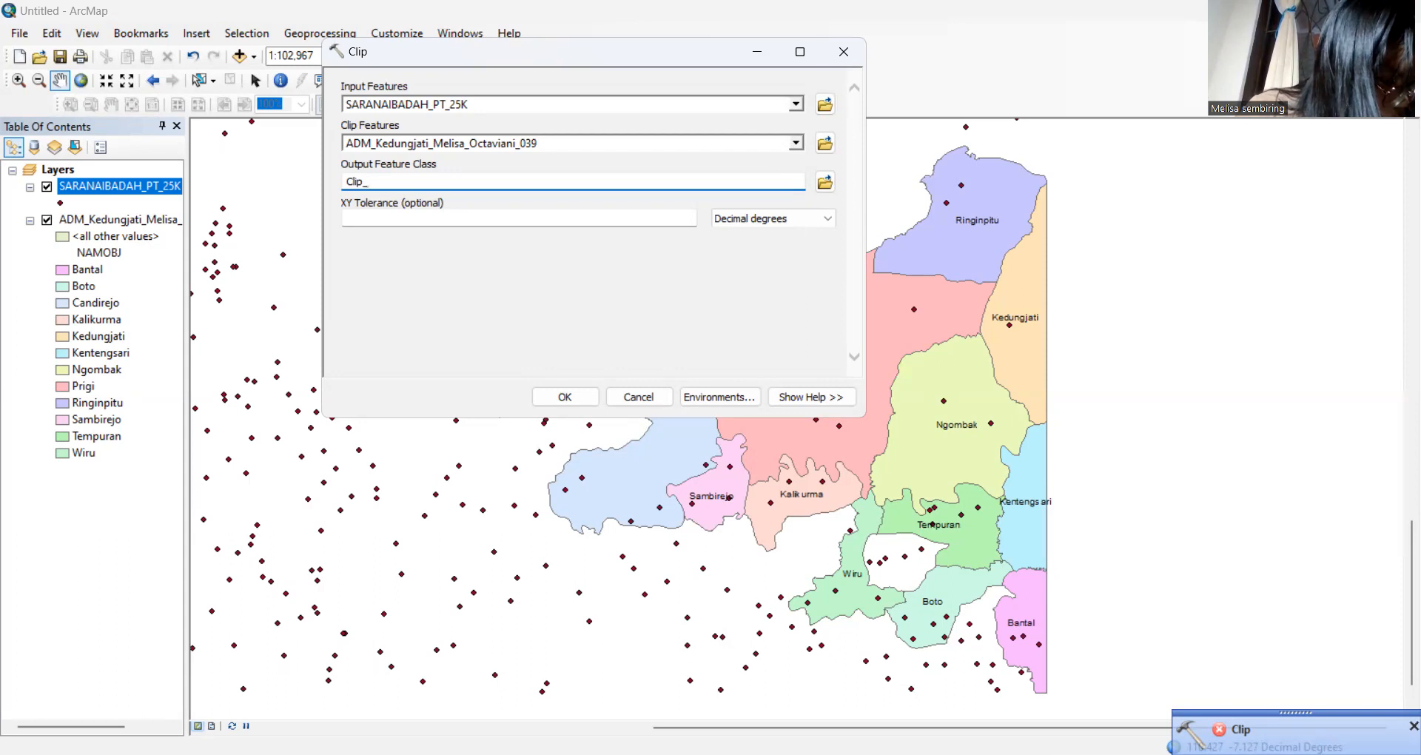
type("Me")
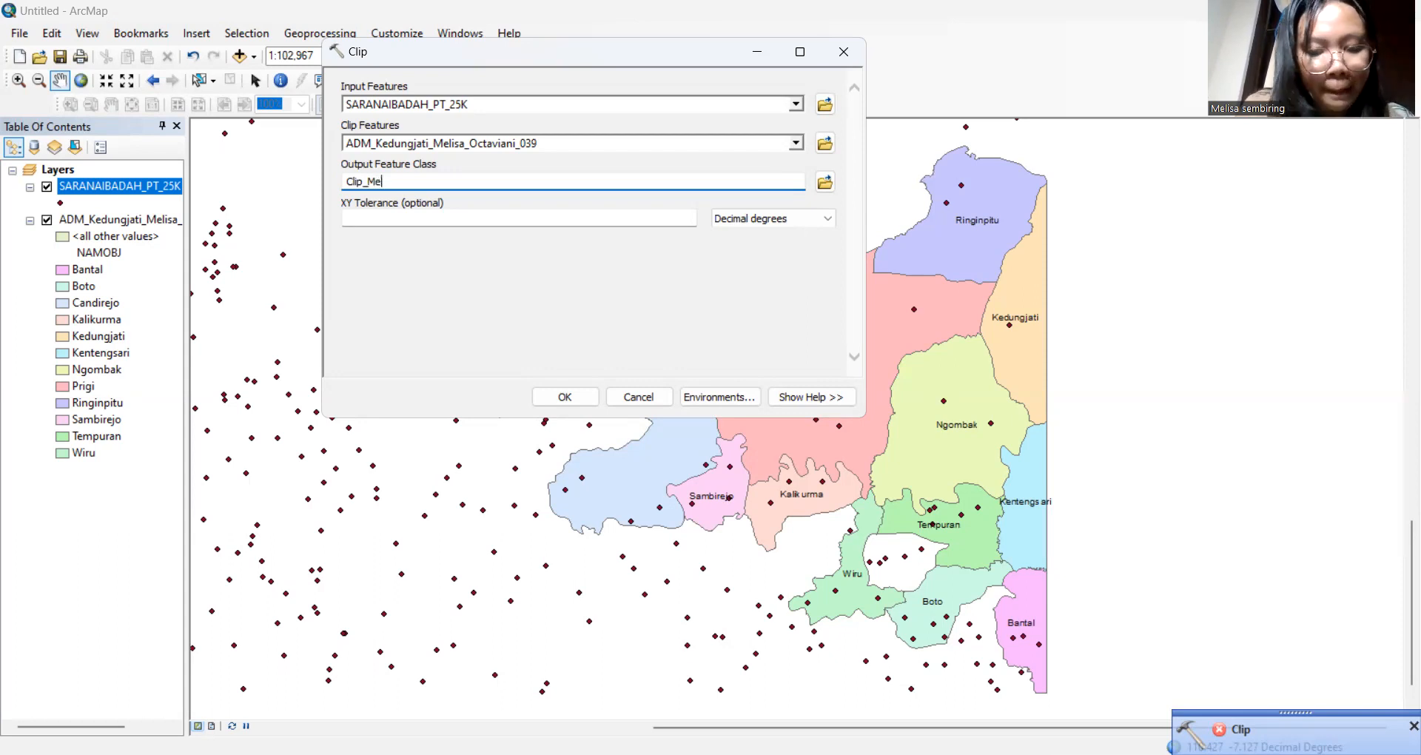
type("lisa 0")
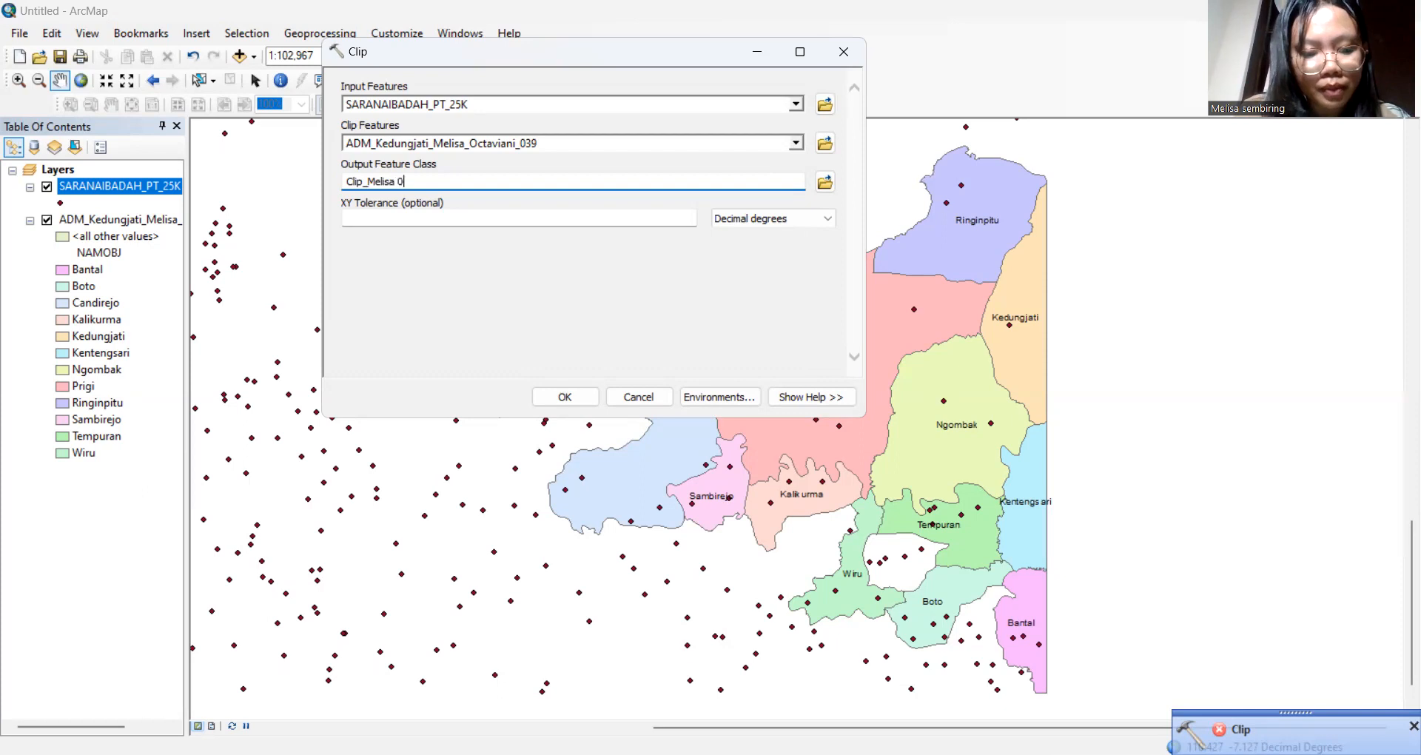
type("2_Sarana Ibadah")
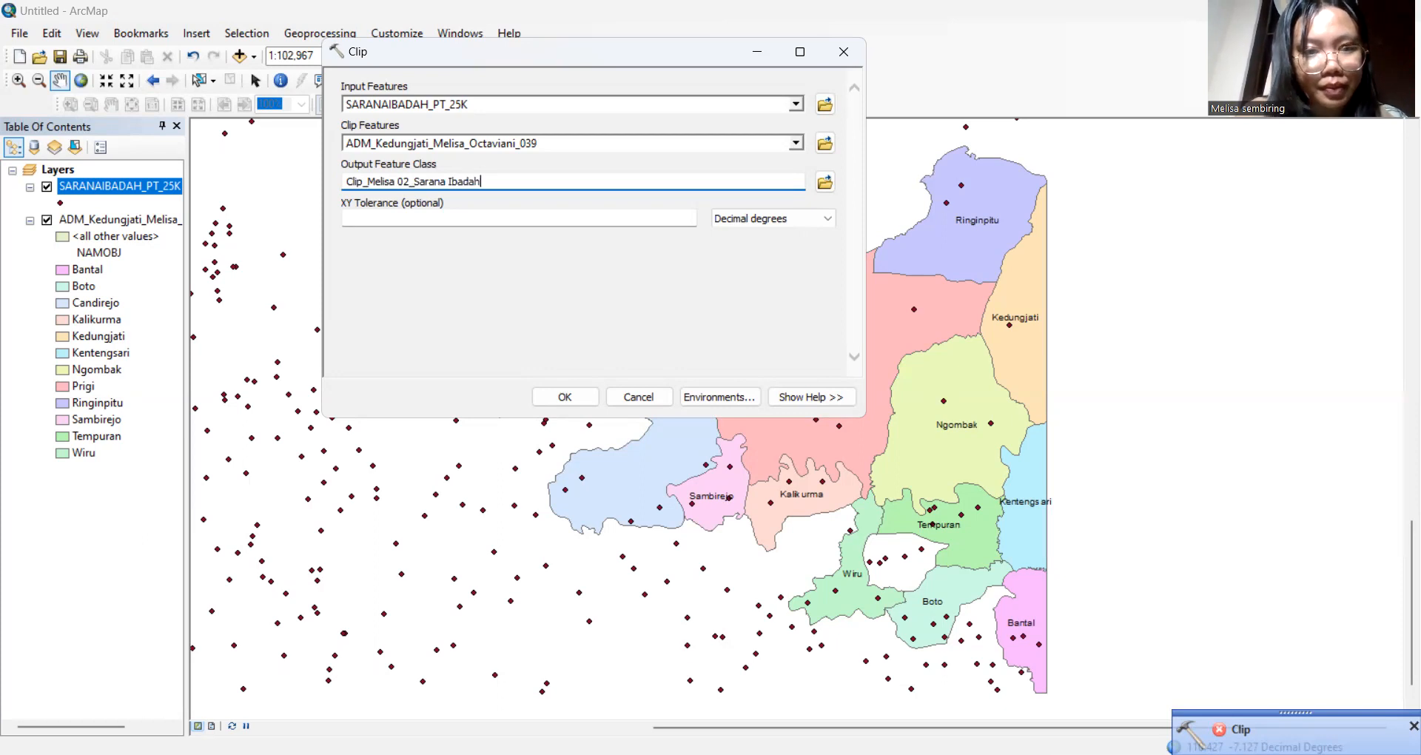
left_click(564, 398)
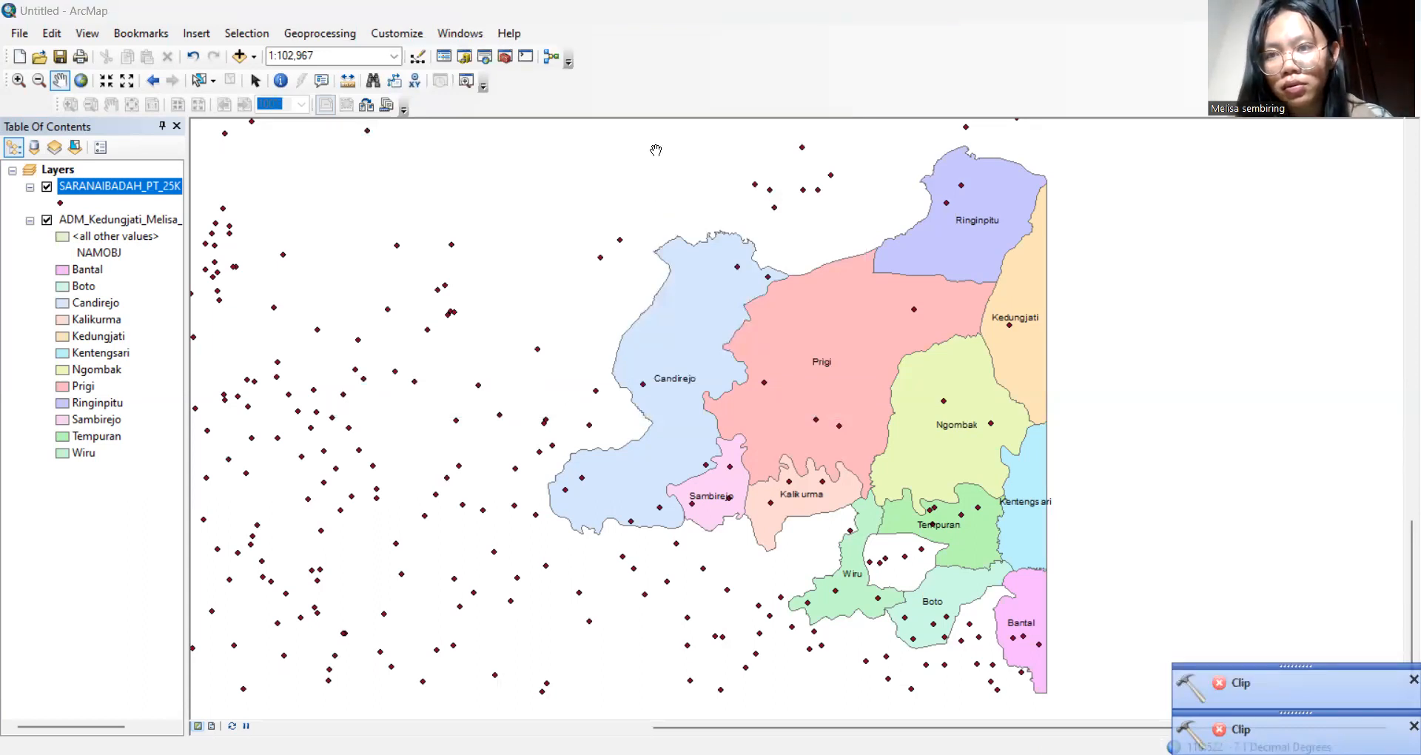
left_click(656, 151)
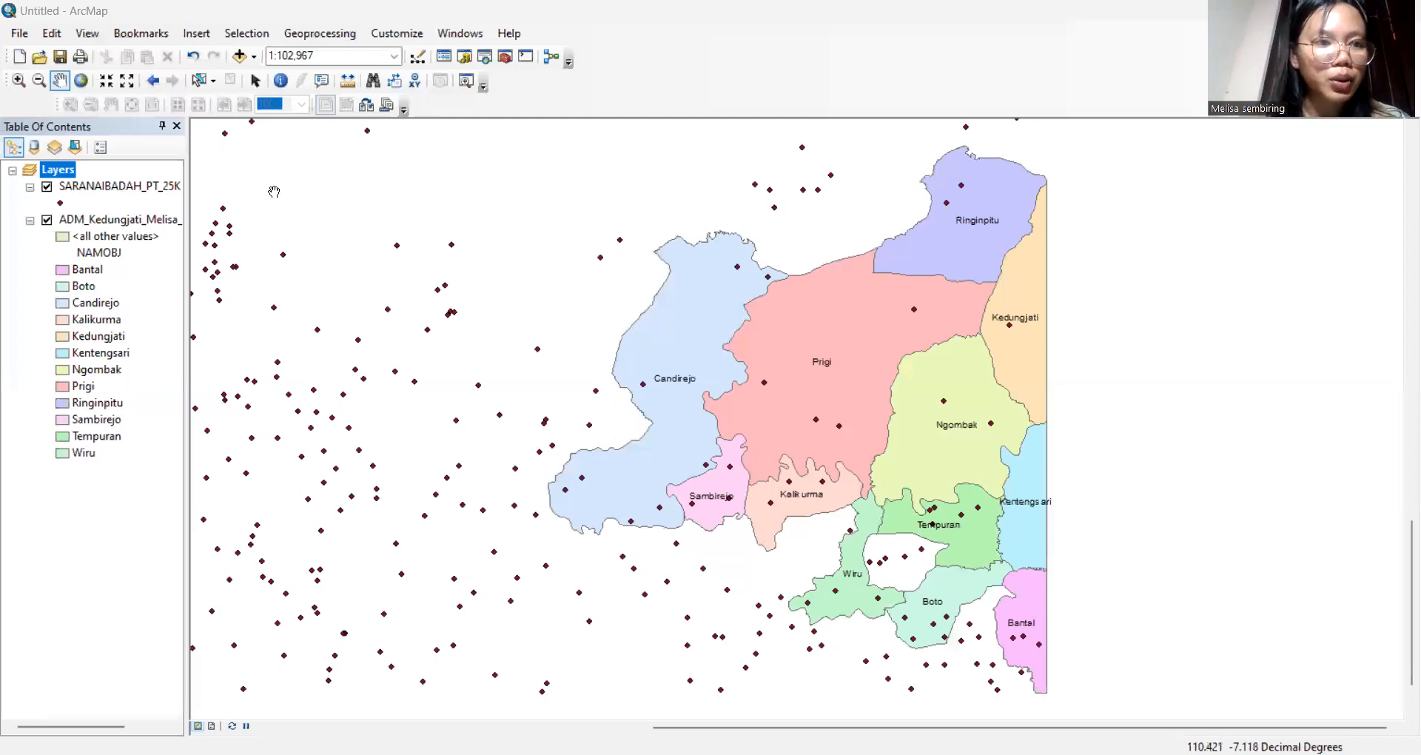
Clip SARANAIBADAH_PT_25K by the Kedungjati boundary into Clip_saranaibadah plus the author's name
left_click(334, 40)
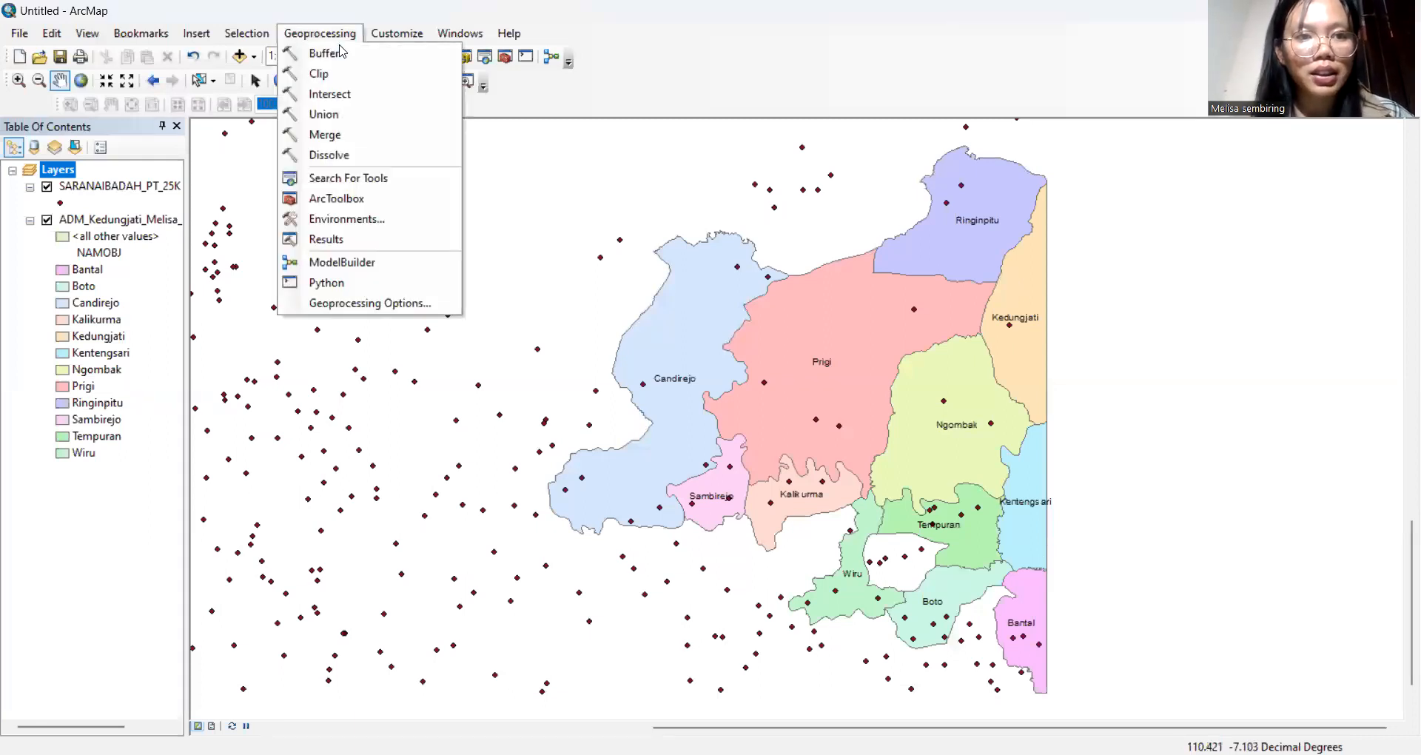
left_click(363, 76)
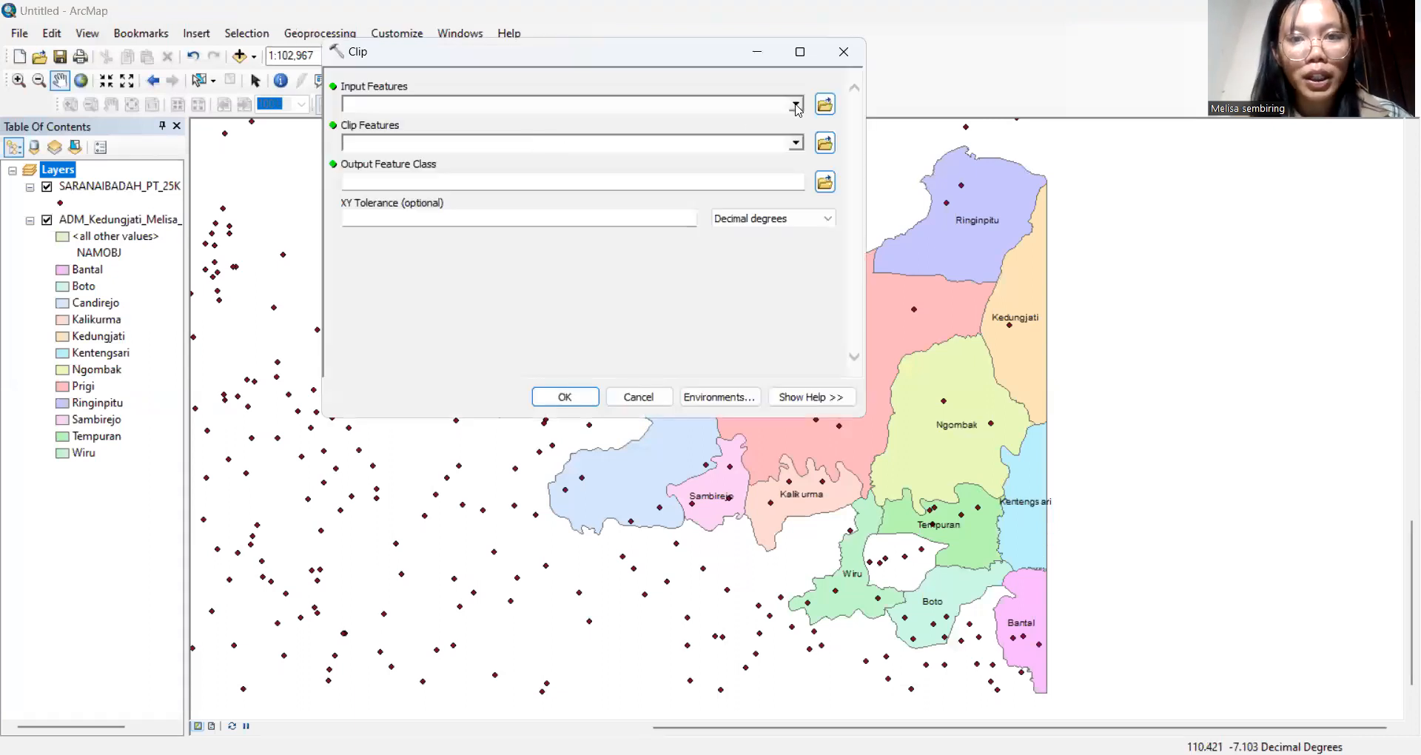
left_click(796, 110)
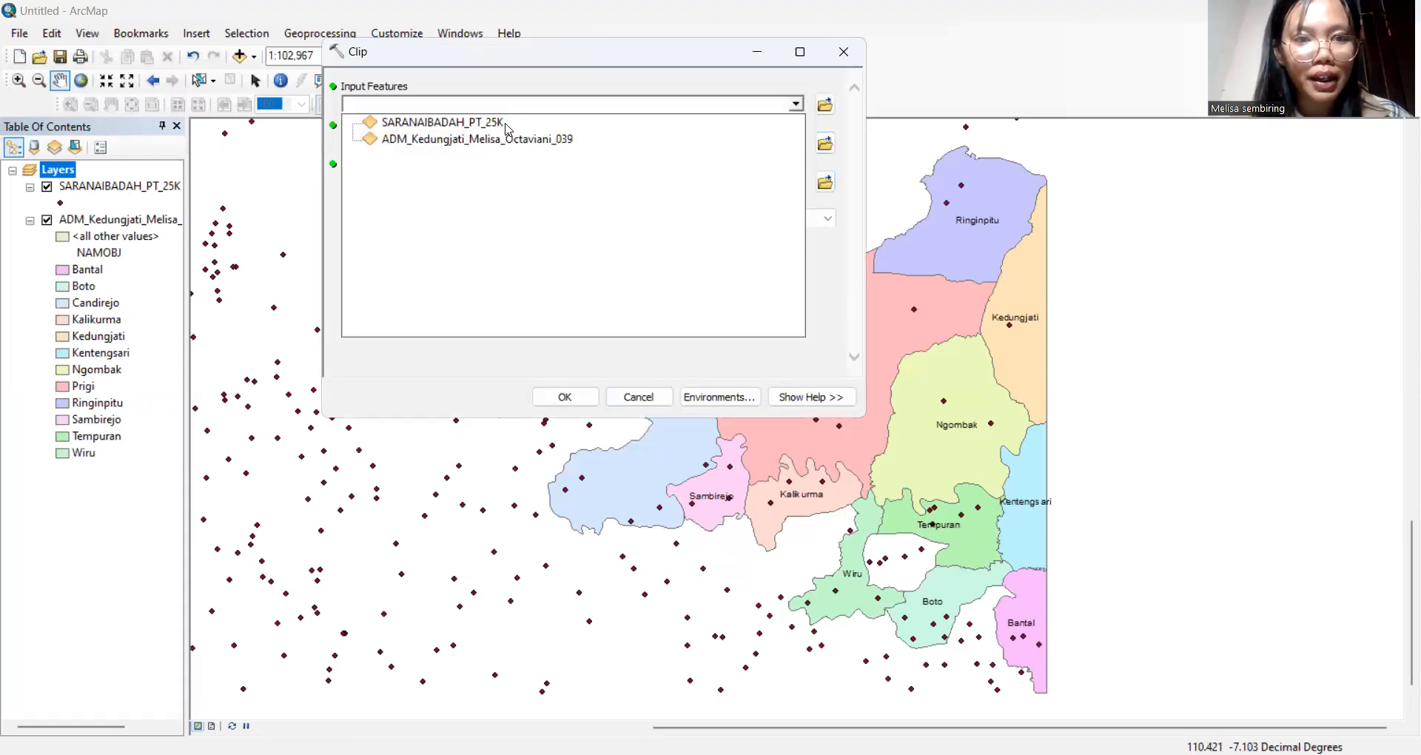
left_click(751, 122)
left_click(796, 143)
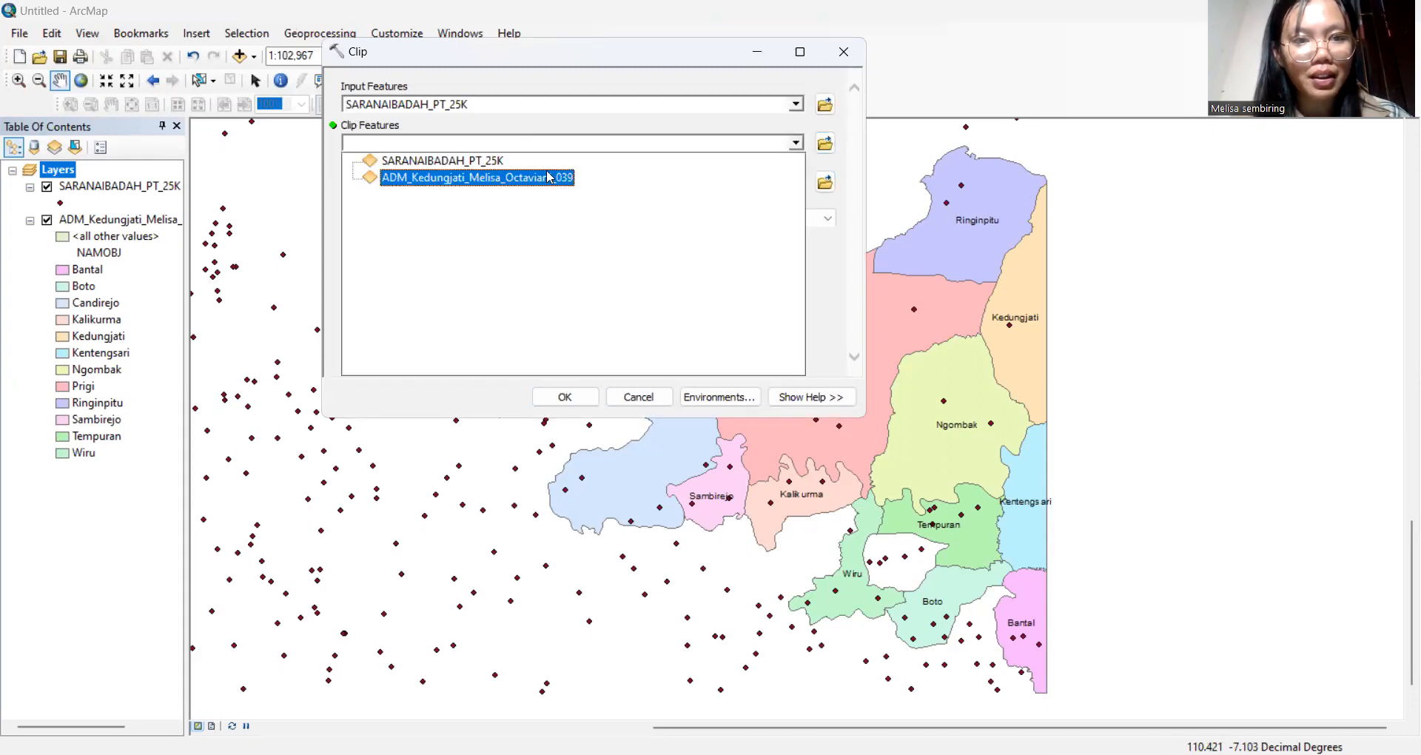
left_click(549, 177)
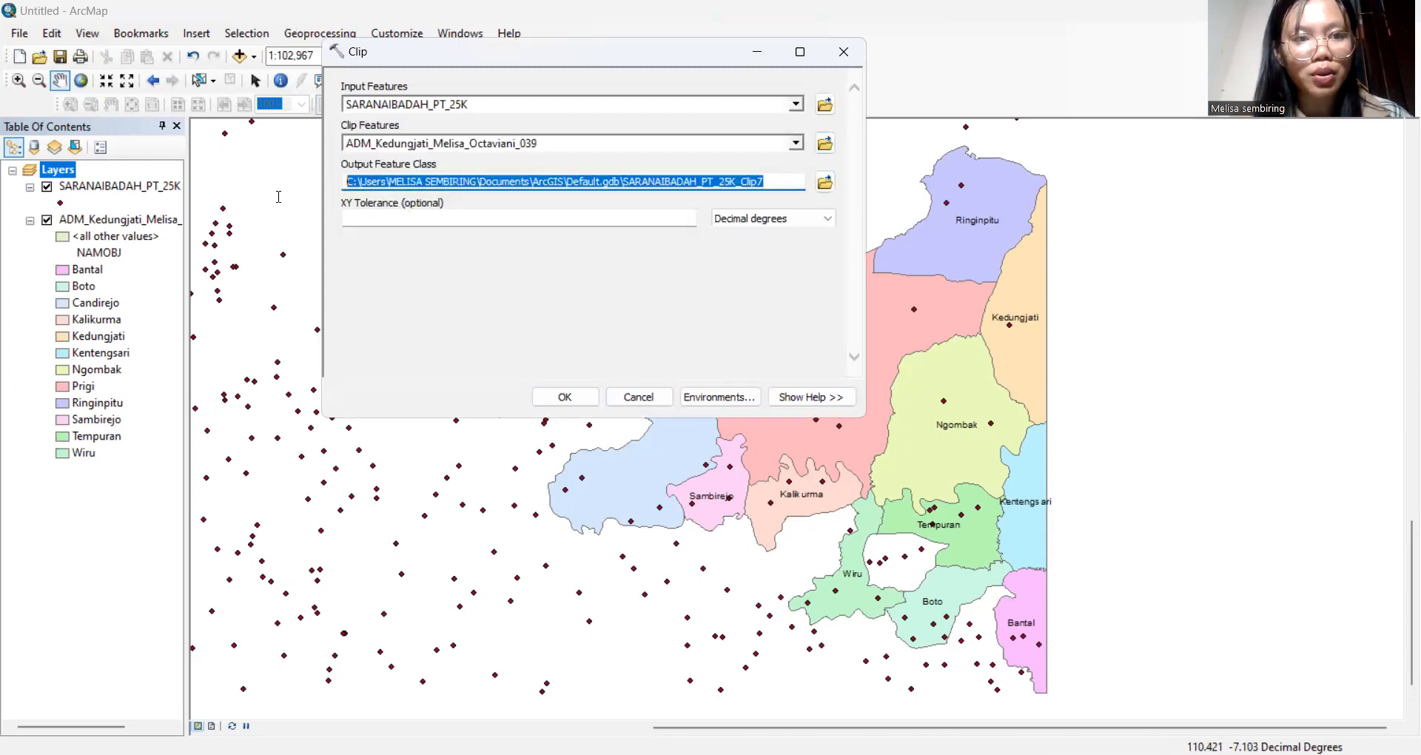
key("BackSpace")
type("Clip_")
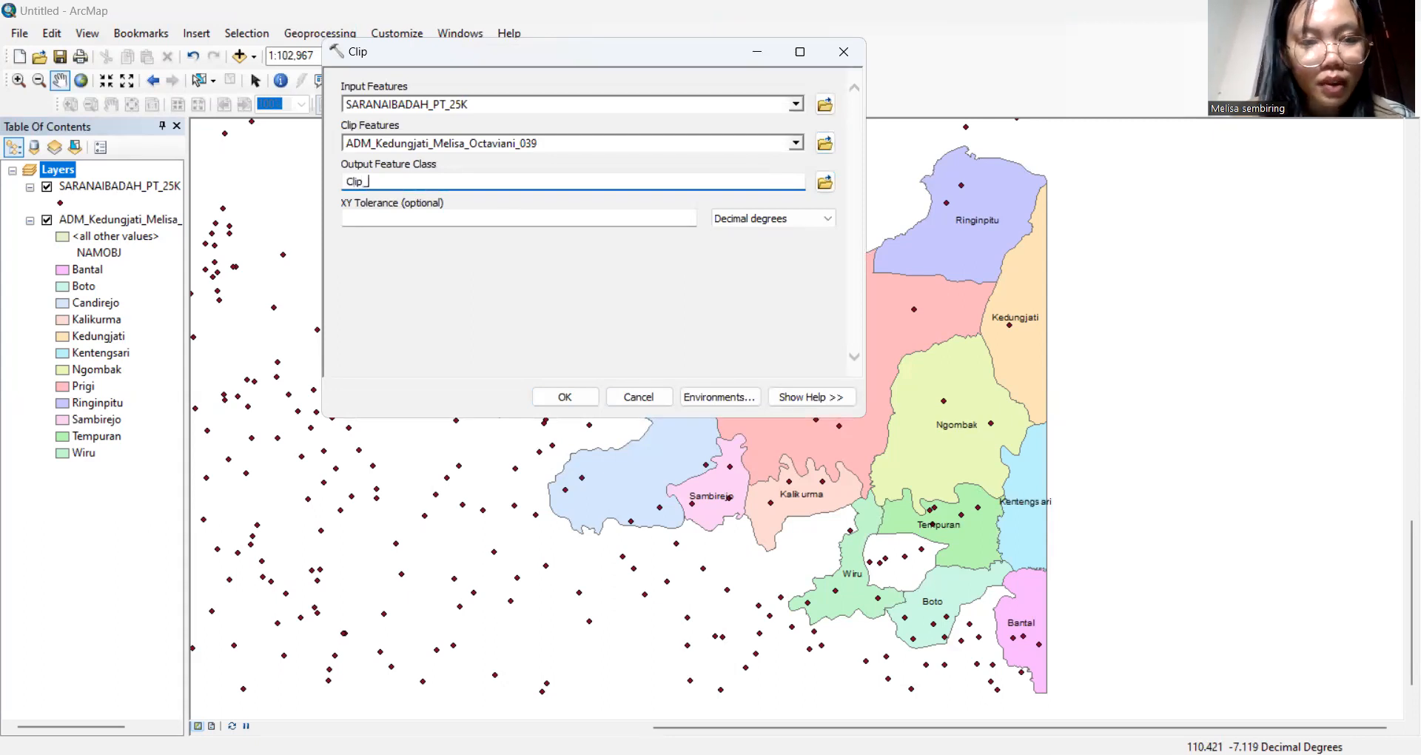
type("saranaibadah")
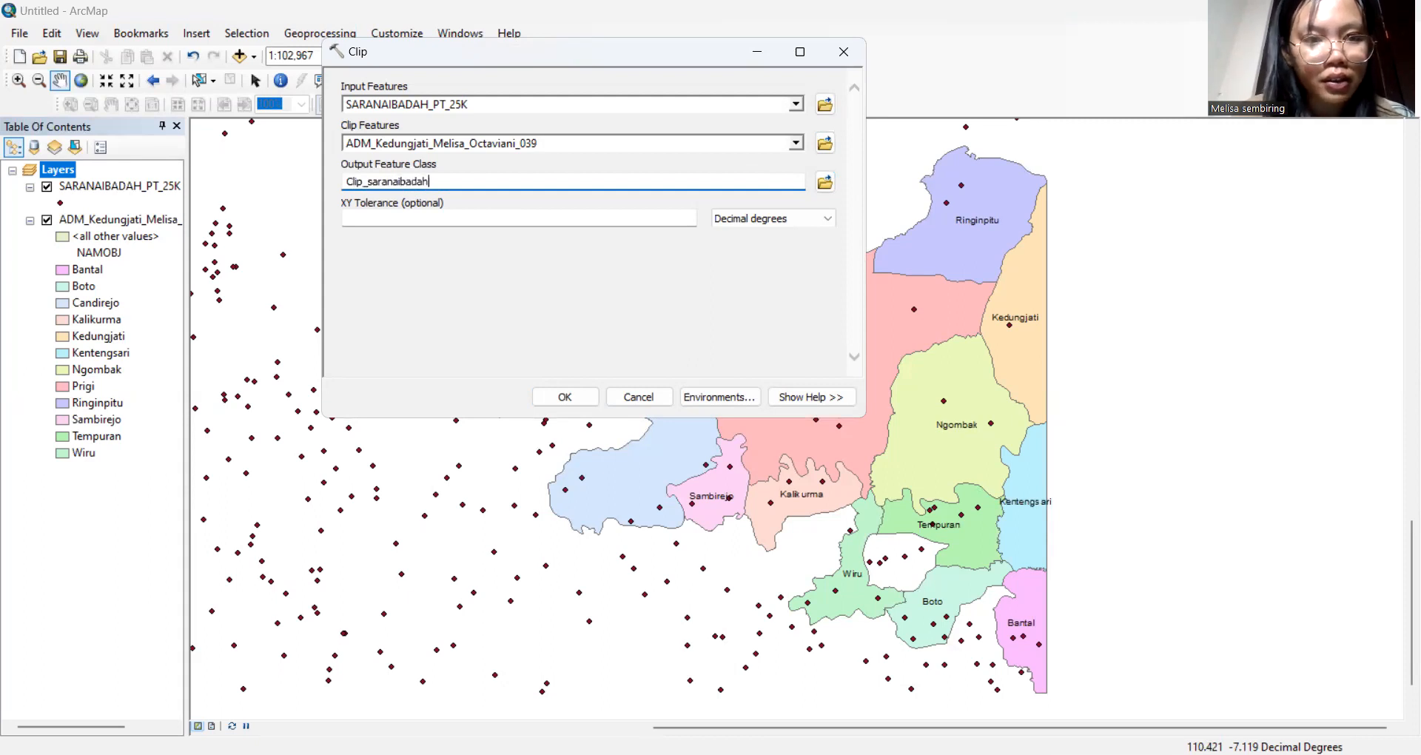
type("_melisasmb")
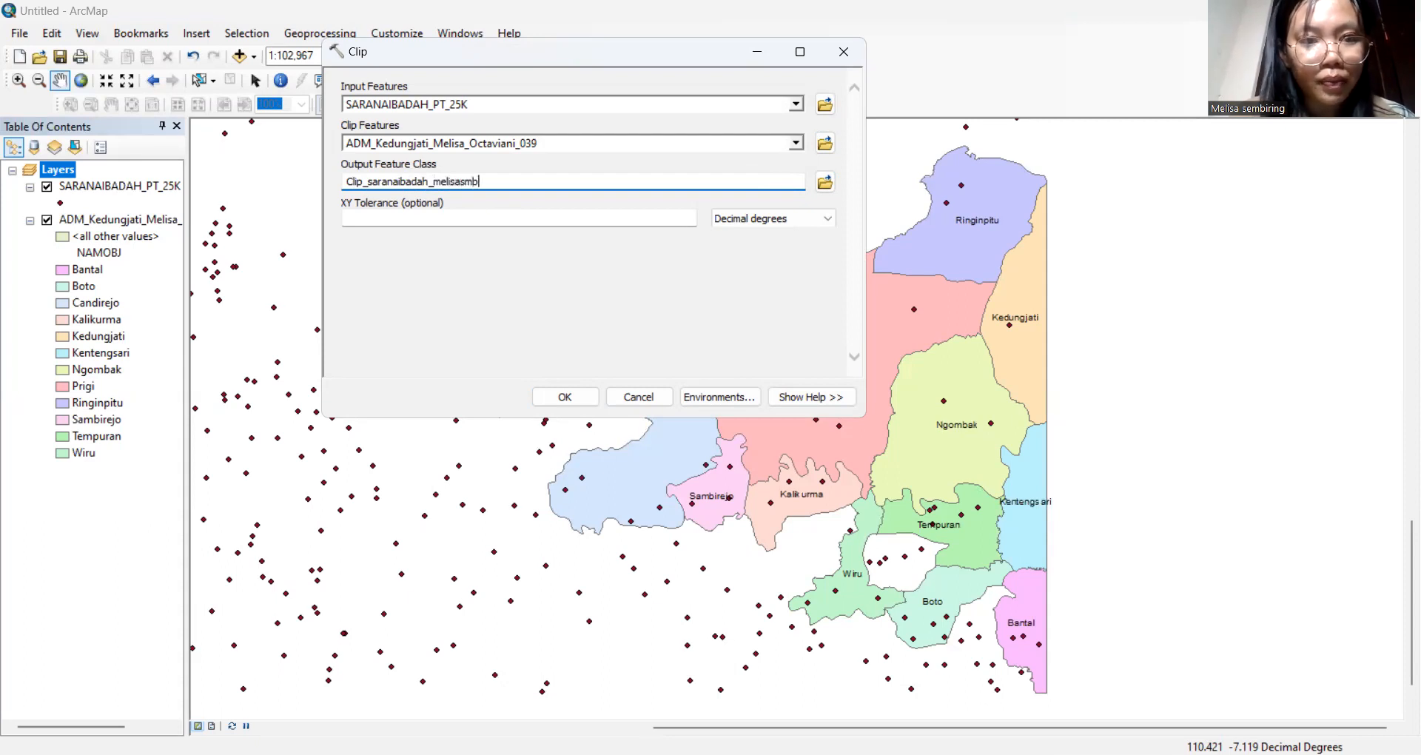
left_click(568, 397)
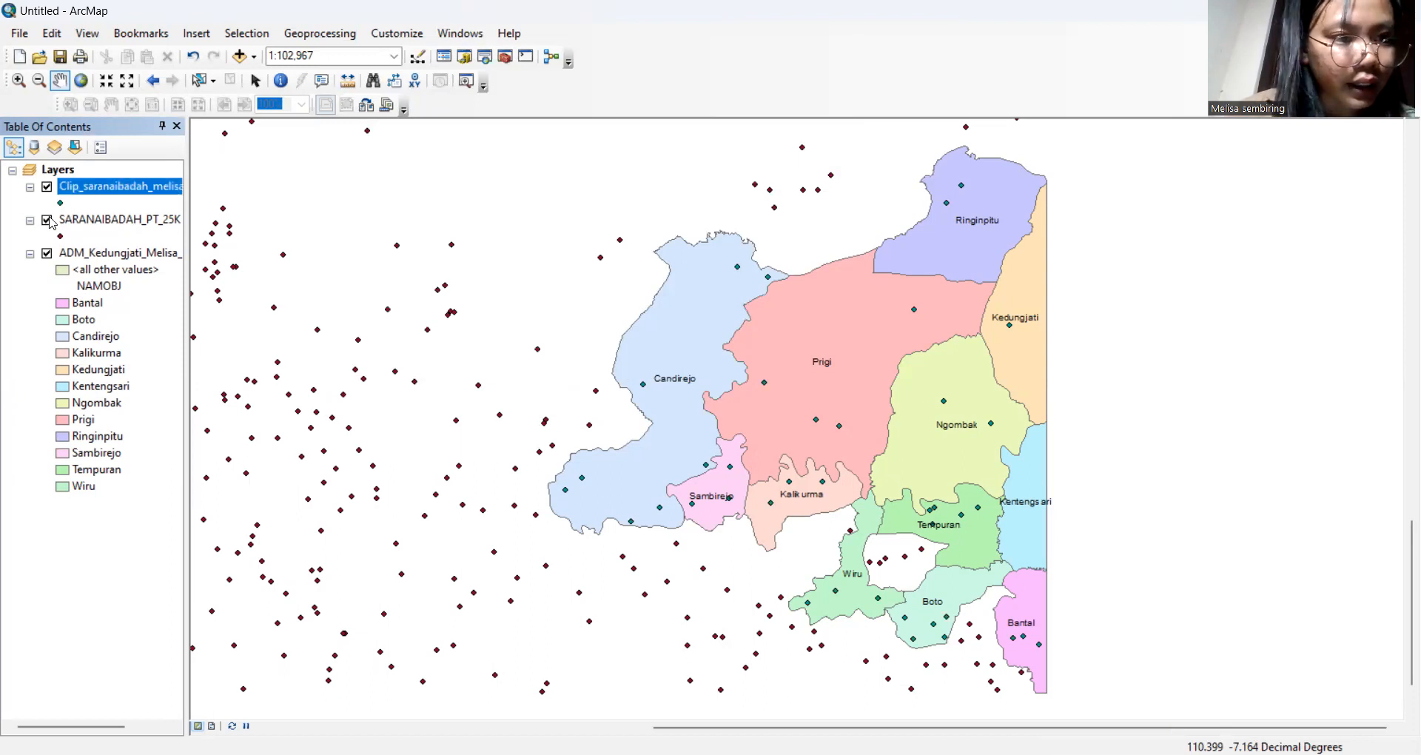
Hide the original SARANAIBADAH_PT_25K points and label the clipped points by the REMARK field
left_click(47, 220)
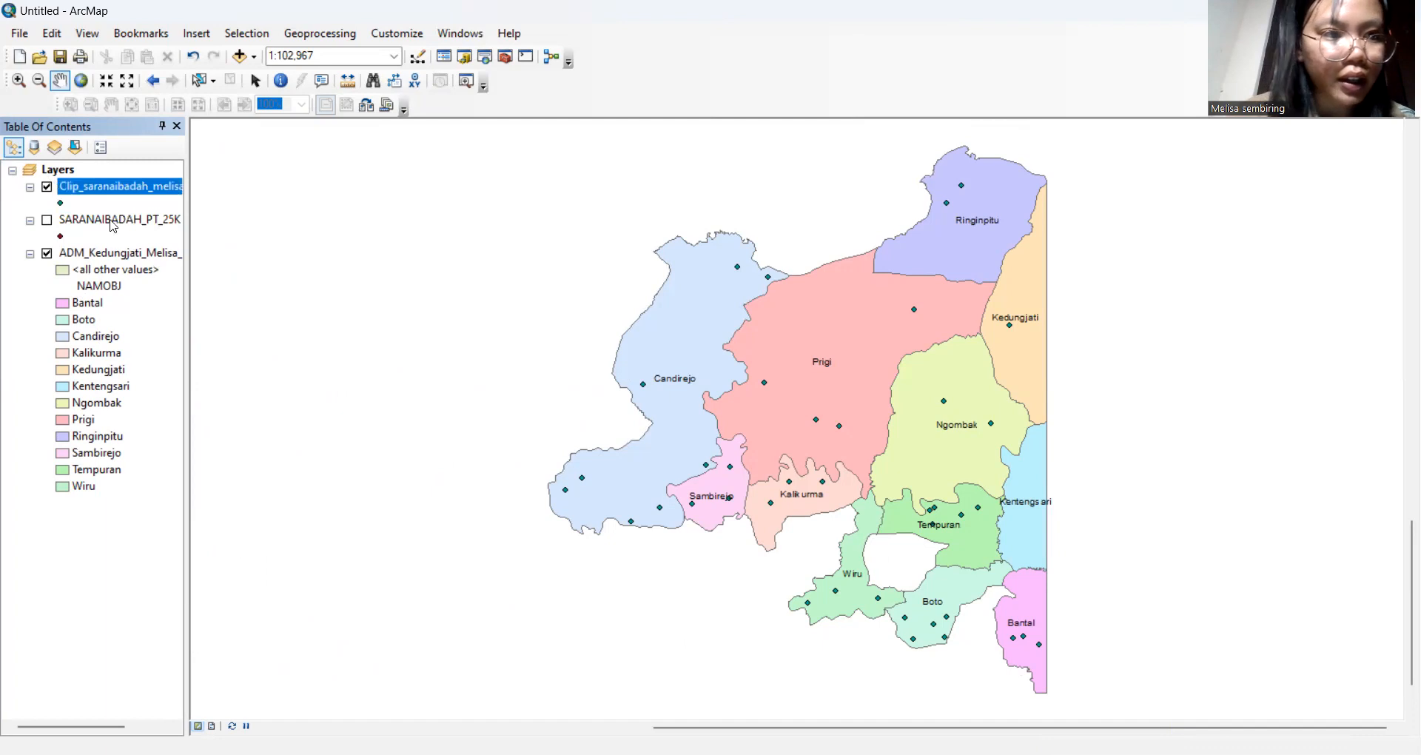
right_click(155, 197)
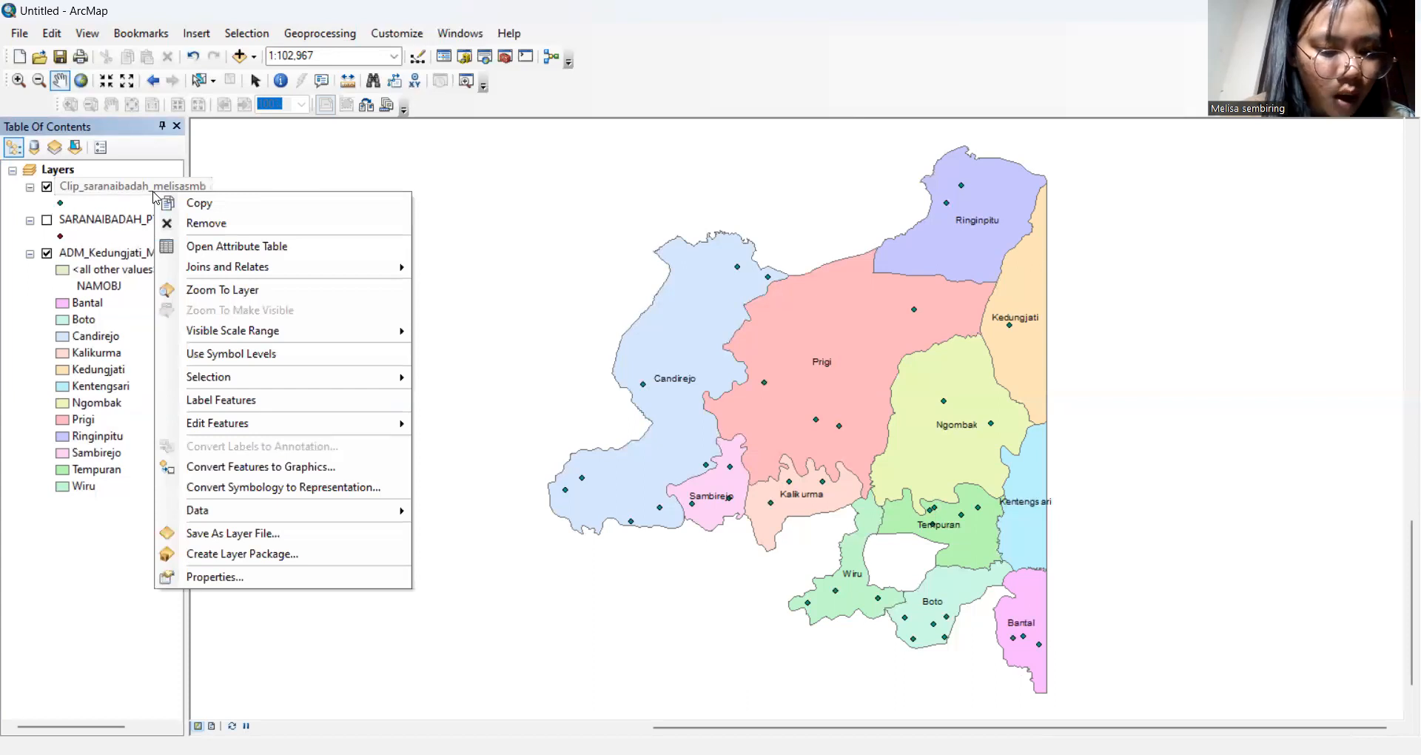
left_click(306, 577)
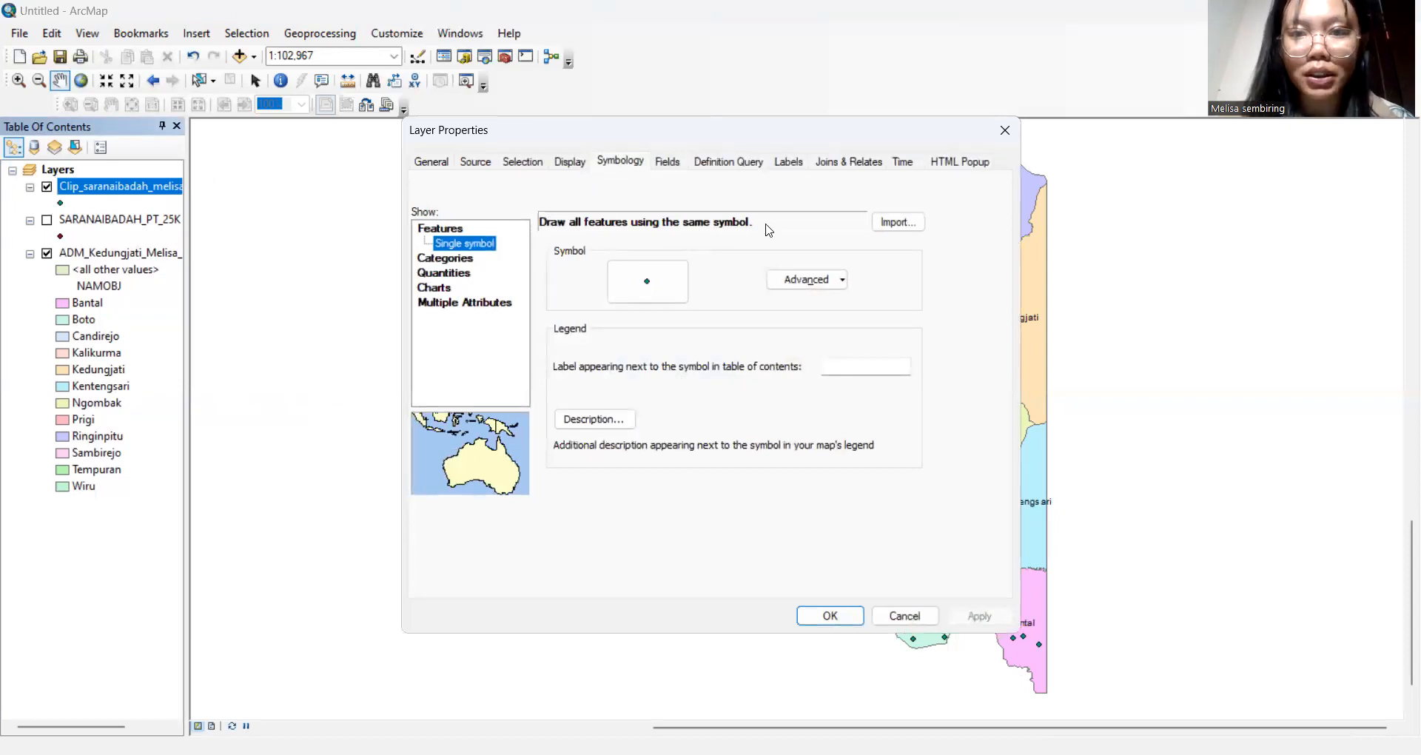
left_click(791, 164)
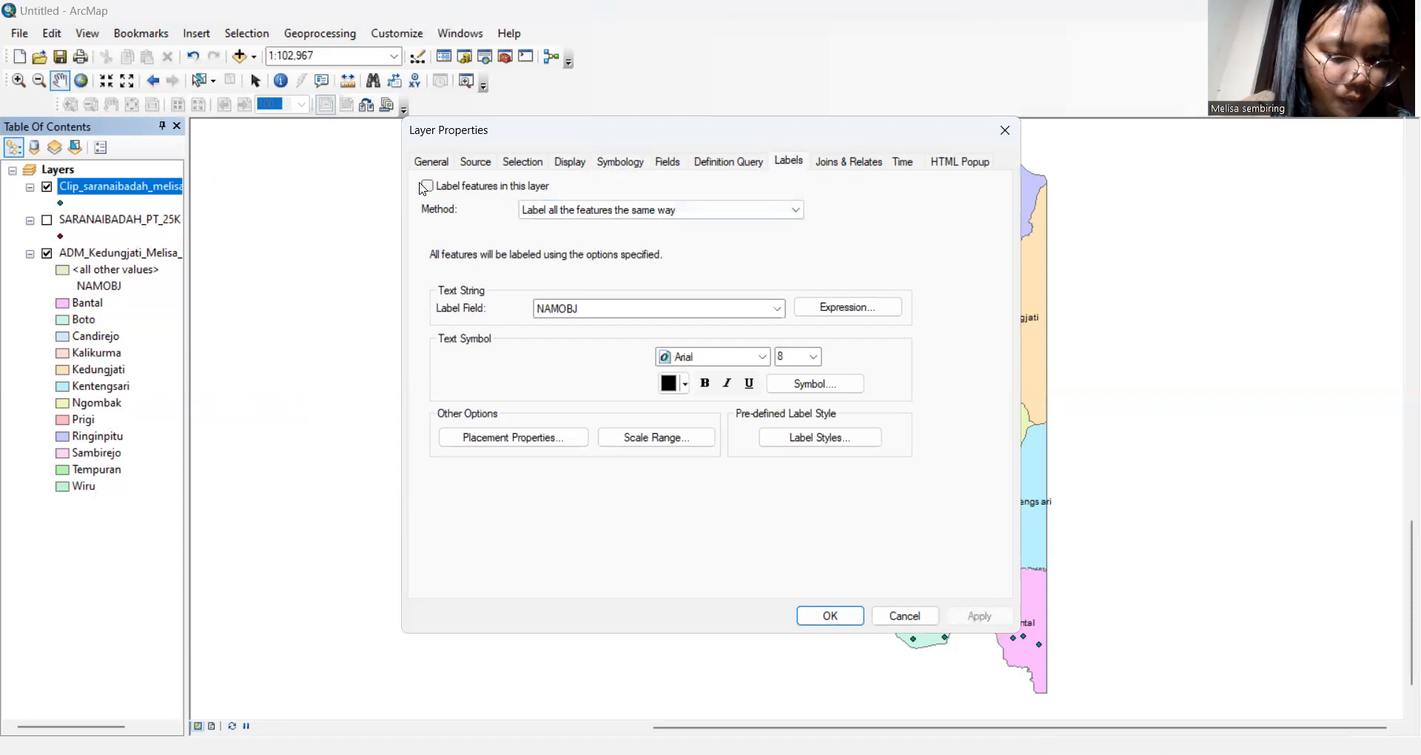
left_click(430, 186)
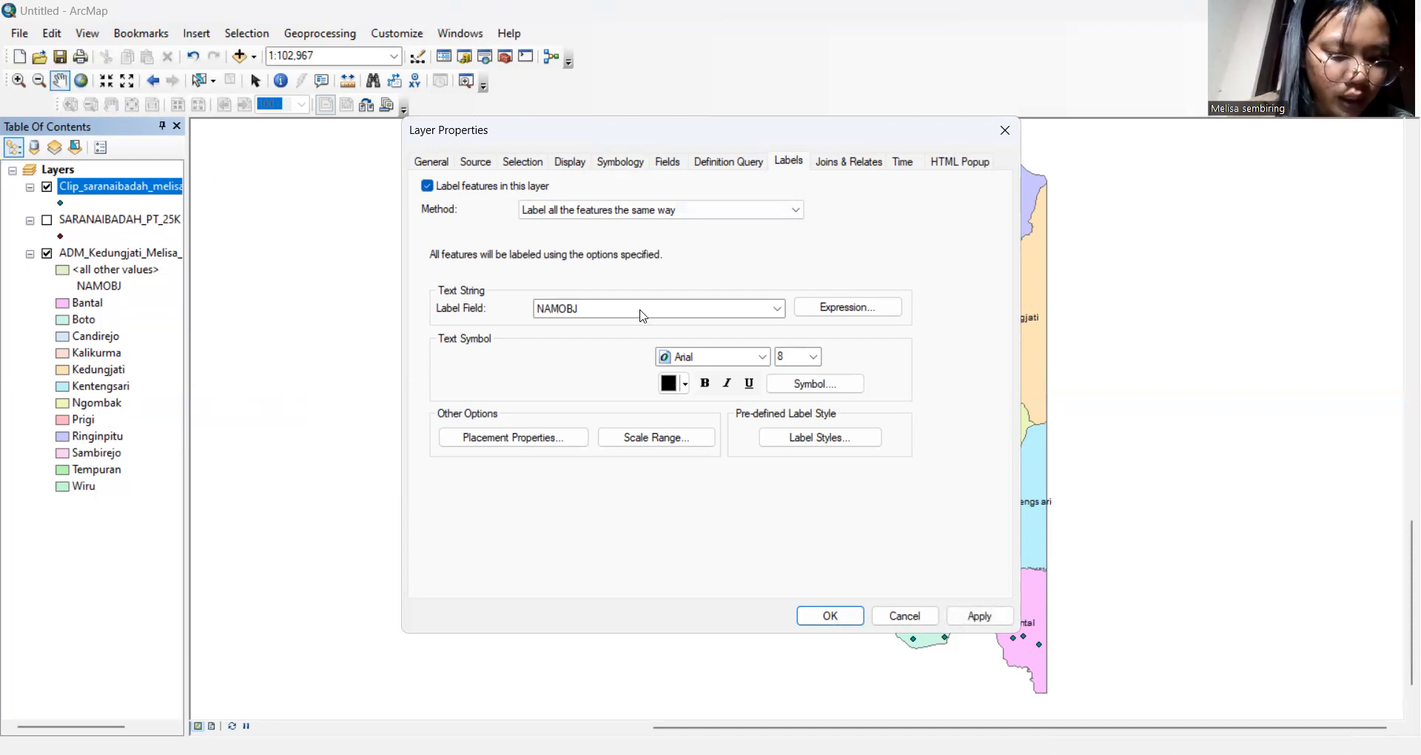
left_click(778, 309)
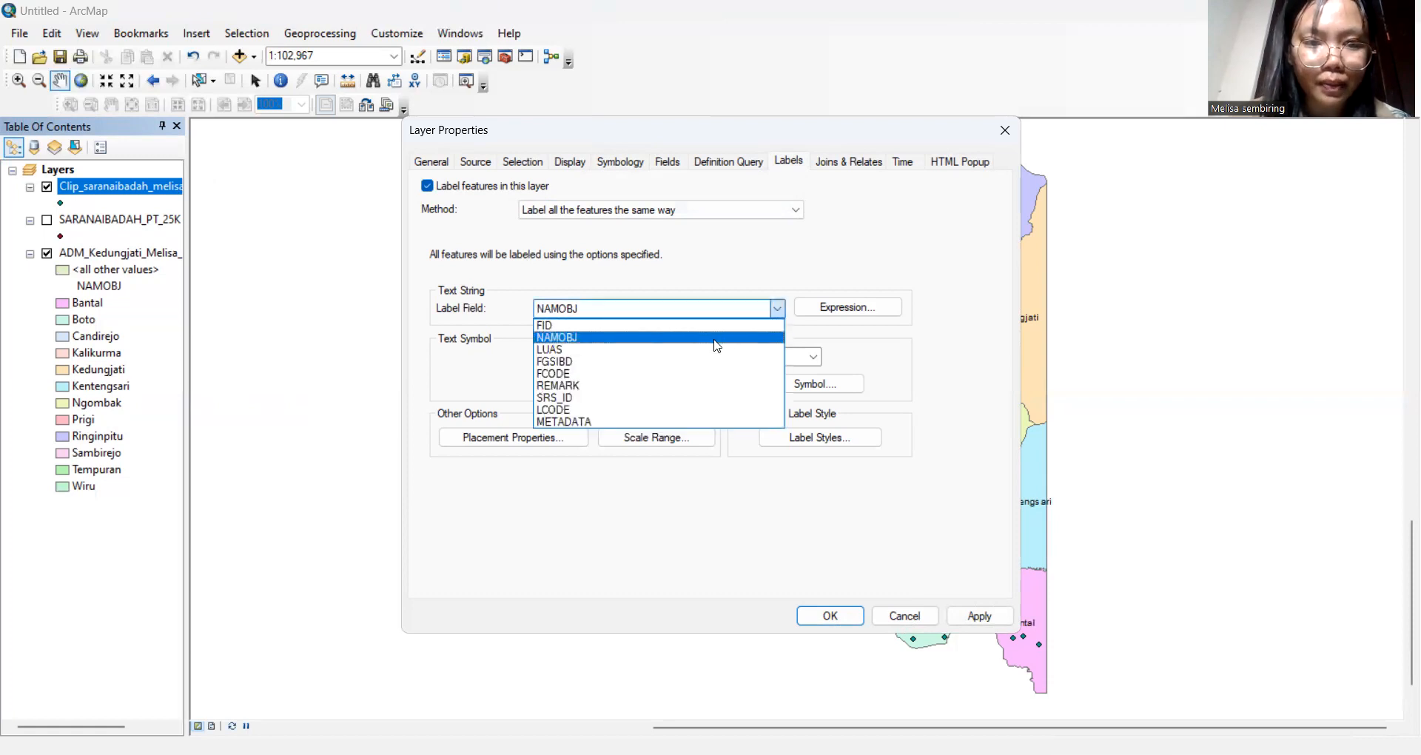
left_click(705, 387)
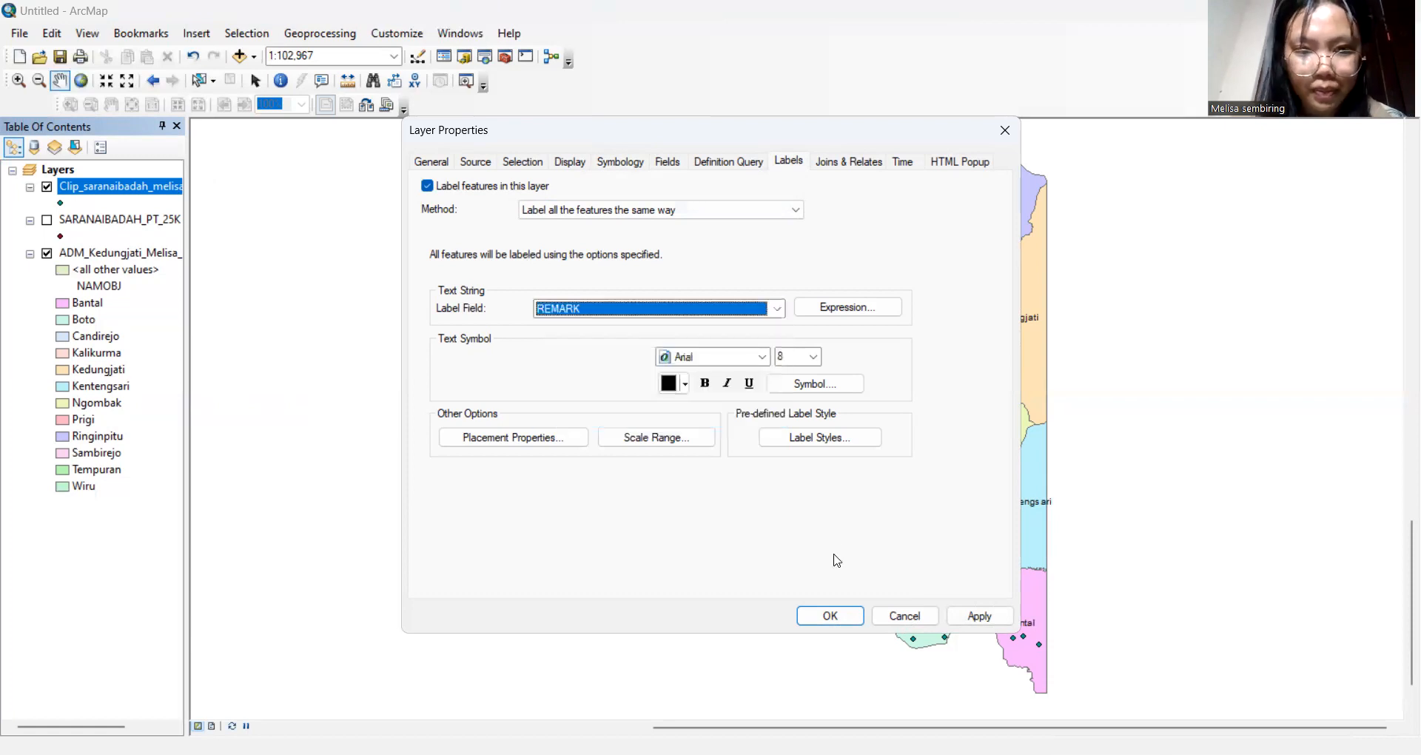
left_click(830, 617)
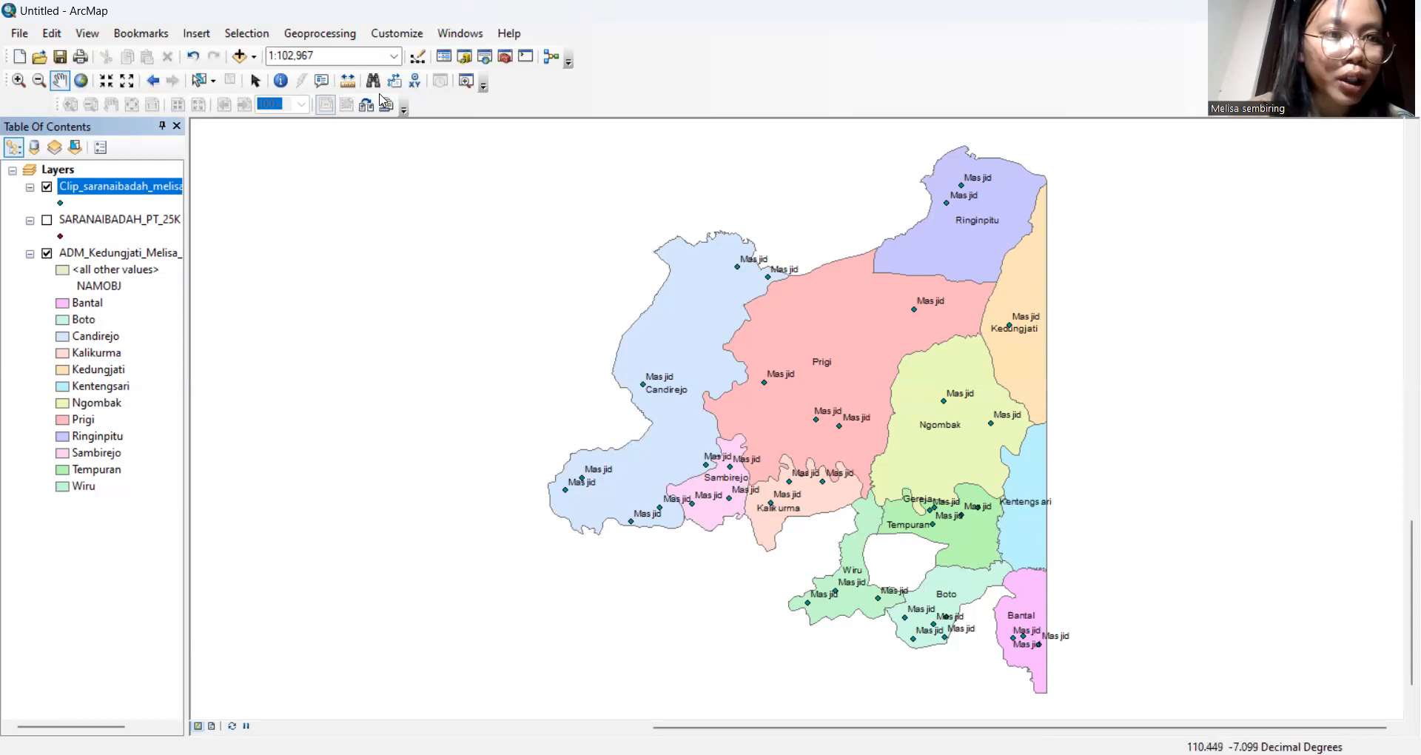
Add the SUNGAI_LN_25K river shapefile from the KOTASEMARANG folder to the map
left_click(241, 57)
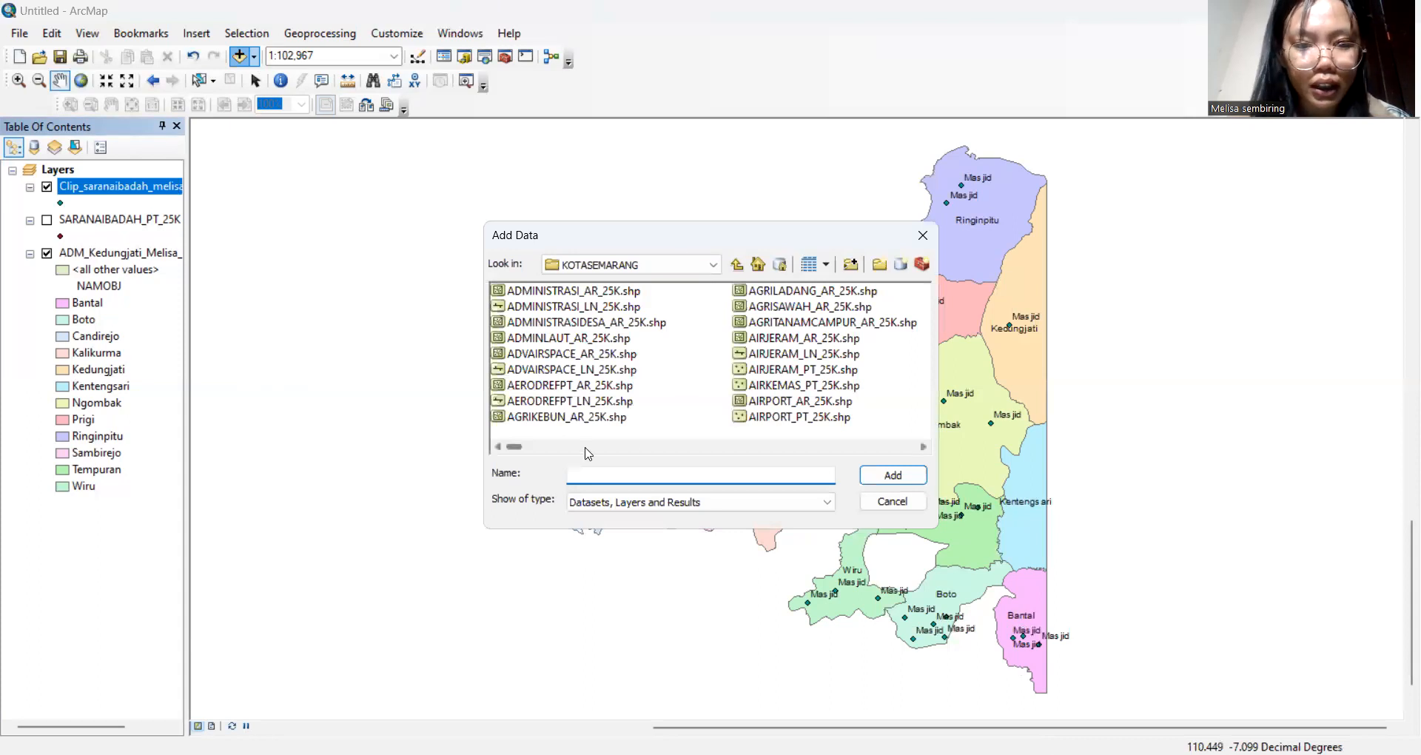
left_click_drag(517, 453, 855, 452)
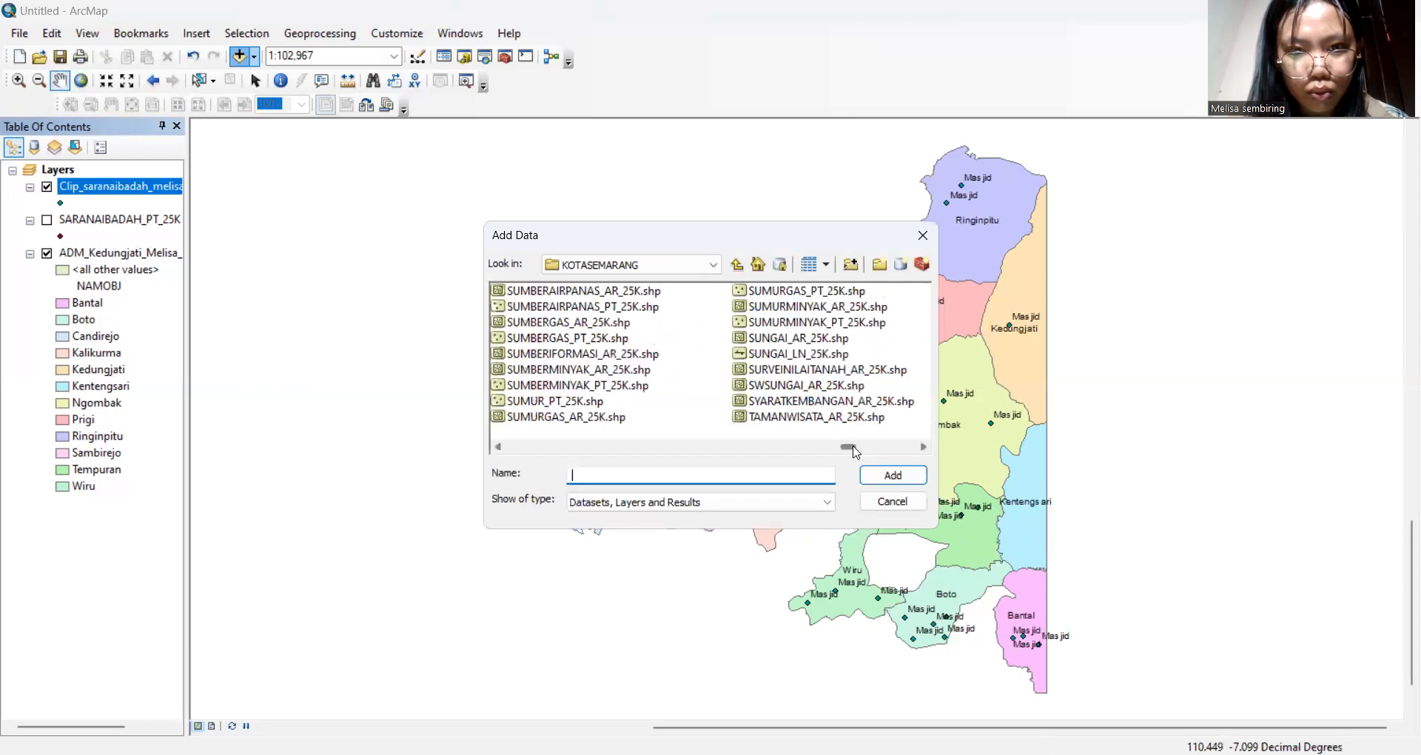
left_click(830, 354)
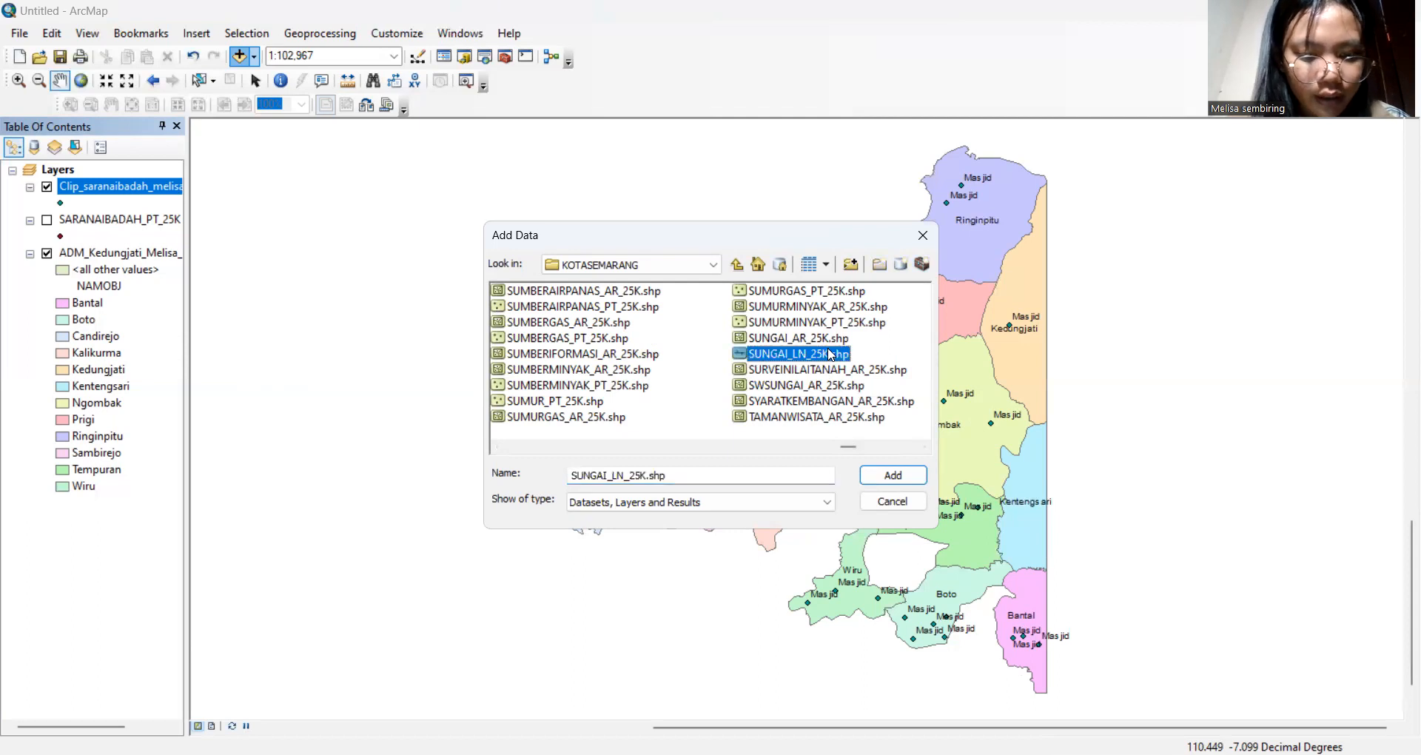
left_click(878, 479)
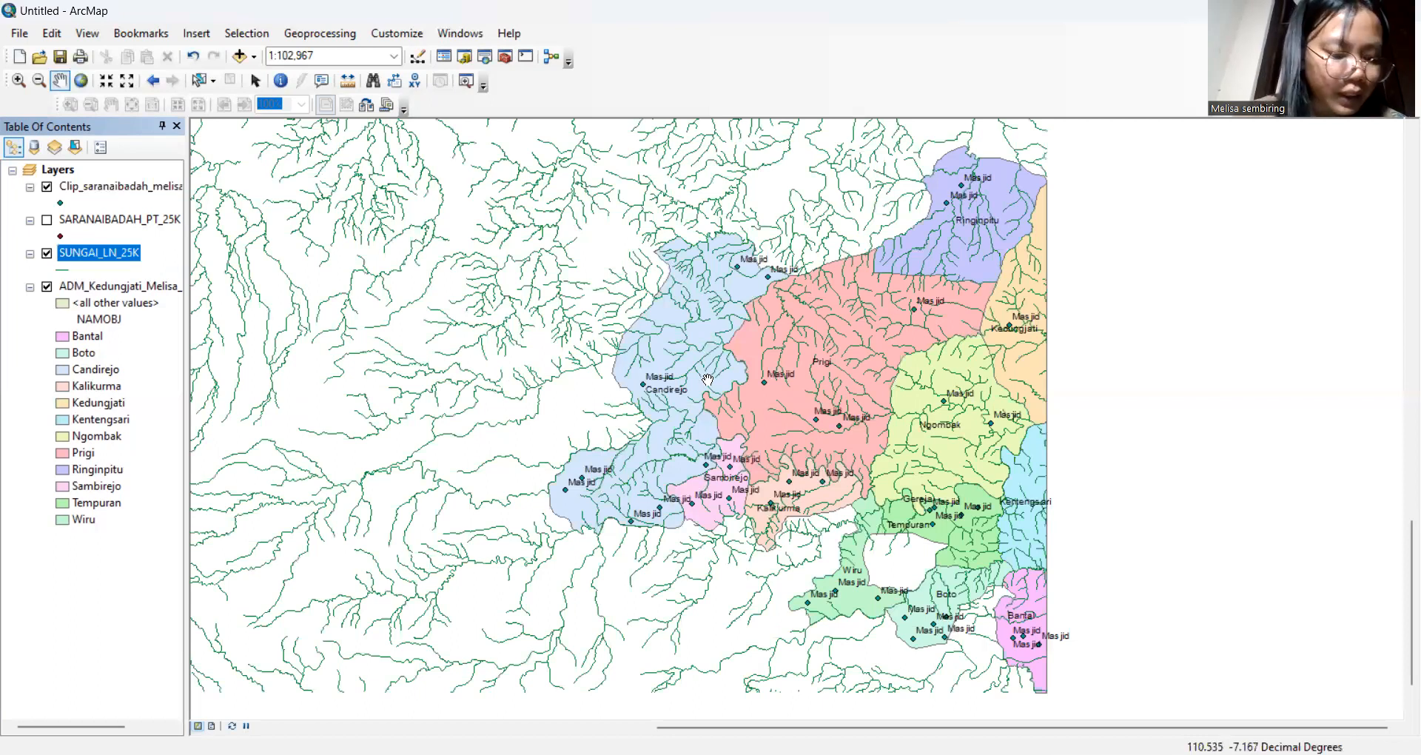
Clip SUNGAI_LN_25K to the Kedungjati boundary, outputting Clip_Sungailn plus the author's name
left_click(345, 39)
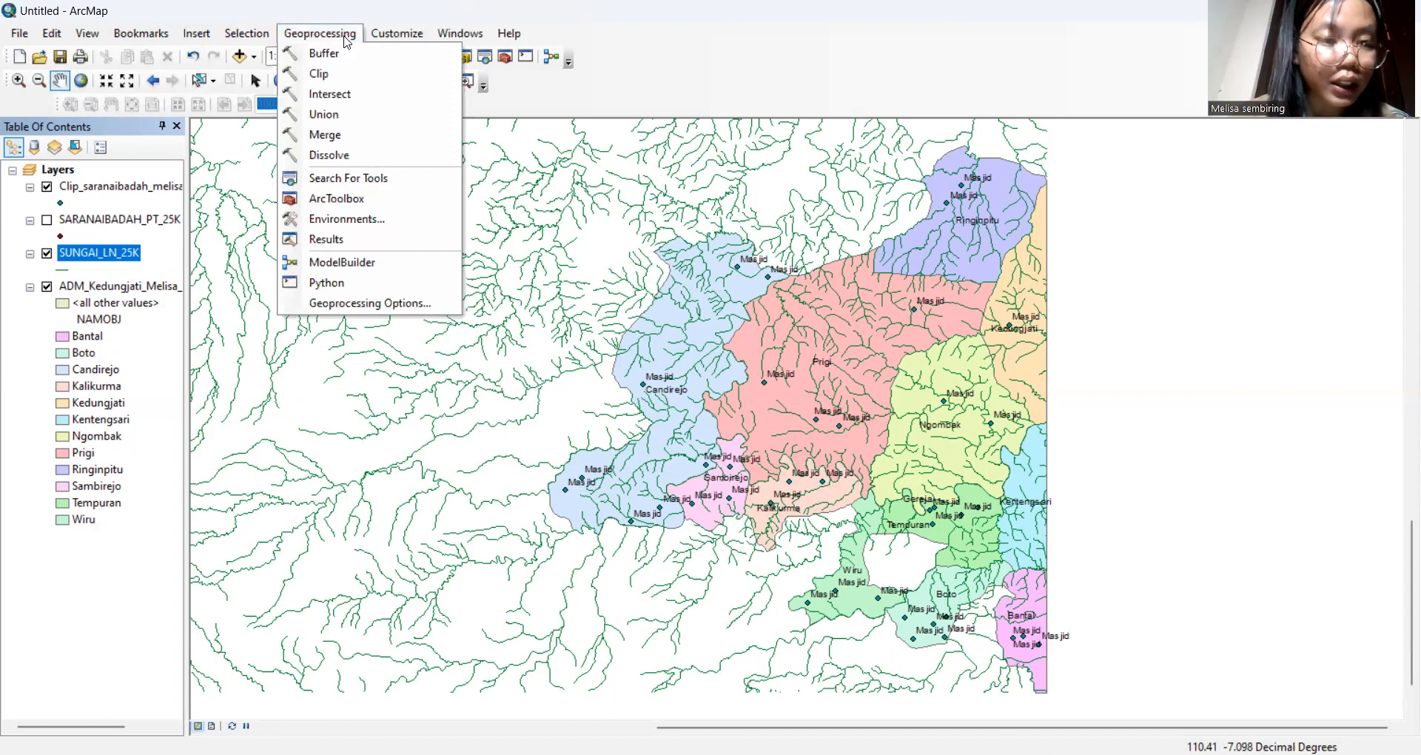
left_click(375, 79)
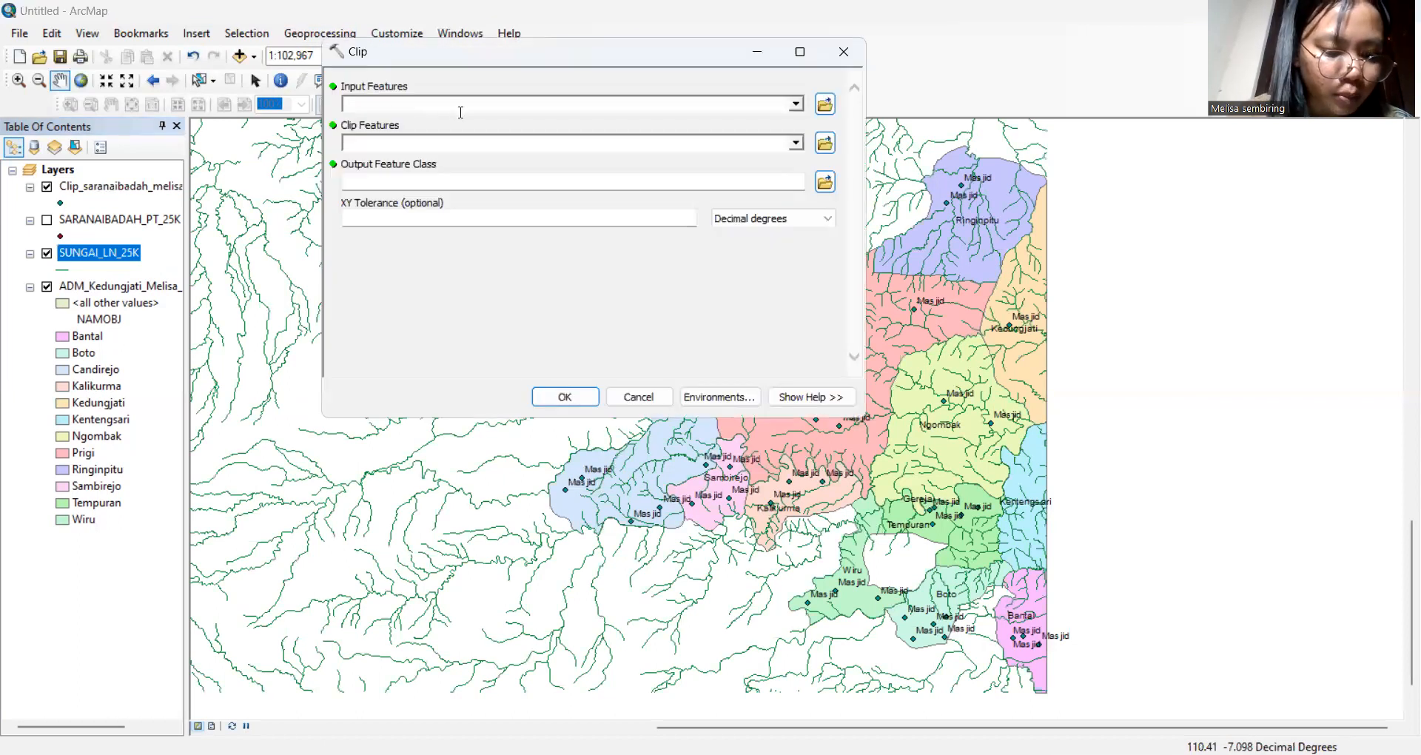
left_click(795, 104)
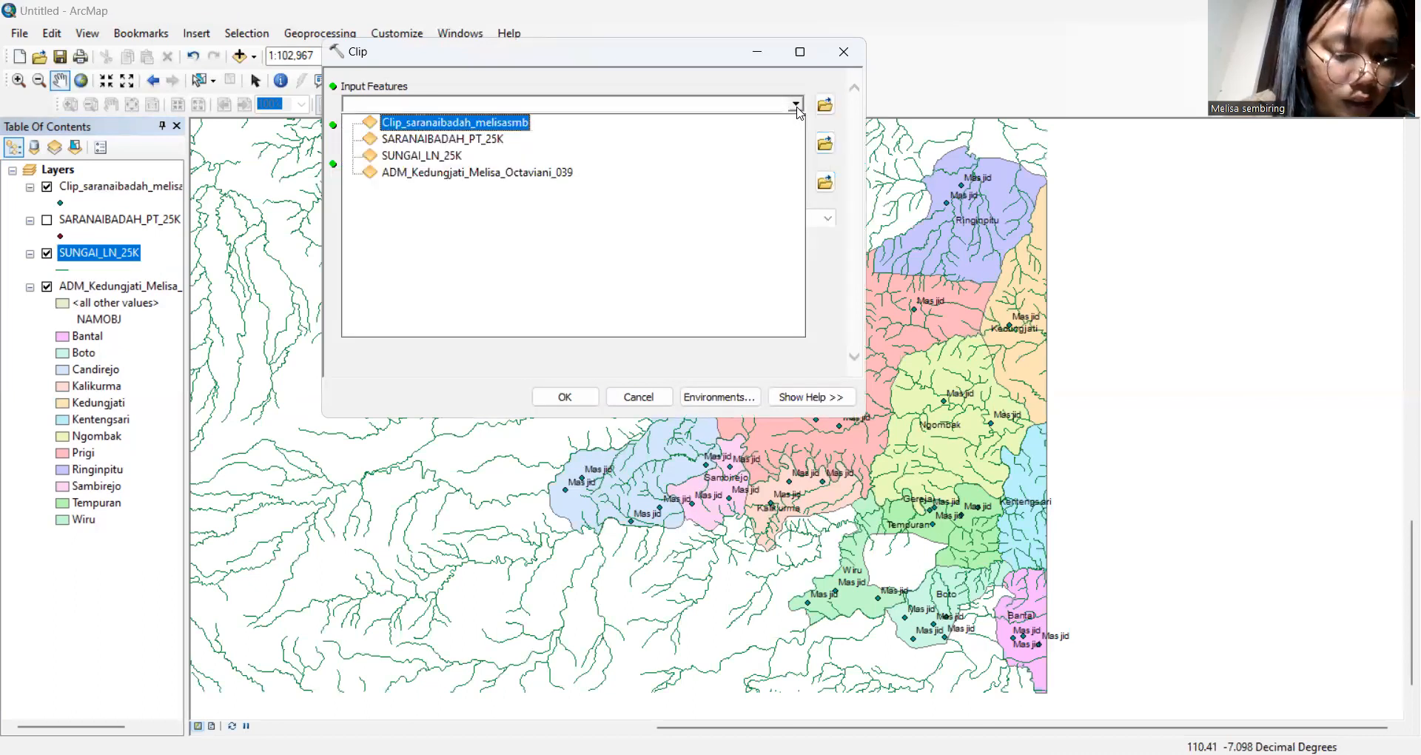
left_click(439, 155)
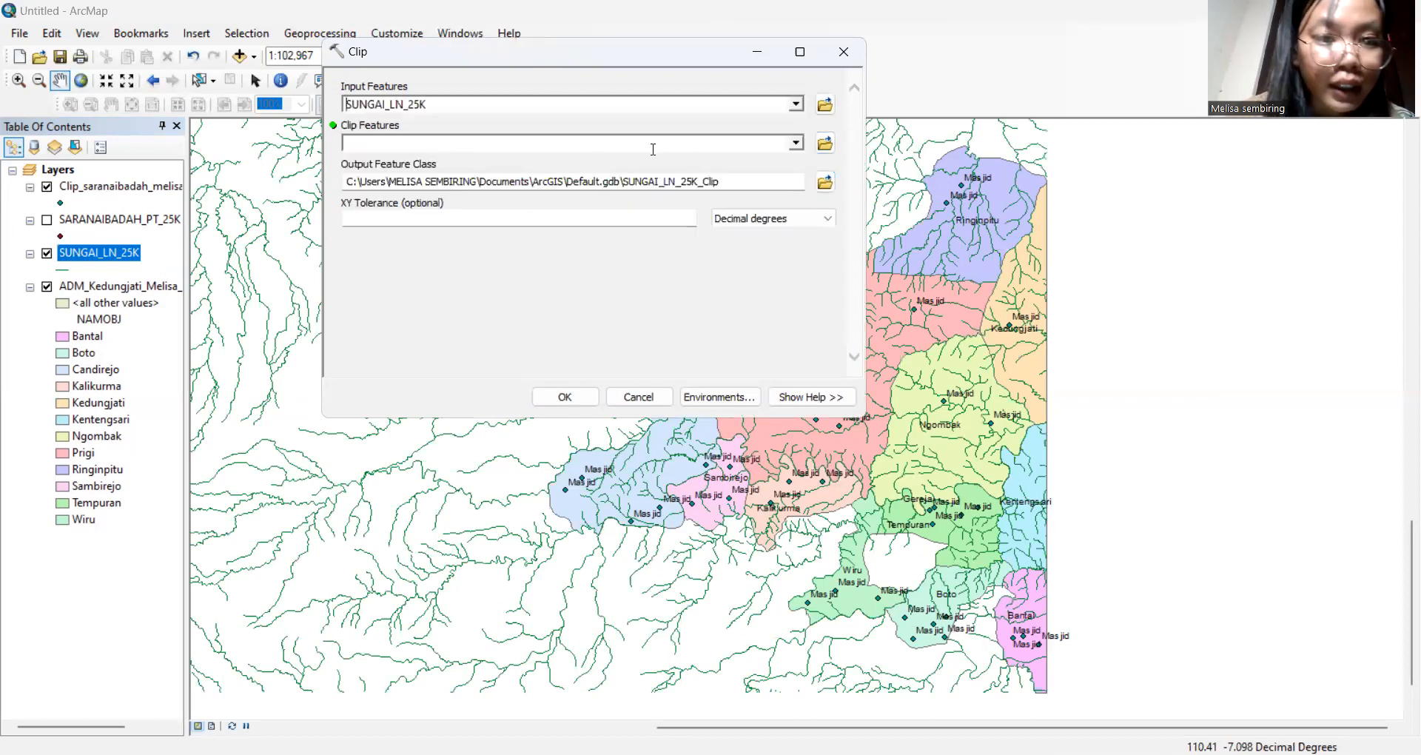
left_click(796, 143)
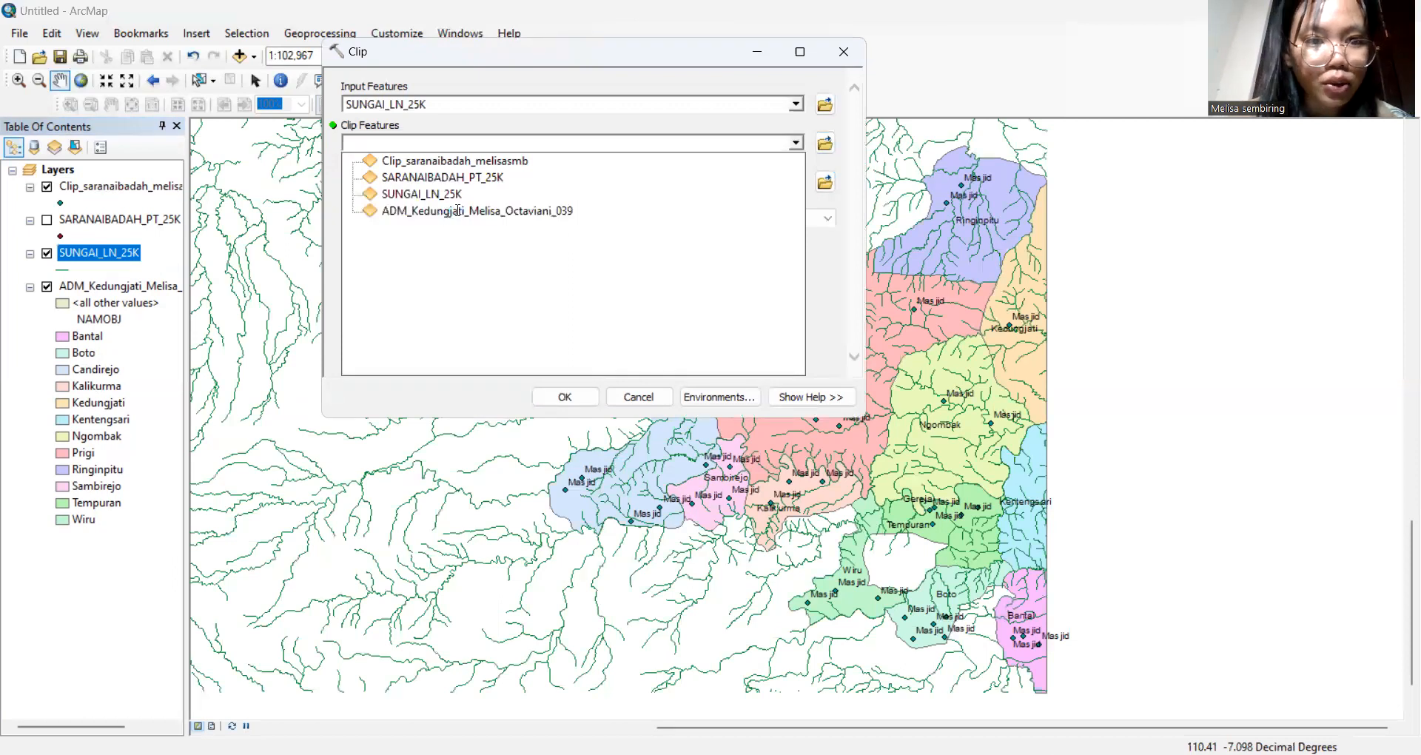
left_click(458, 213)
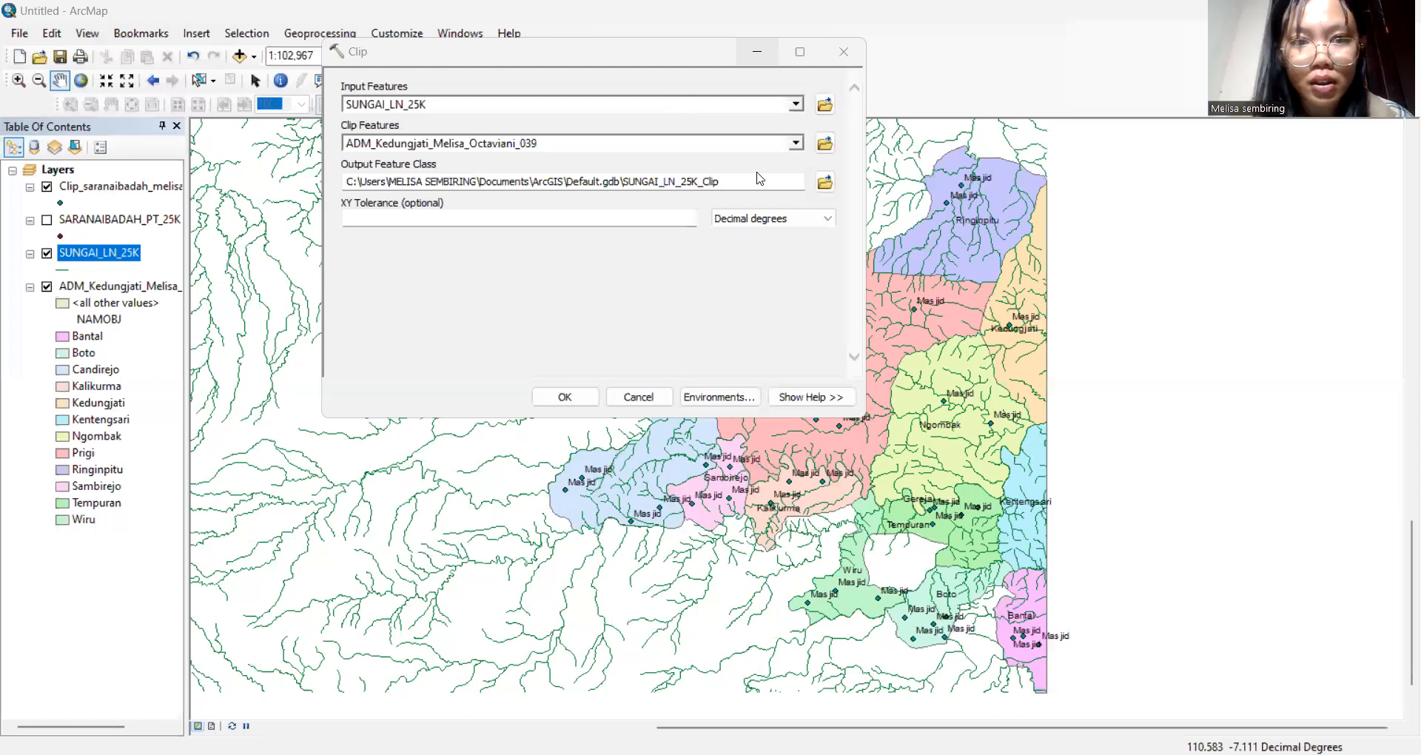
left_click_drag(755, 174, 345, 181)
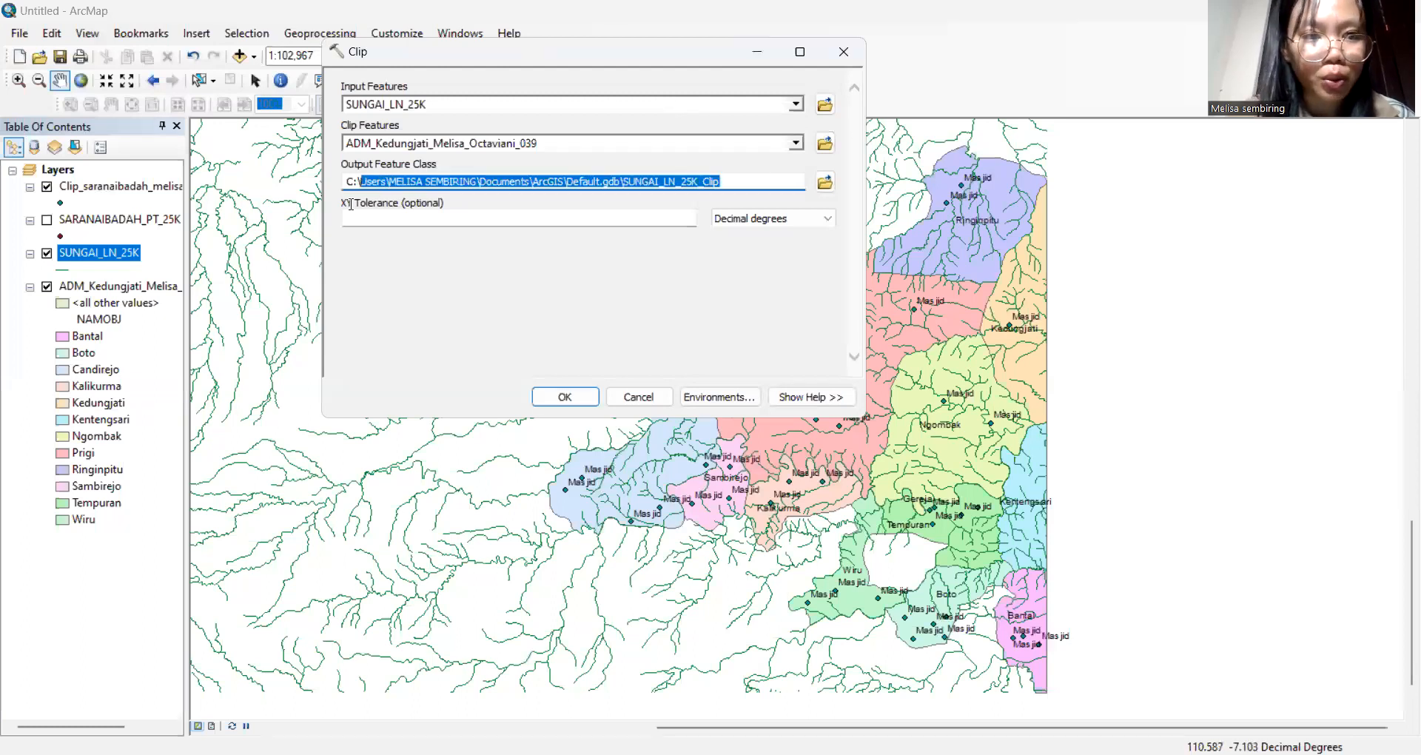
key("Delete")
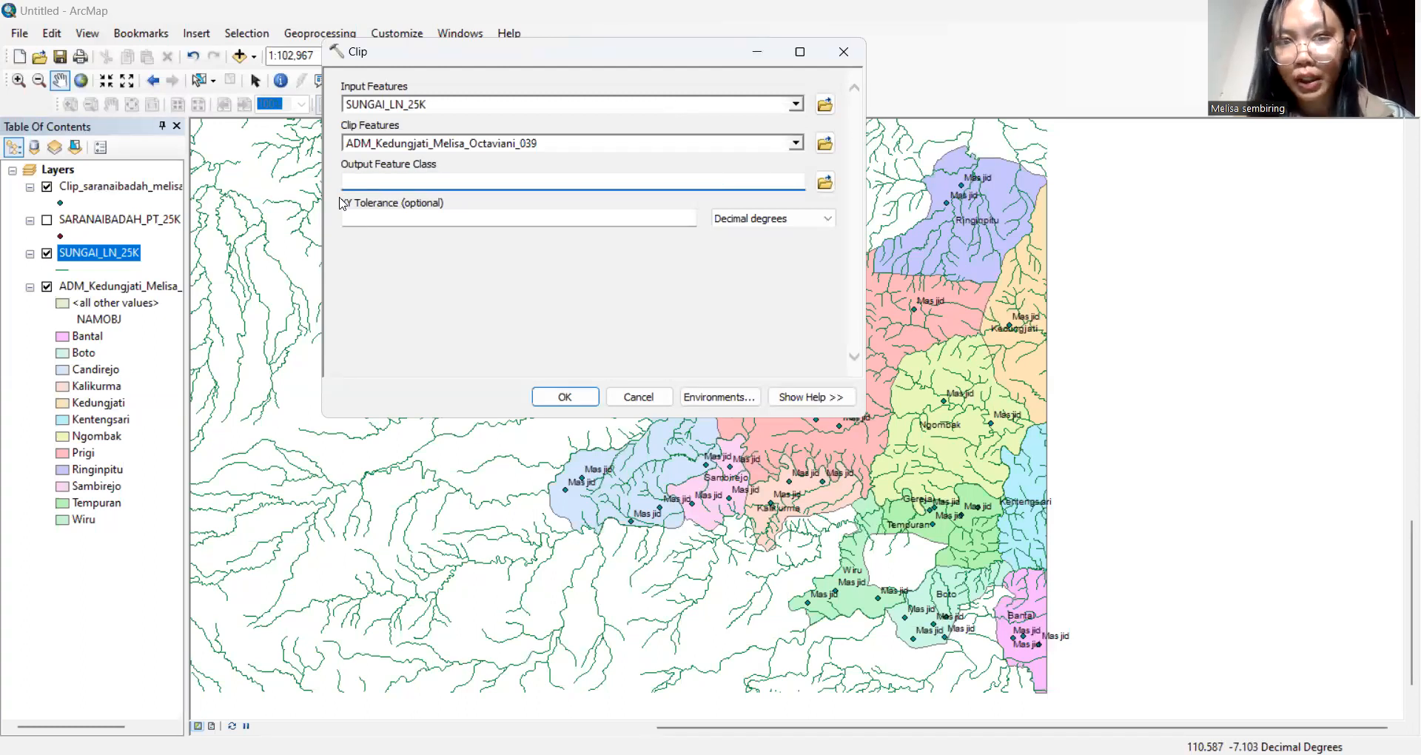
type("Clip_")
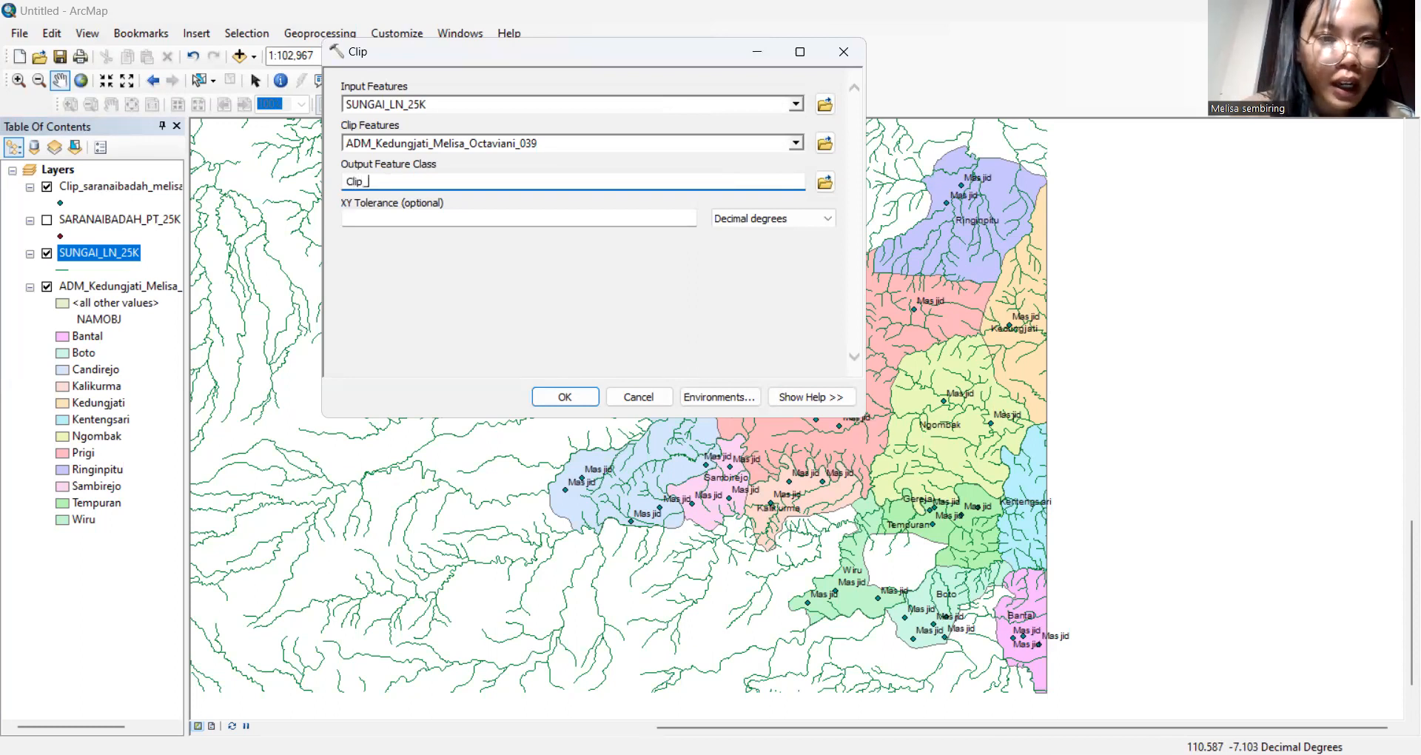
type("Su")
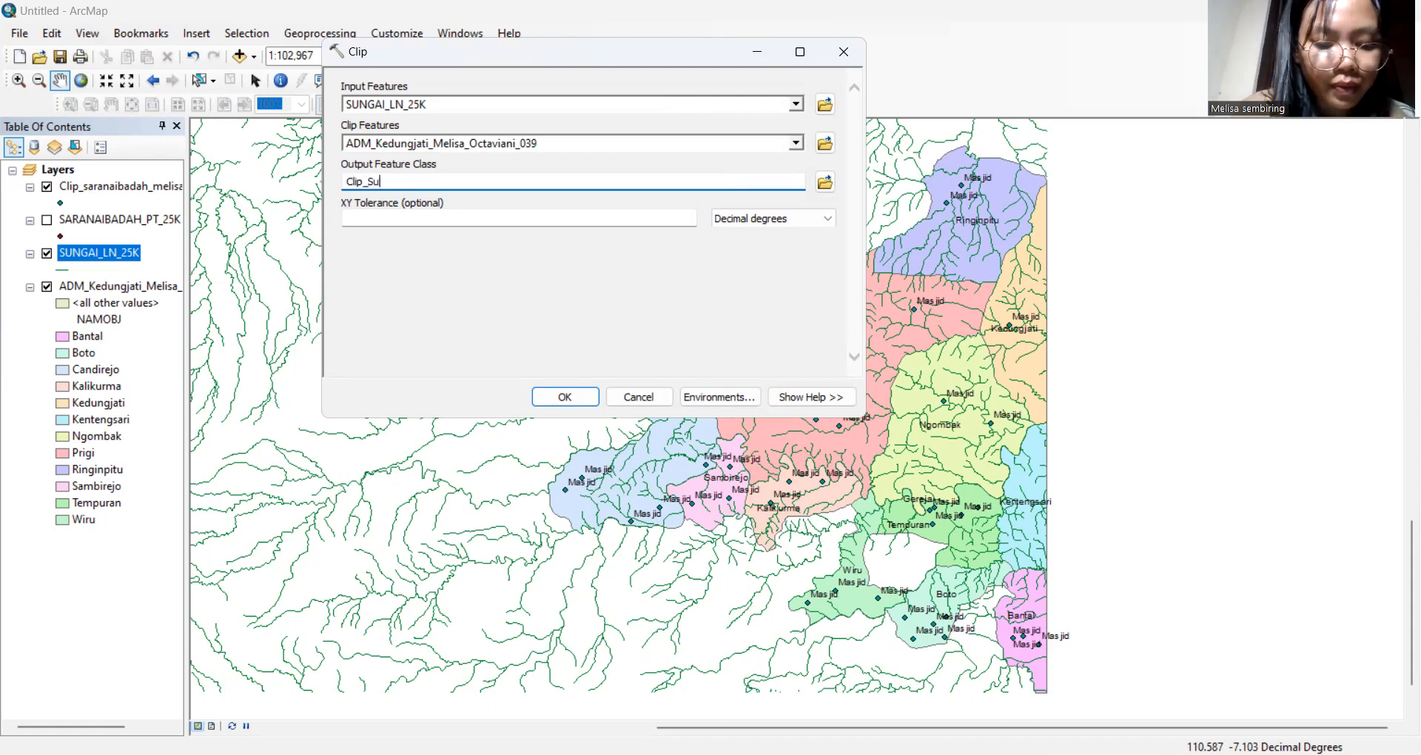
type("ngailn")
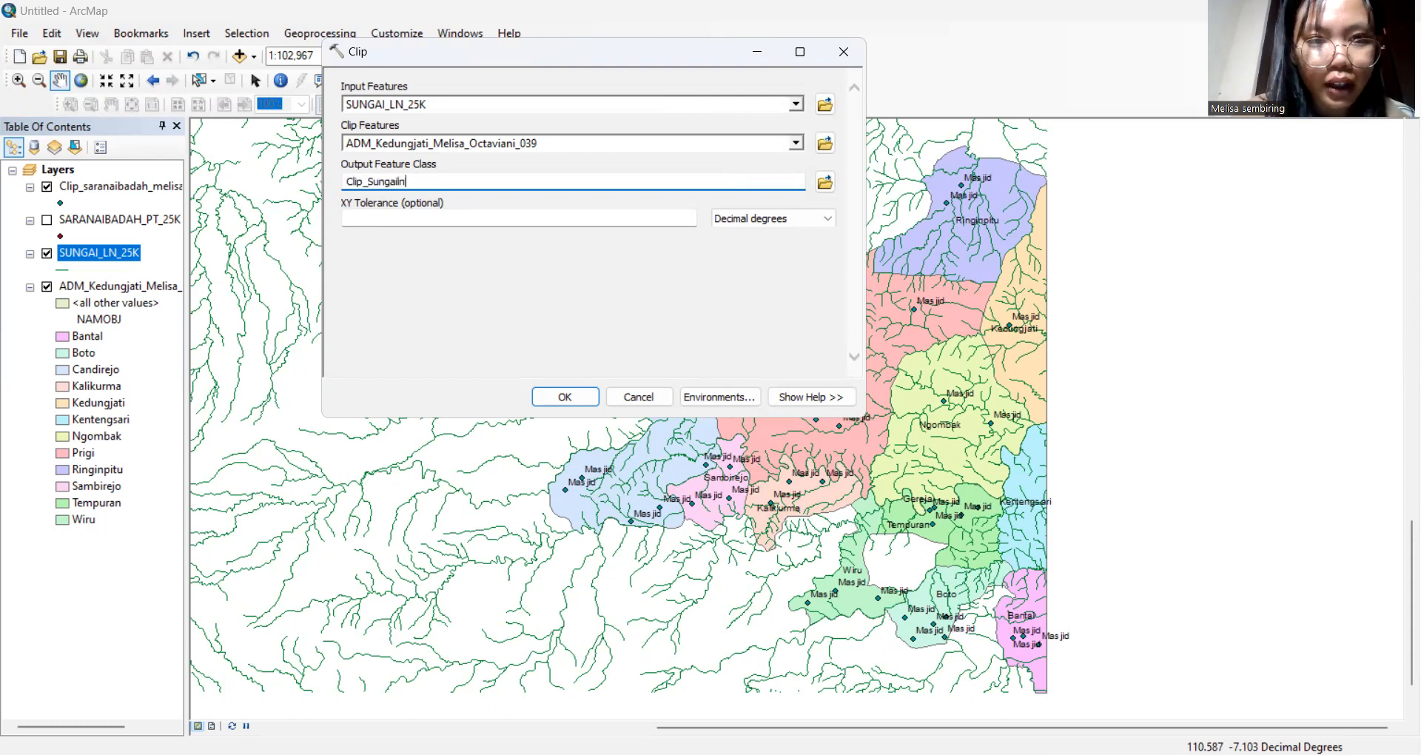
type("_")
type("m")
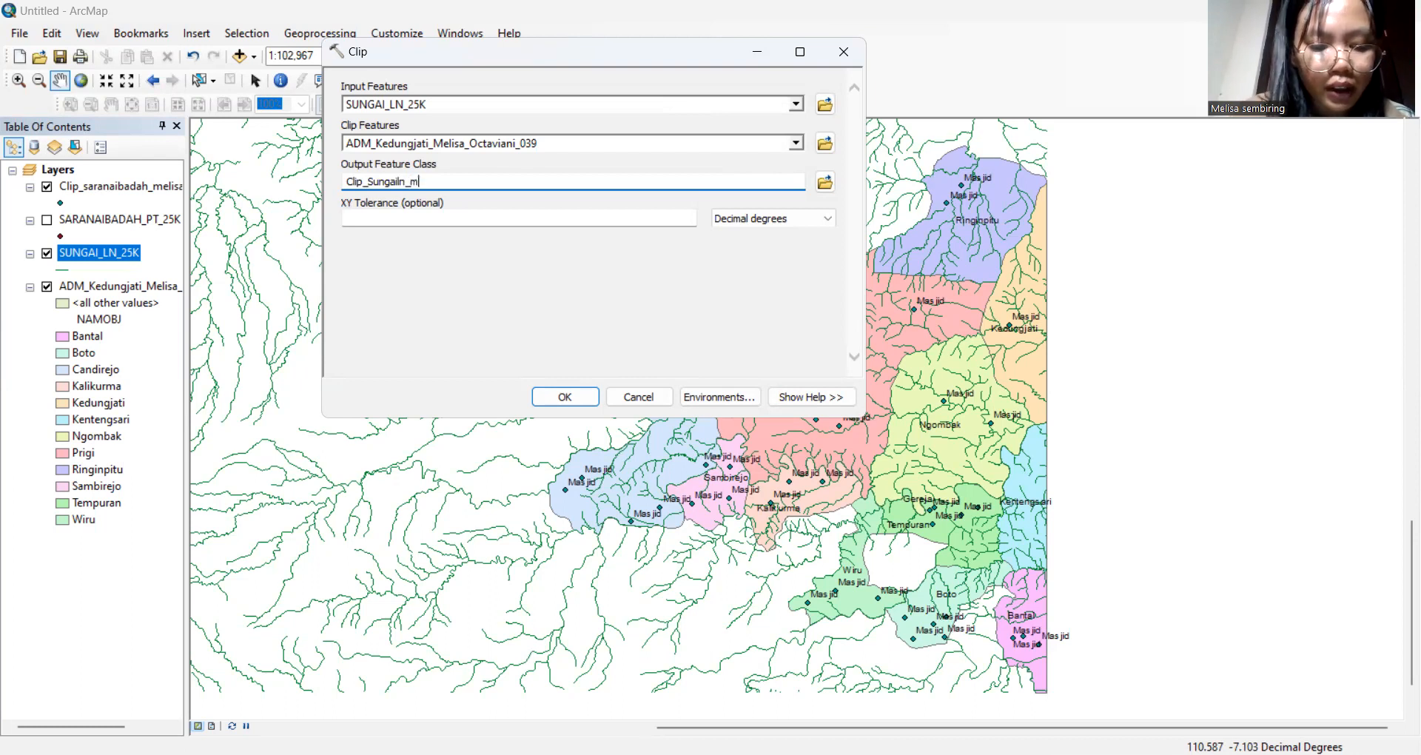
type("elisasmb")
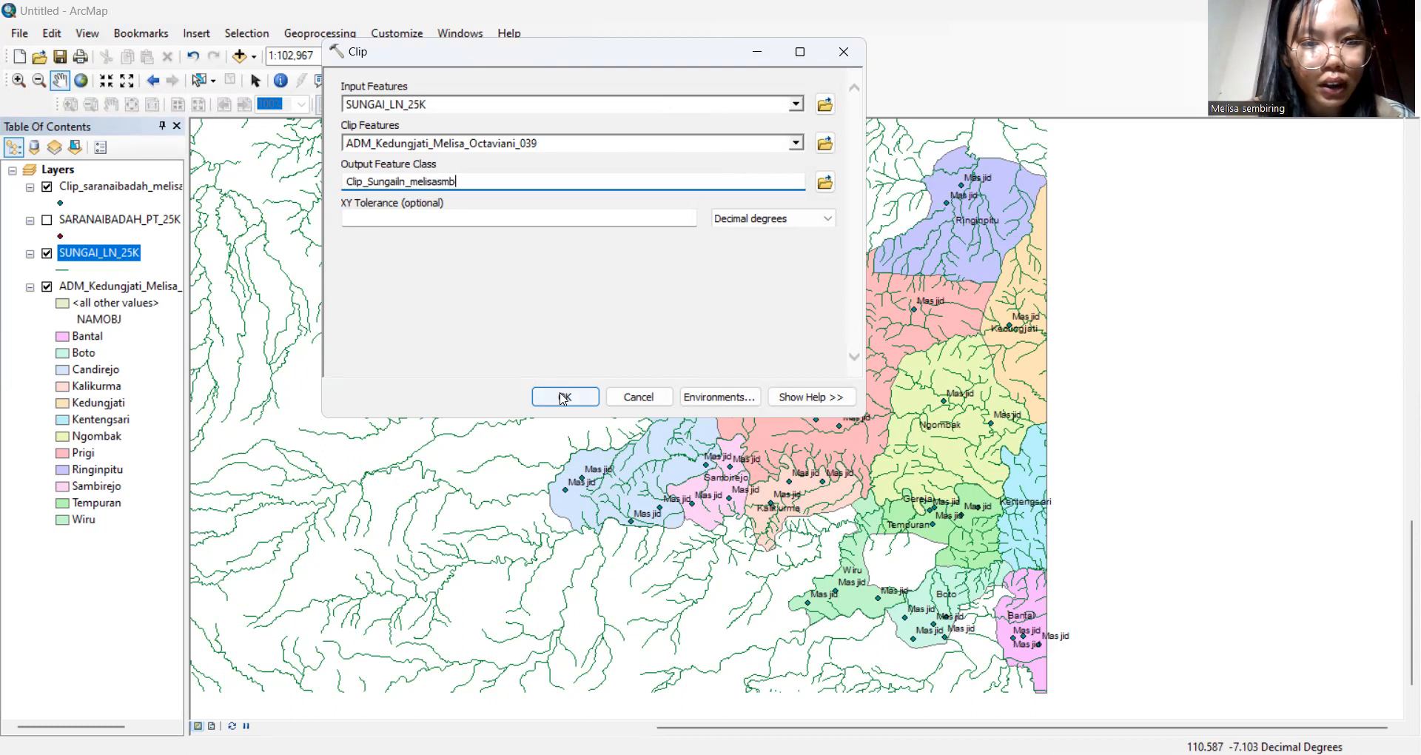
left_click(564, 398)
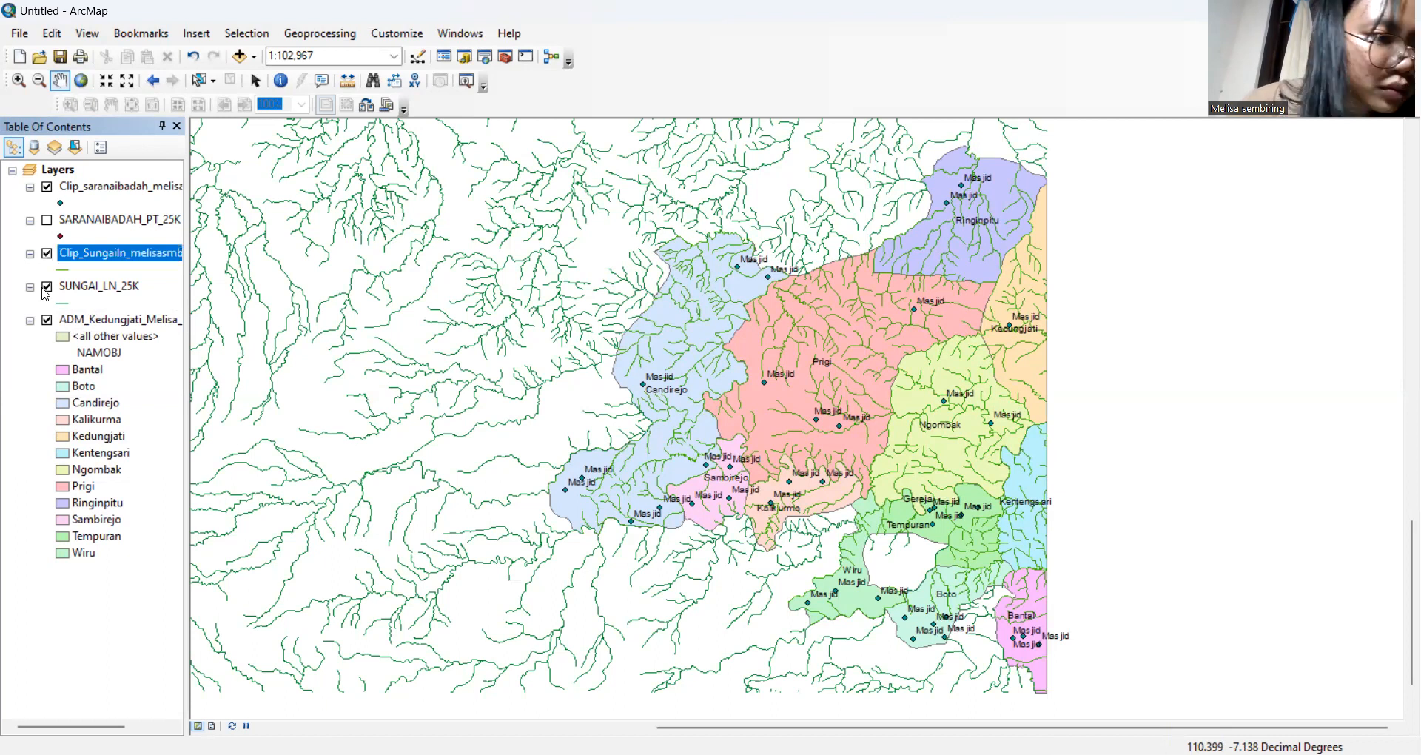
Hide the unclipped SUNGAI_LN_25K rivers and select the clipped river layer
left_click(45, 286)
left_click(46, 287)
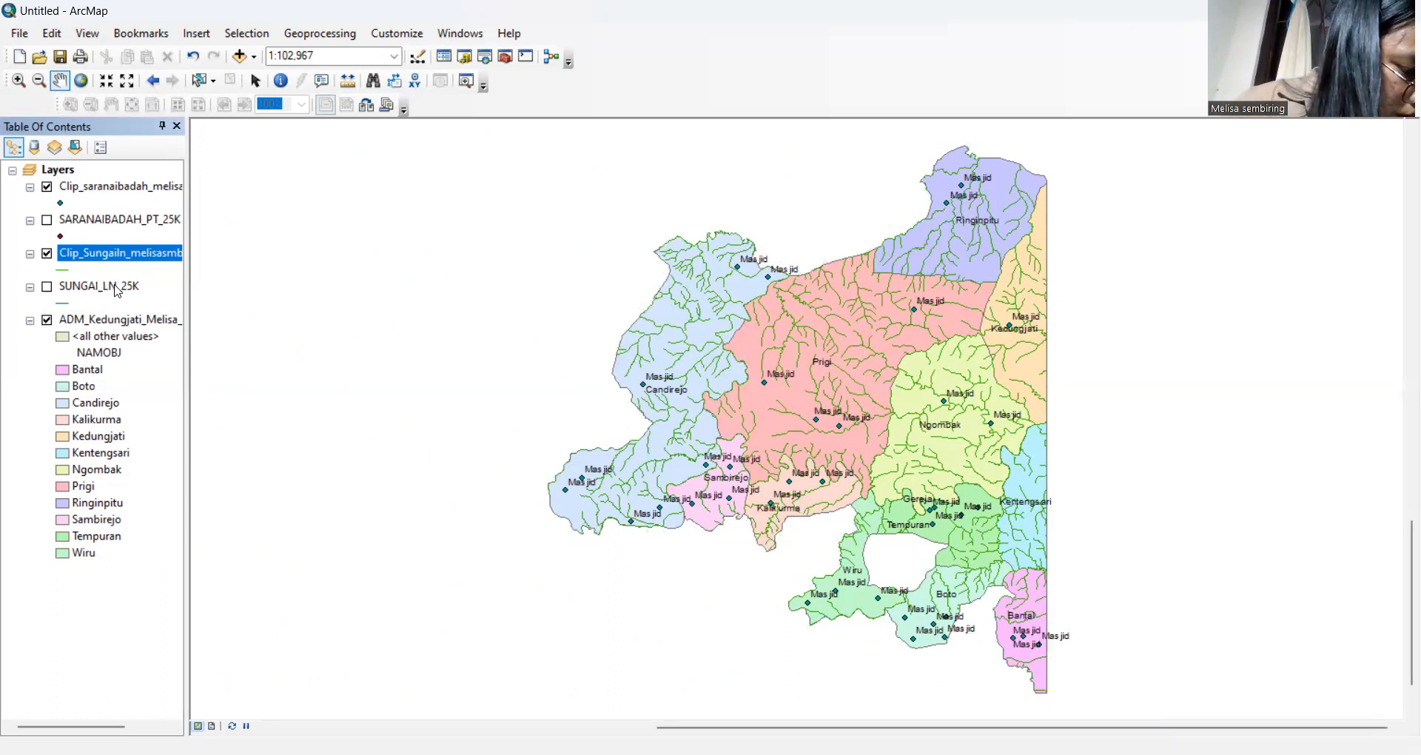
right_click(116, 289)
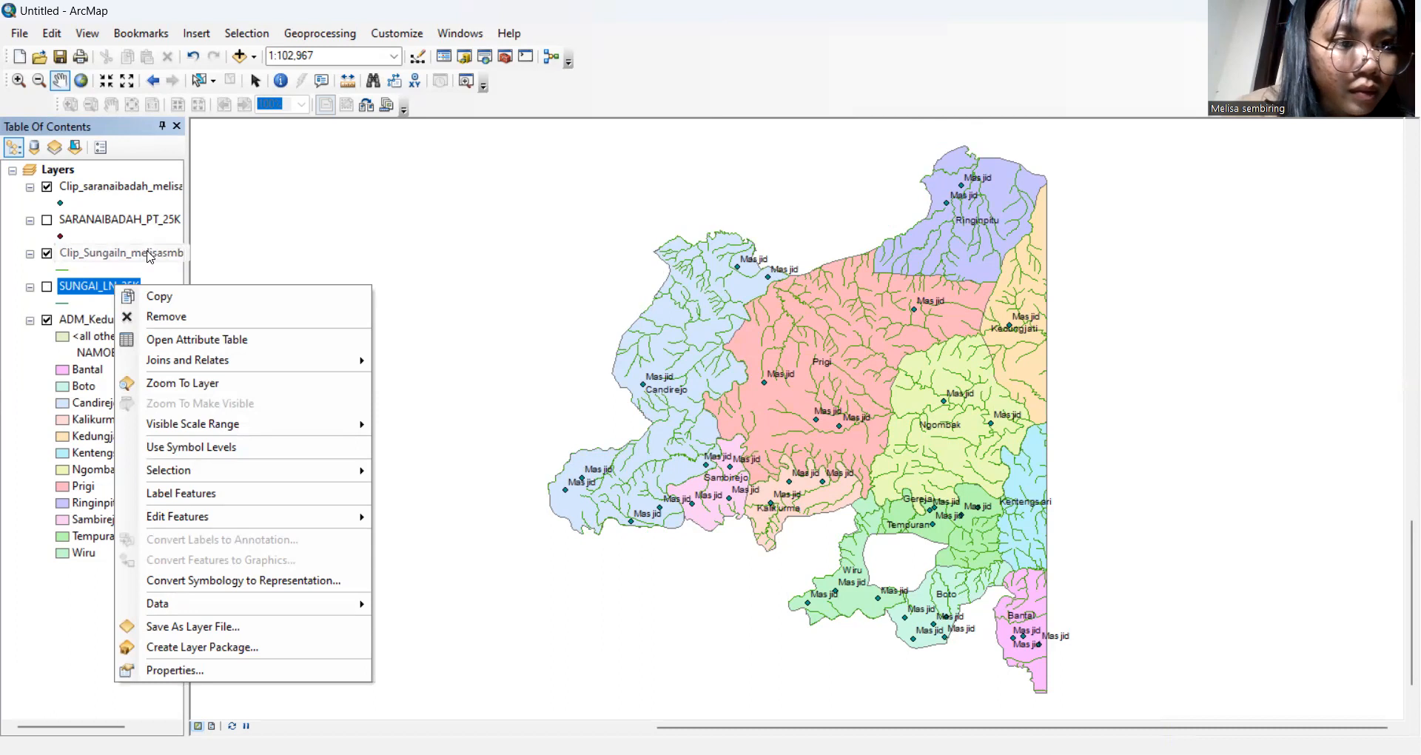
left_click(770, 65)
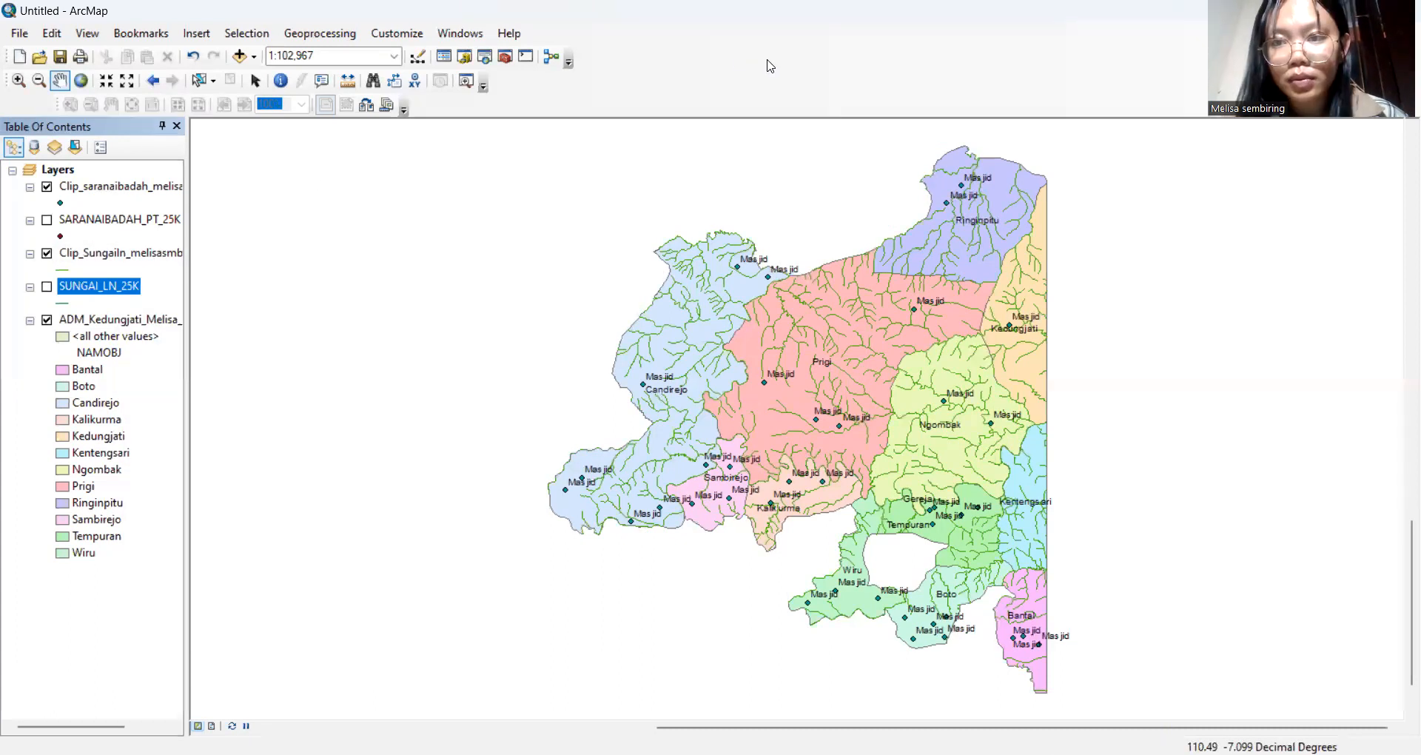
left_click(148, 255)
right_click(147, 255)
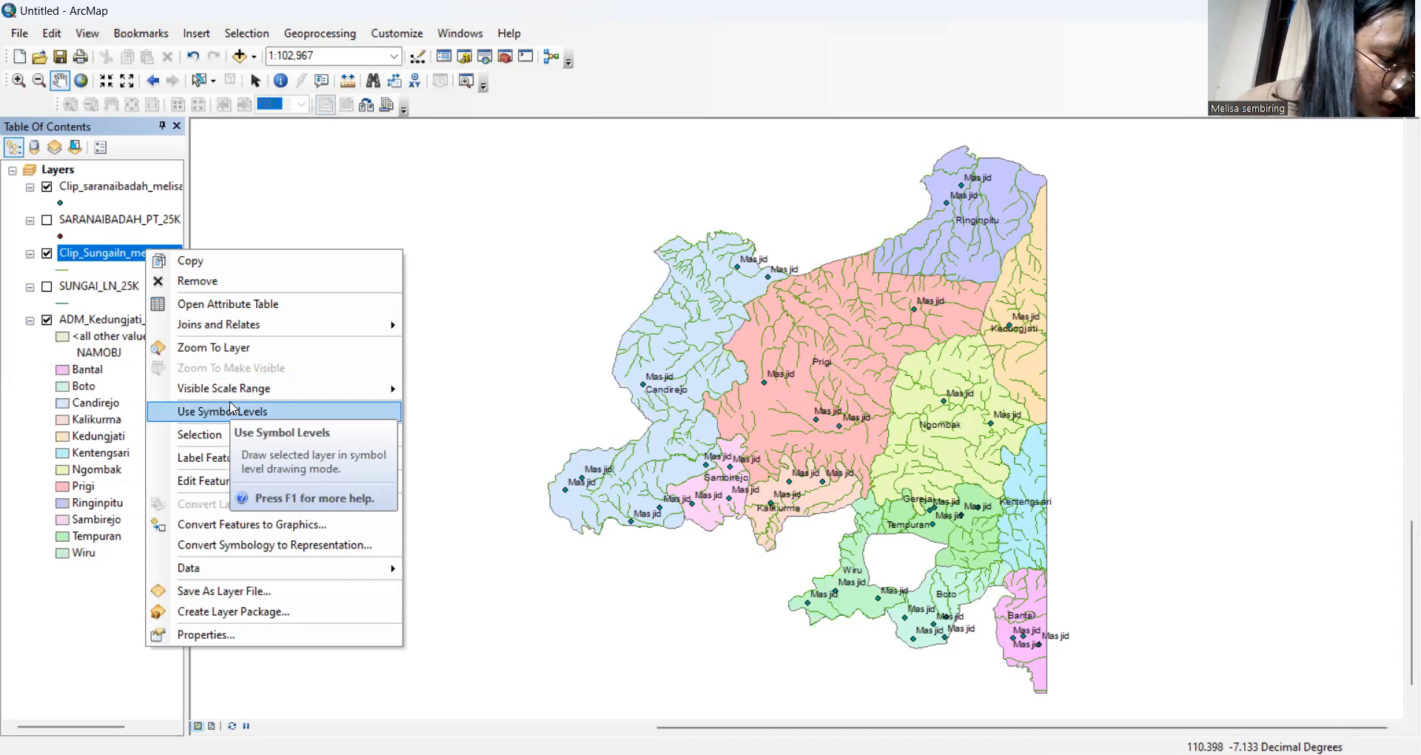
left_click(207, 634)
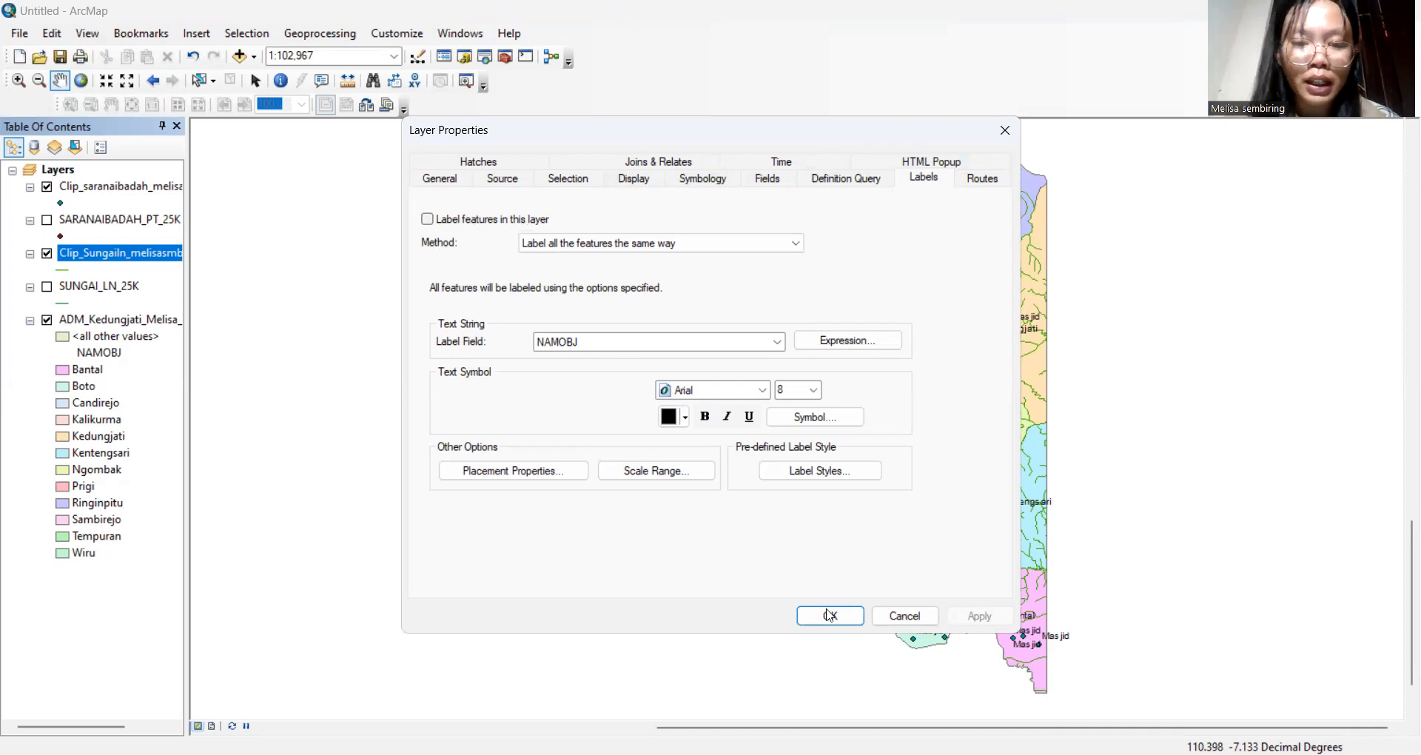
left_click(828, 617)
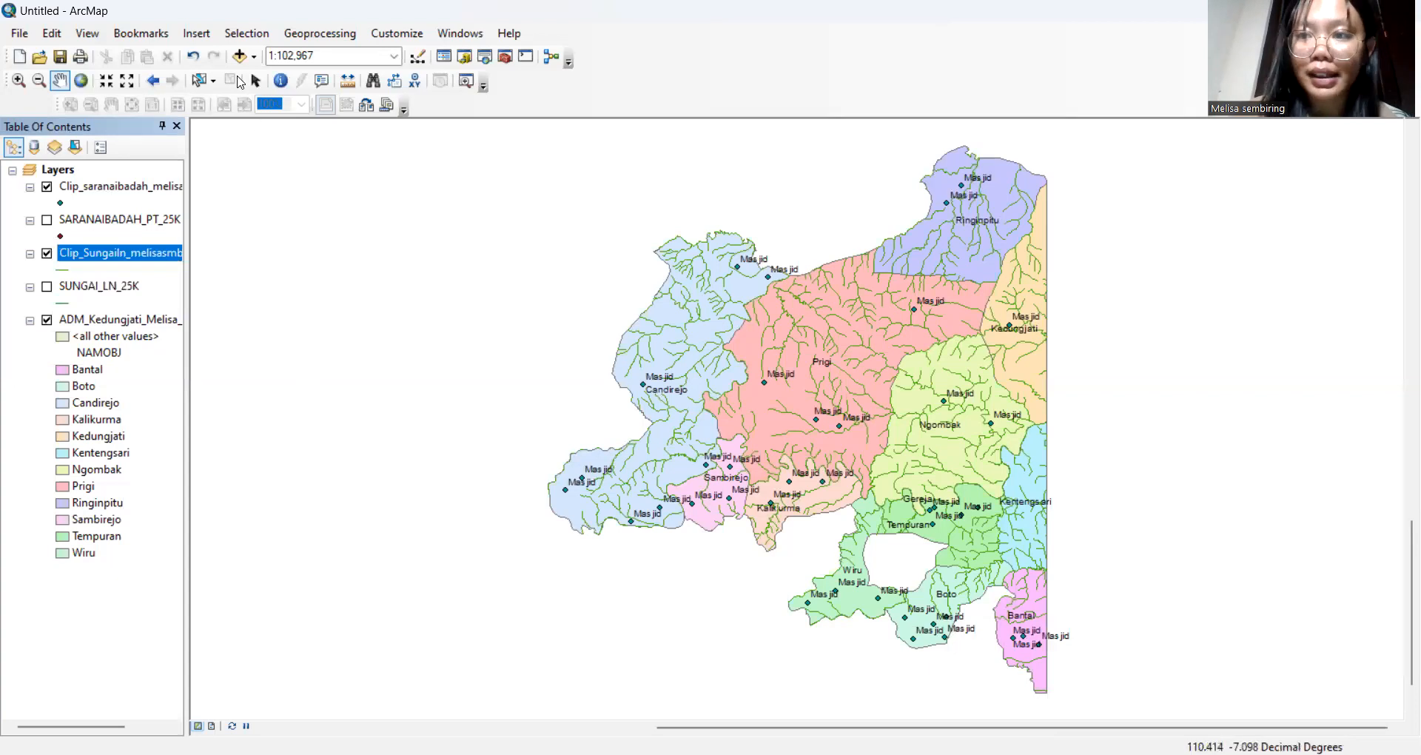
Add the AGRISAWAH_AR_25K rice-field shapefile to the map
left_click(240, 55)
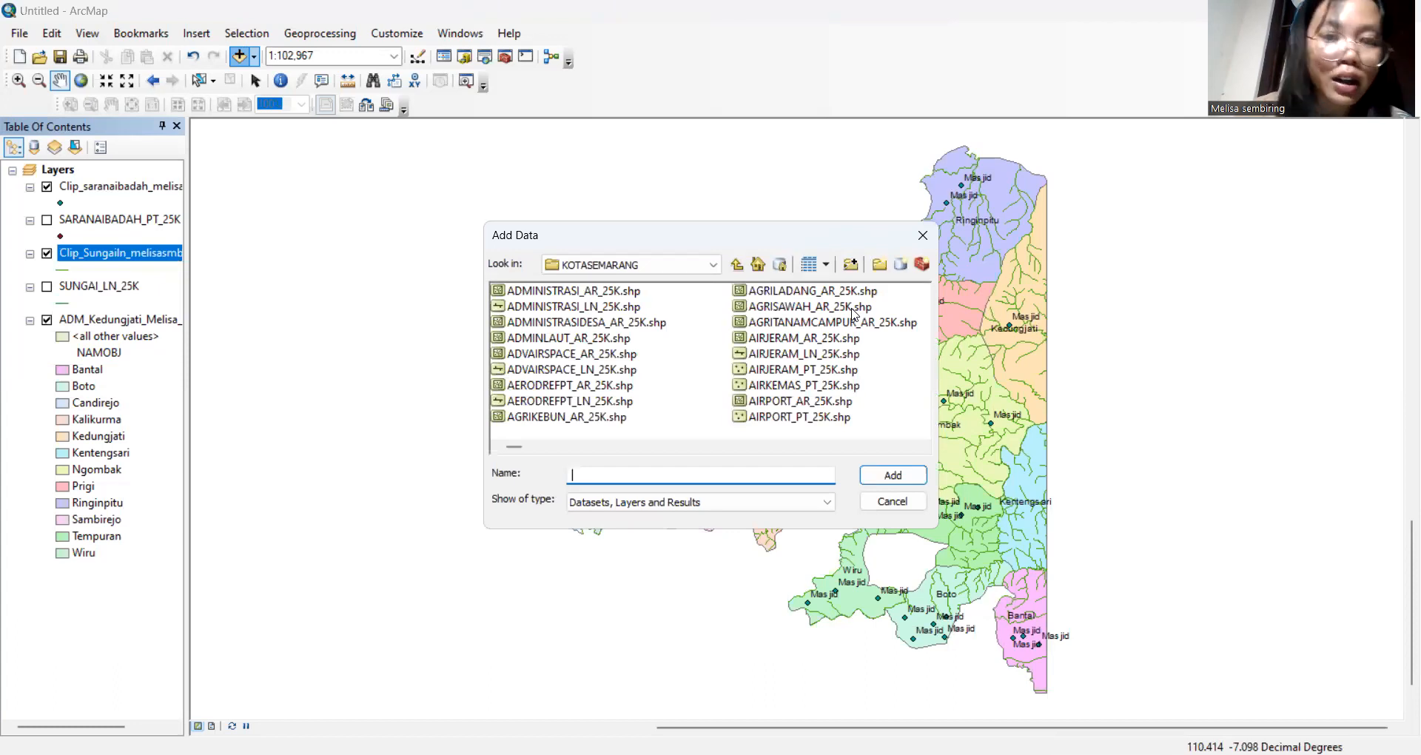
left_click(844, 311)
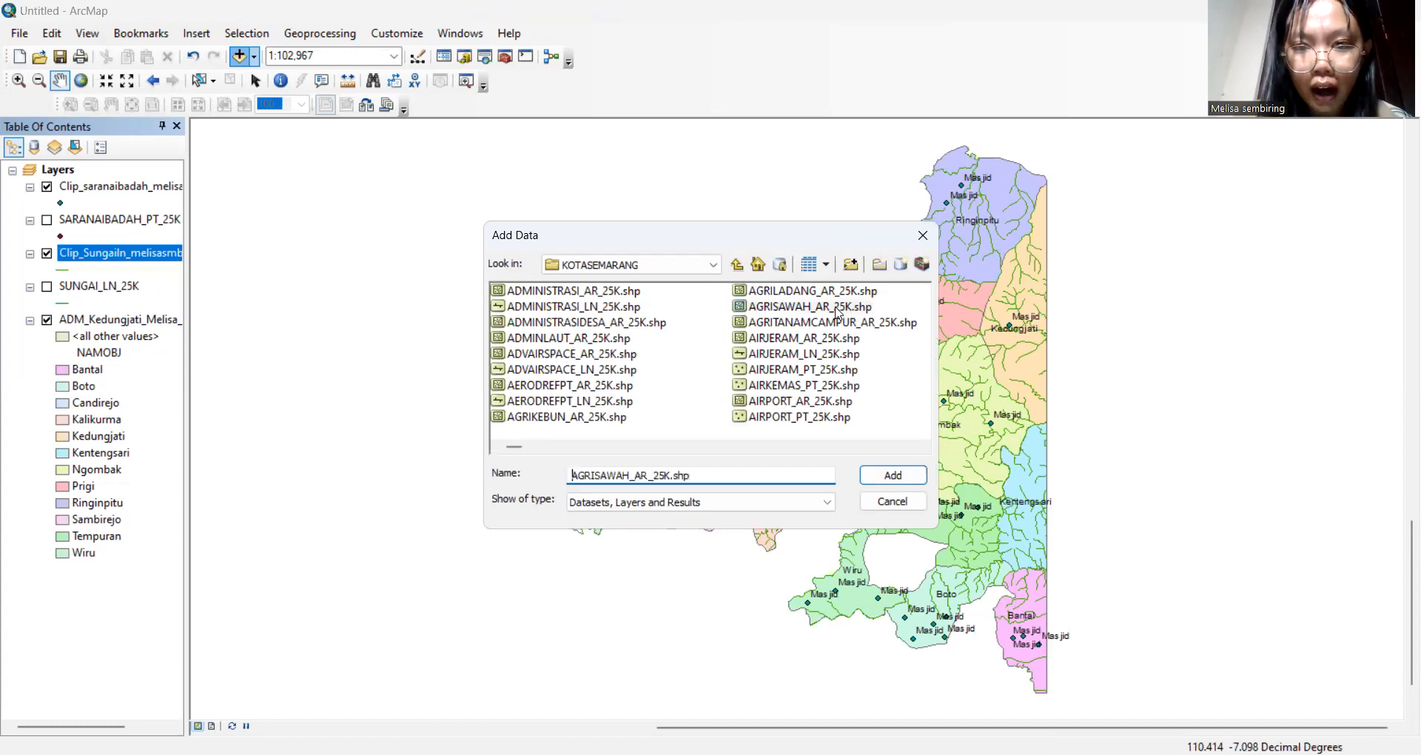
left_click(904, 481)
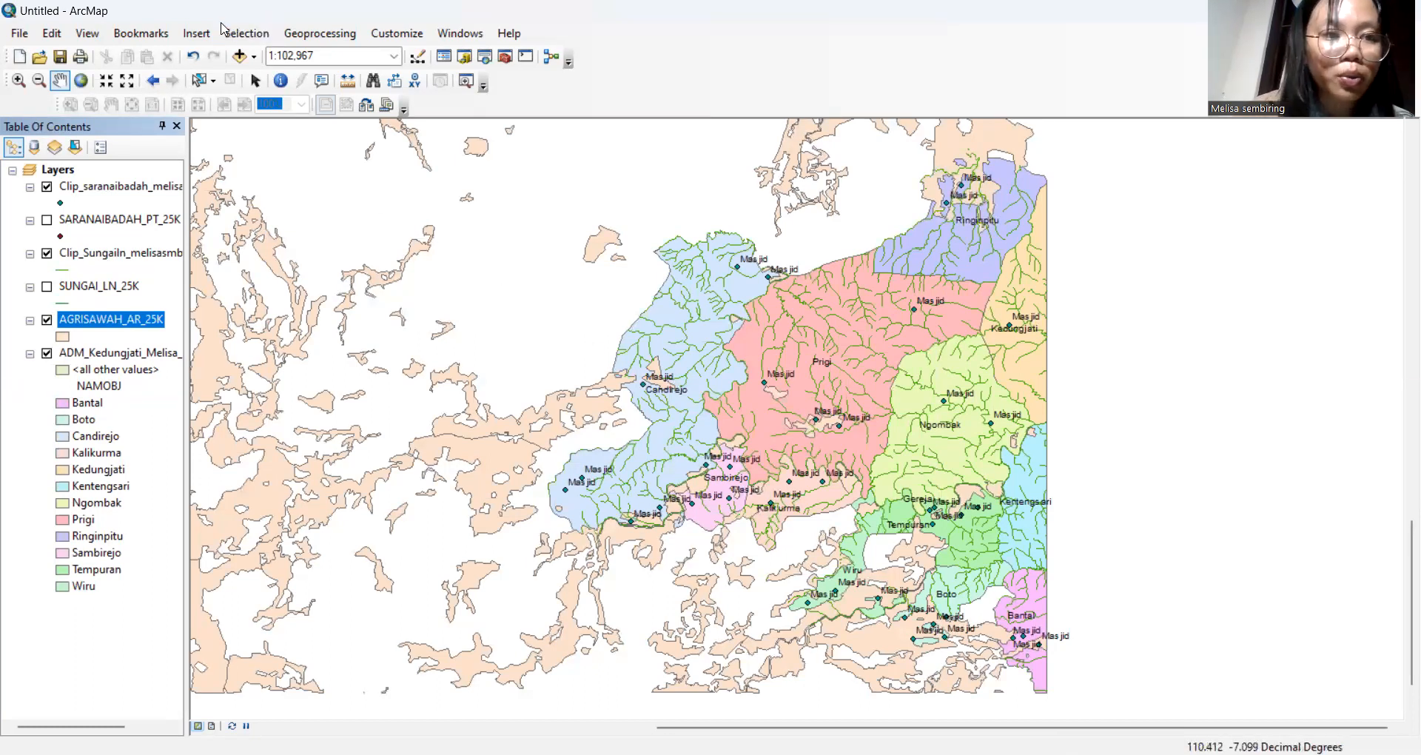
Set up Clip with AGRISAWAH_AR_25K as input and the Kedungjati village boundary as clip features
left_click(343, 32)
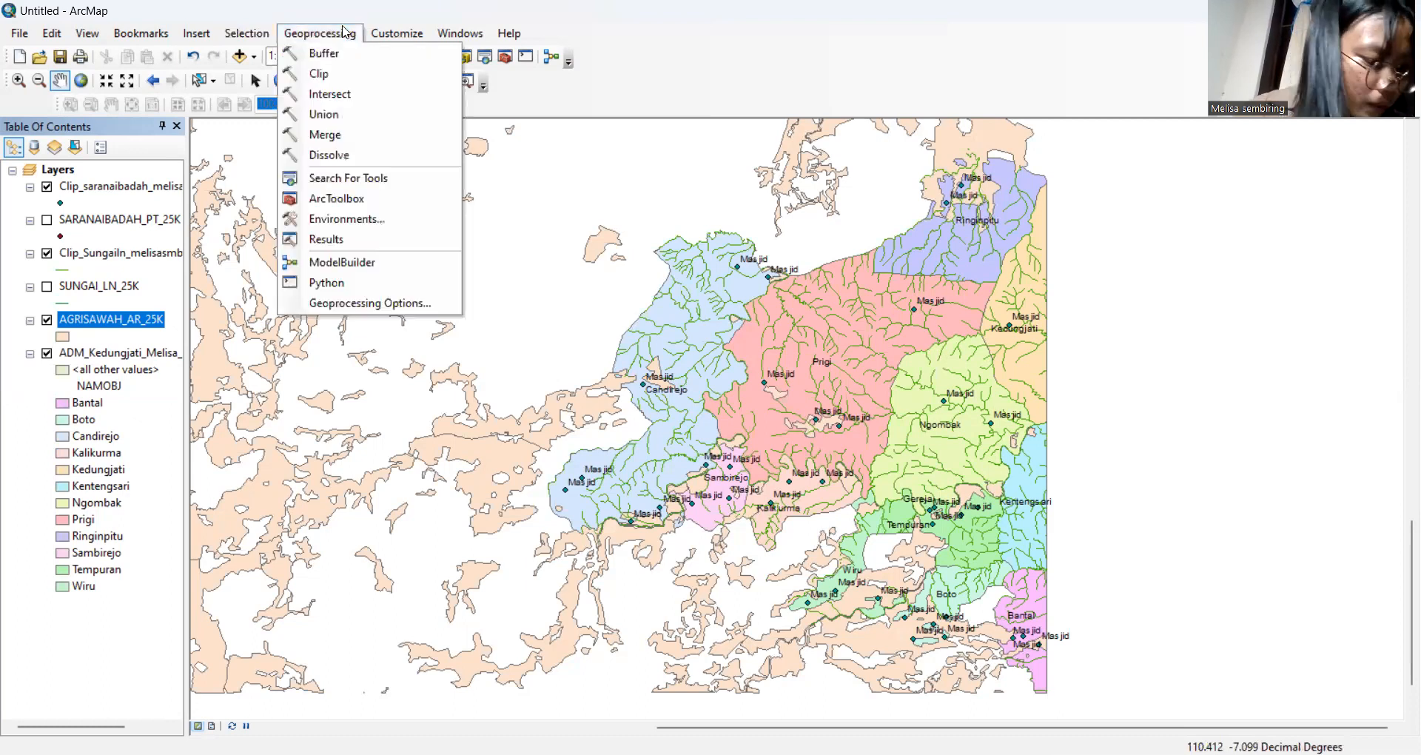
left_click(383, 75)
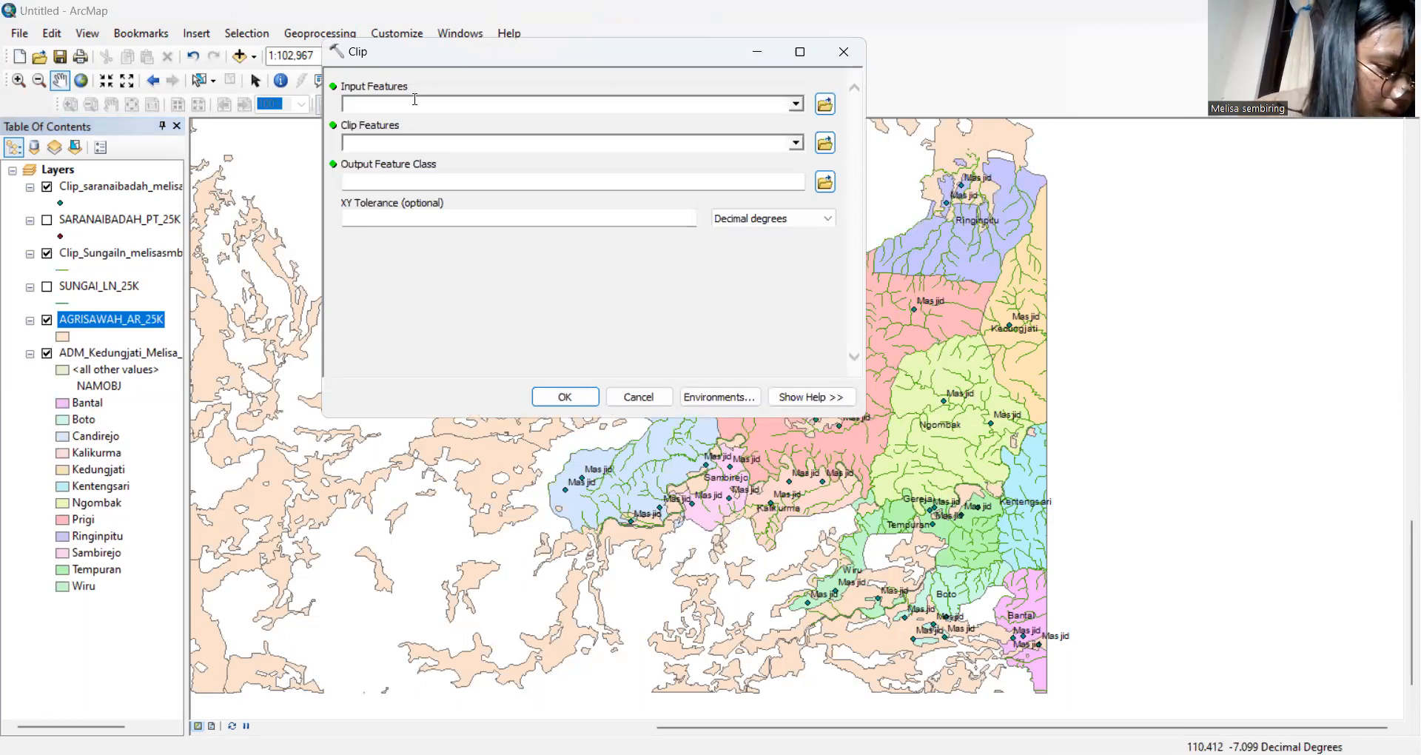
left_click(797, 103)
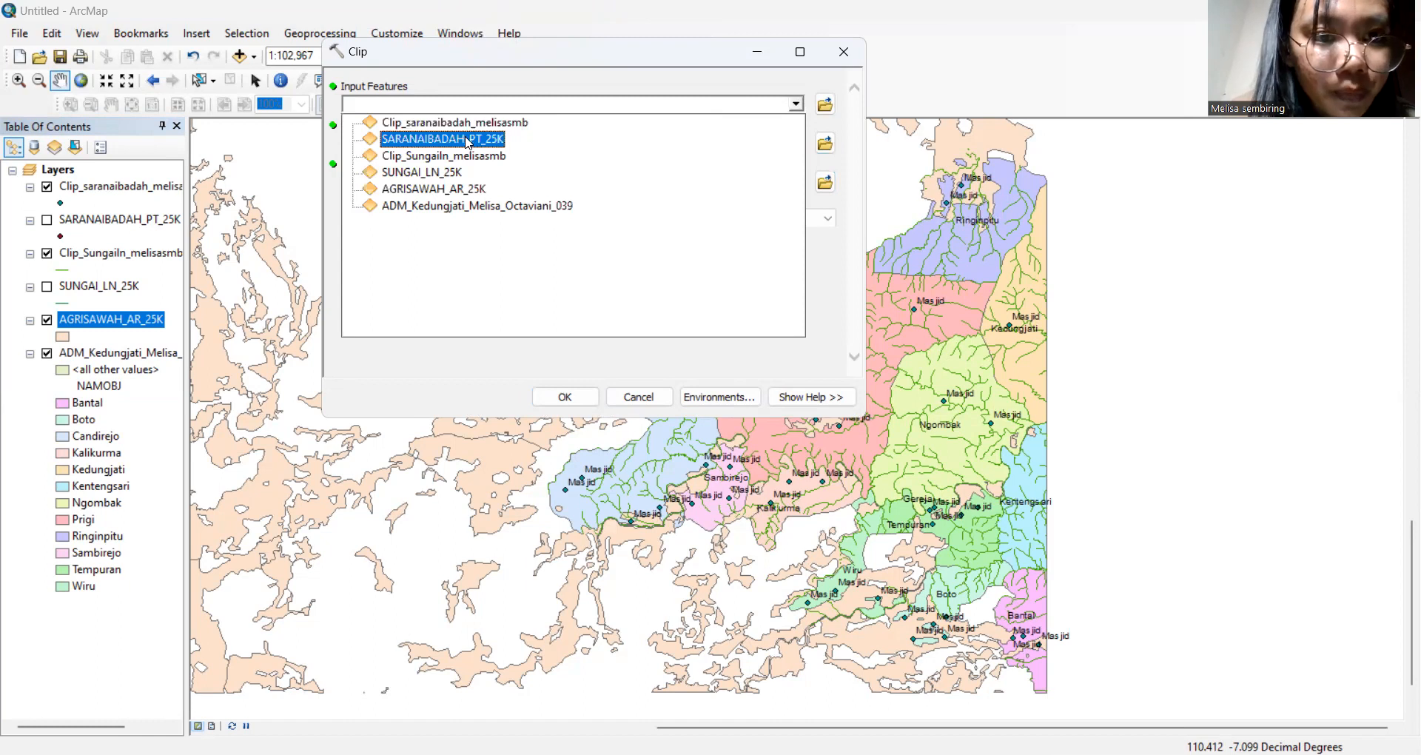
left_click(461, 190)
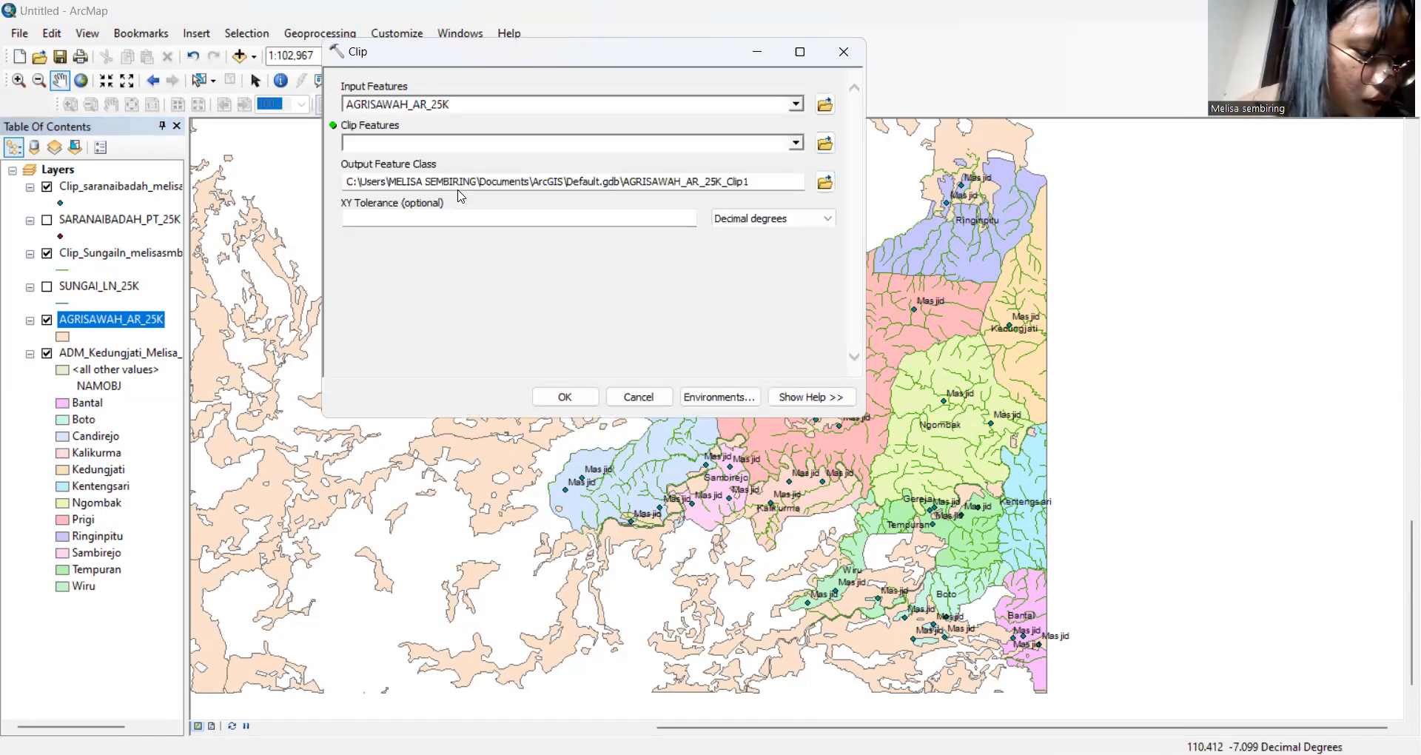
left_click(796, 143)
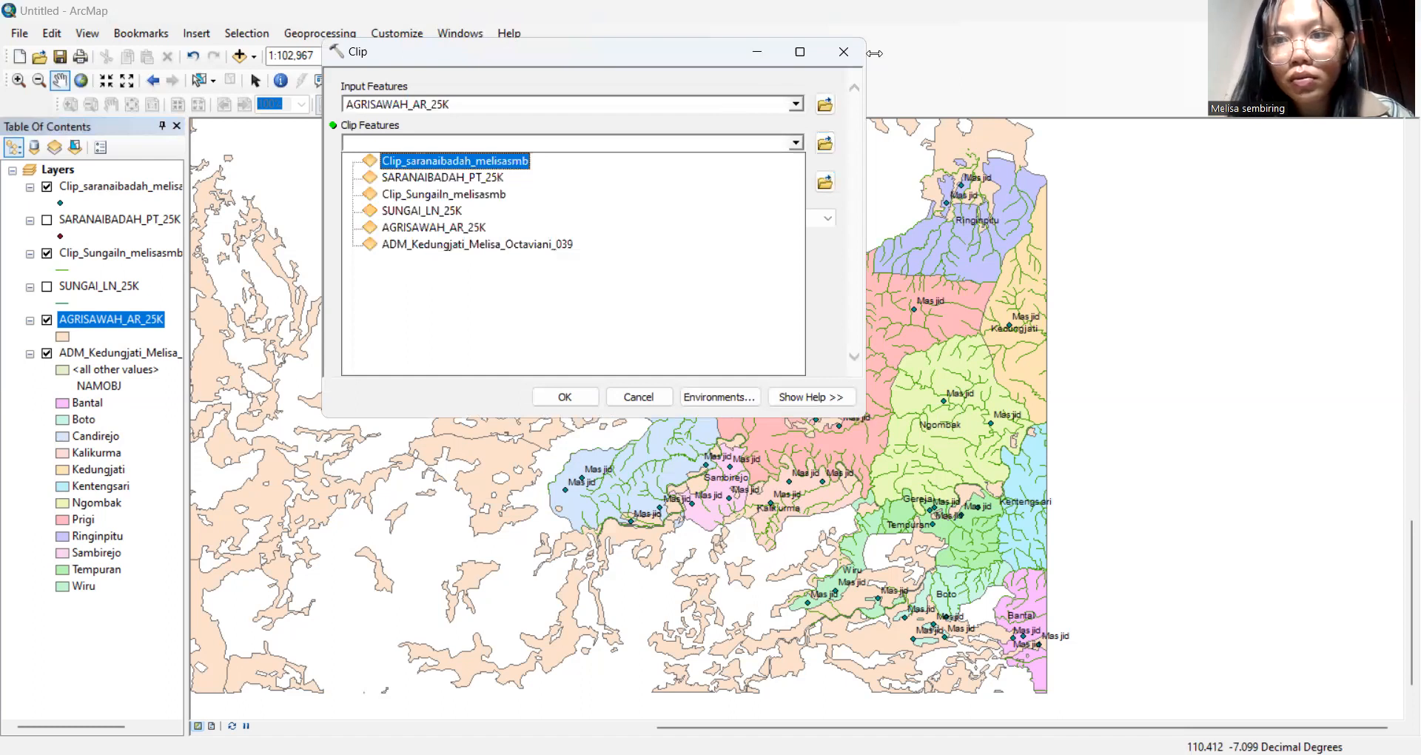
left_click(875, 52)
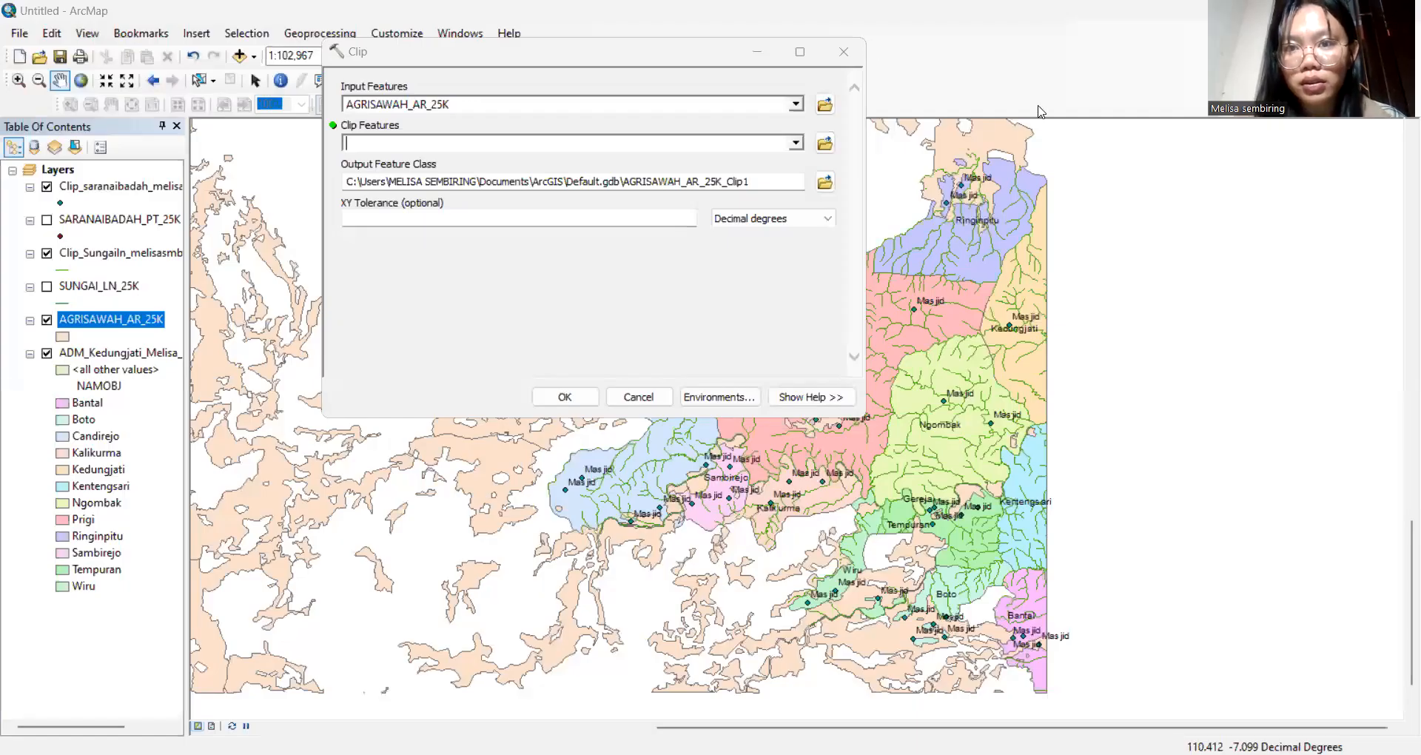
left_click(796, 144)
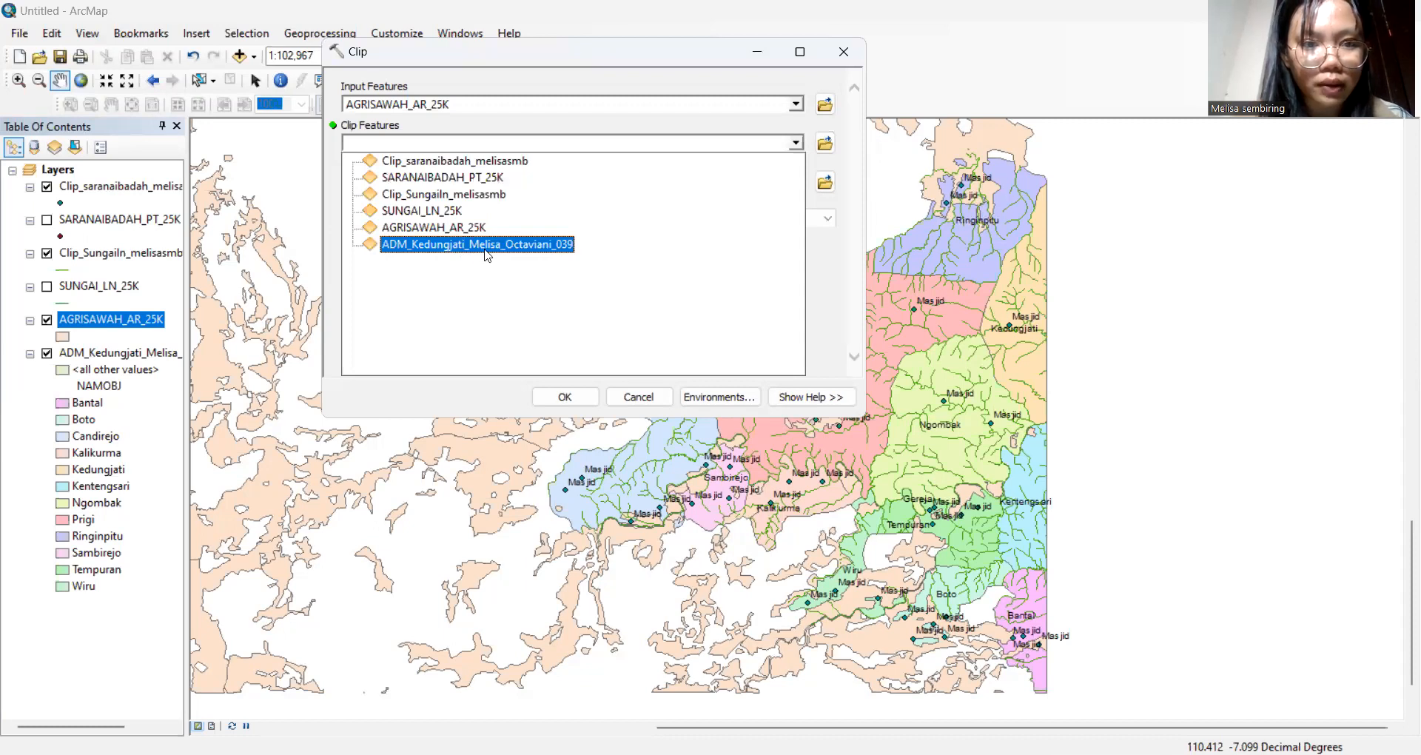
left_click(482, 245)
Name the output Clip_Agrisawah plus the author's name and run the clip
left_click_drag(770, 181, 310, 214)
key("BackSpace")
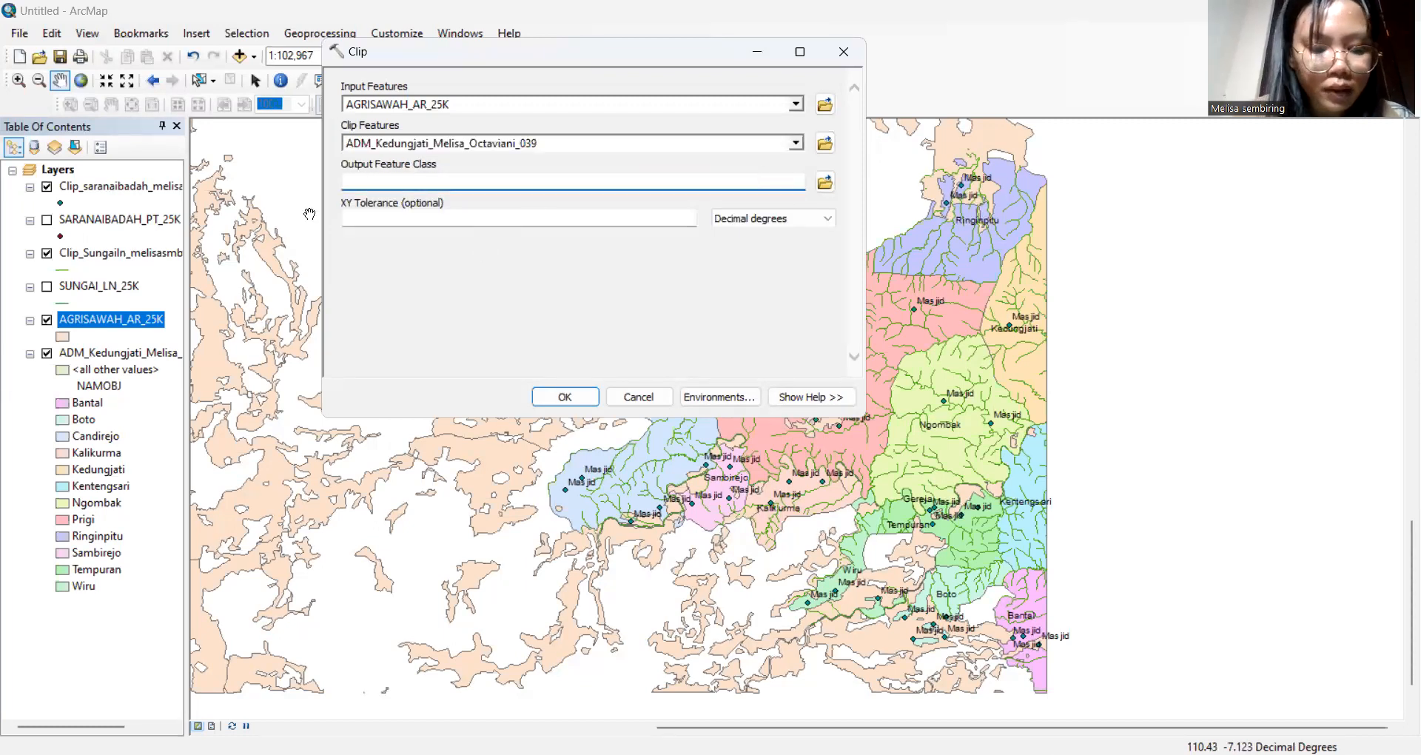
type("Clip_Agrisawah_")
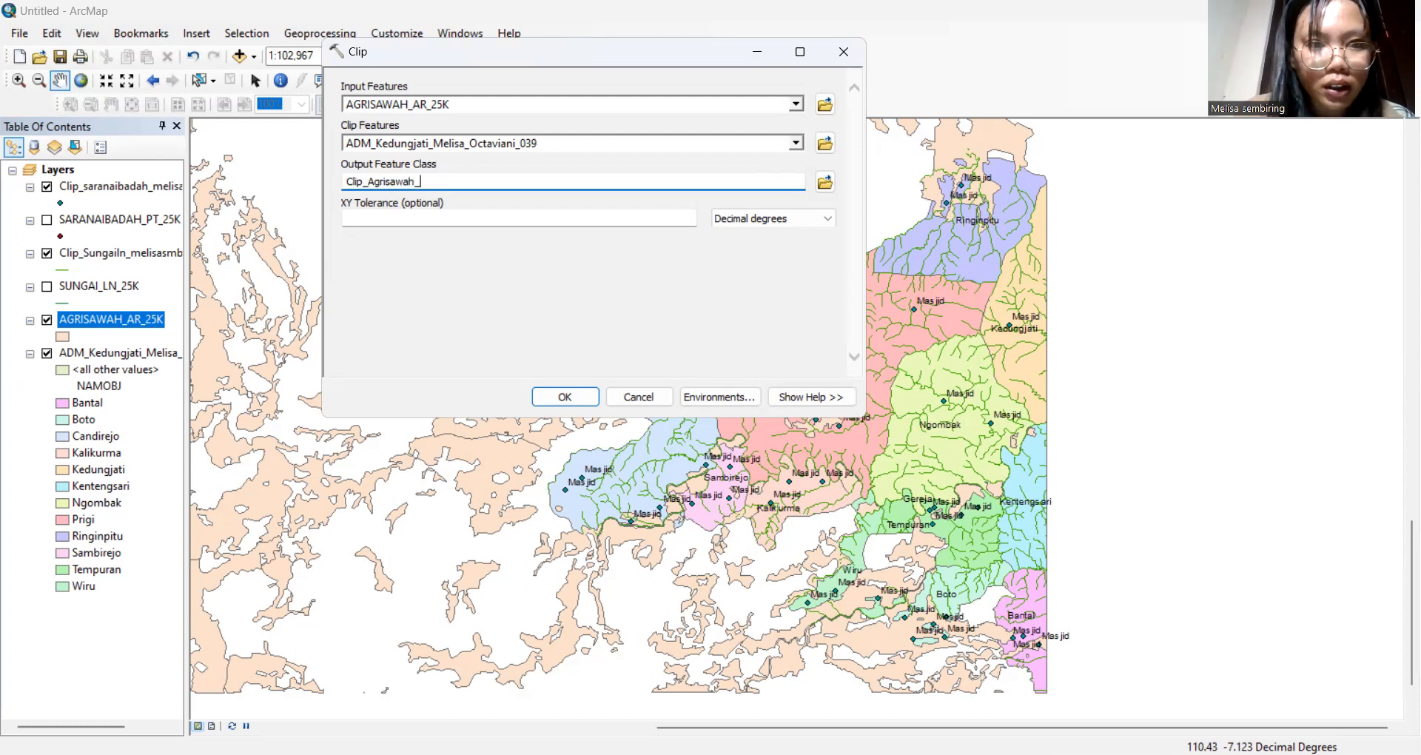
type("me")
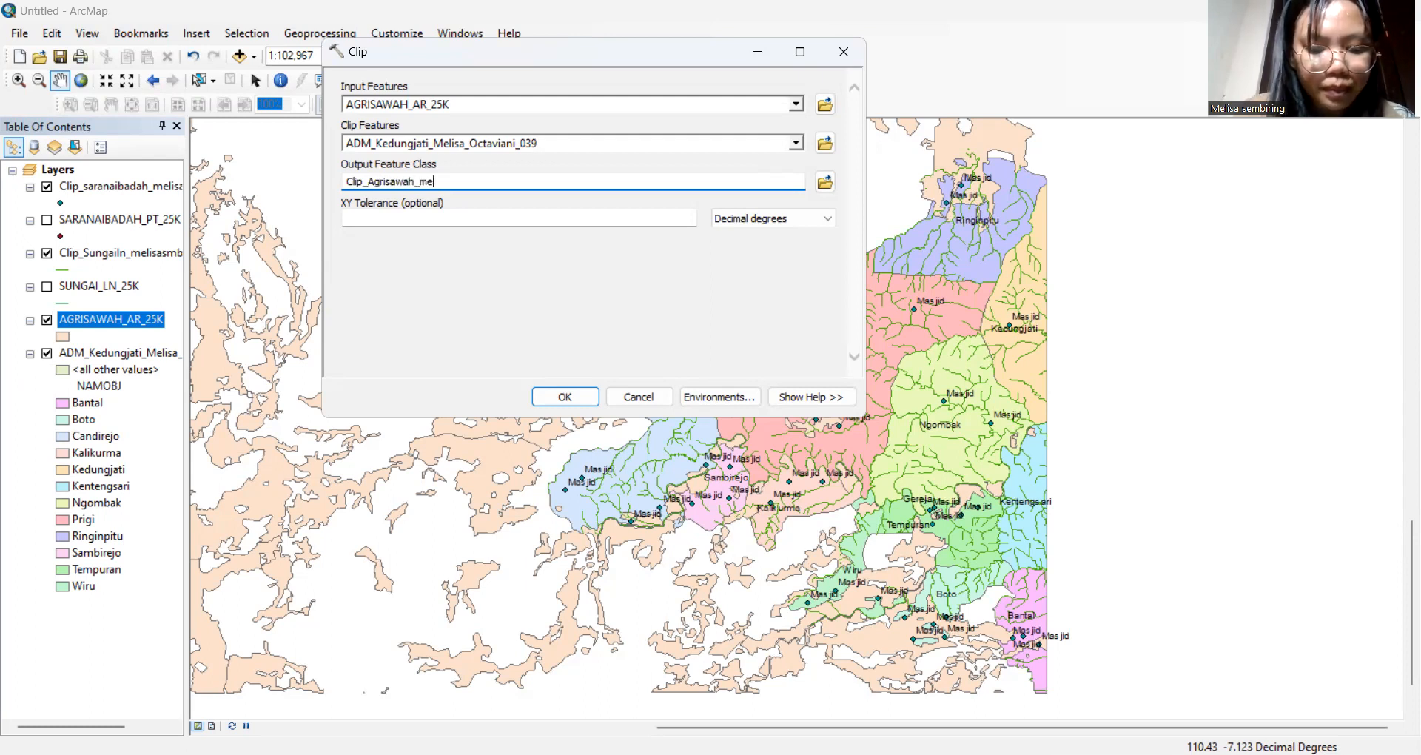
type("lisasmb")
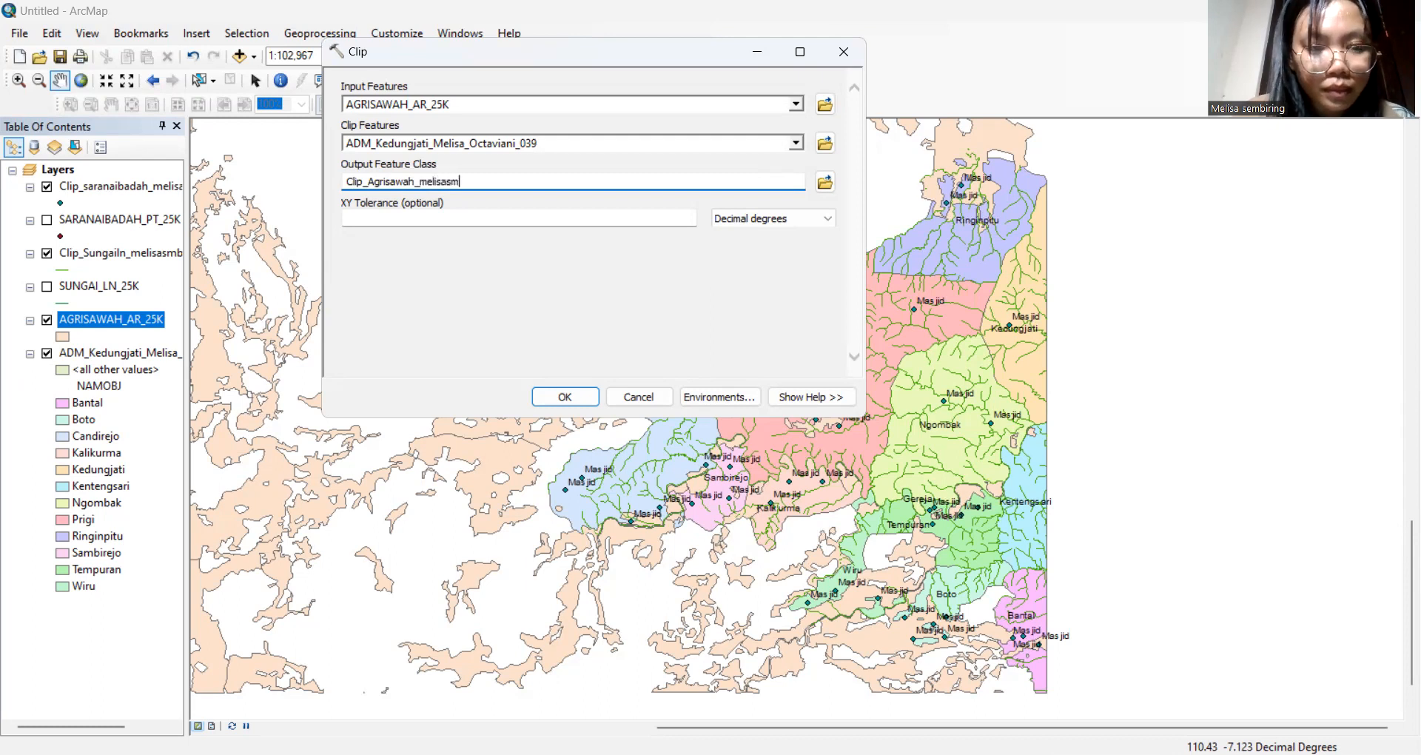
left_click(559, 398)
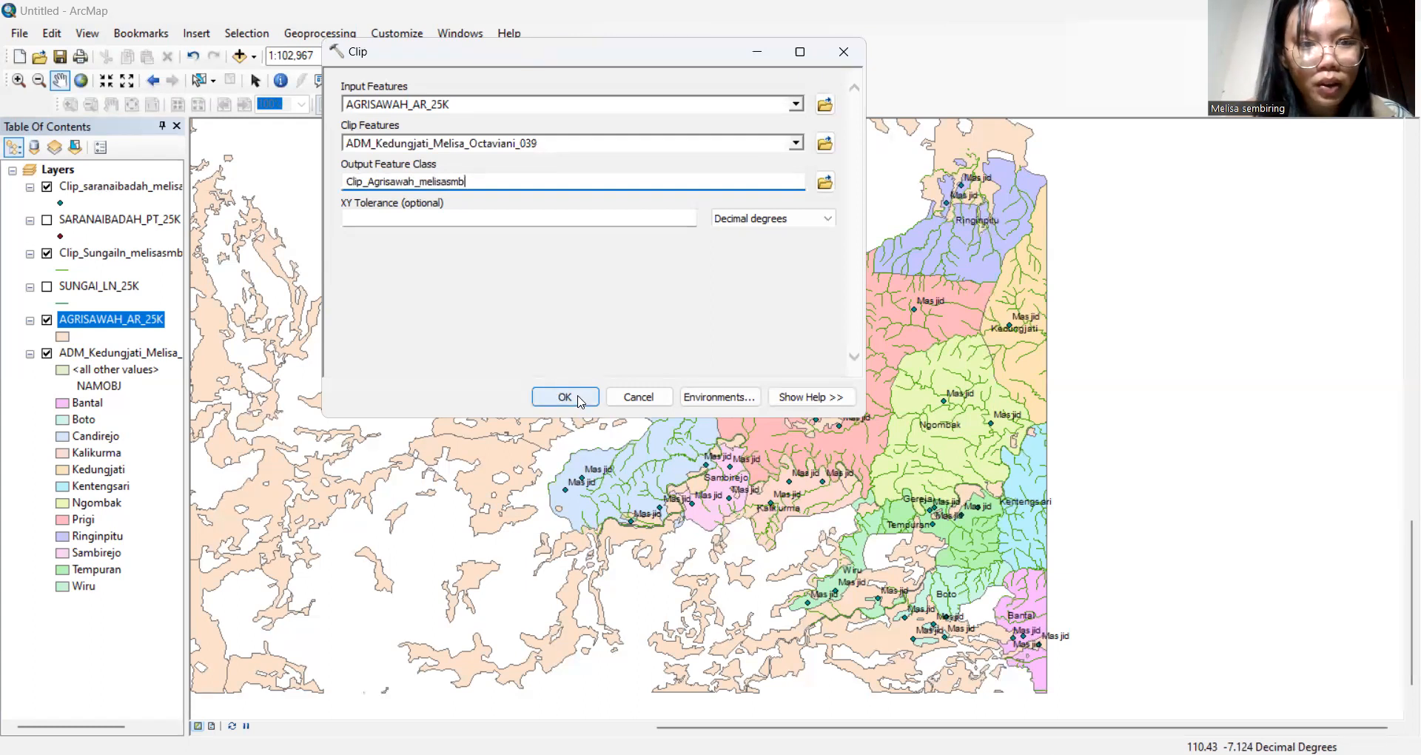
left_click(581, 398)
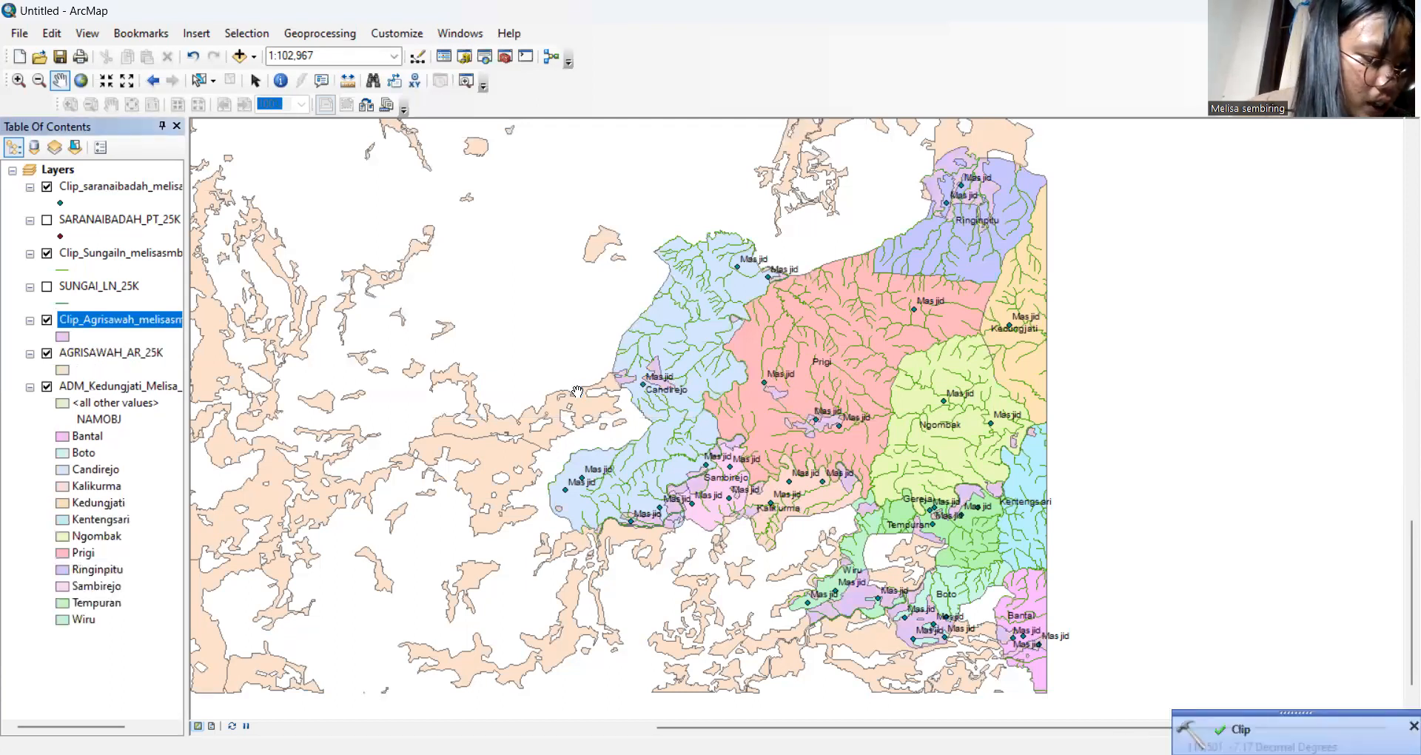
Hide the original AGRISAWAH_AR_25K layer and bring up the Add Data window
left_click(47, 353)
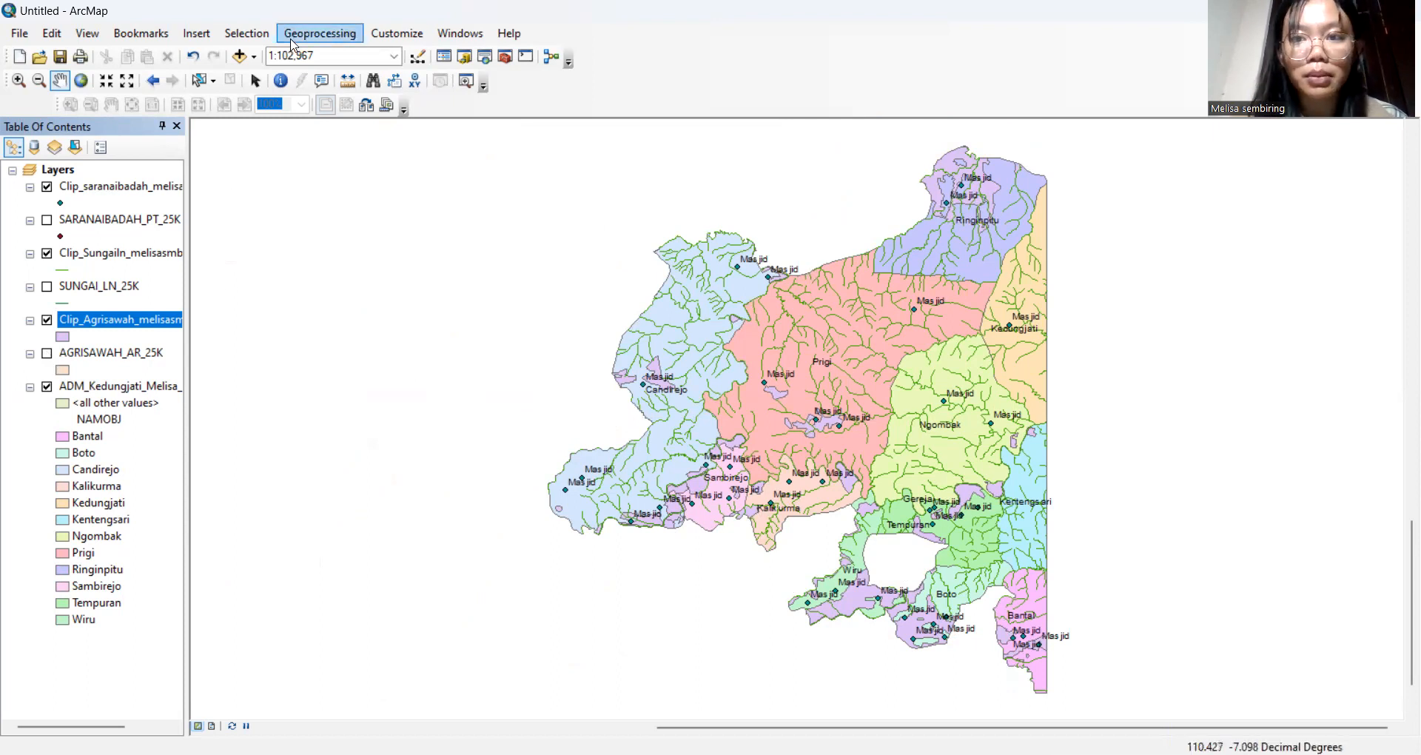
left_click(240, 54)
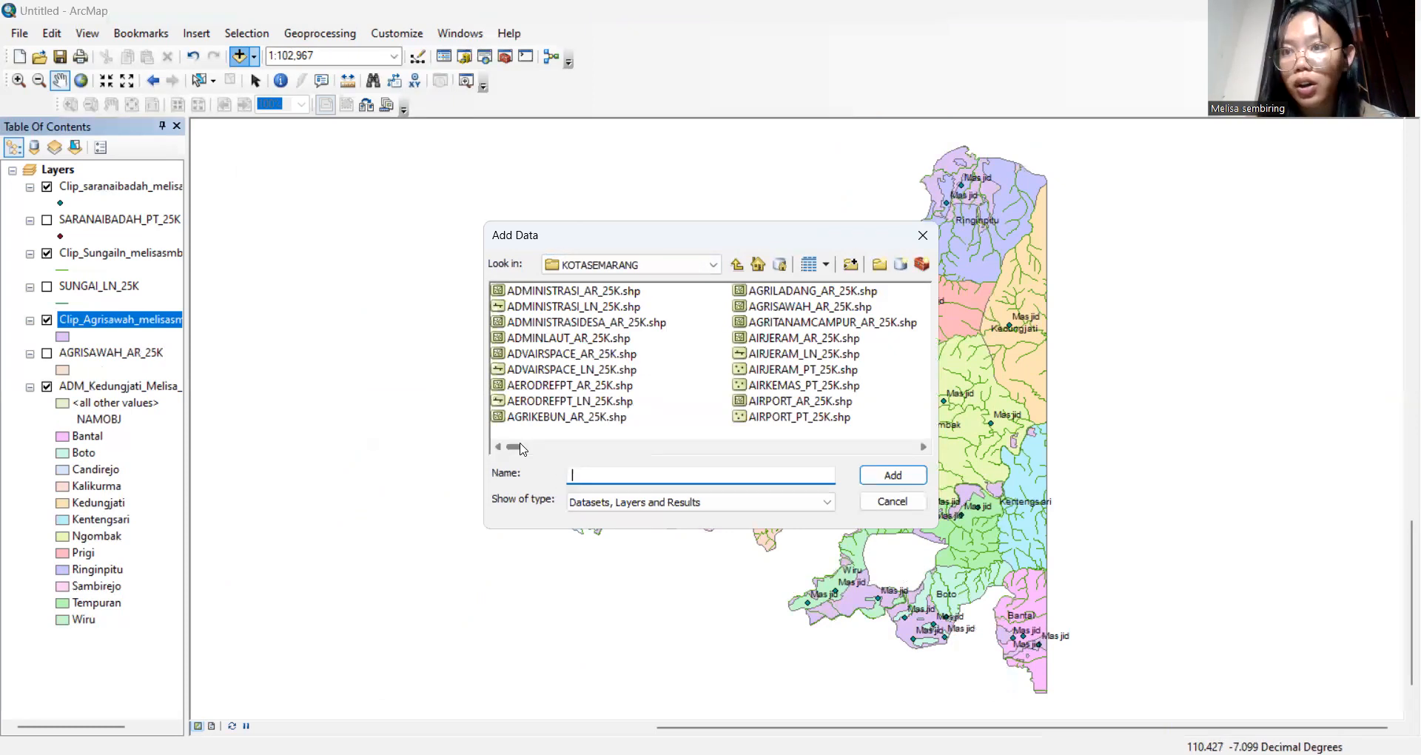
Add the PEMUKIMAN_AR_25K.shp settlement shapefile from Add Data to the map
left_click_drag(521, 448, 766, 465)
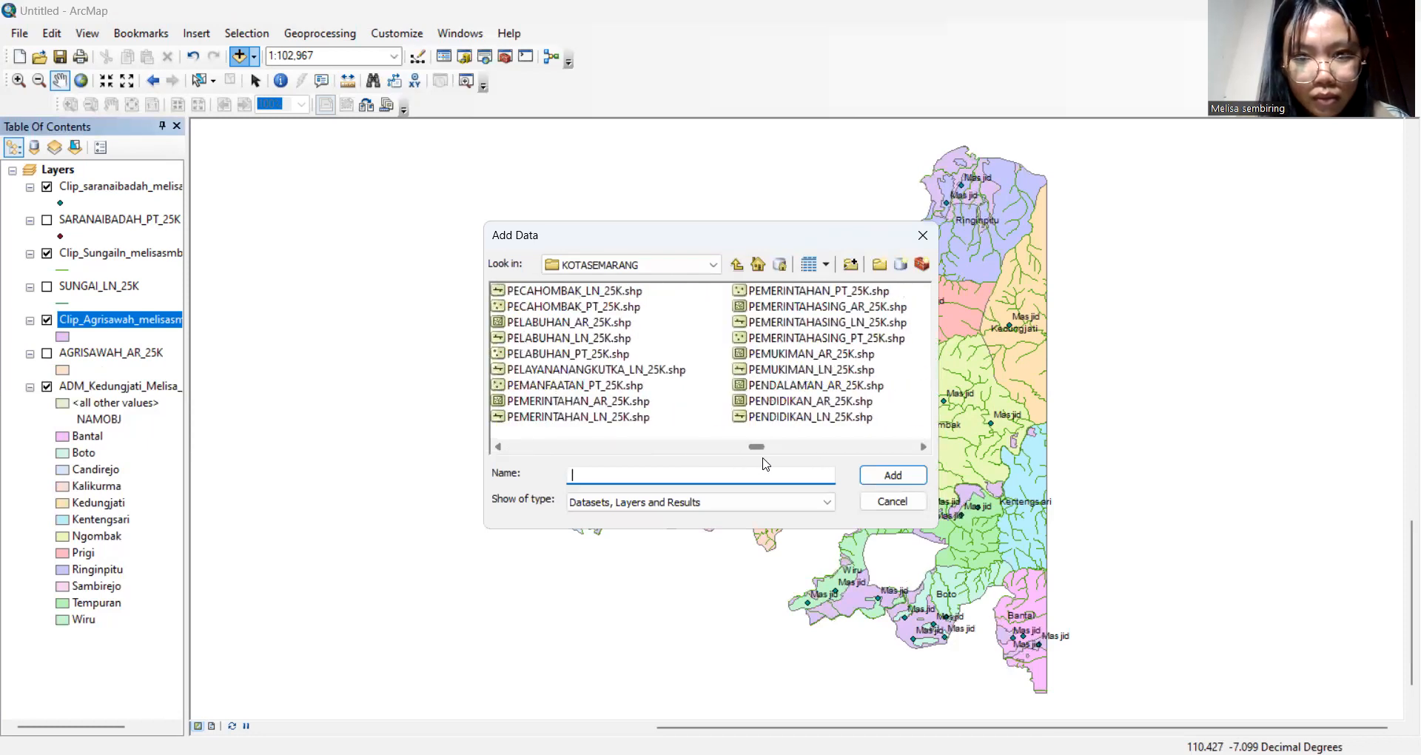
left_click_drag(765, 464, 780, 464)
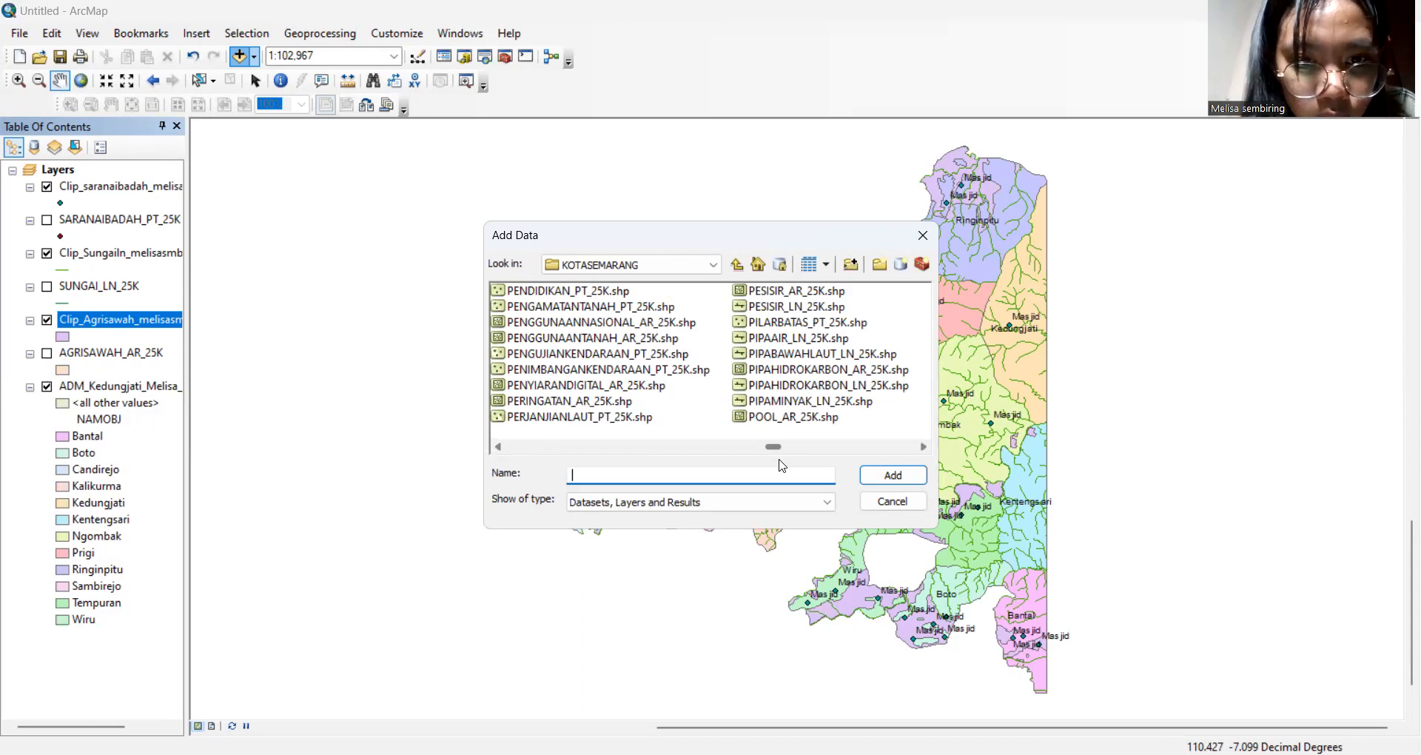
left_click_drag(780, 464, 766, 457)
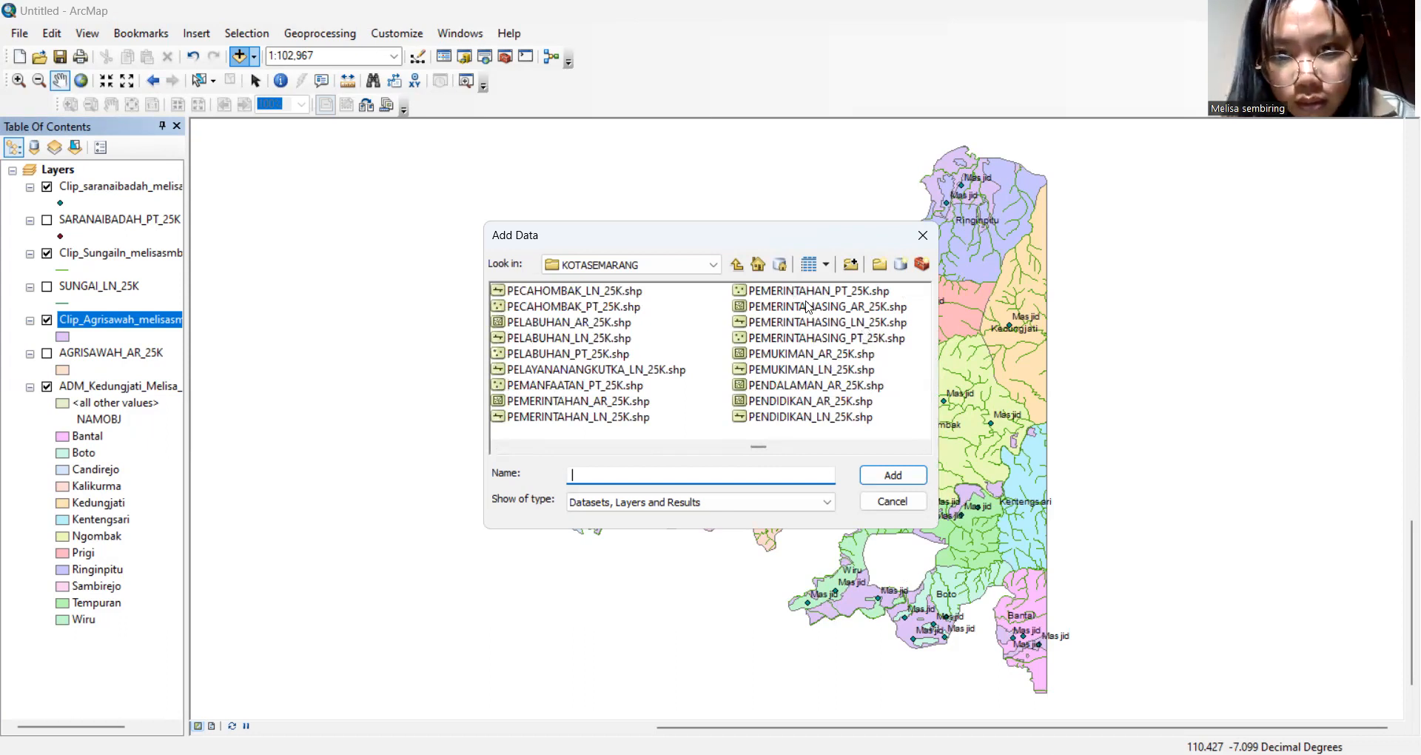
left_click(844, 355)
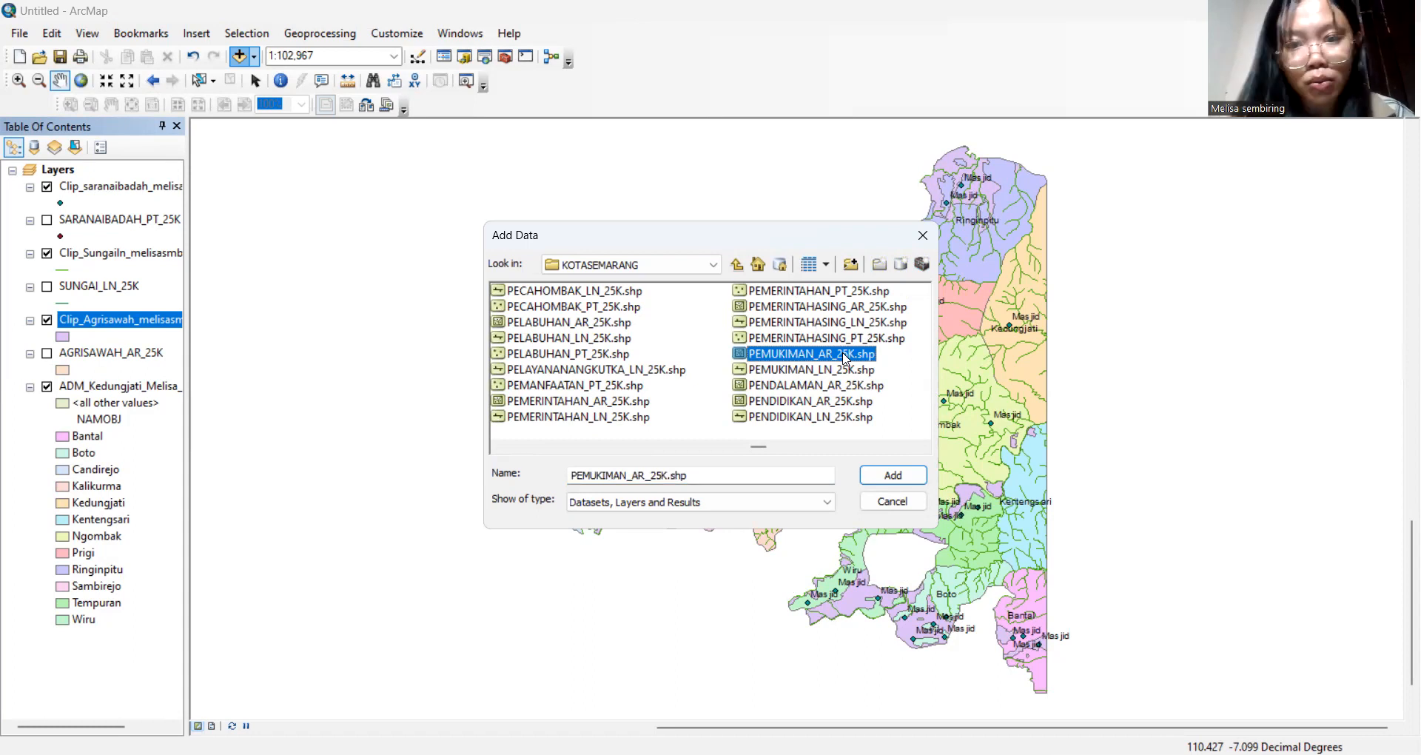
left_click(905, 477)
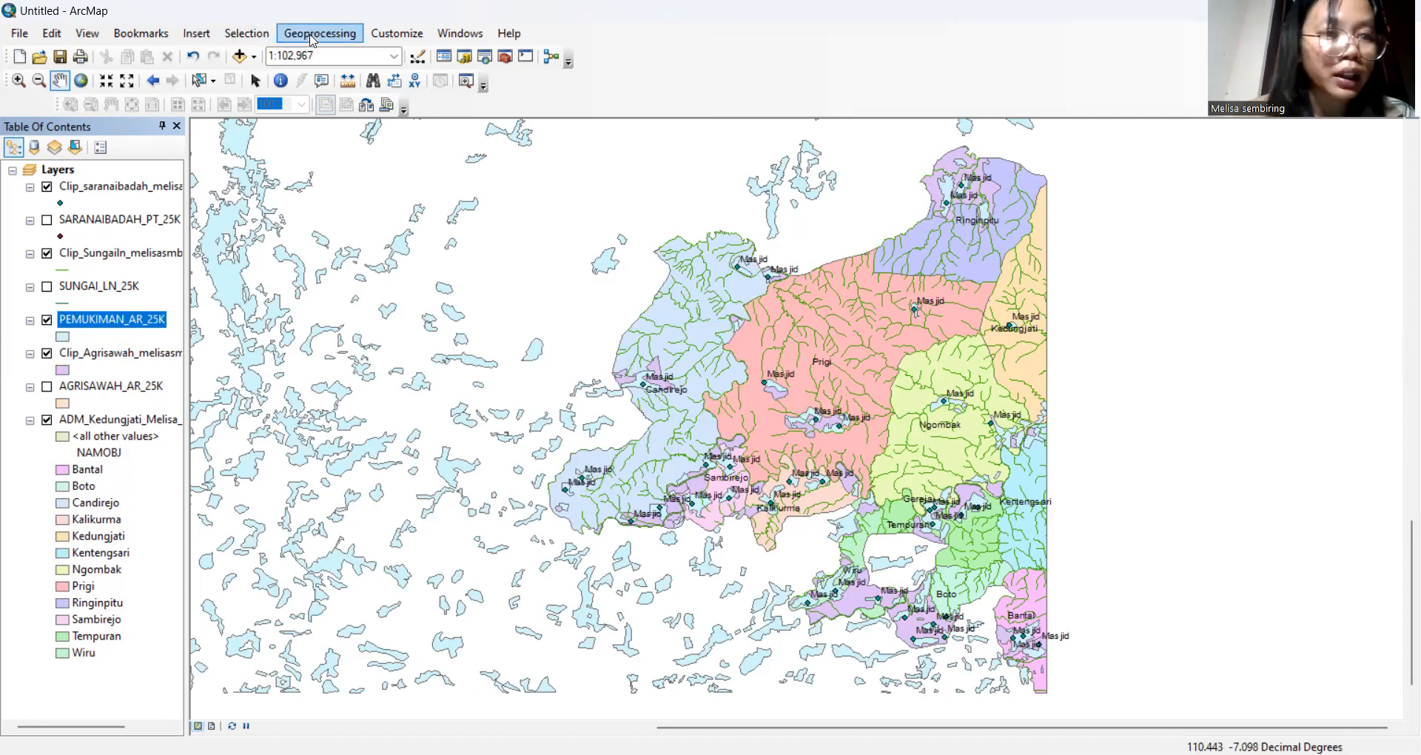
Clip PEMUKIMAN_AR_25K to the ADM_Kedungjati boundary, saving the output as Clip_Pemukiman_melisasmb
left_click(310, 38)
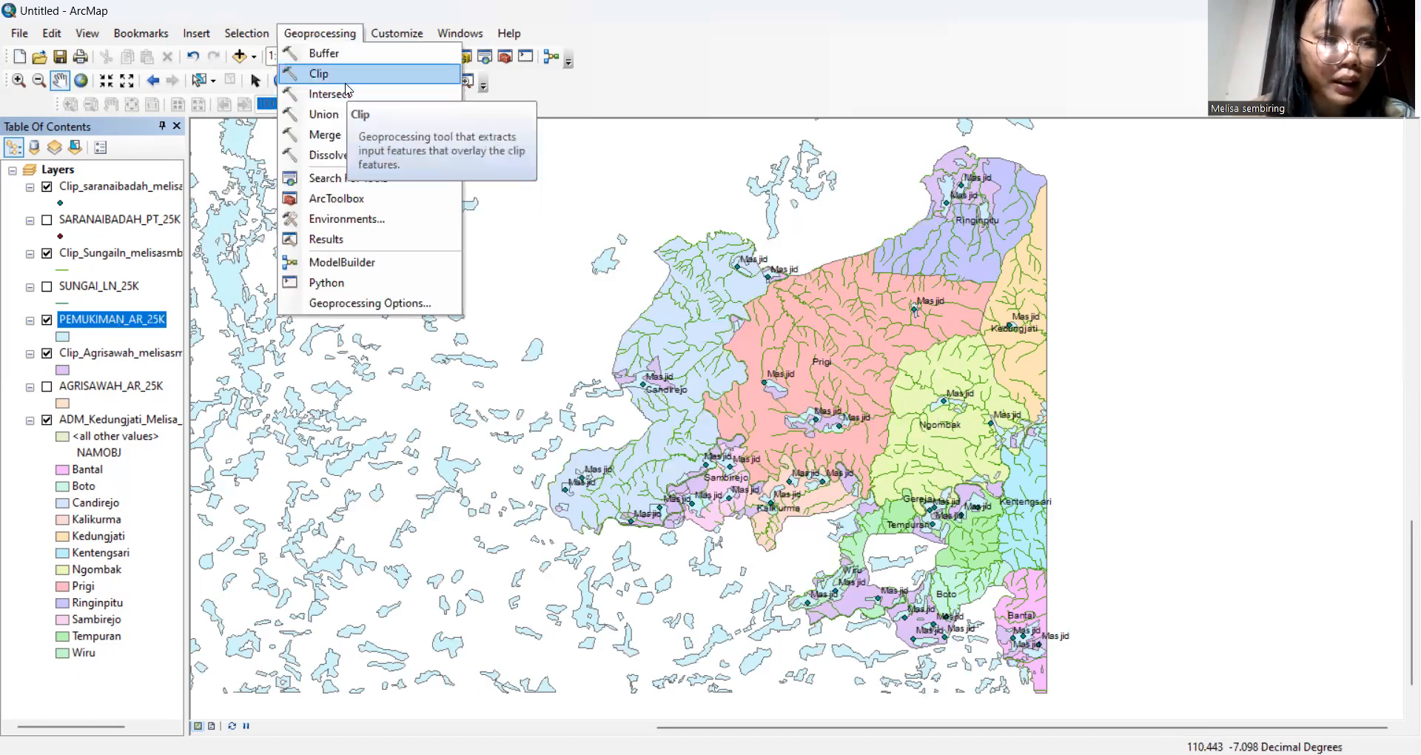
left_click(320, 74)
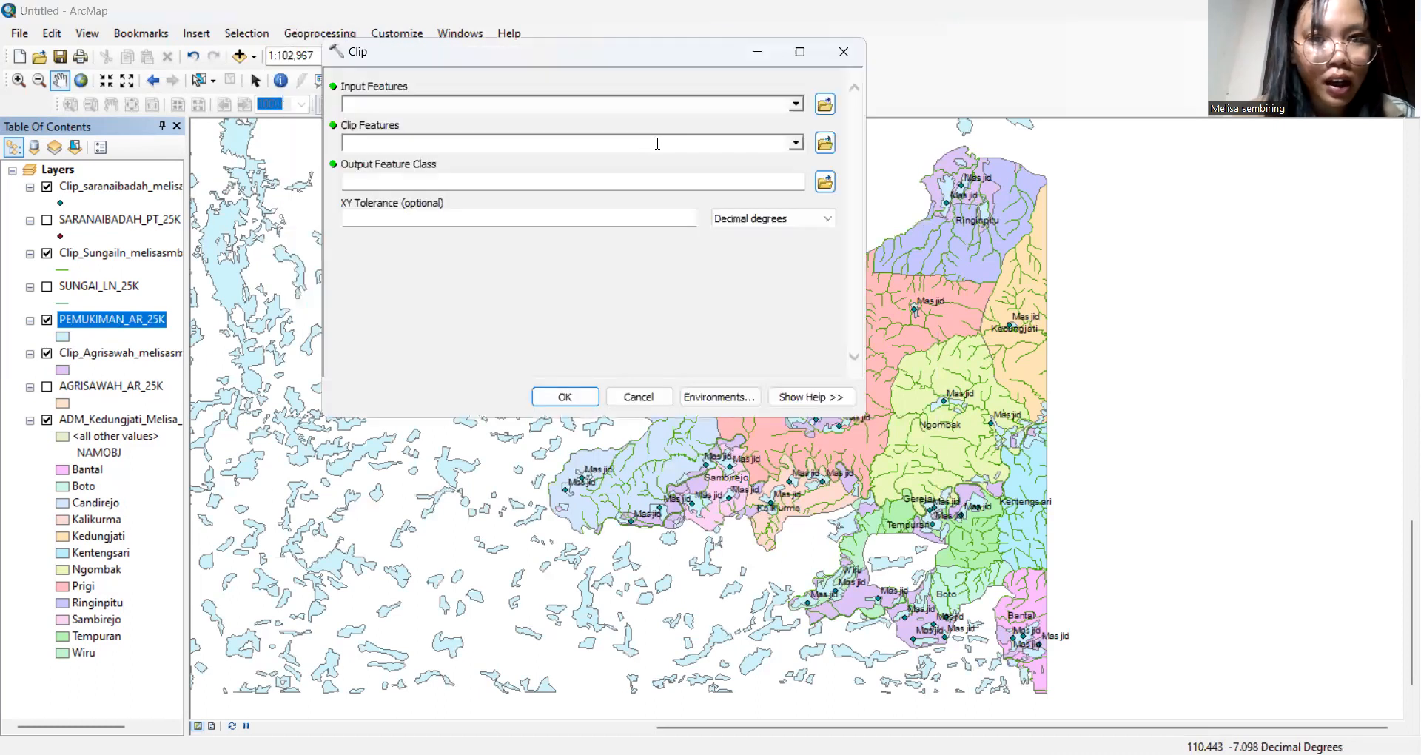
left_click(796, 105)
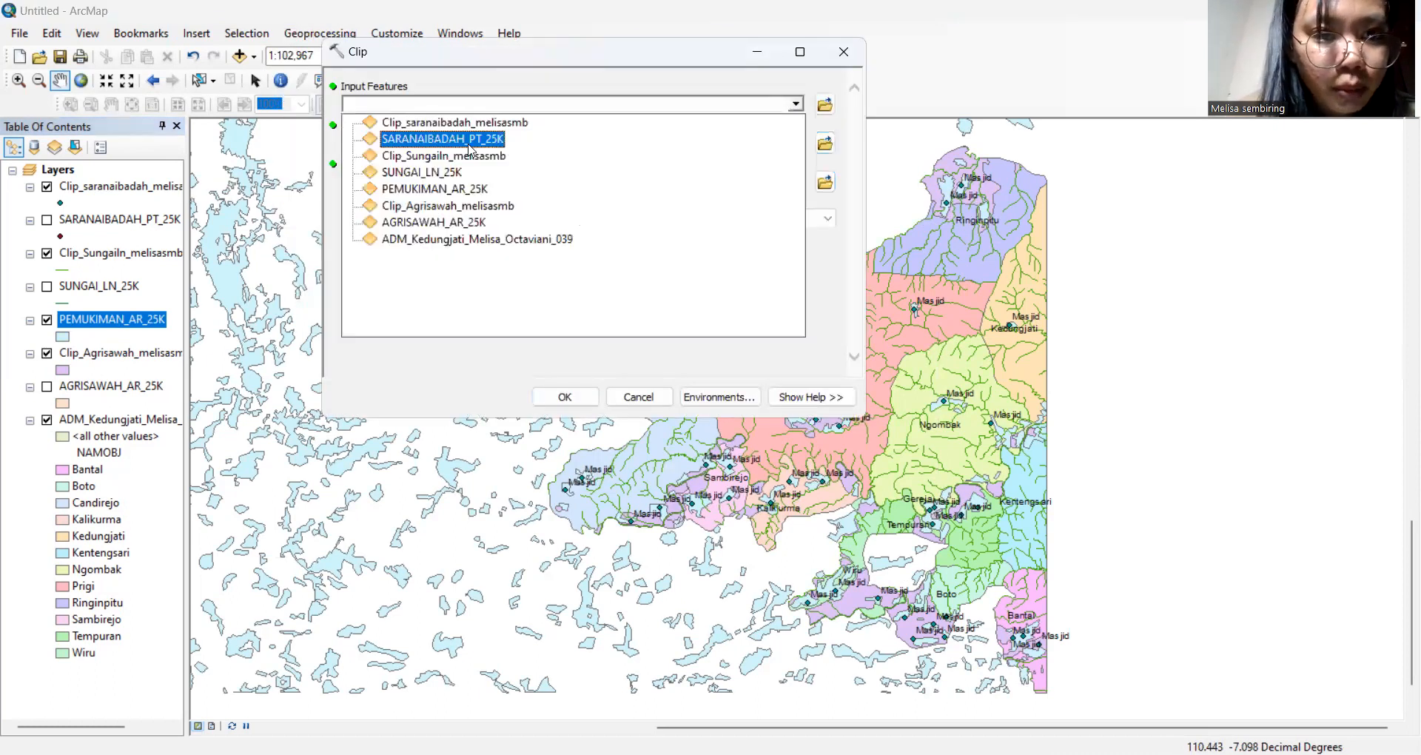
left_click(454, 191)
left_click(799, 148)
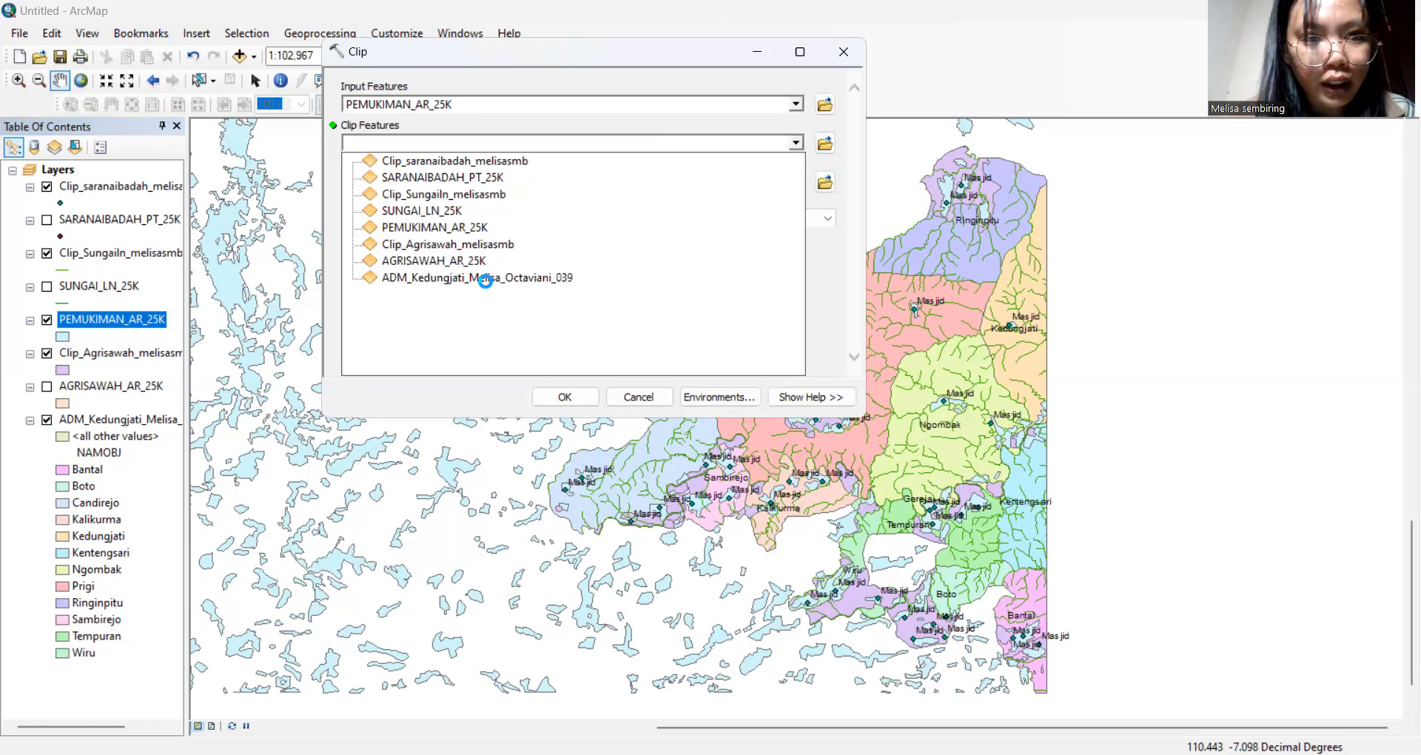
left_click(485, 279)
left_click_drag(785, 182, 331, 226)
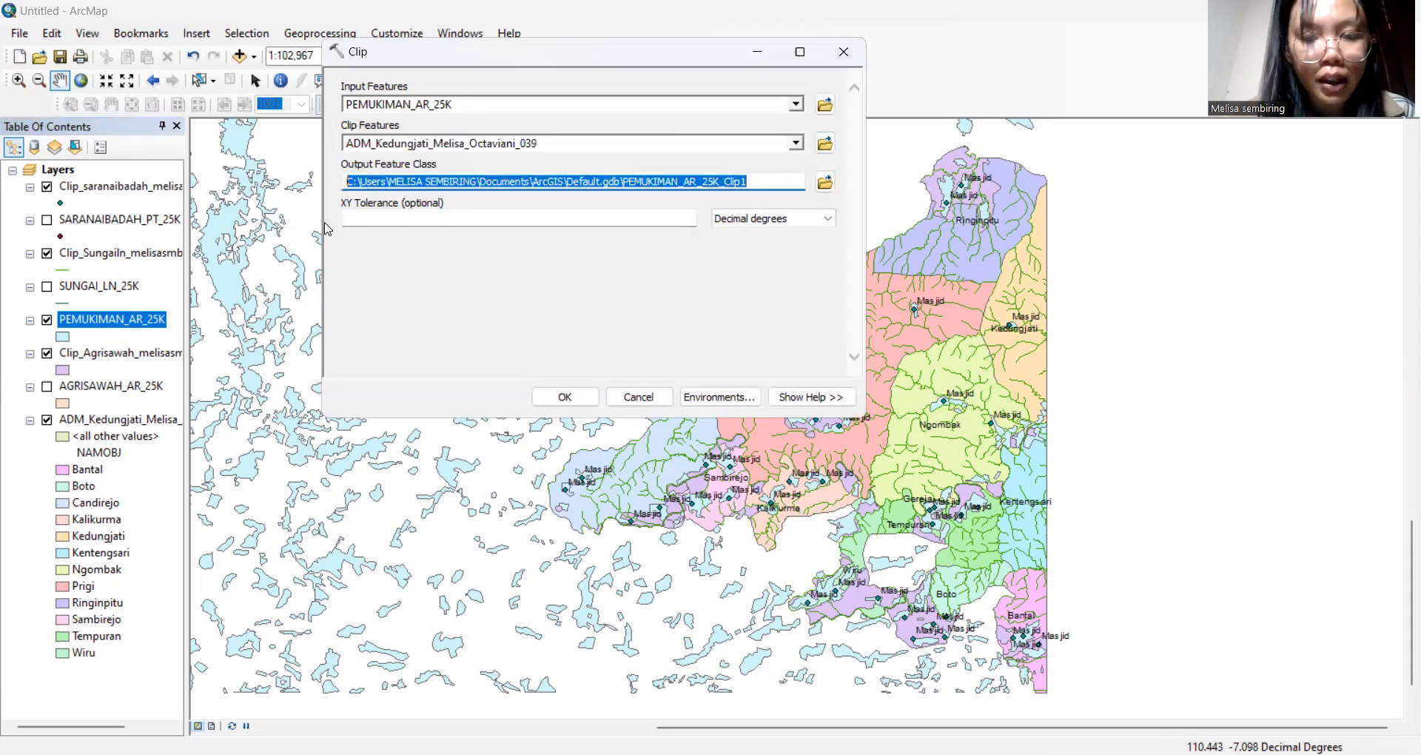
key("BackSpace")
type("Clip_")
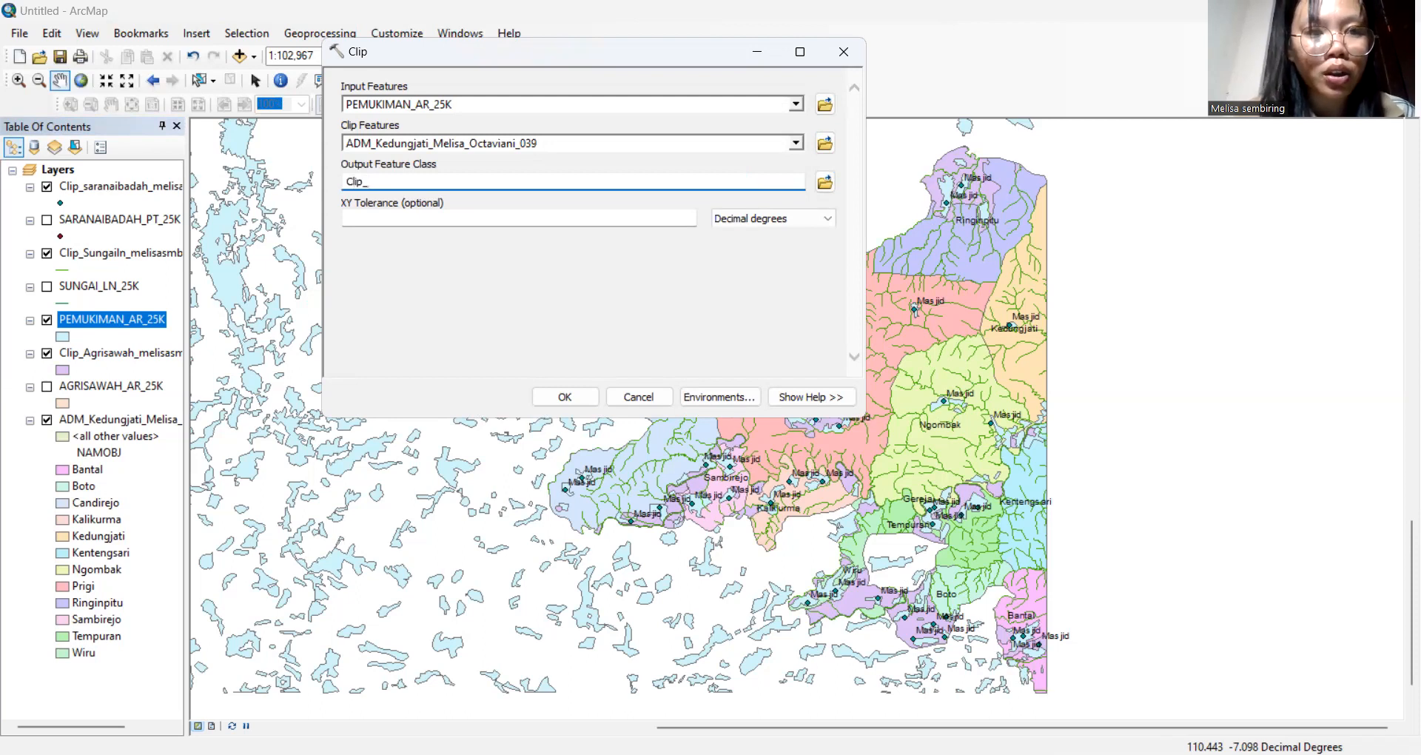
type("P")
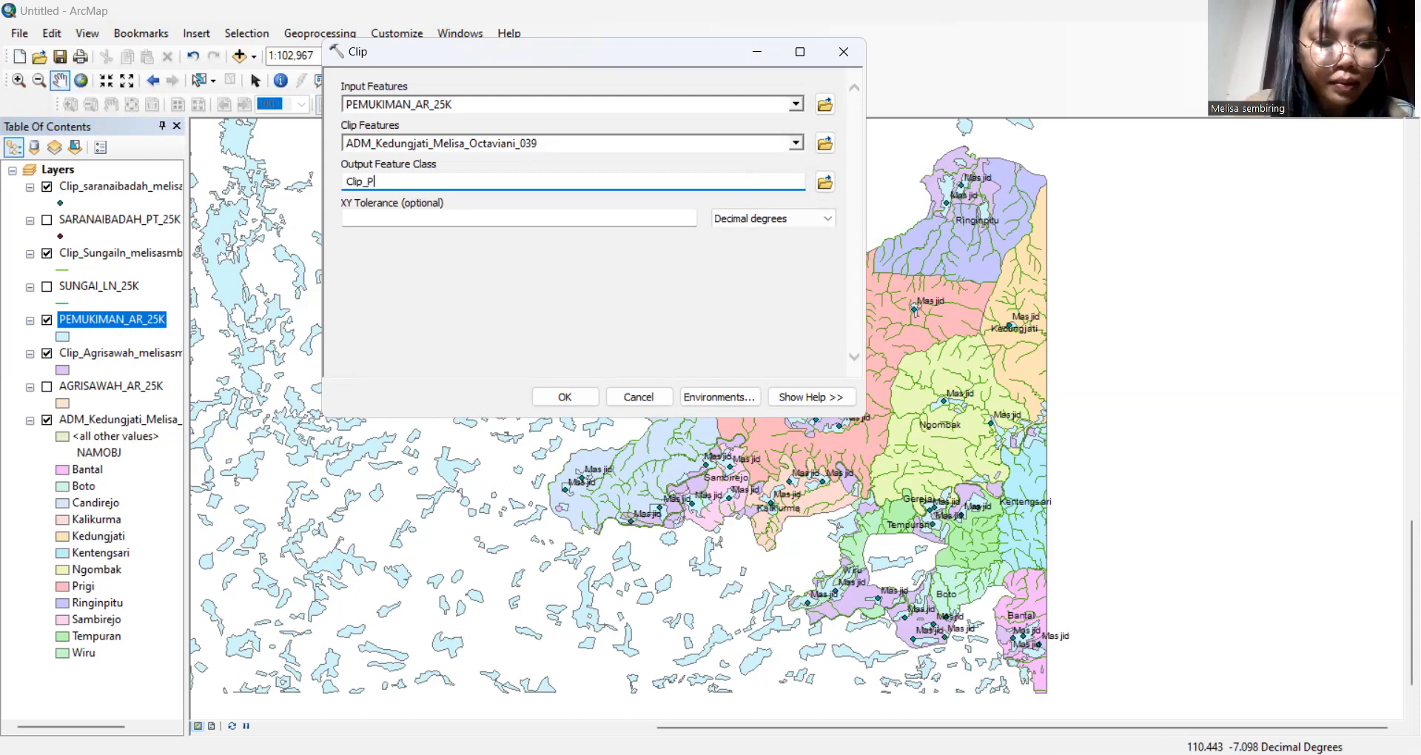
type("emuk")
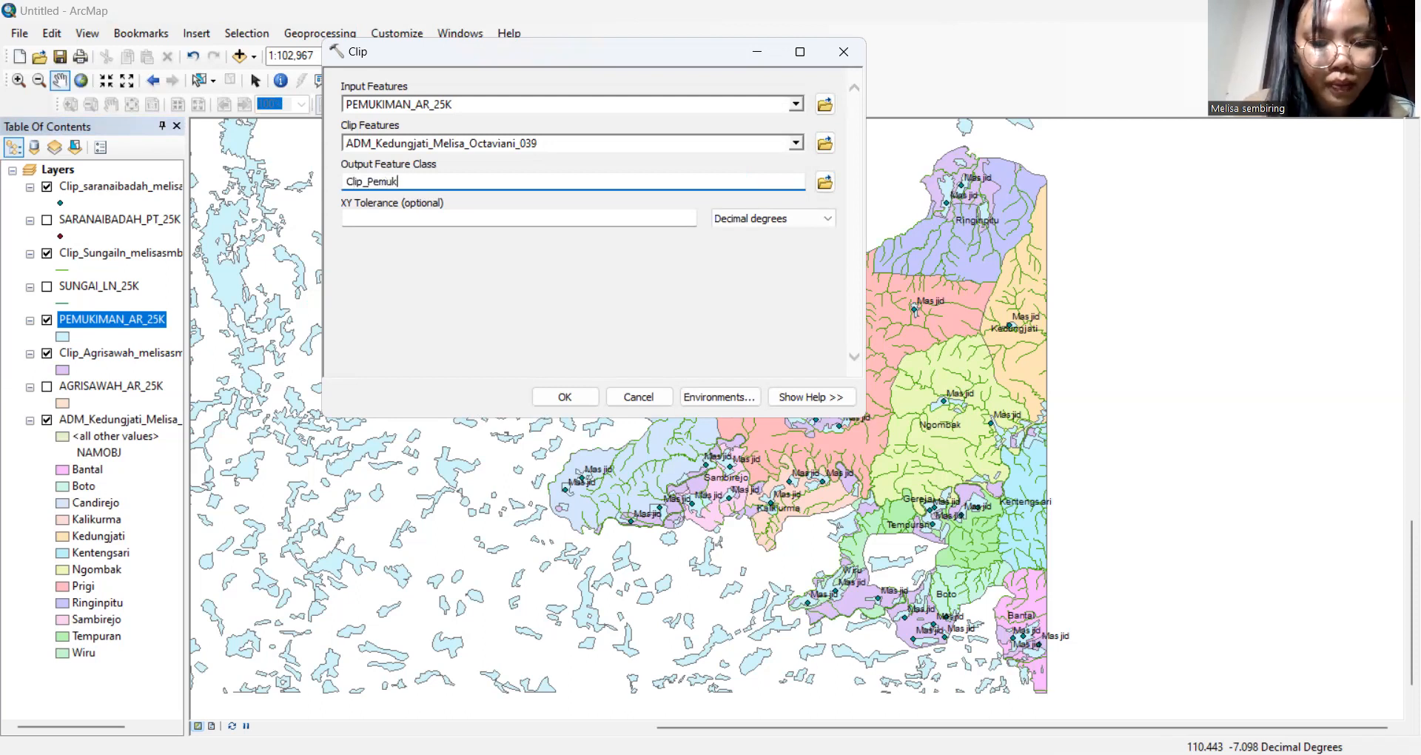
type("iman_melisasmb")
left_click(561, 393)
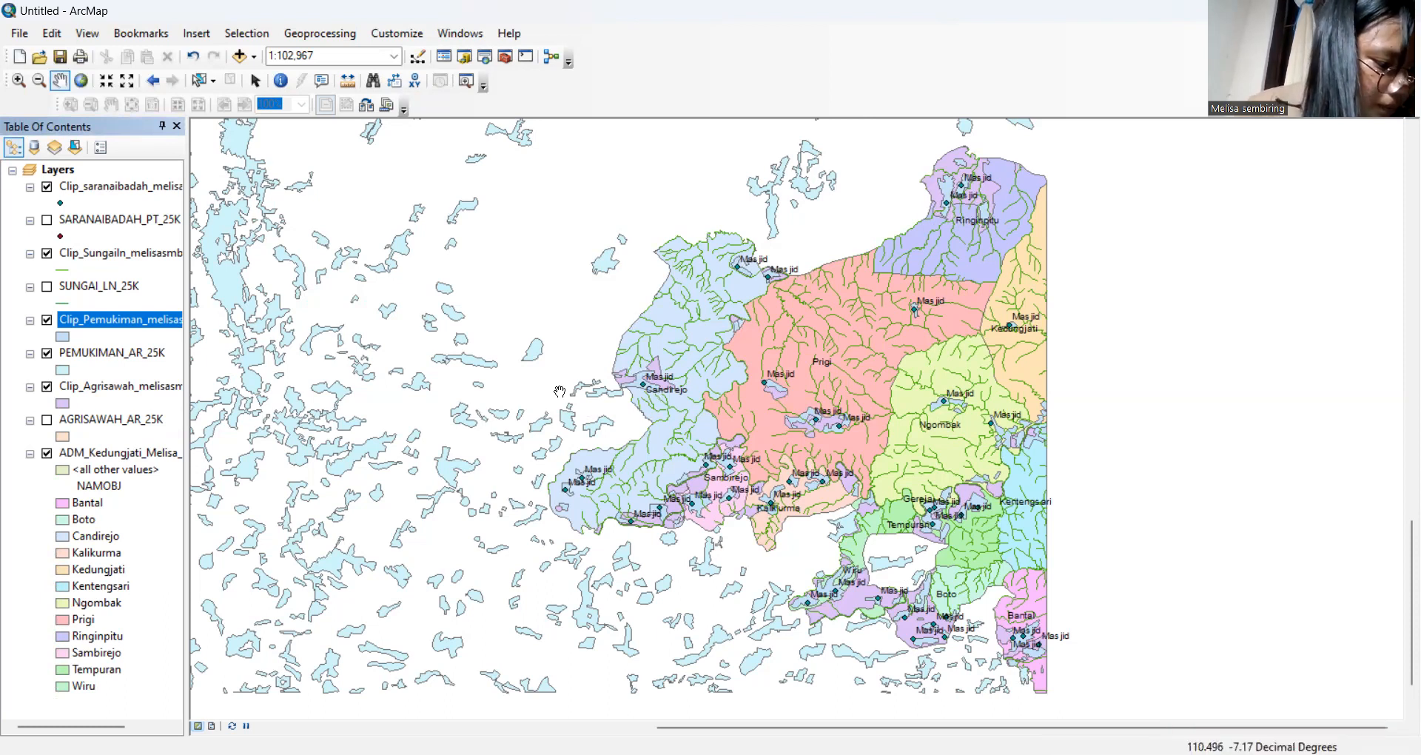
Hide the original PEMUKIMAN_AR_25K settlement layer in the Table of Contents
left_click(46, 354)
left_click(45, 354)
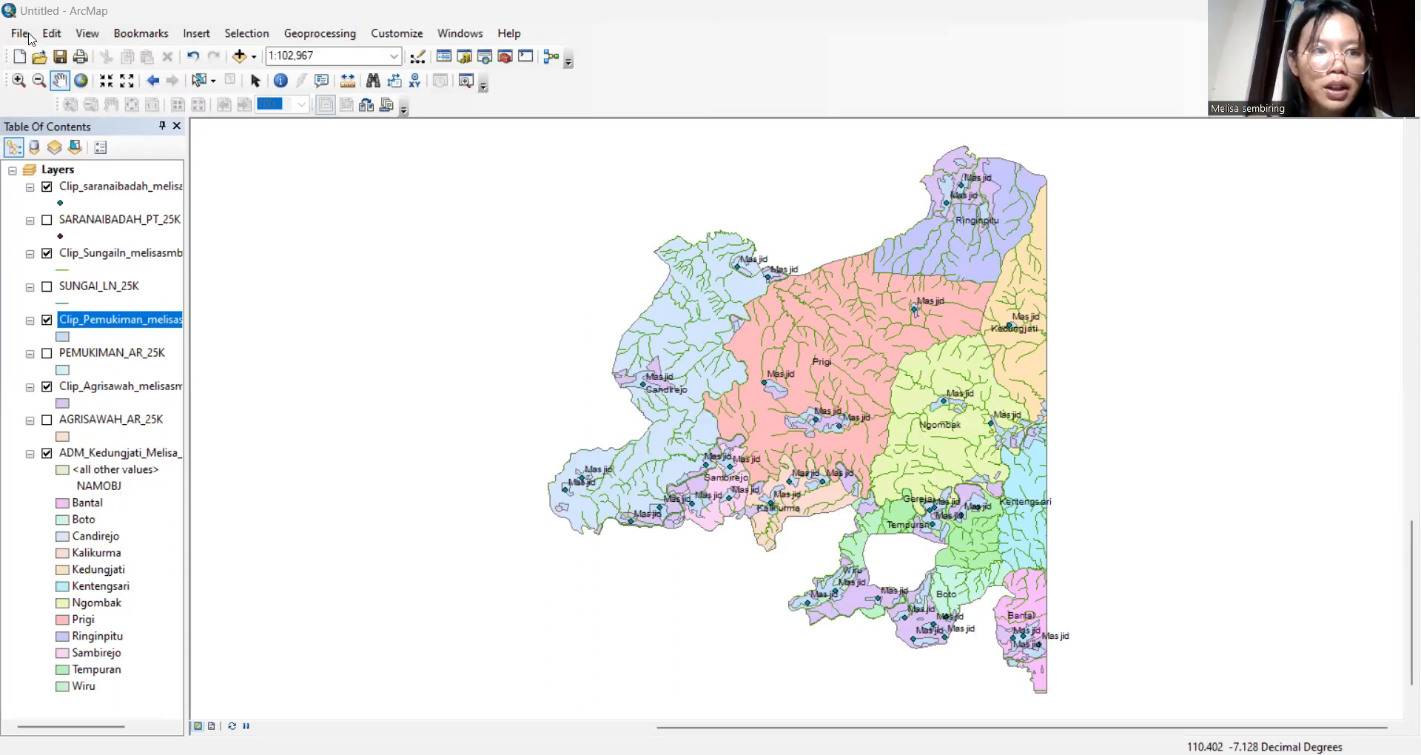
left_click(32, 36)
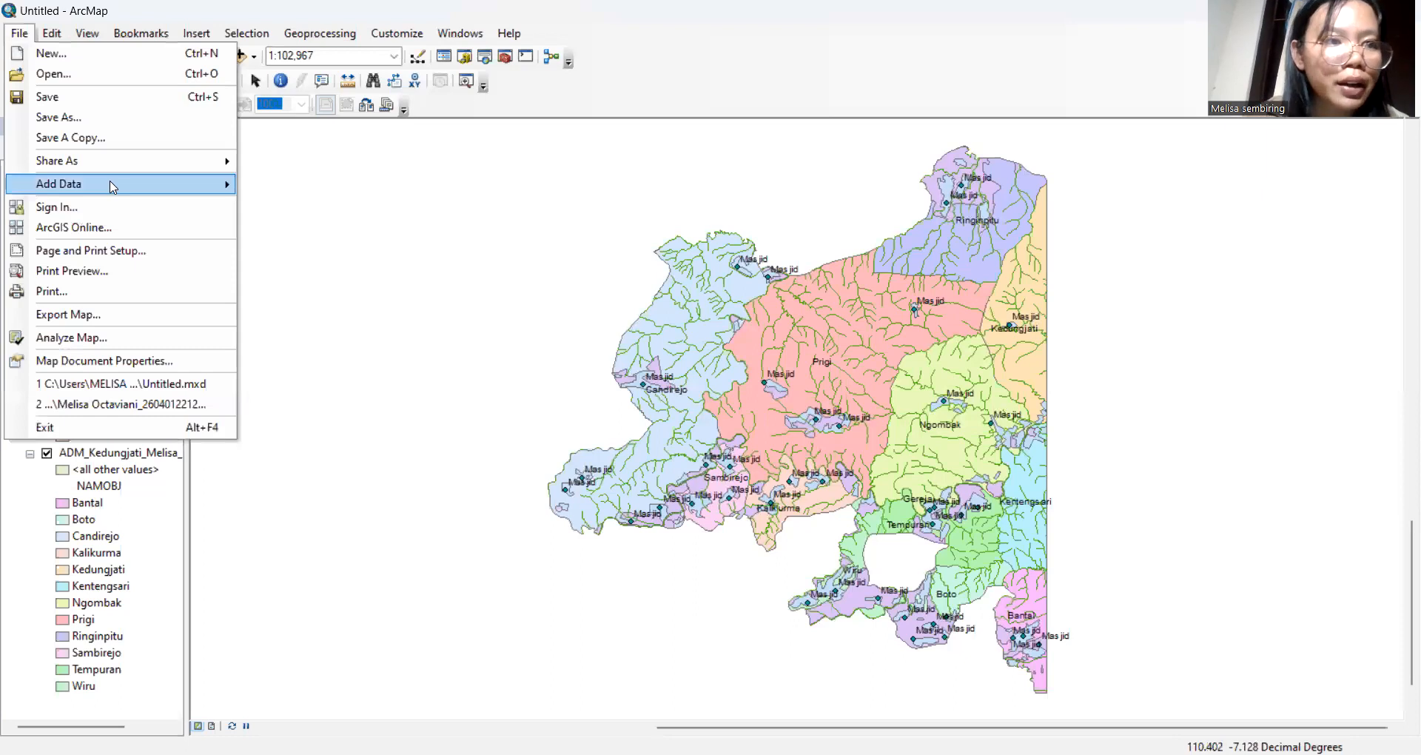
Export the map as a PNG into SIG Modul 3, named 'Clip' plus the author's name and _039
left_click(34, 36)
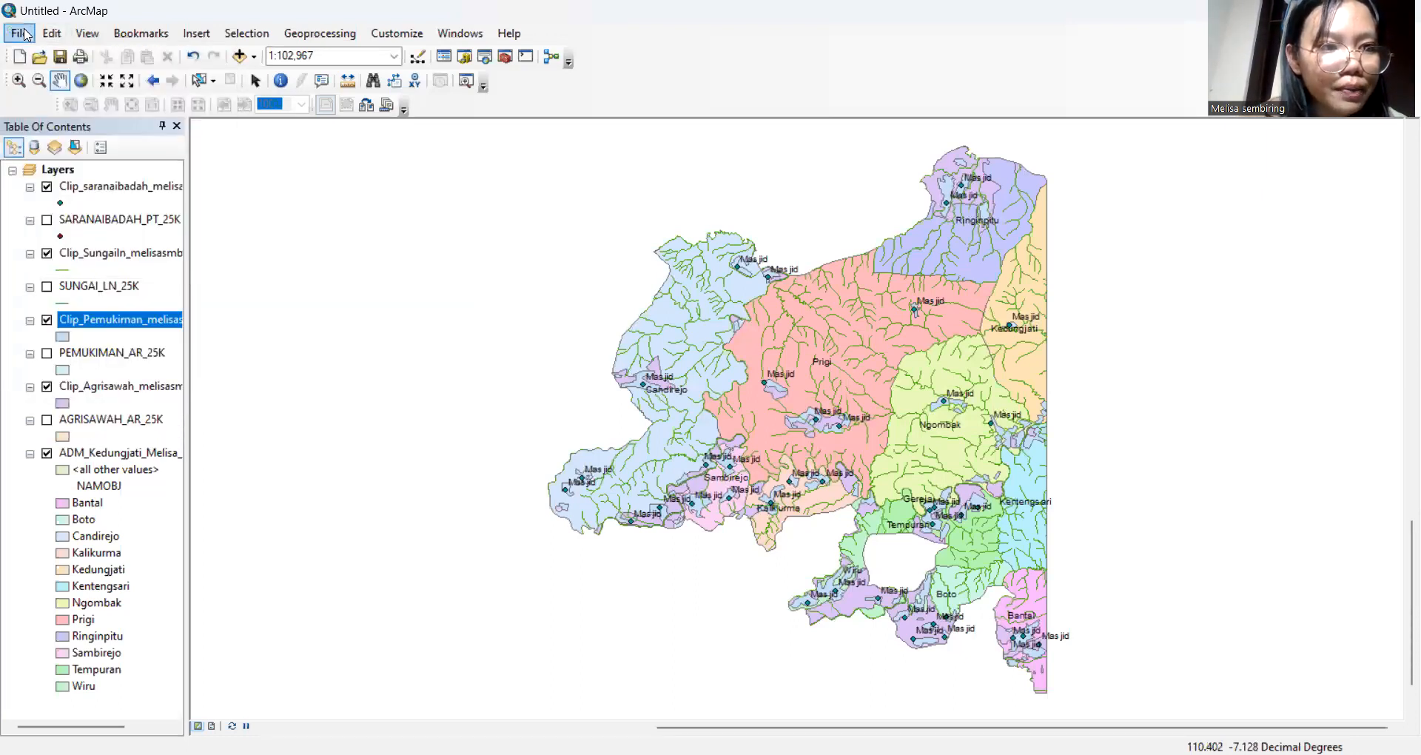
left_click(24, 35)
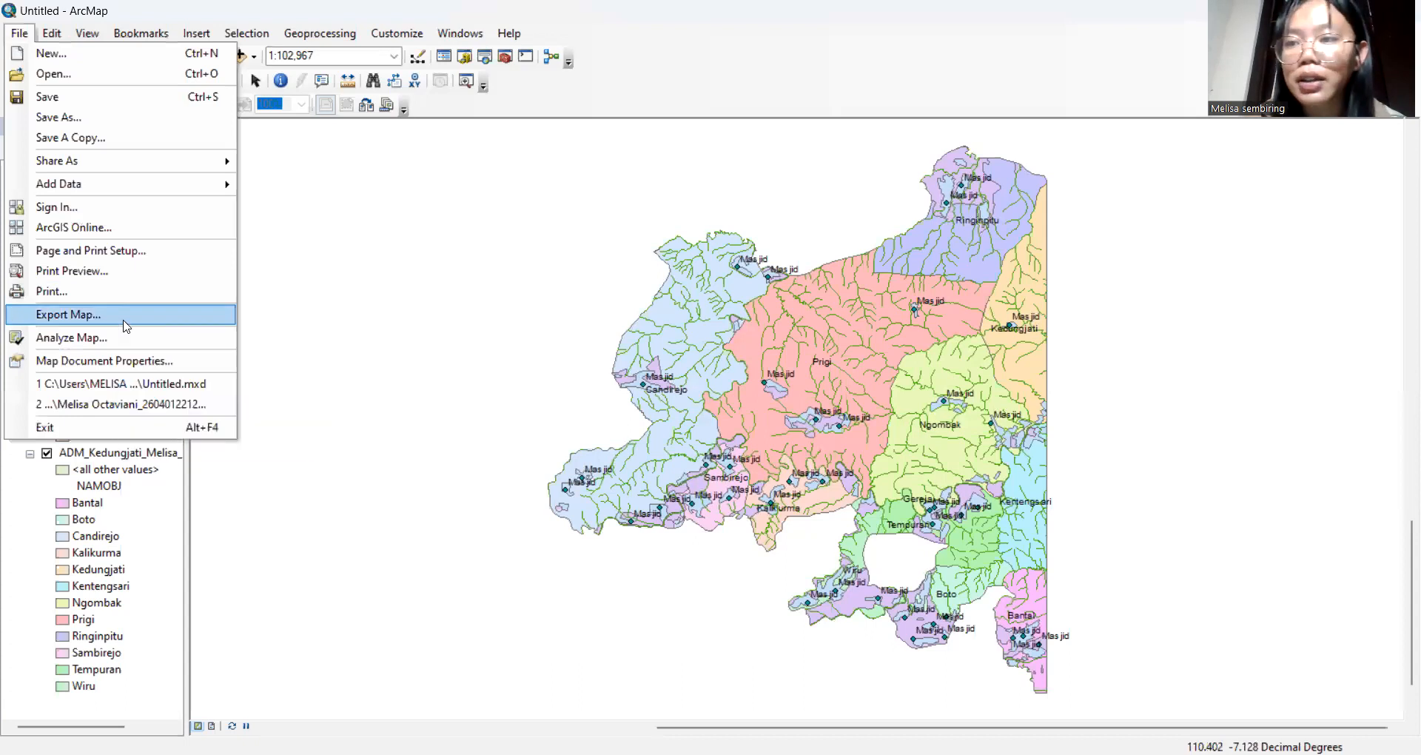
left_click(122, 315)
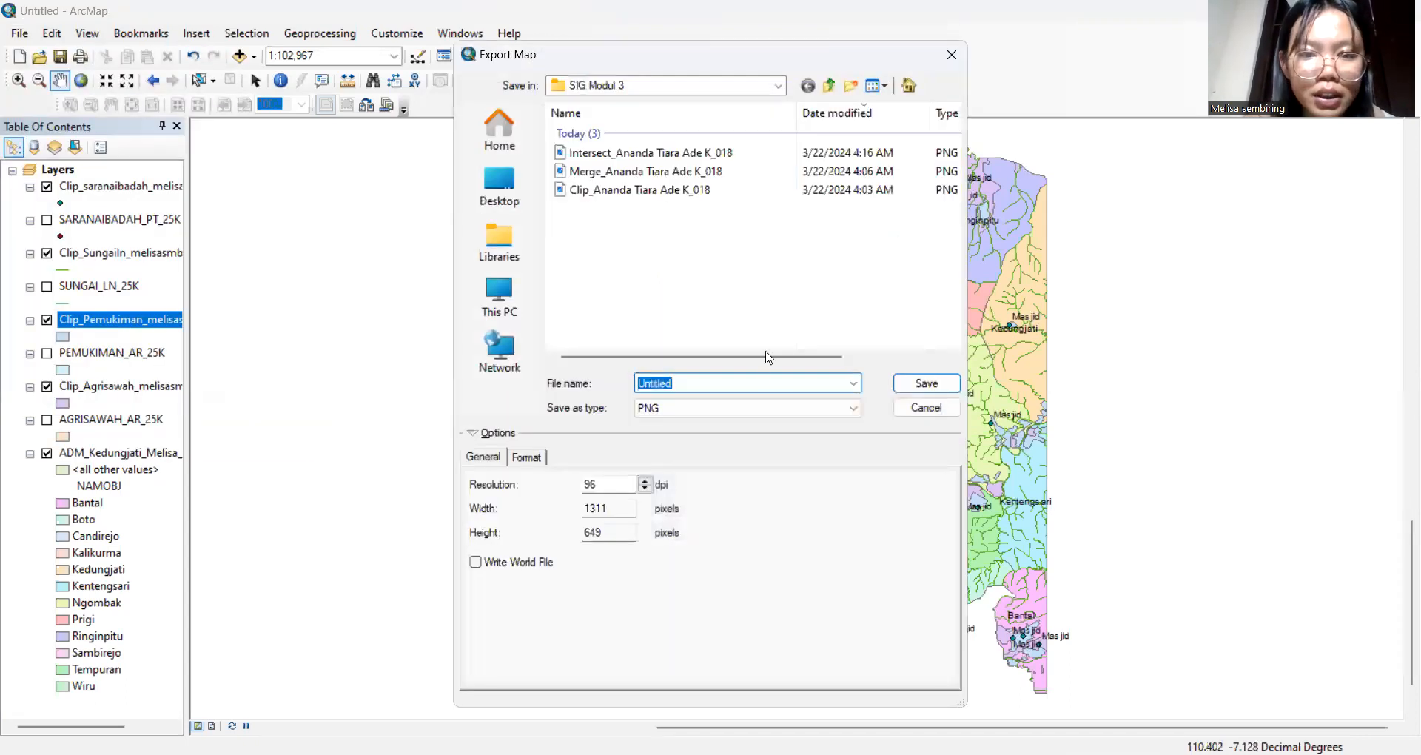
key("BackSpace")
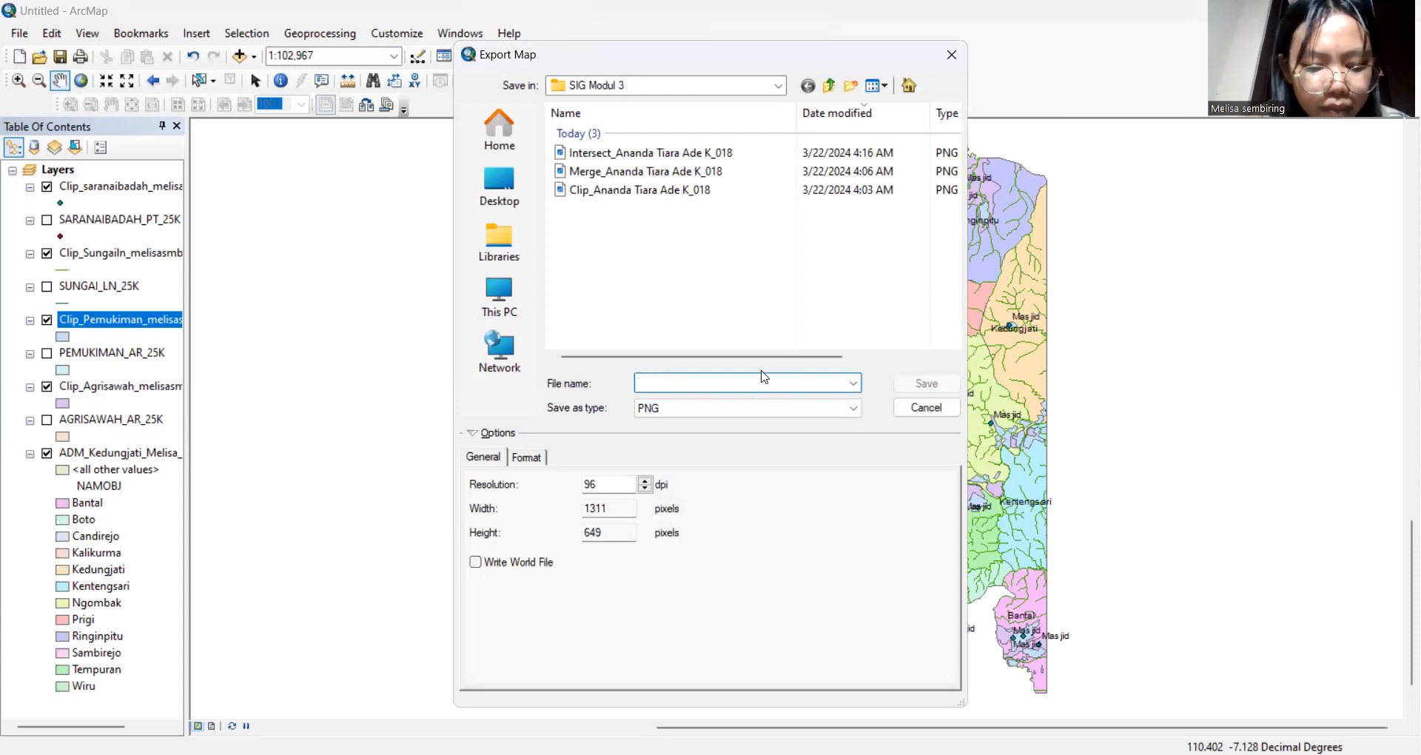
type("Clip ")
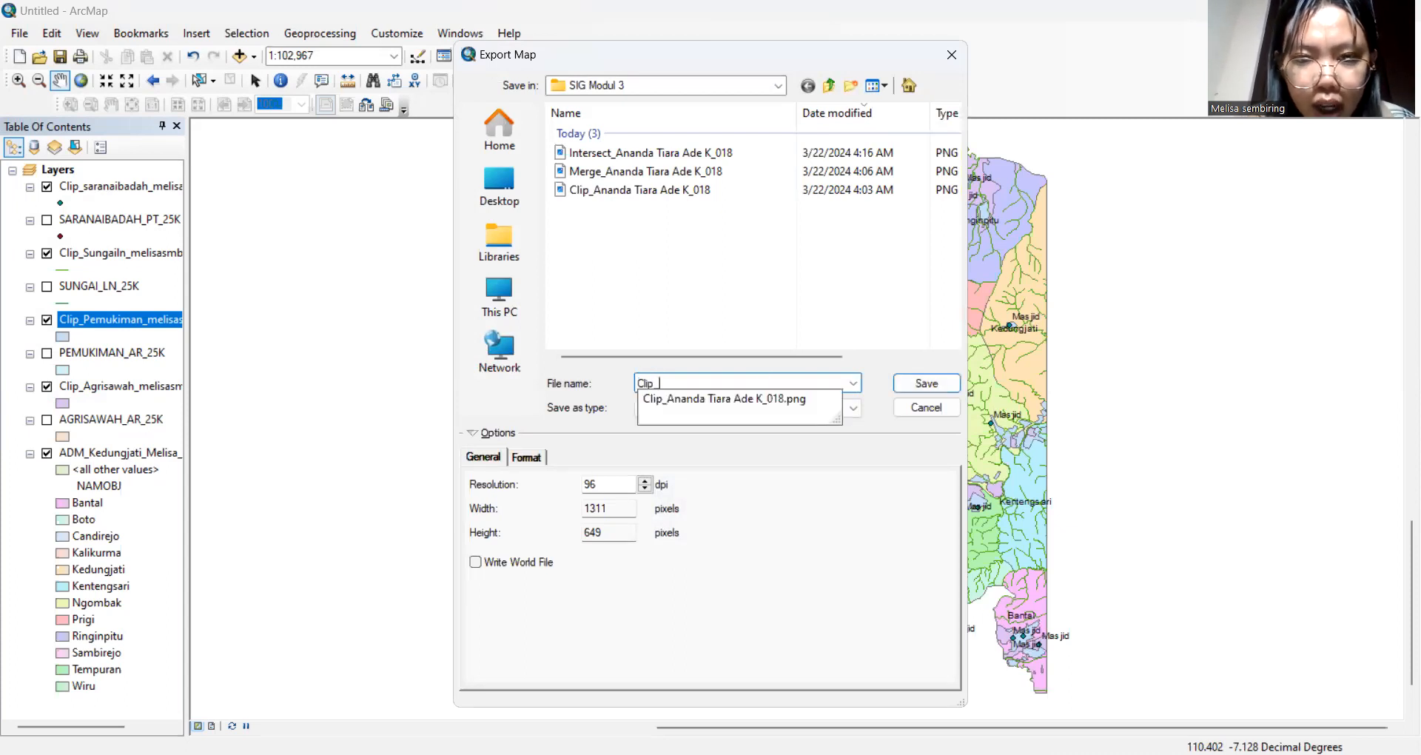
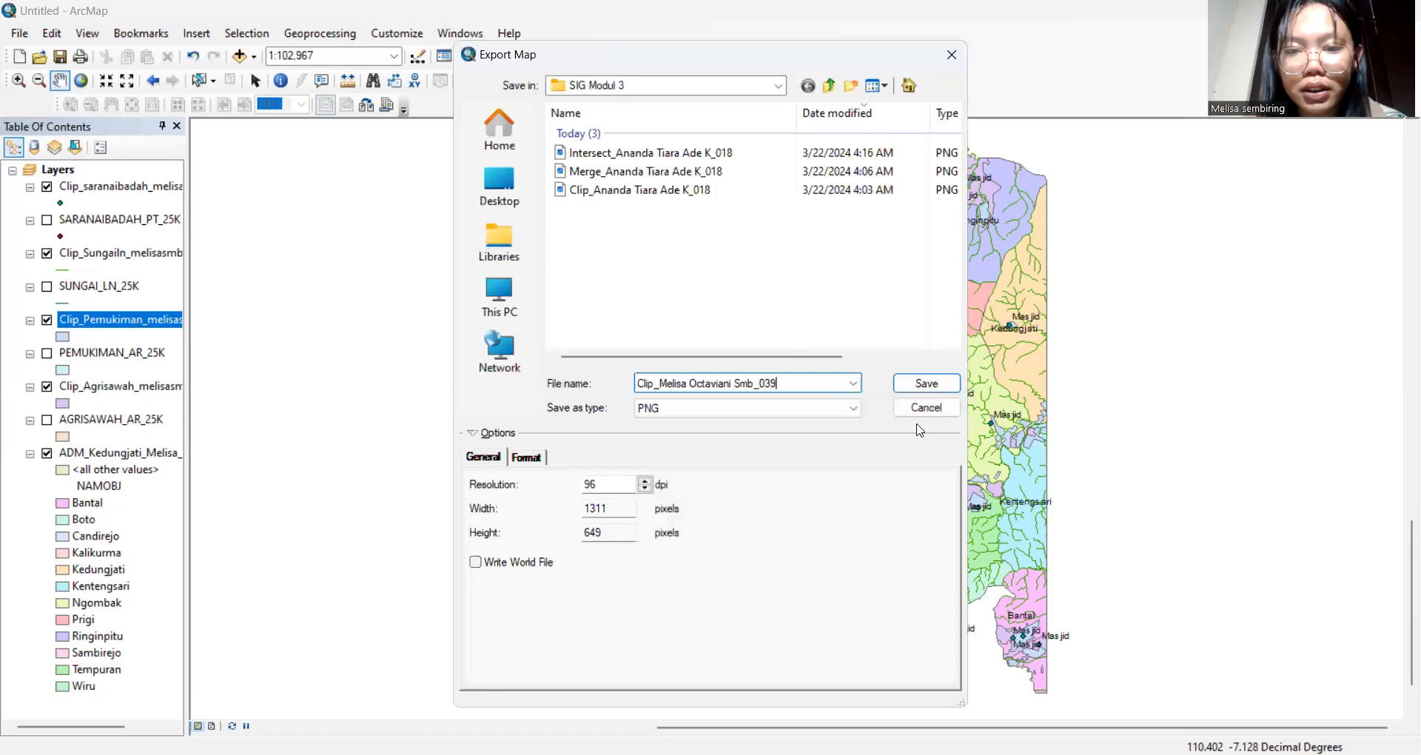
left_click(849, 413)
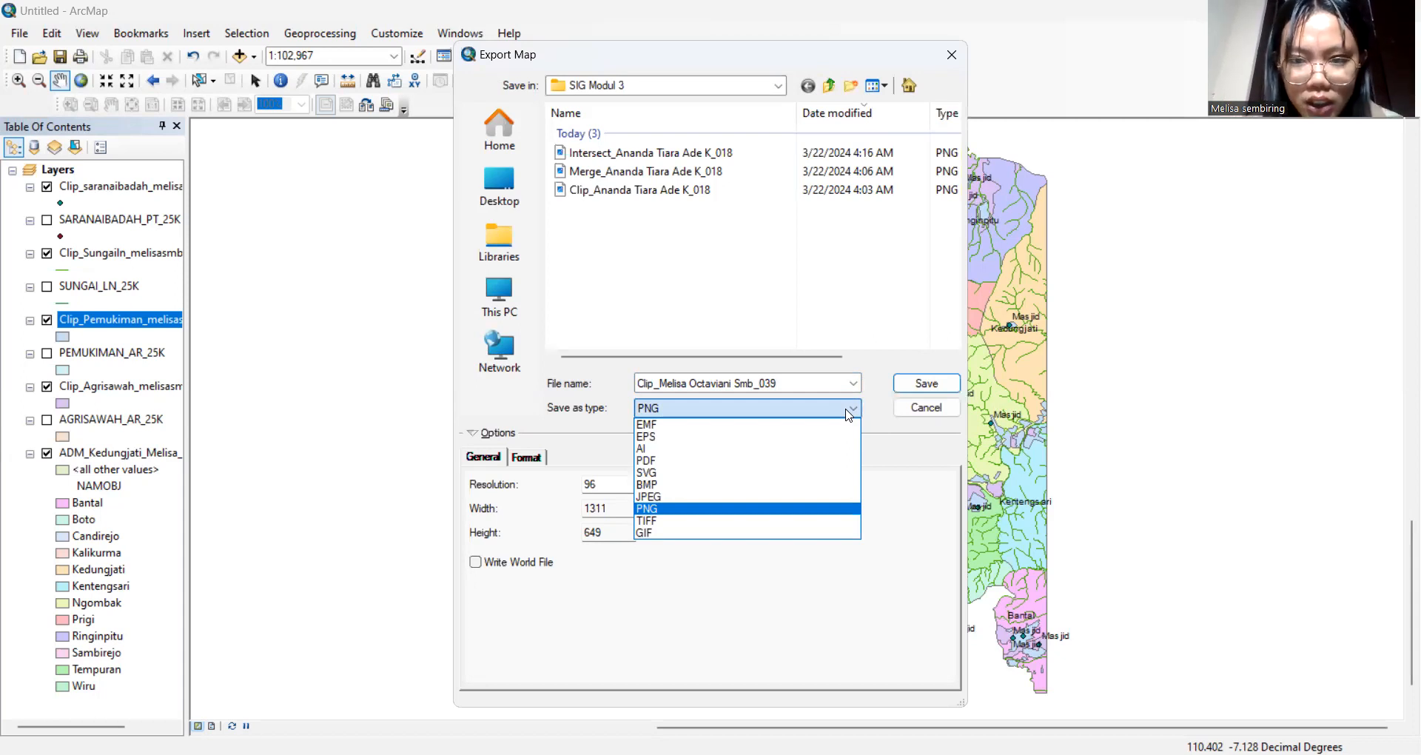
left_click(934, 391)
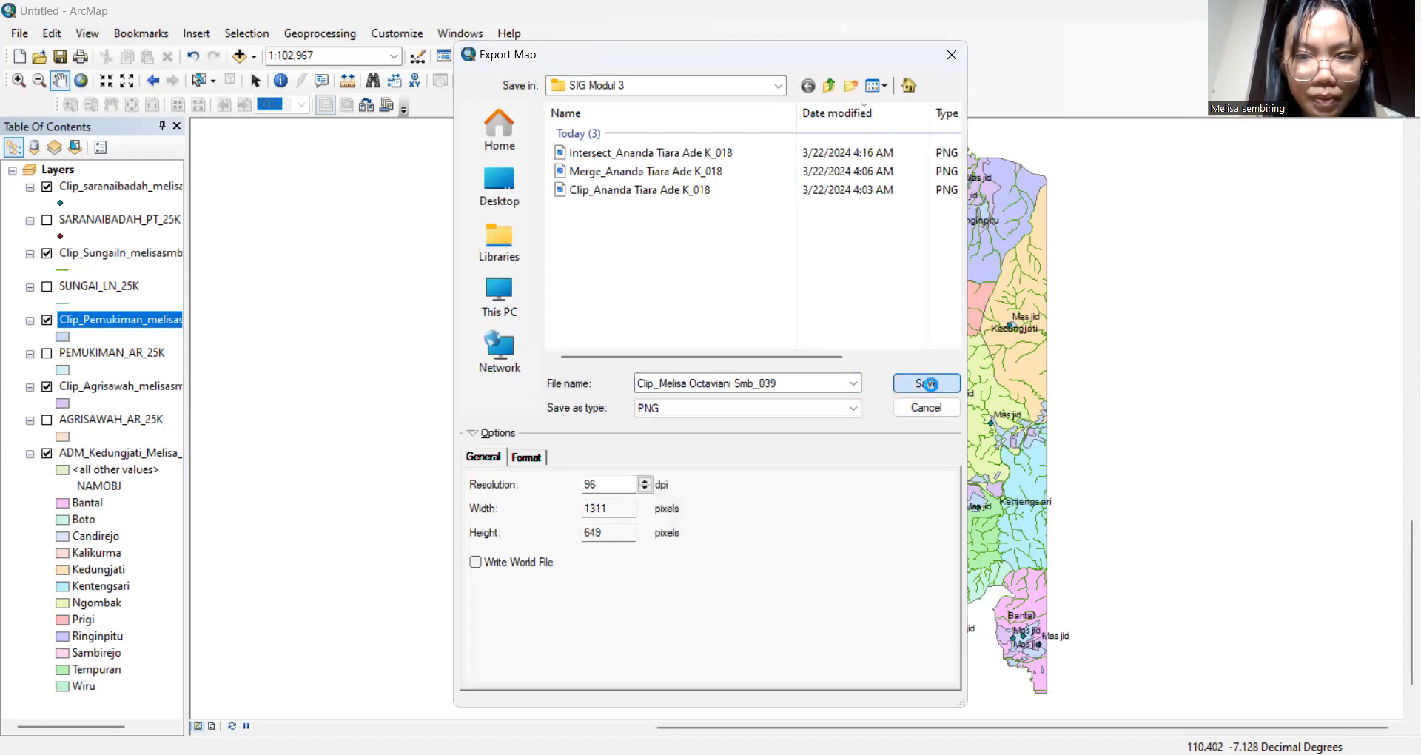
left_click(932, 387)
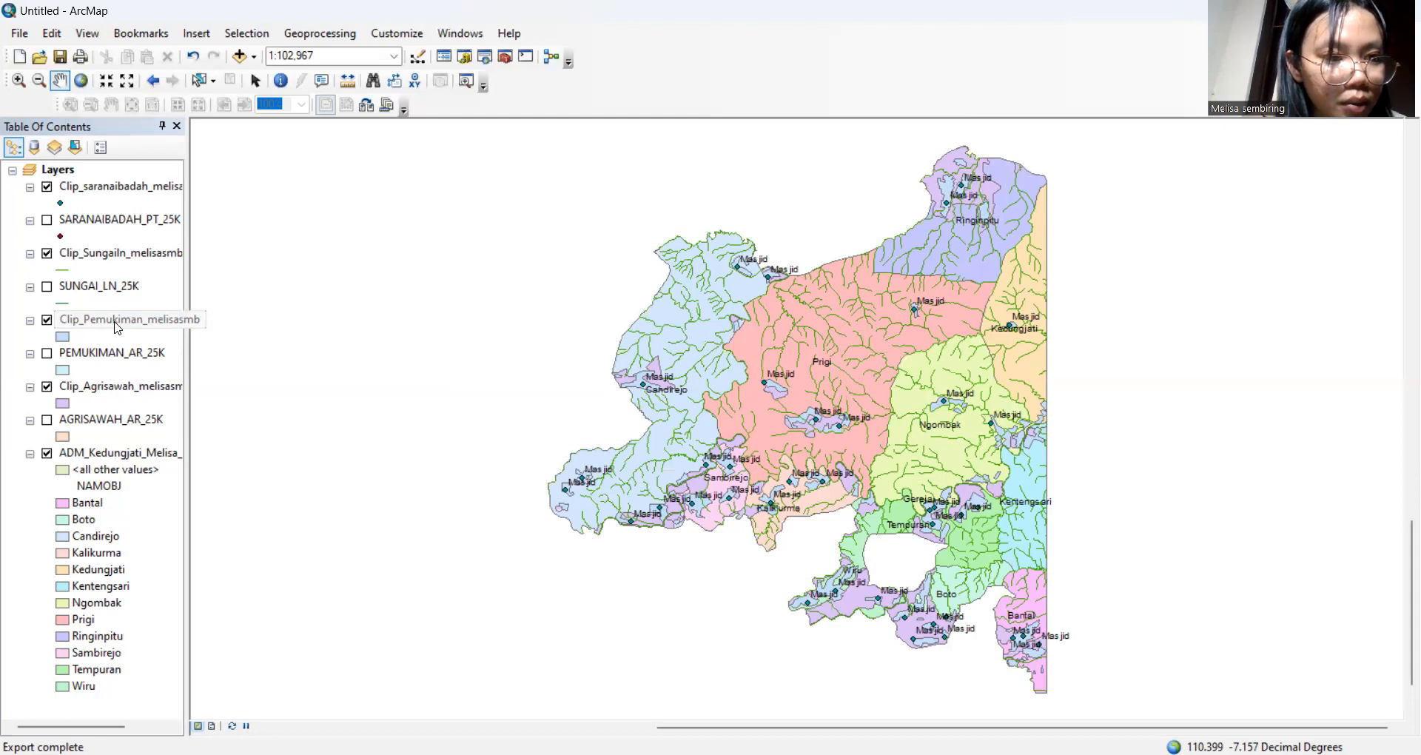
Hide Clip_Pemukiman, zoom in on the village area, and delete the PEMUKIMAN_AR_25K layer
left_click(48, 322)
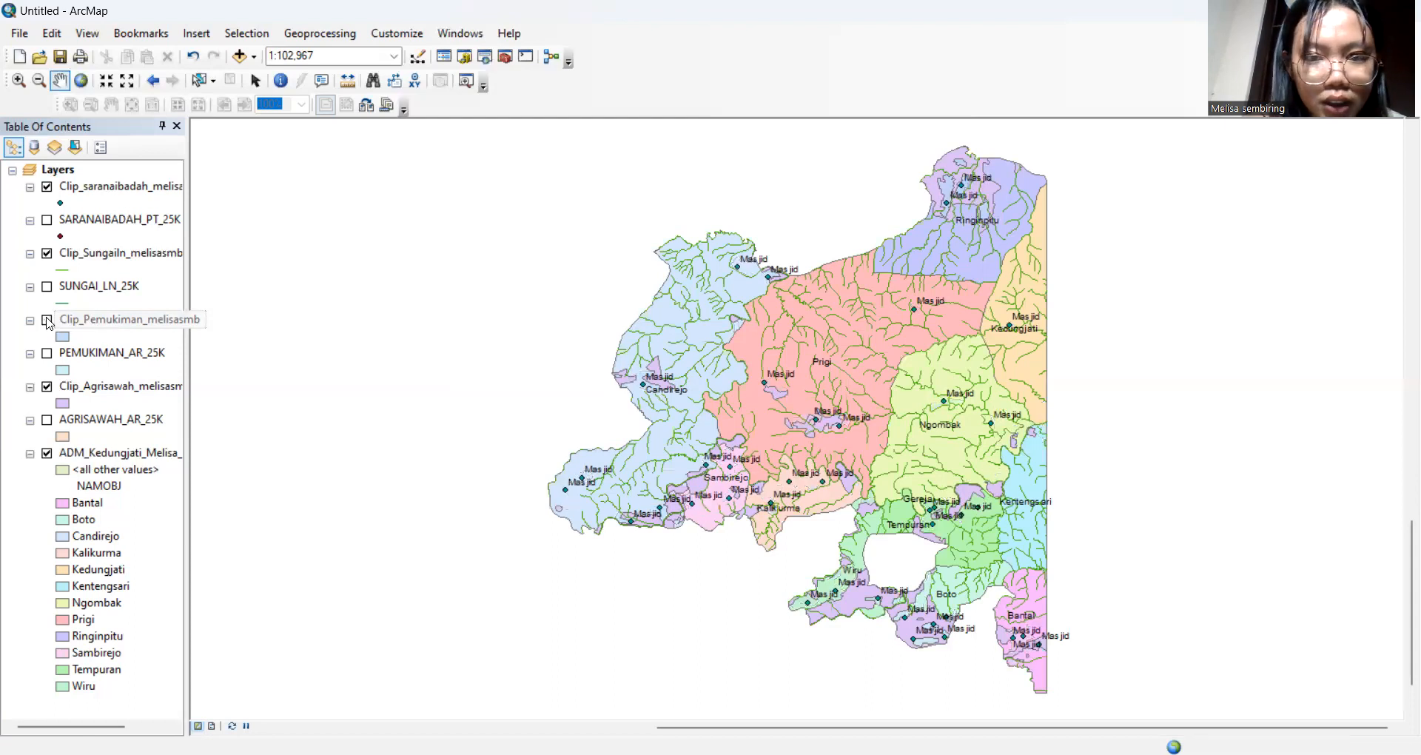
left_click(276, 317)
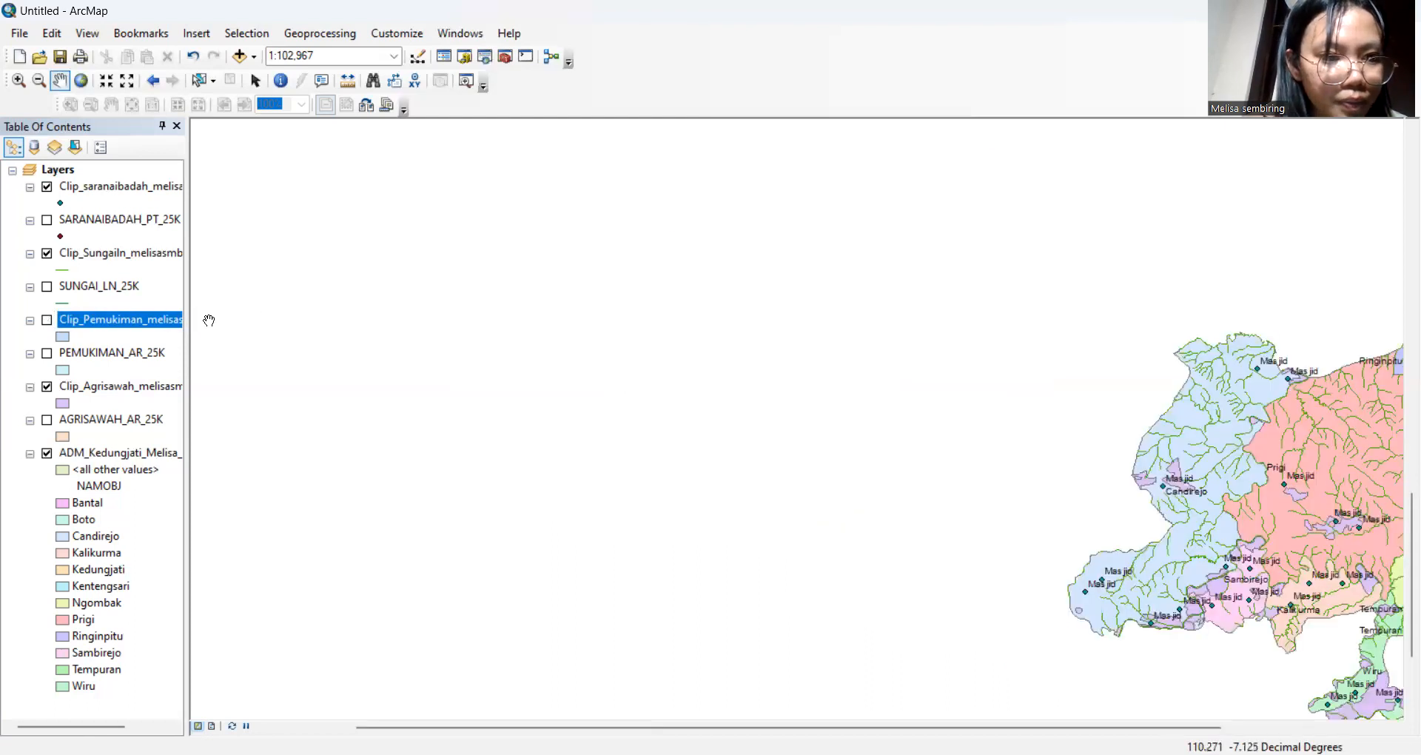
left_click(82, 79)
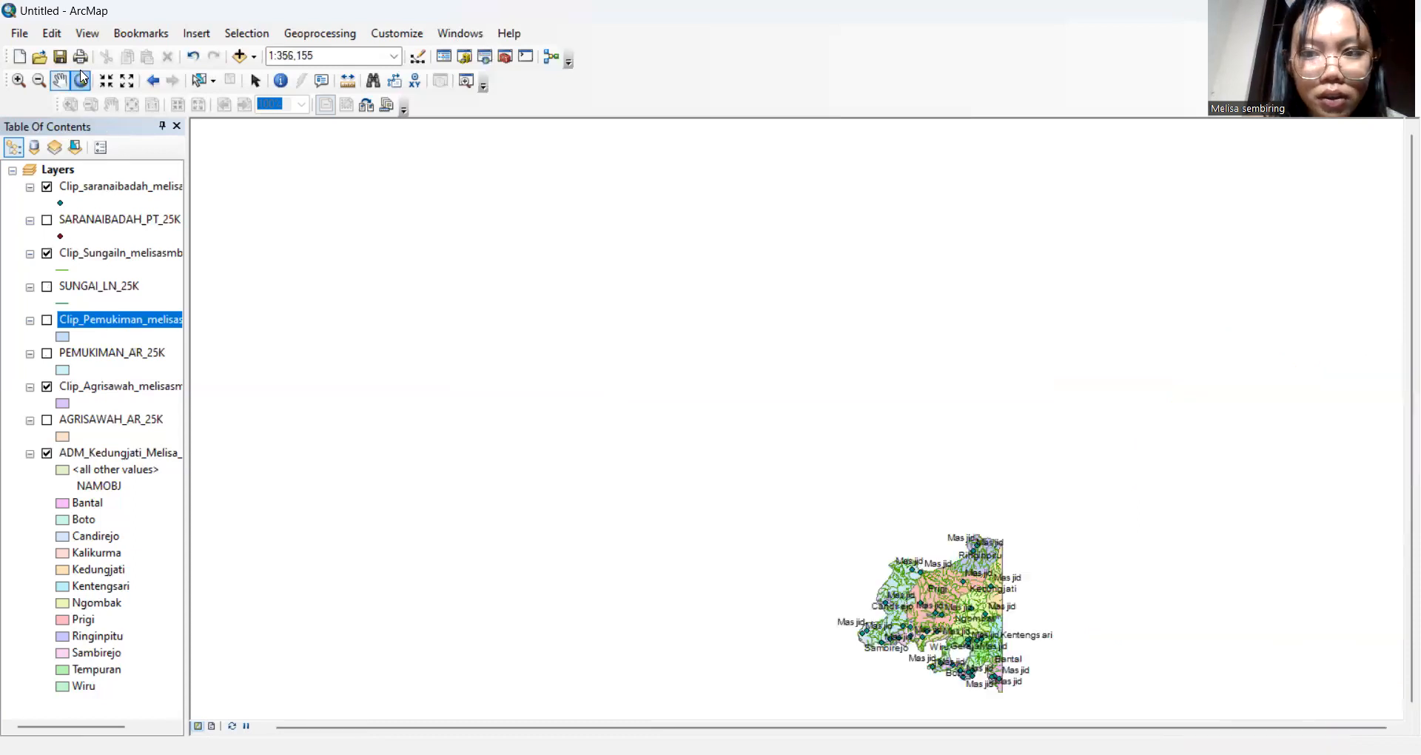
left_click(18, 80)
left_click(930, 563)
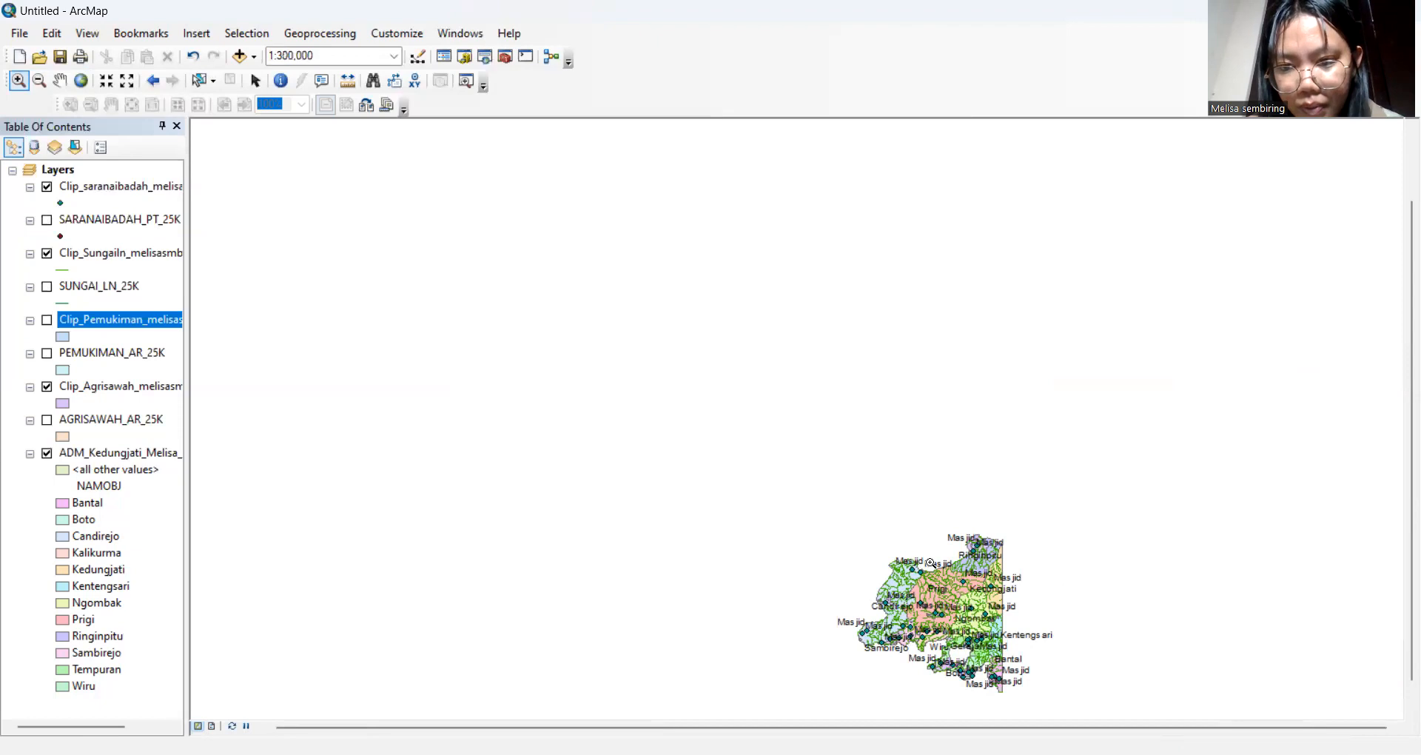
scroll(930, 563, "up", 2)
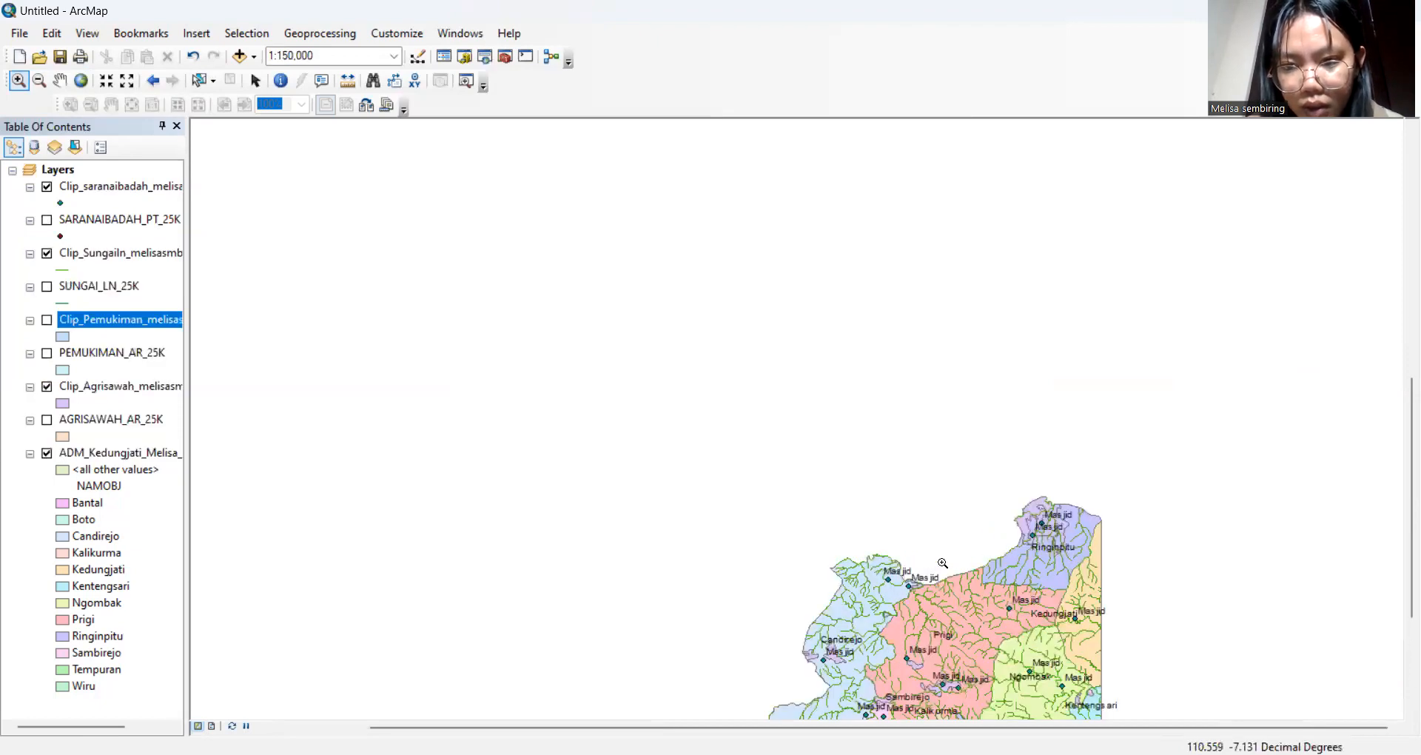
mouse_move(1010, 562)
left_mouse_down()
mouse_move(983, 459)
mouse_move(1009, 566)
left_mouse_up()
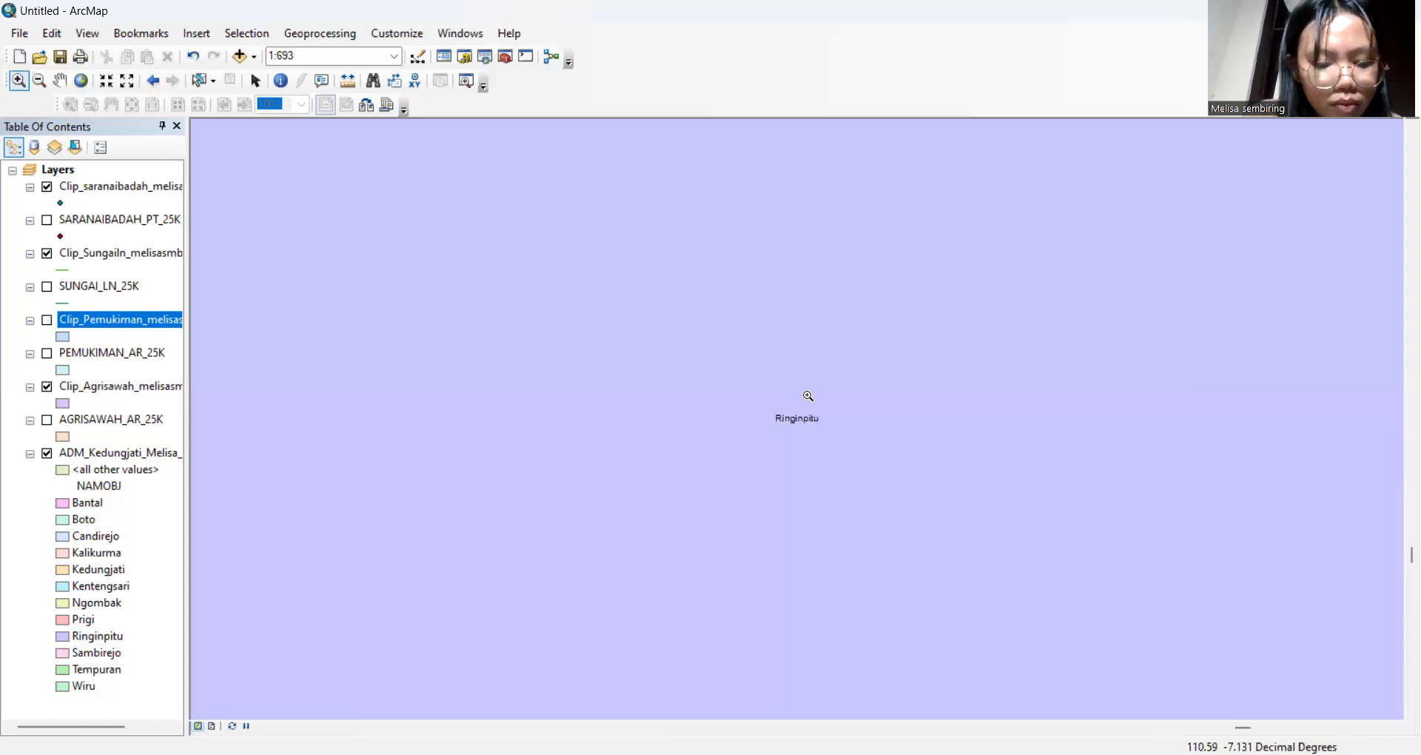
key("Delete")
key("Delete")
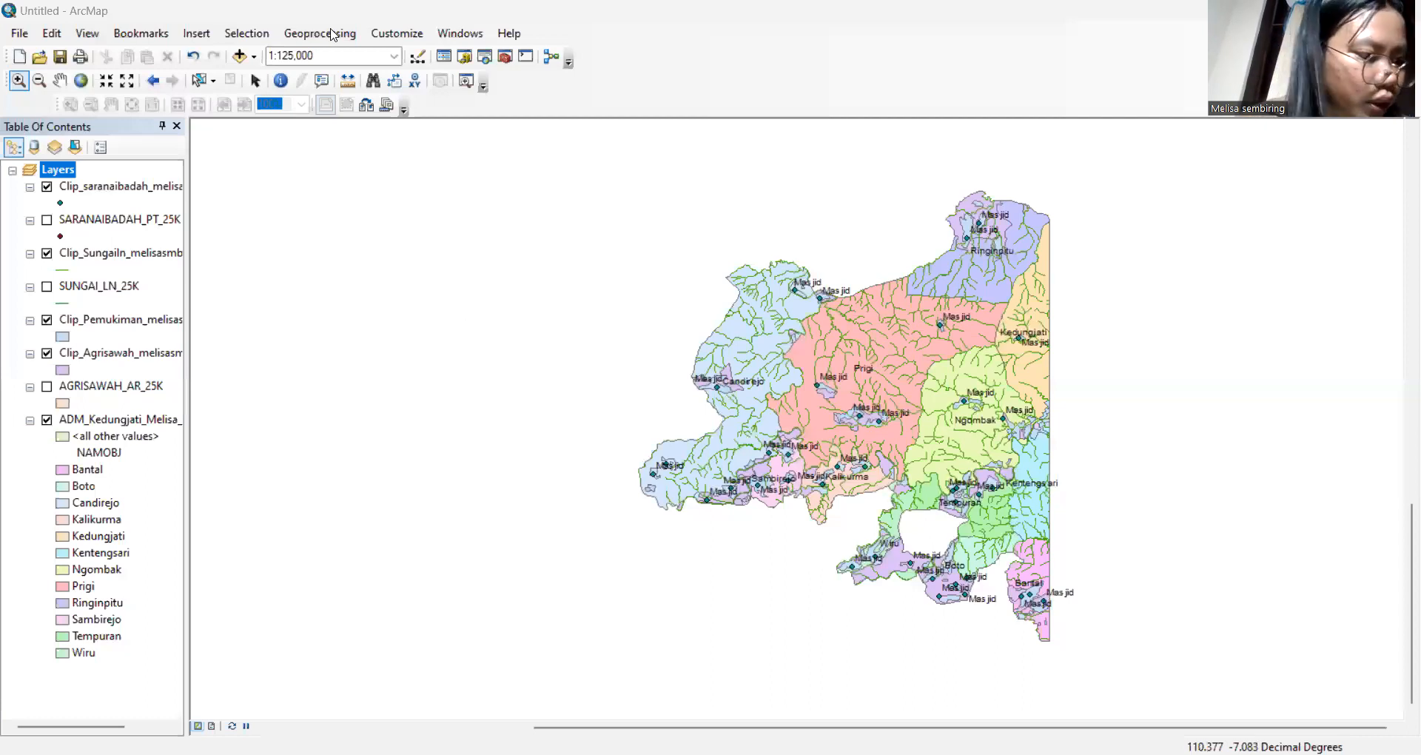
Open Merge with Clip_Pemukiman_melisasmb and Clip_Agrisawah_melisasmb as the input datasets
left_click(333, 35)
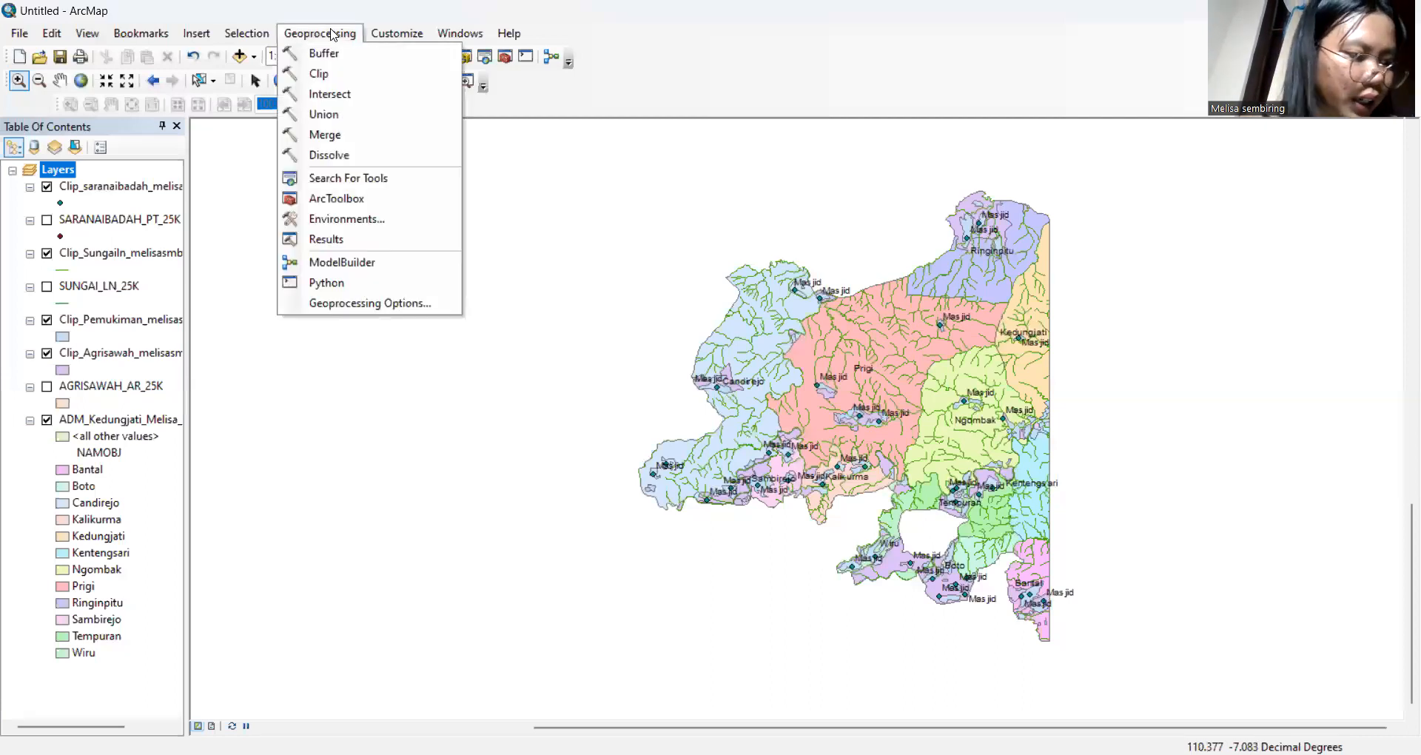
left_click(350, 137)
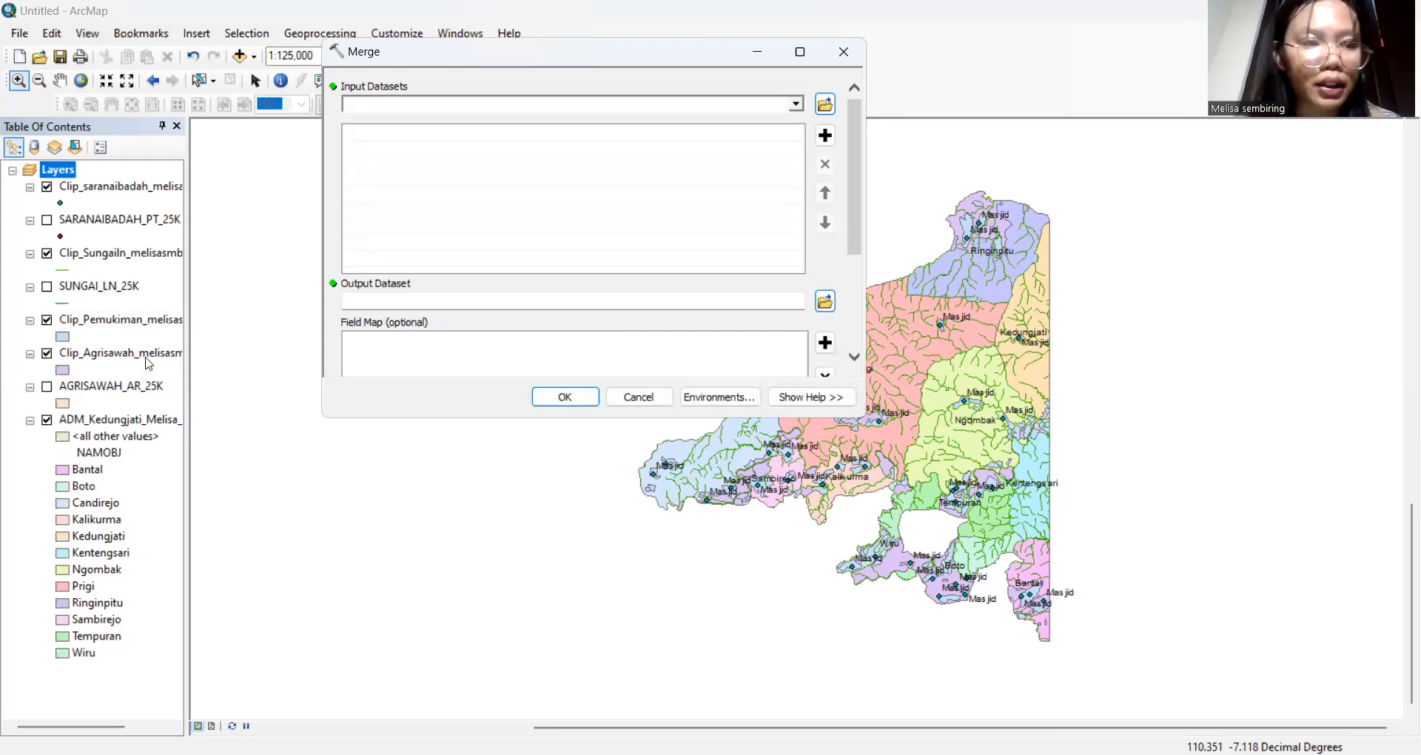
left_click_drag(154, 328, 360, 134)
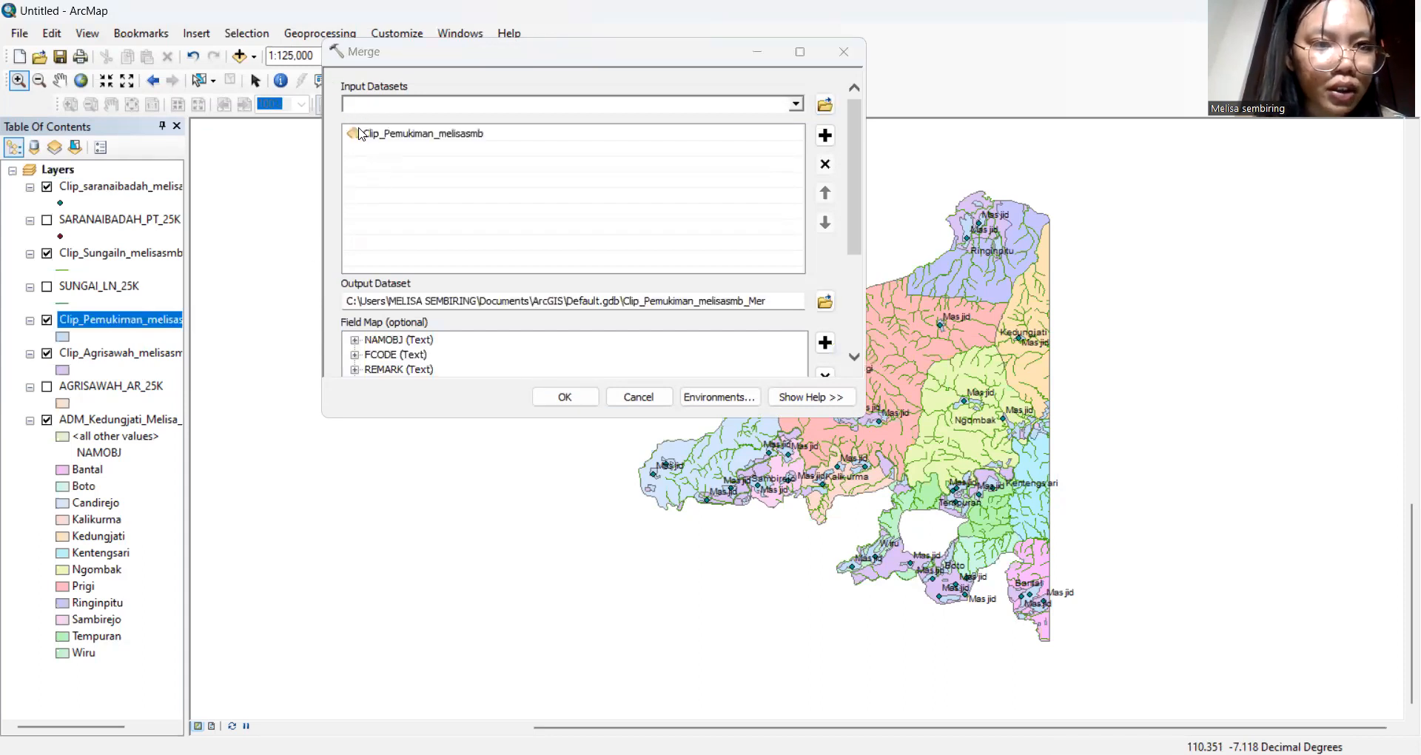
left_click_drag(137, 356, 372, 149)
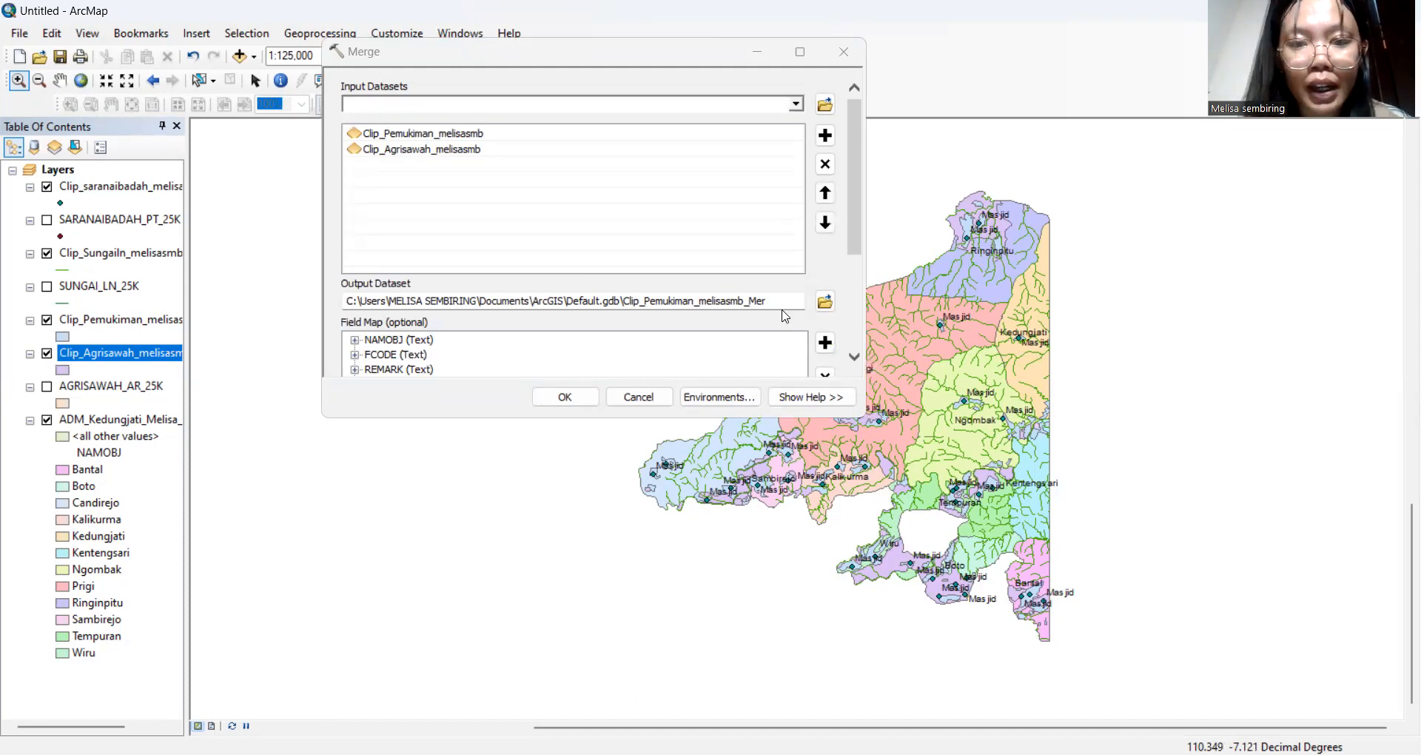
Name the merge output Merge_melisasmb_039 and run the merge
left_click_drag(775, 303, 346, 304)
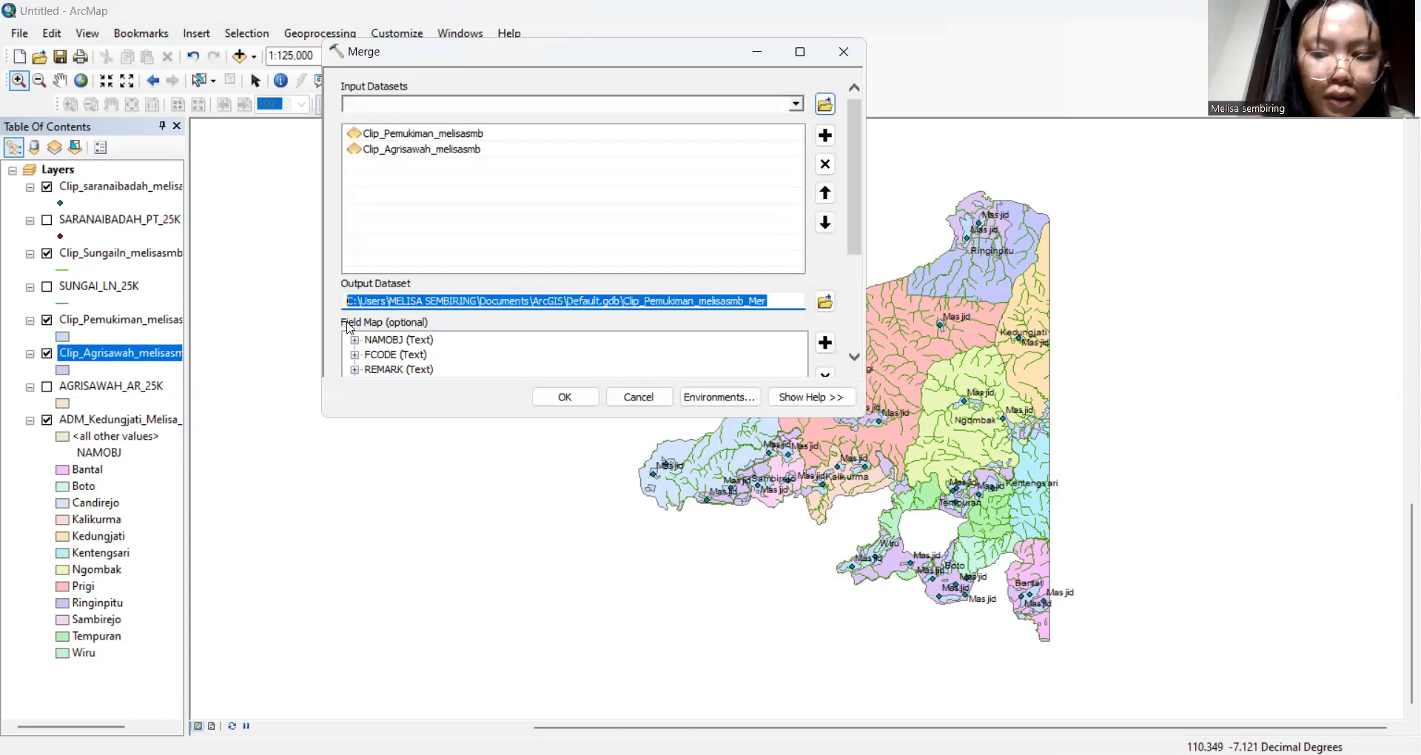
key("BackSpace")
type("Merge")
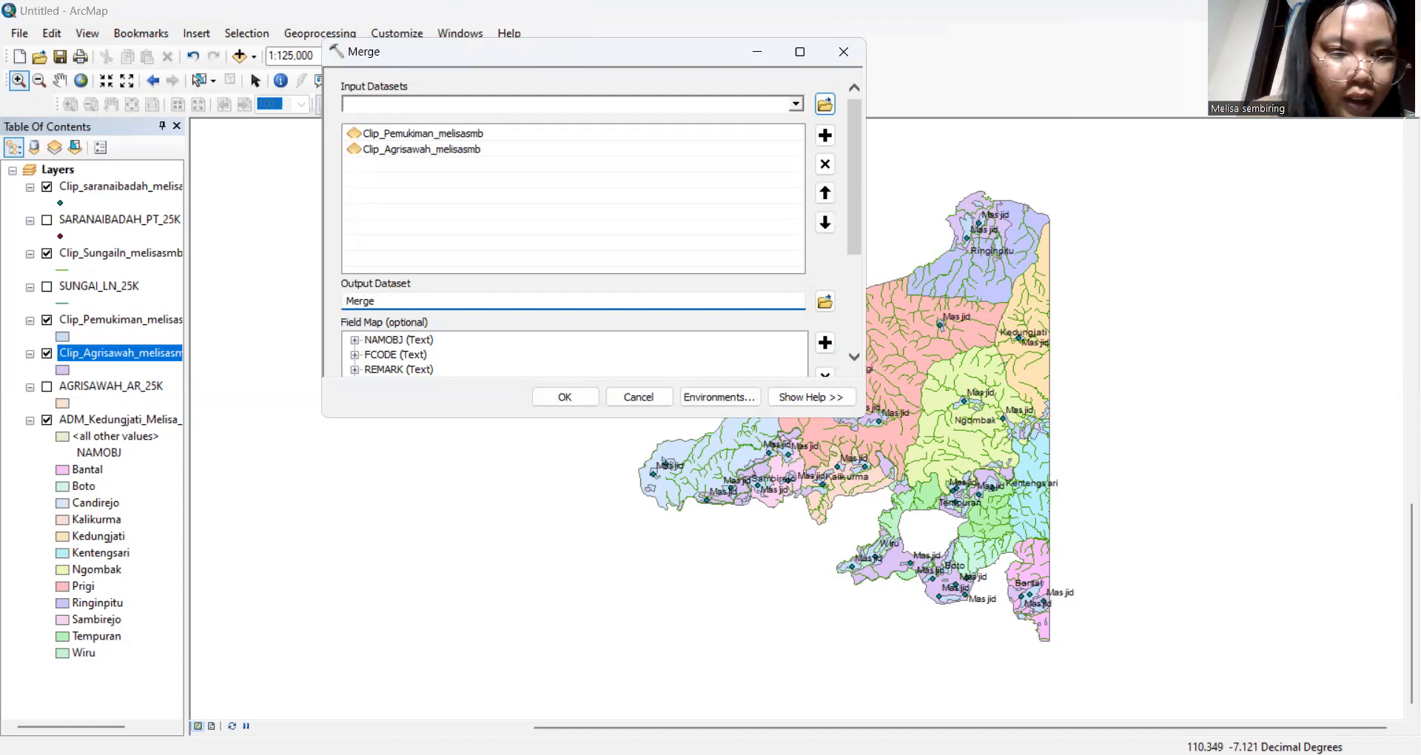
type("_M")
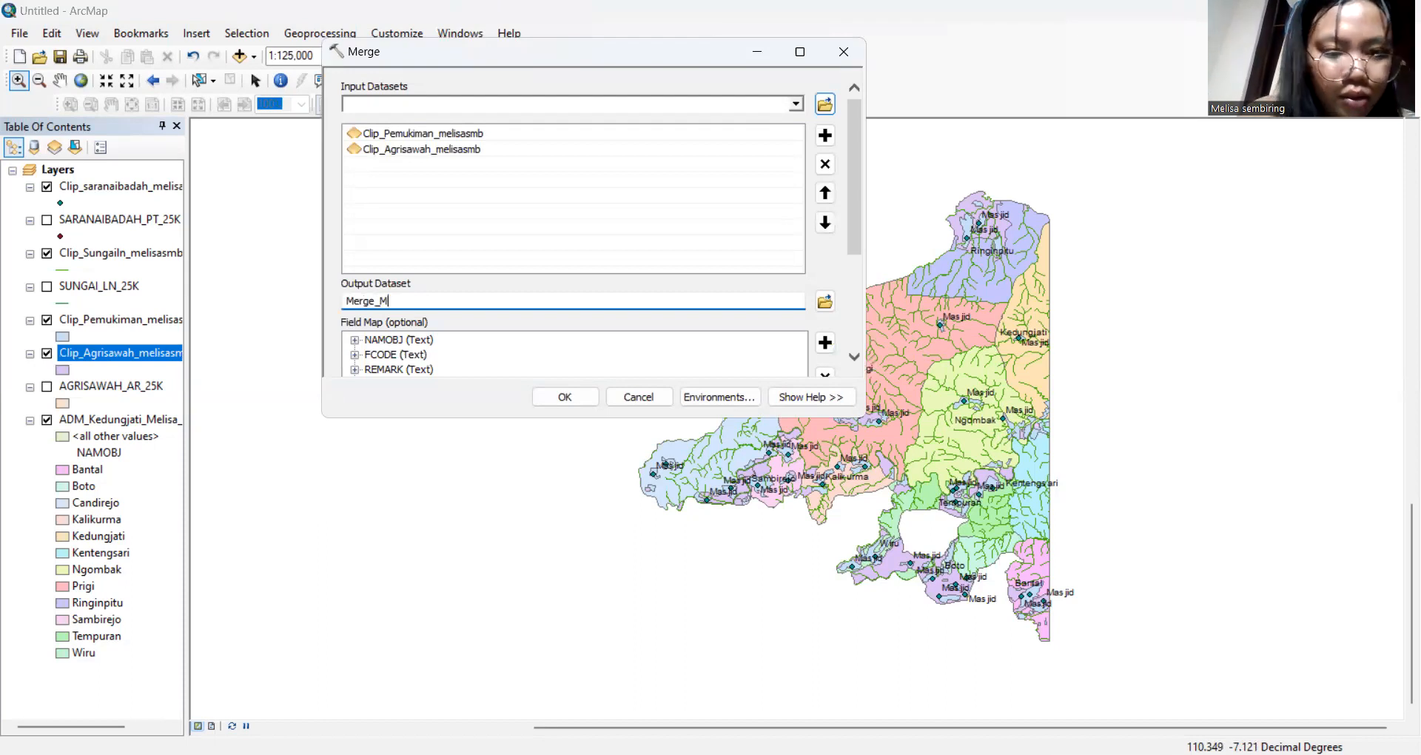
key("BackSpace")
type("mel")
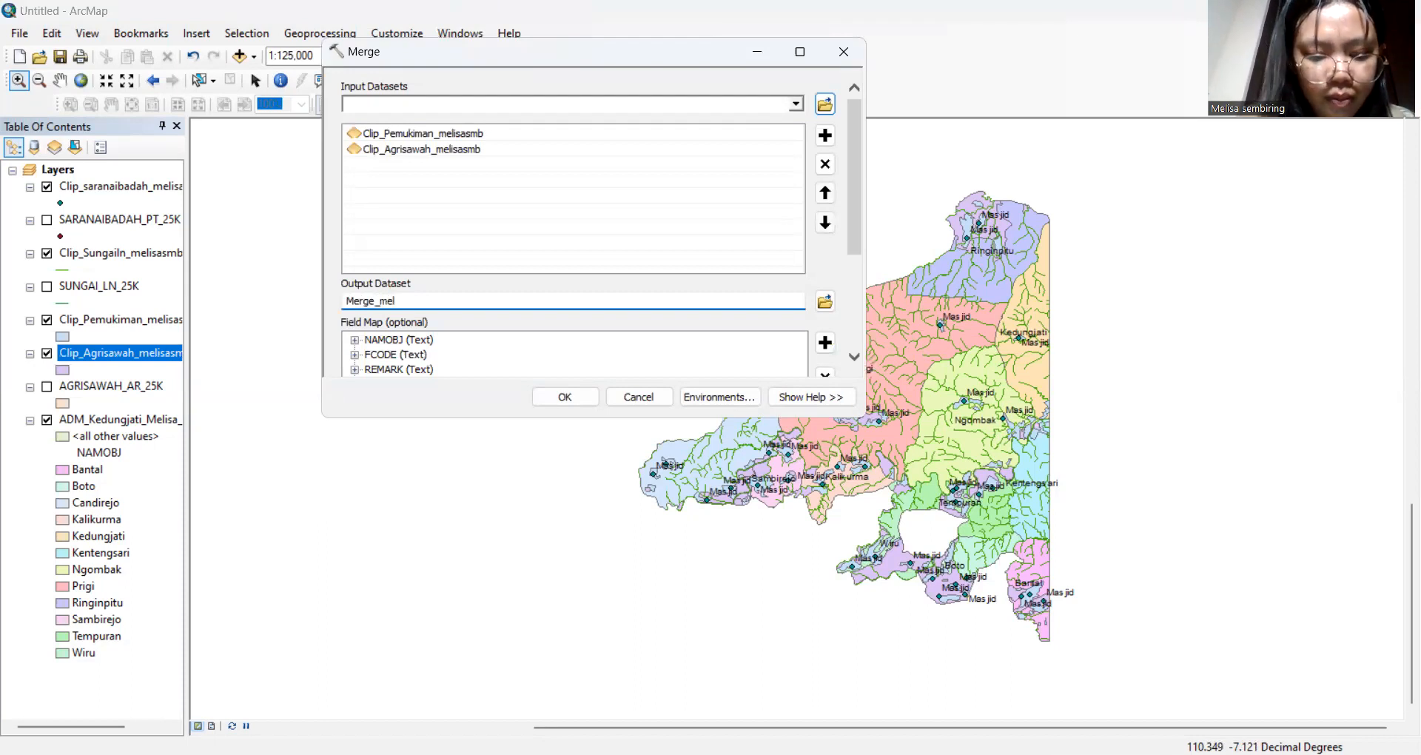
type("isasmb")
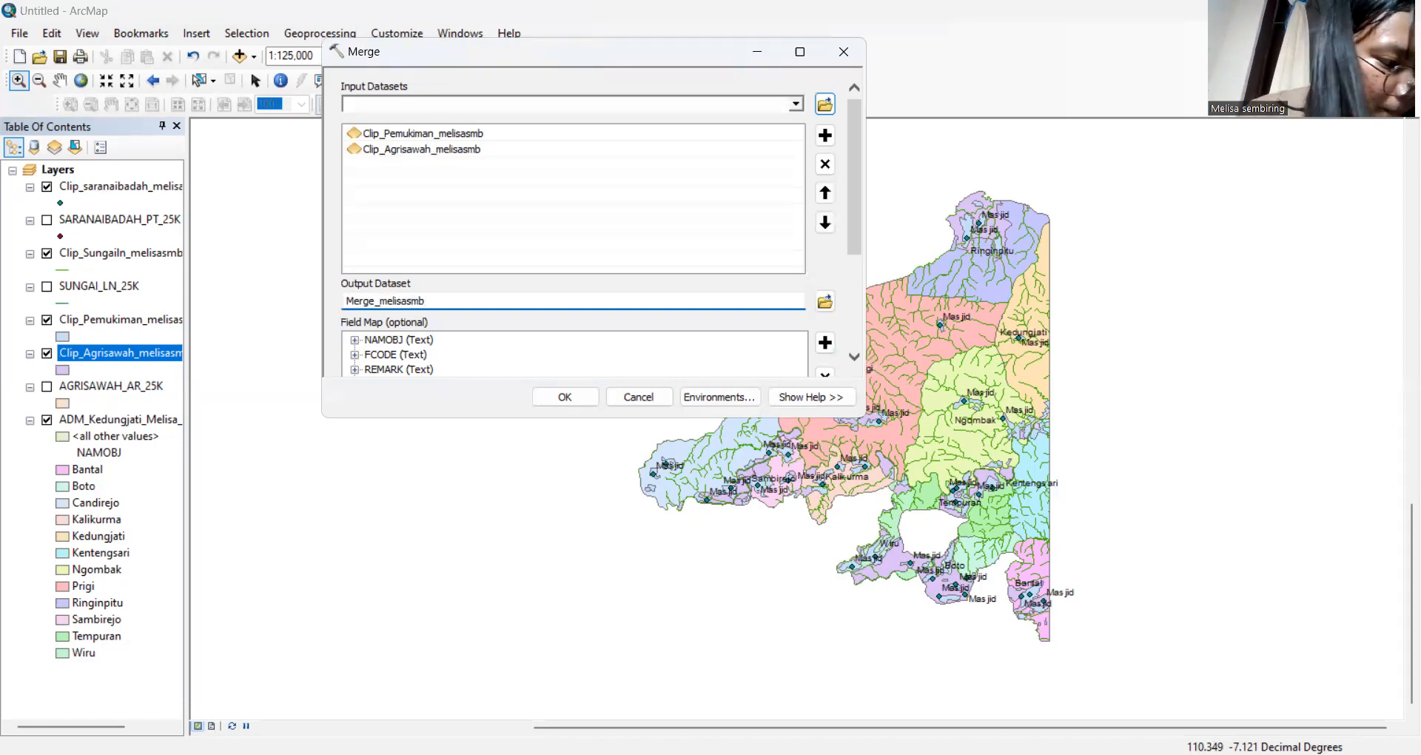
type("_")
key("BackSpace")
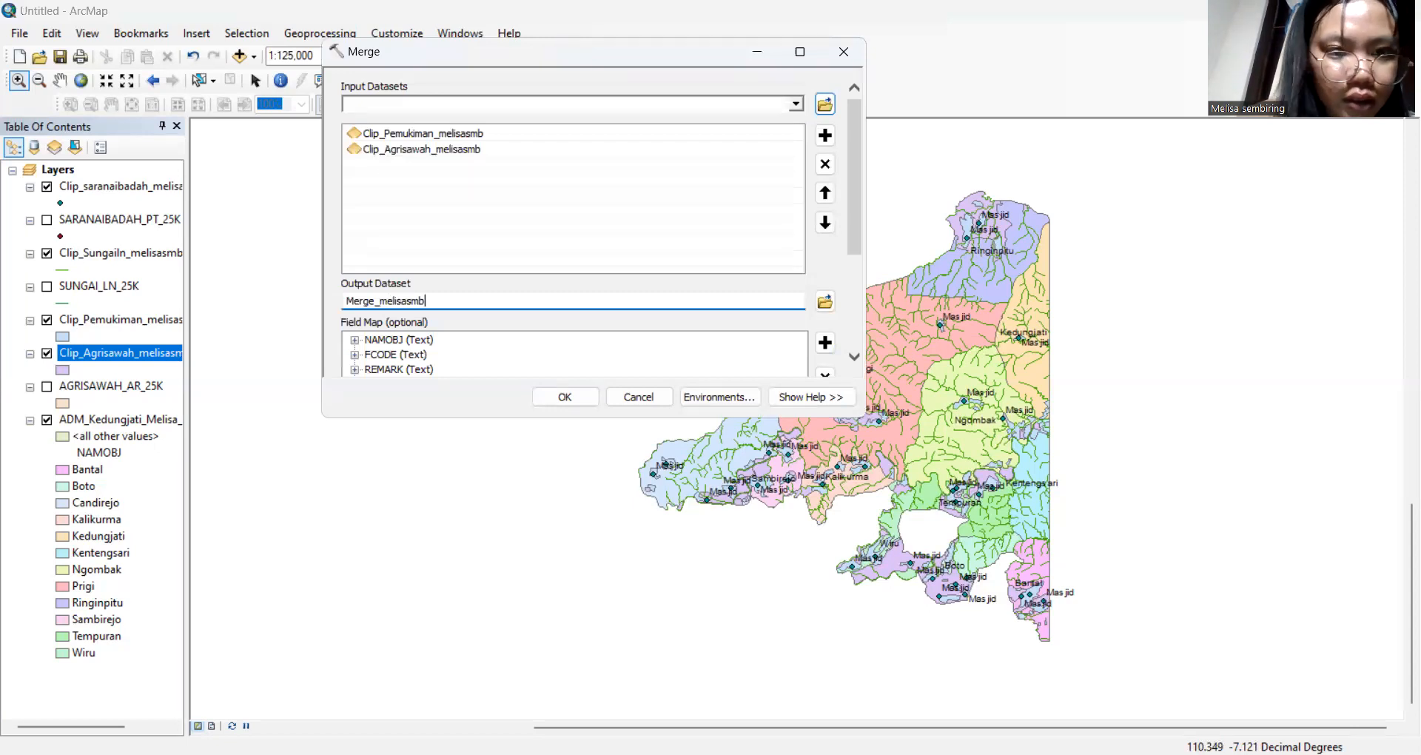
type("_")
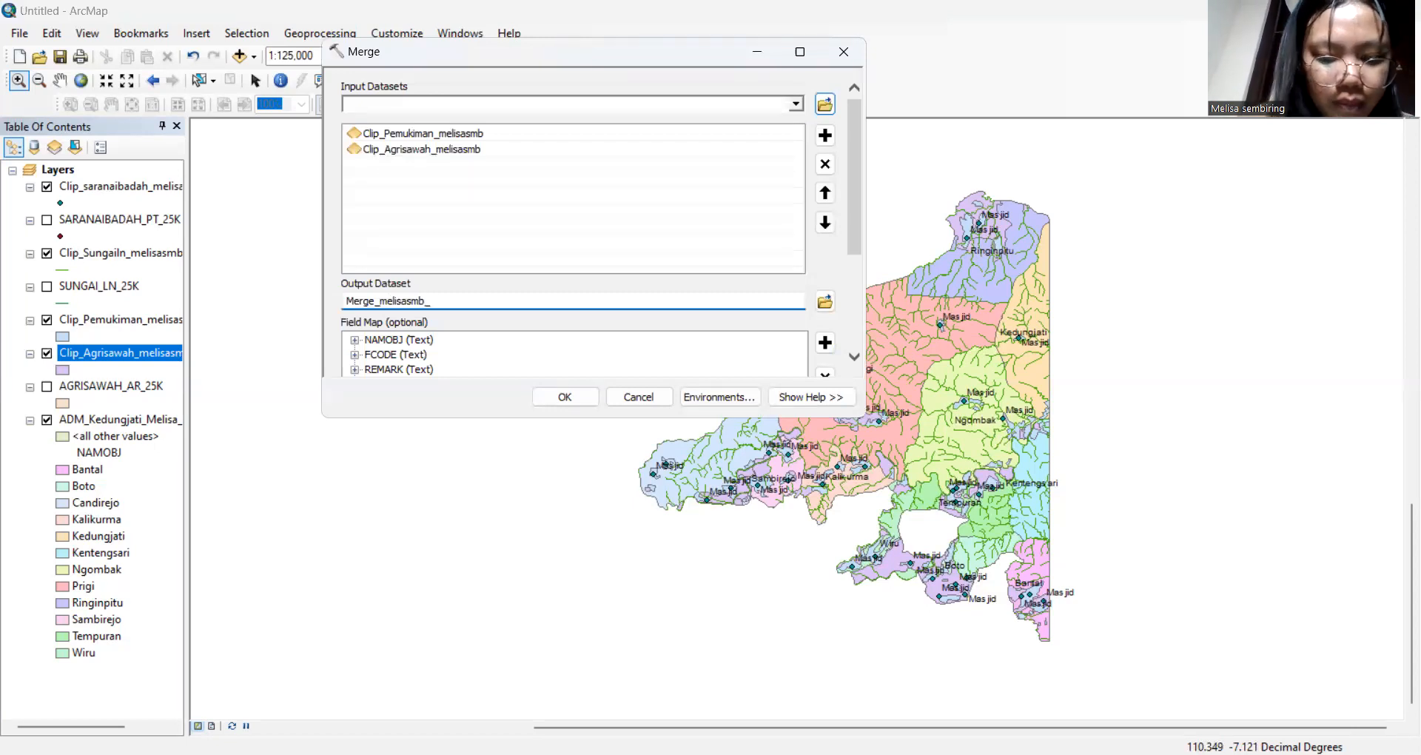
type("039")
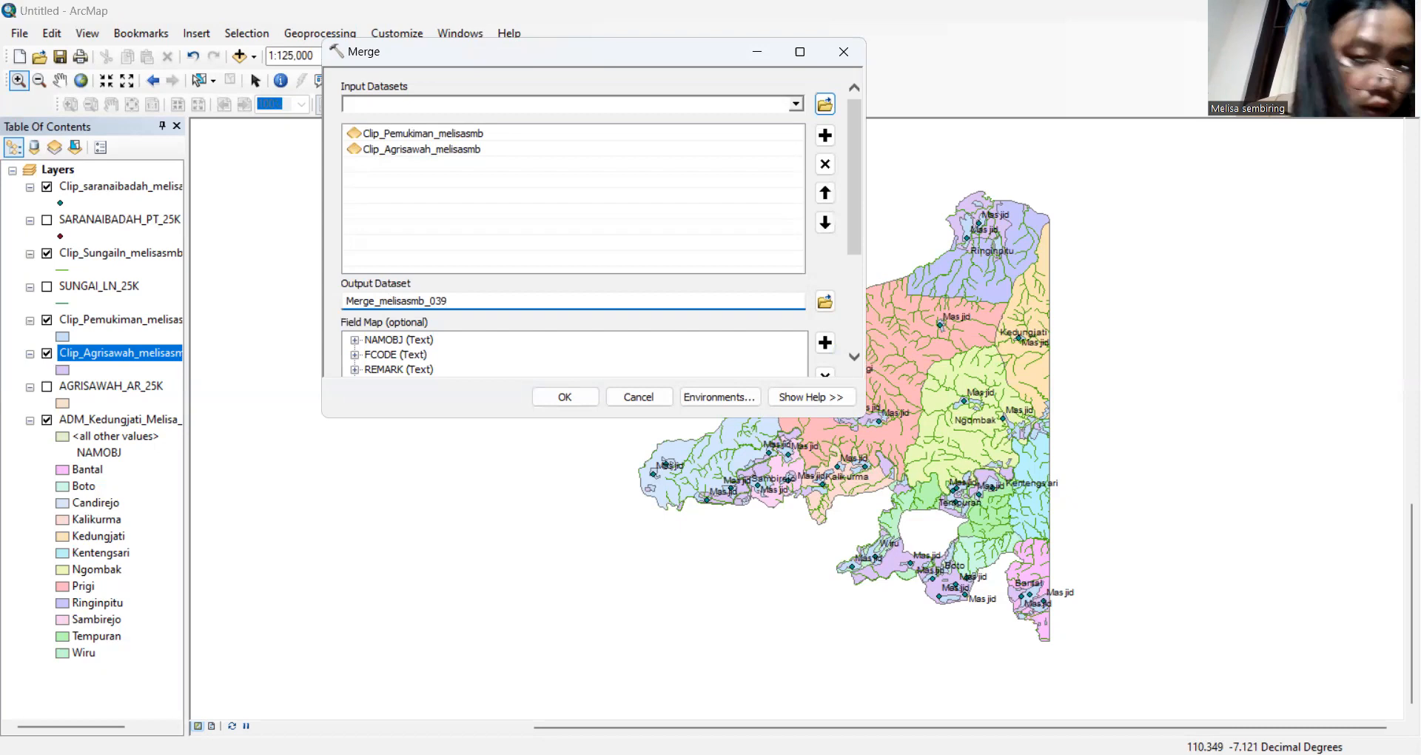
left_click(581, 394)
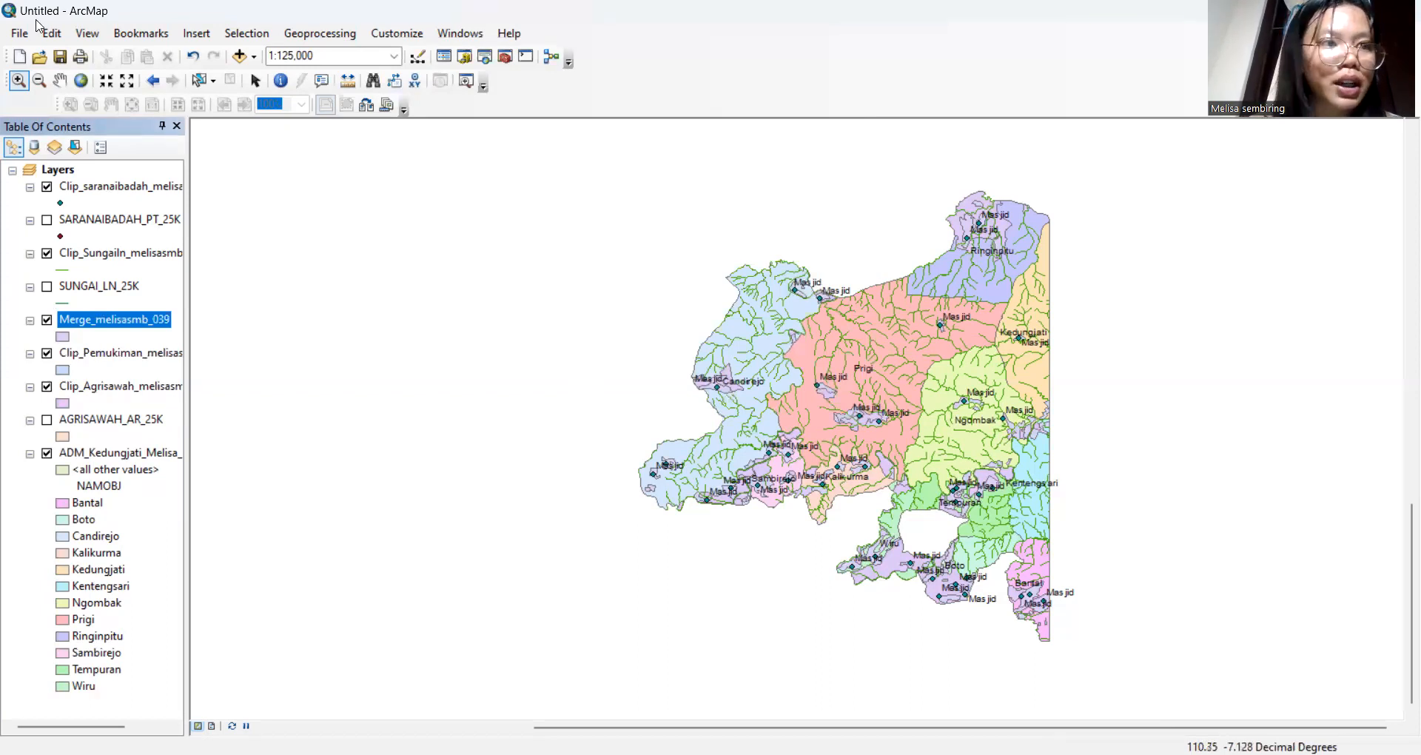
Start a map export and name the file 'Merge_' plus the author's name and suffix
left_click(20, 33)
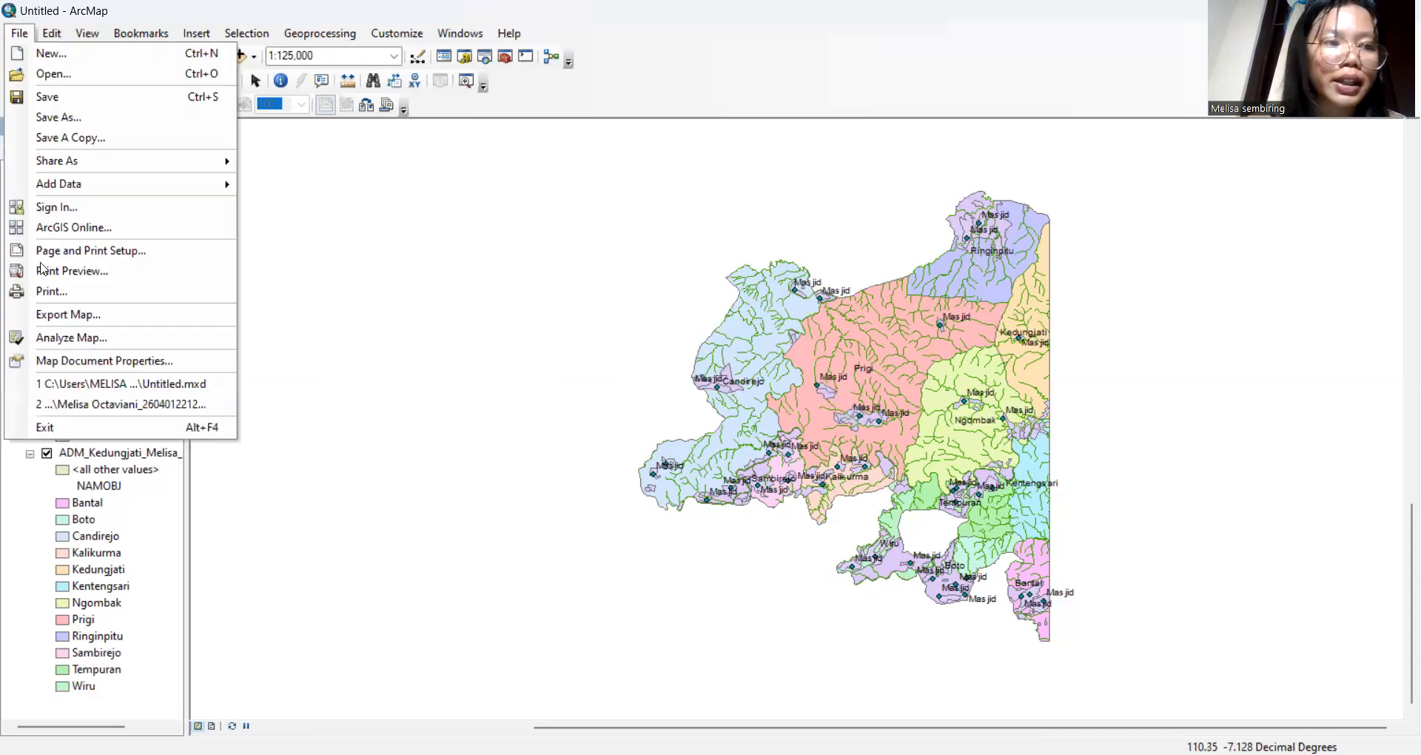
left_click(86, 323)
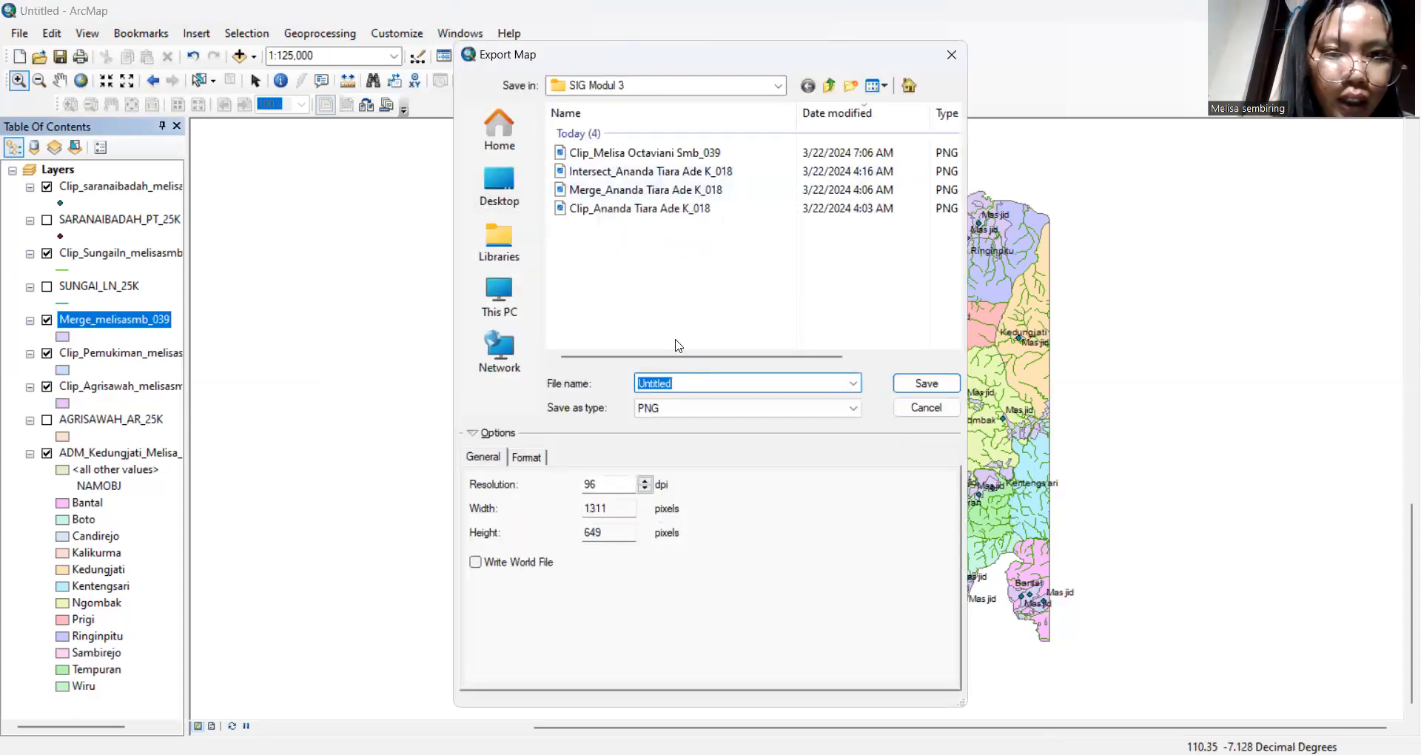
key("BackSpace")
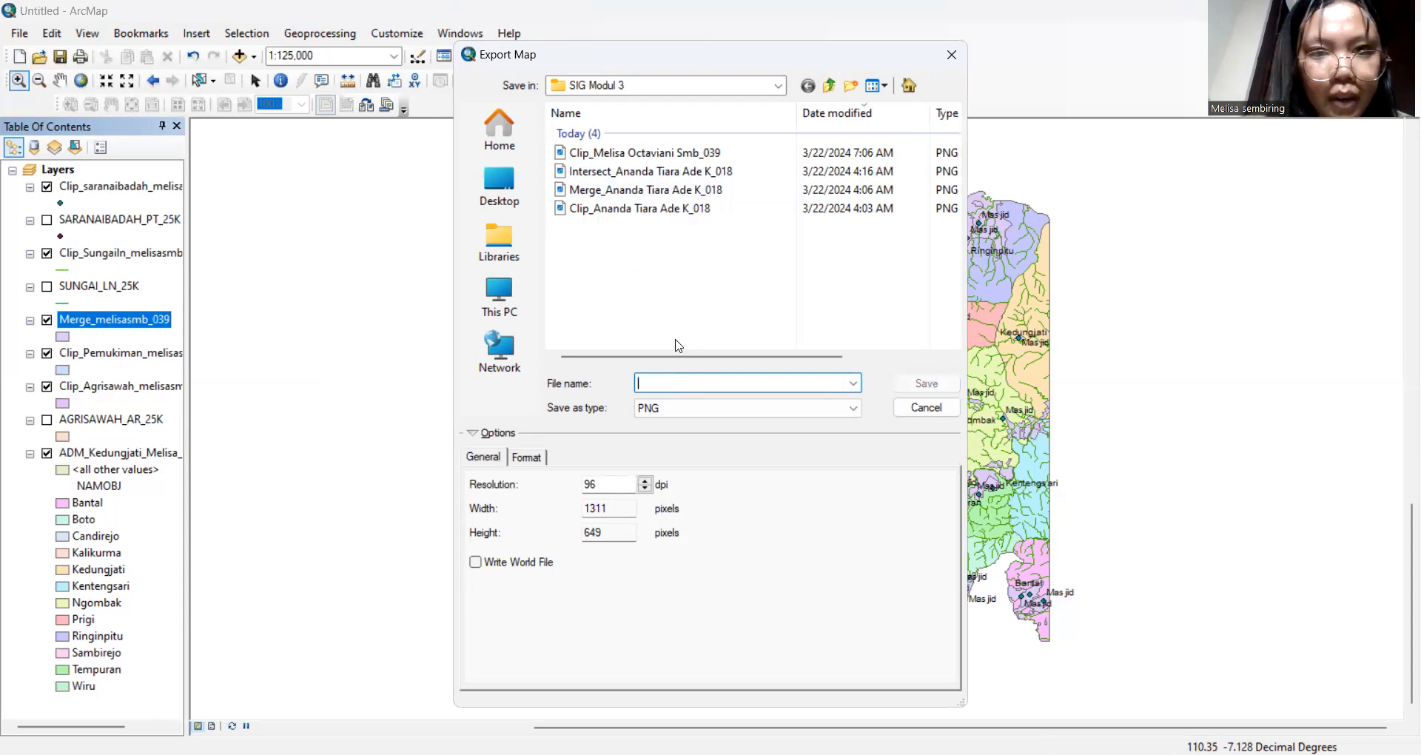
type("Mer")
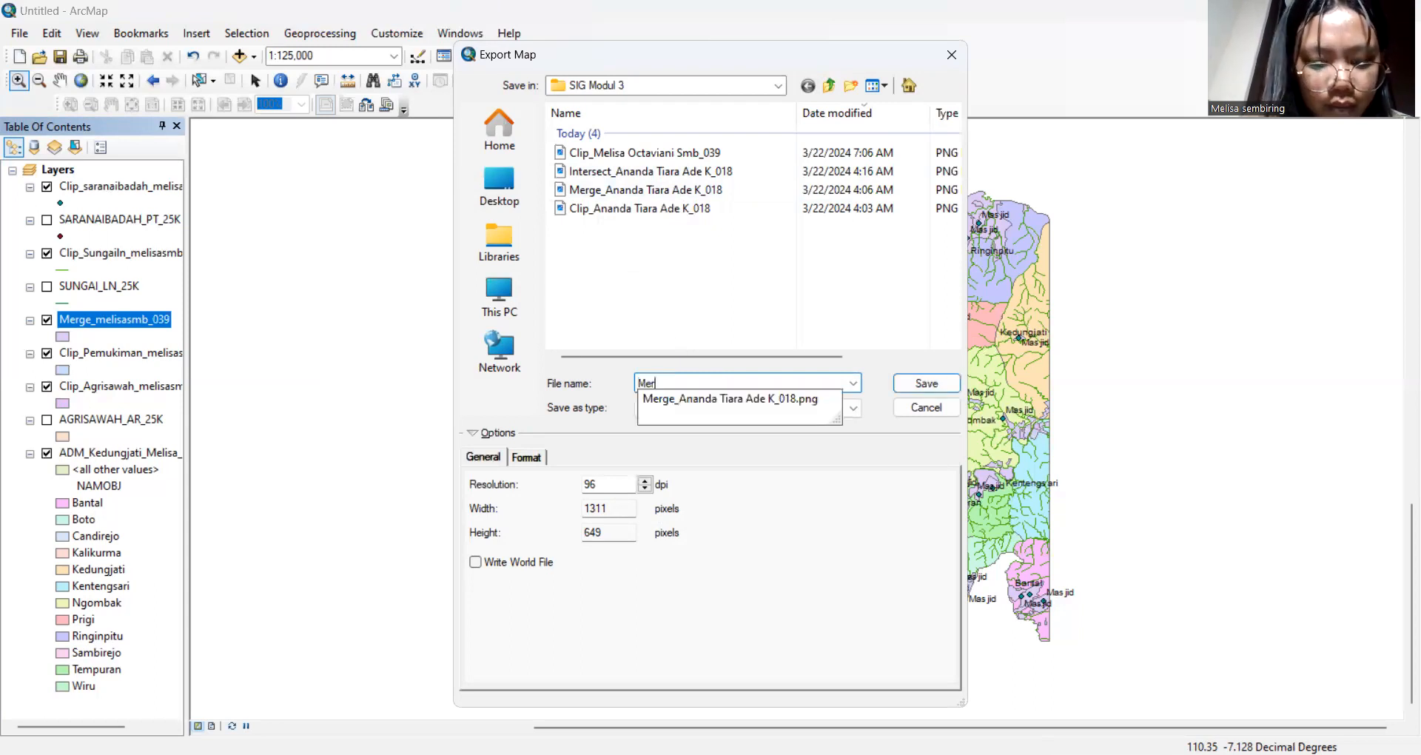
type("ge")
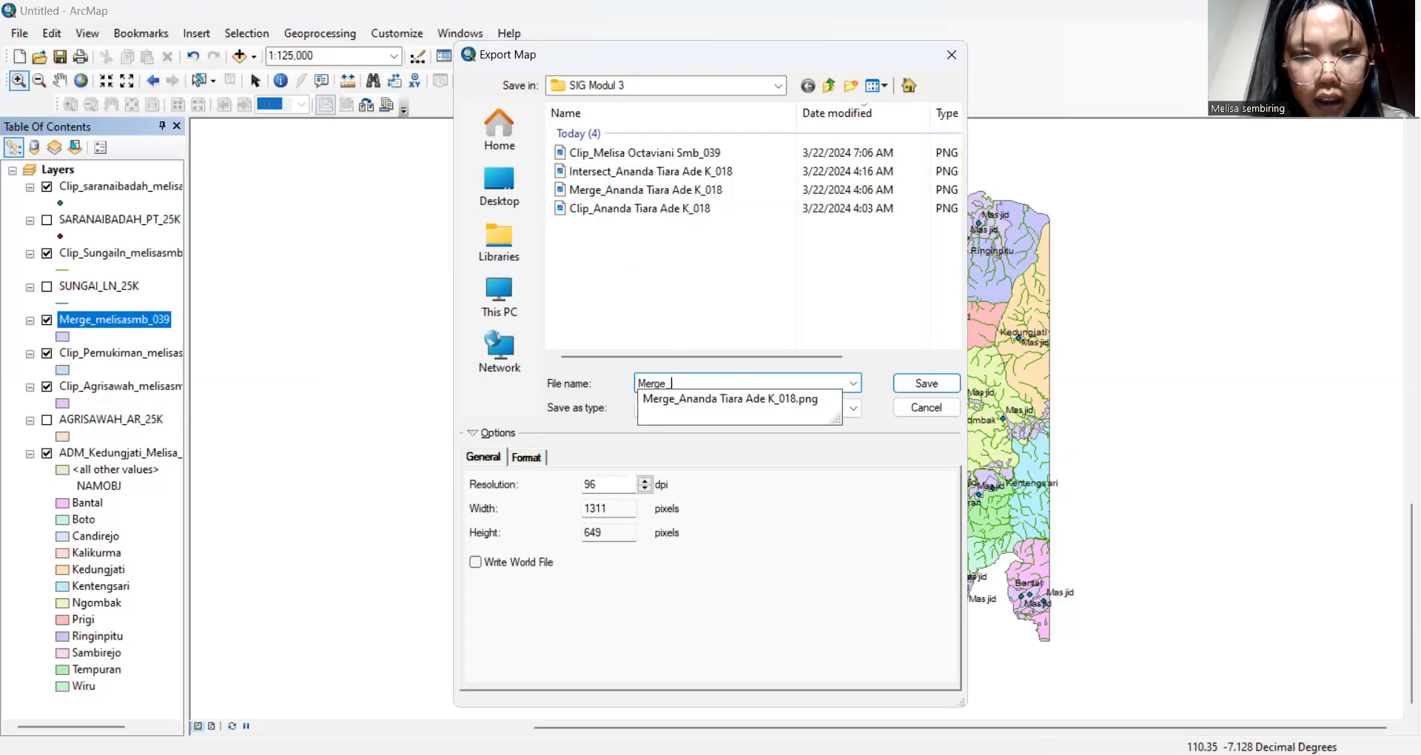
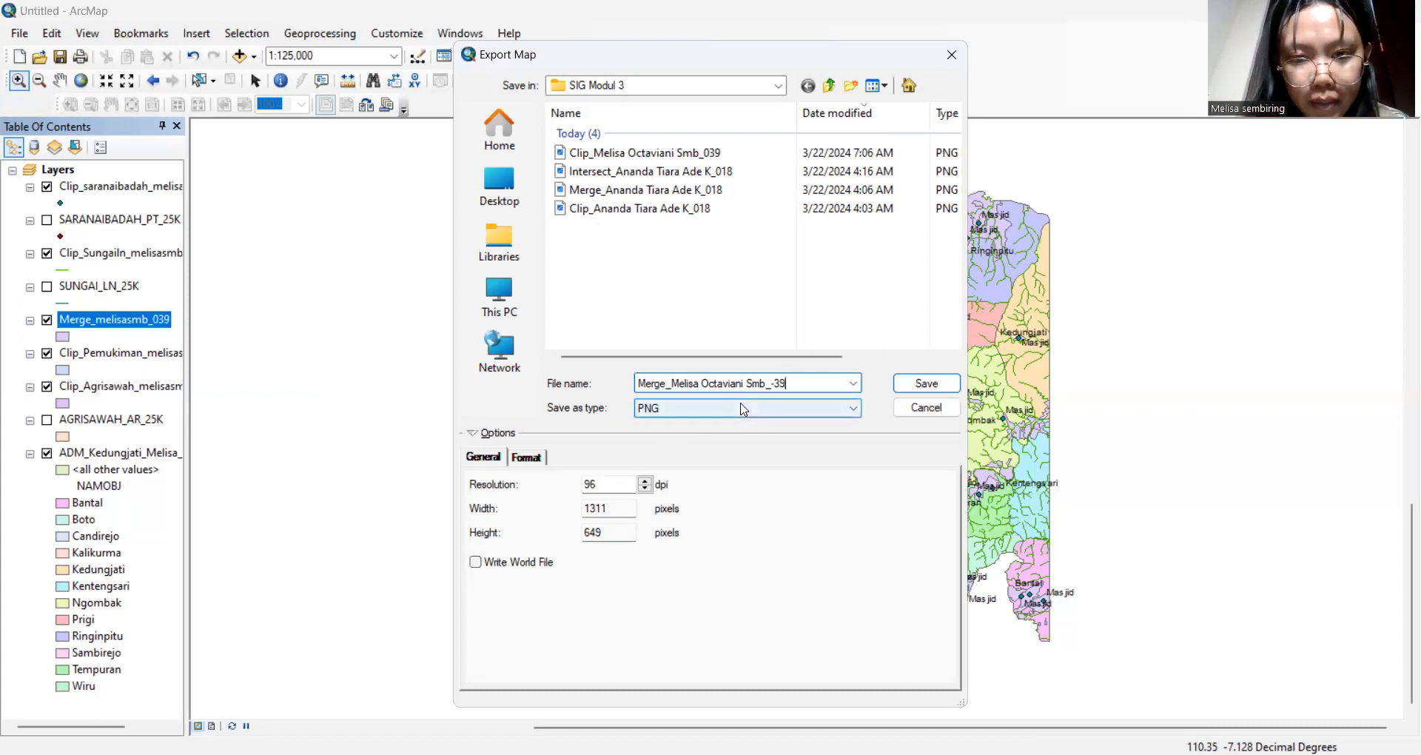
Set the export format to JPEG and save the image into SIG Modul 3
left_click(744, 409)
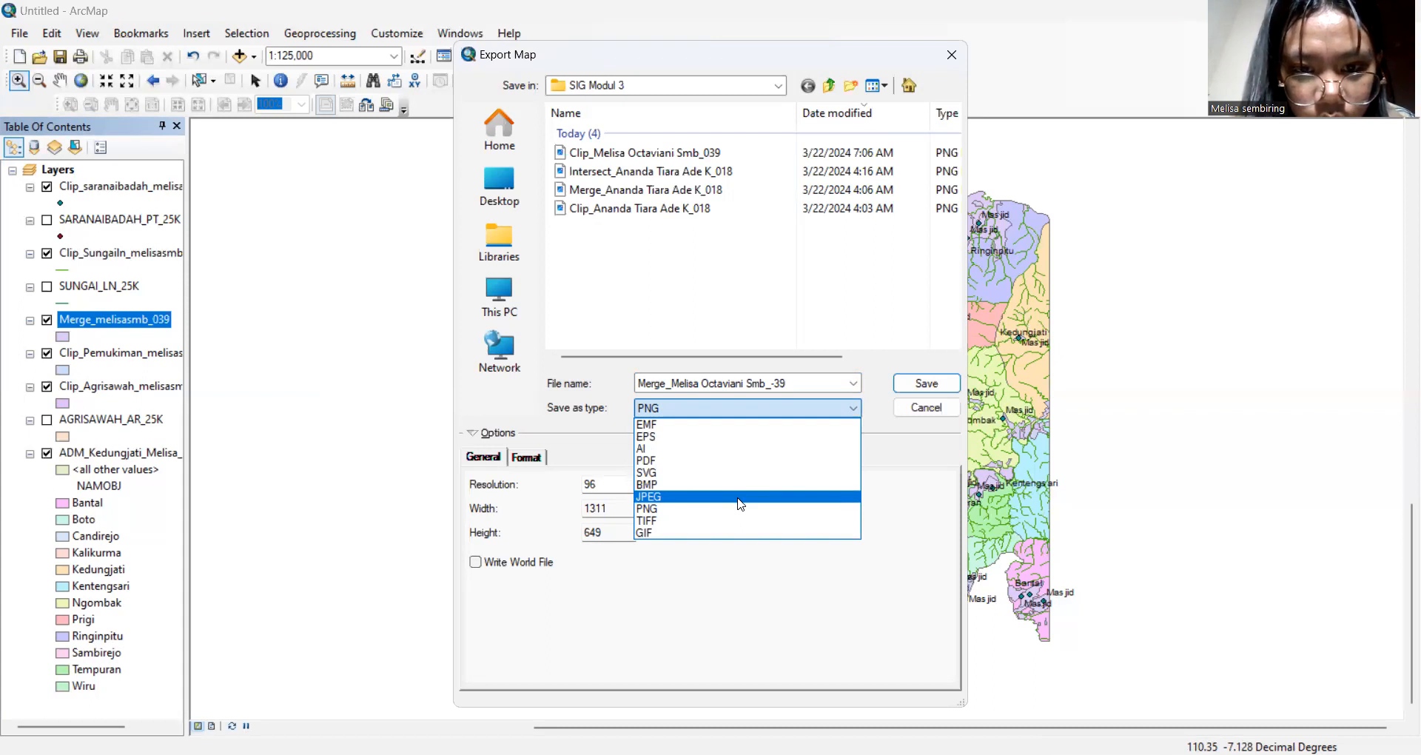
left_click(740, 504)
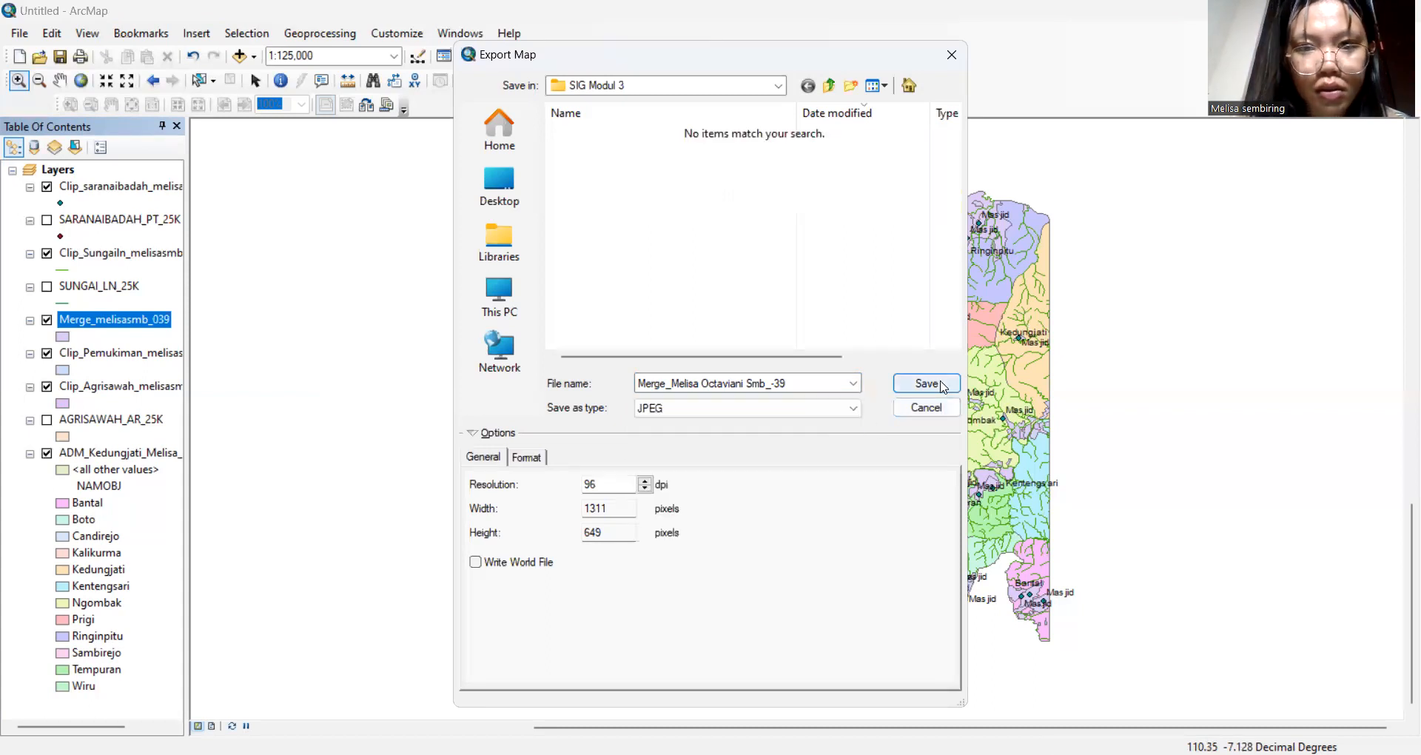
left_click(781, 415)
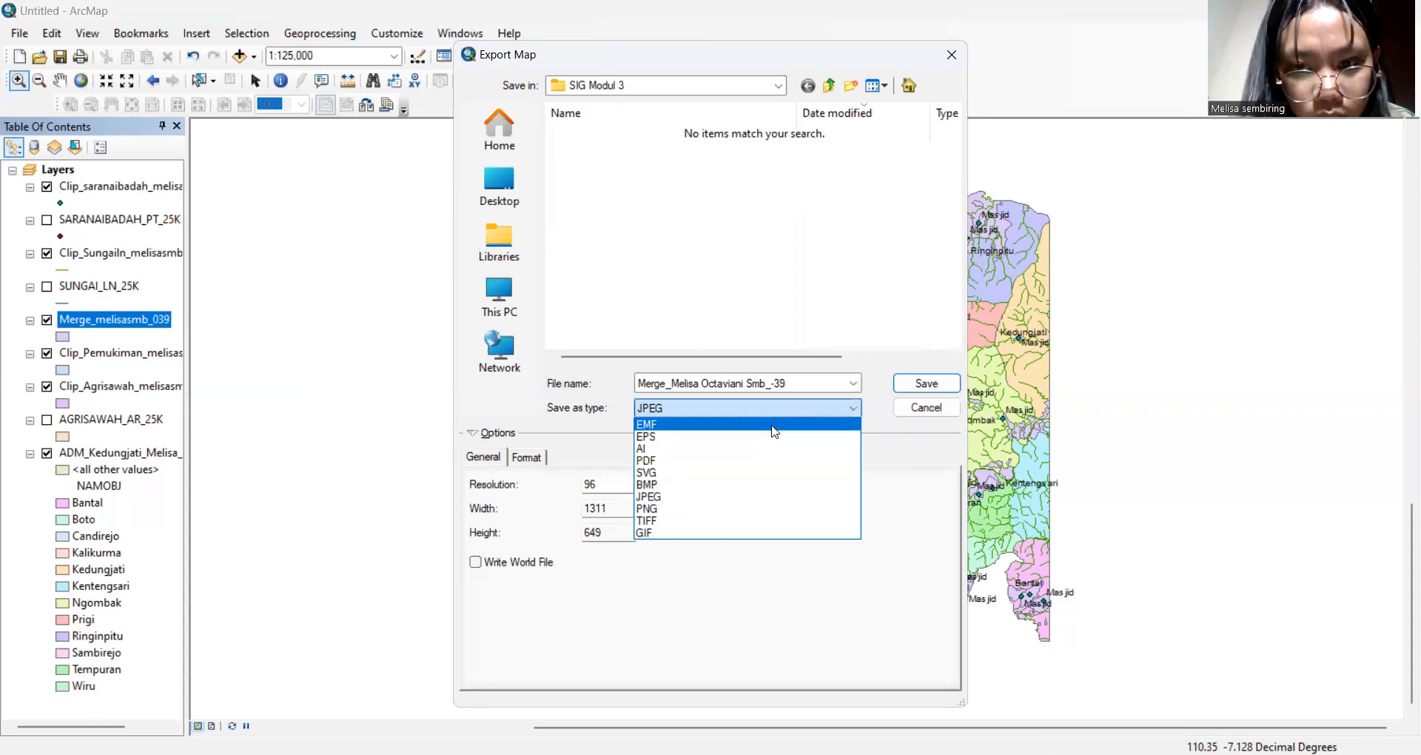
left_click(810, 407)
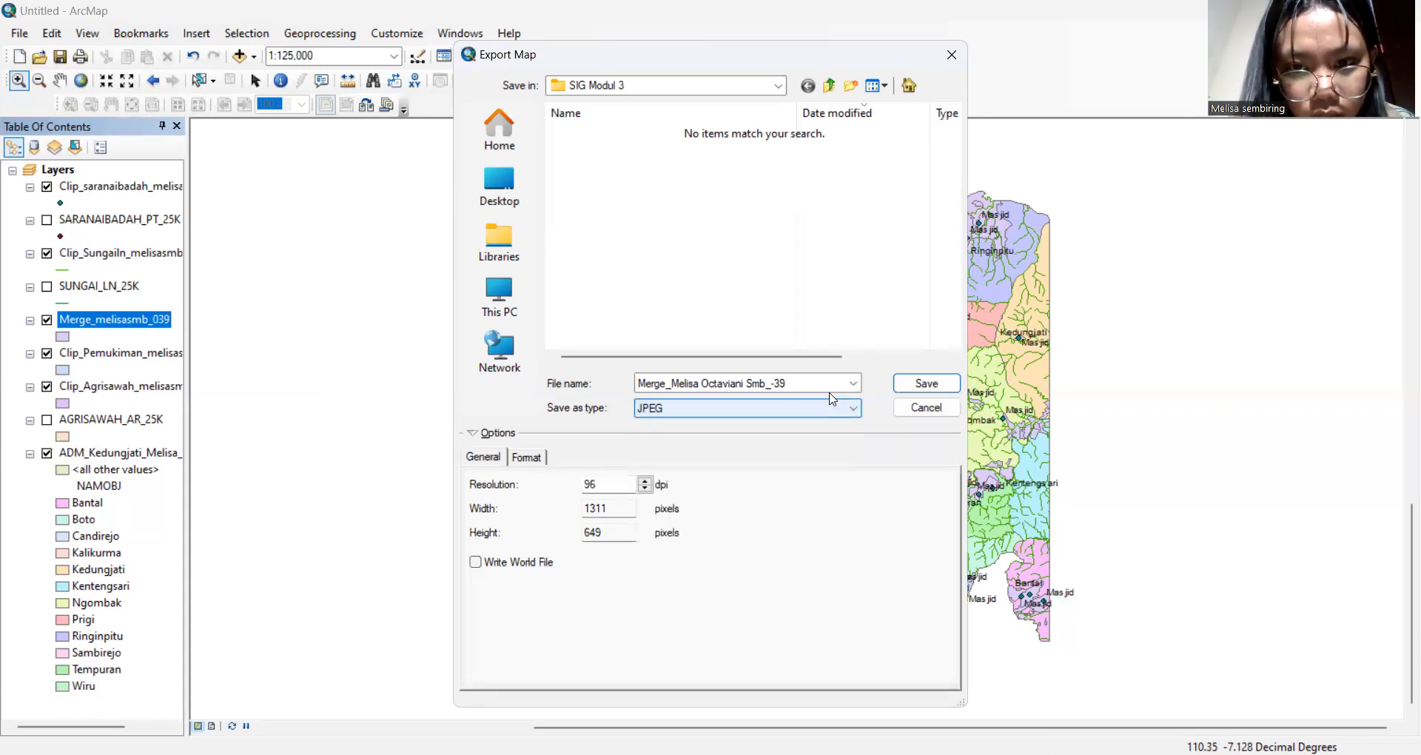
left_click(855, 385)
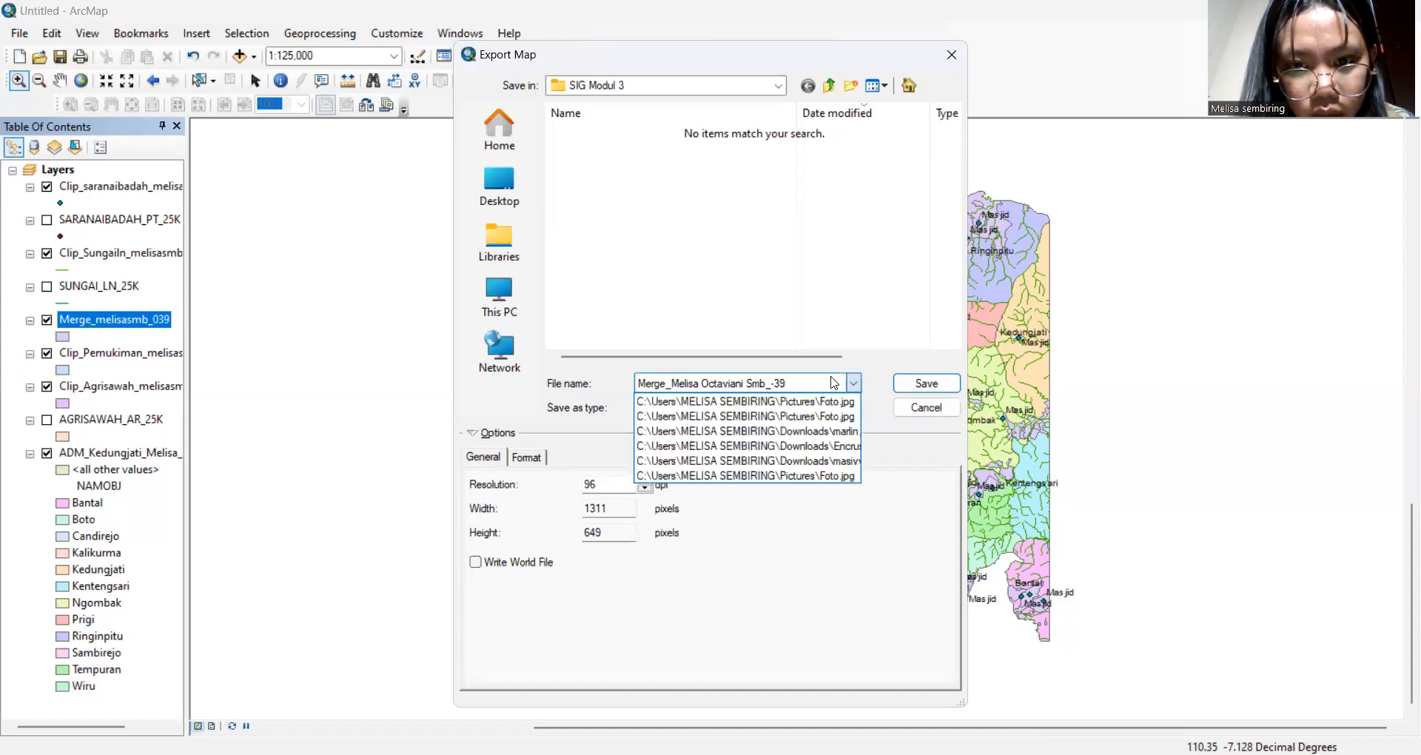
left_click(851, 383)
left_click(851, 407)
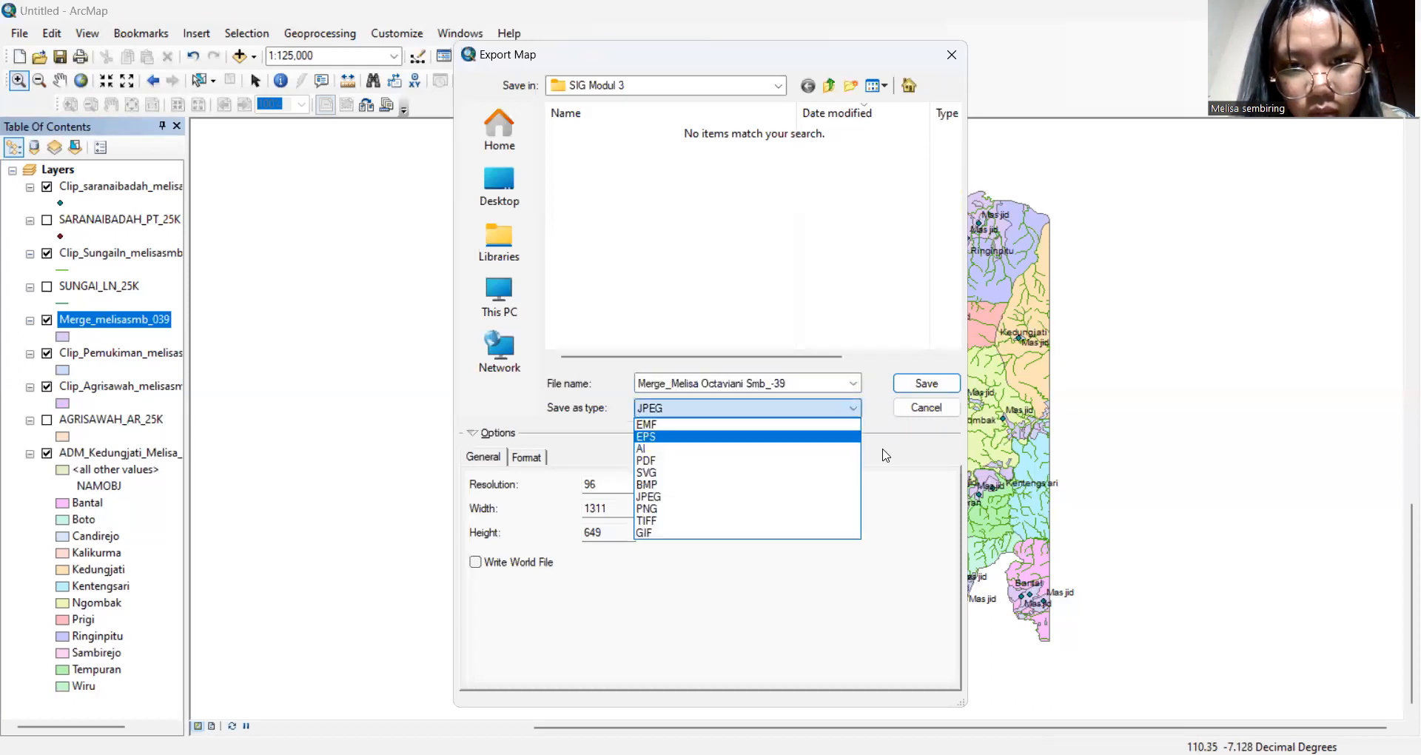
left_click(823, 497)
left_click(944, 387)
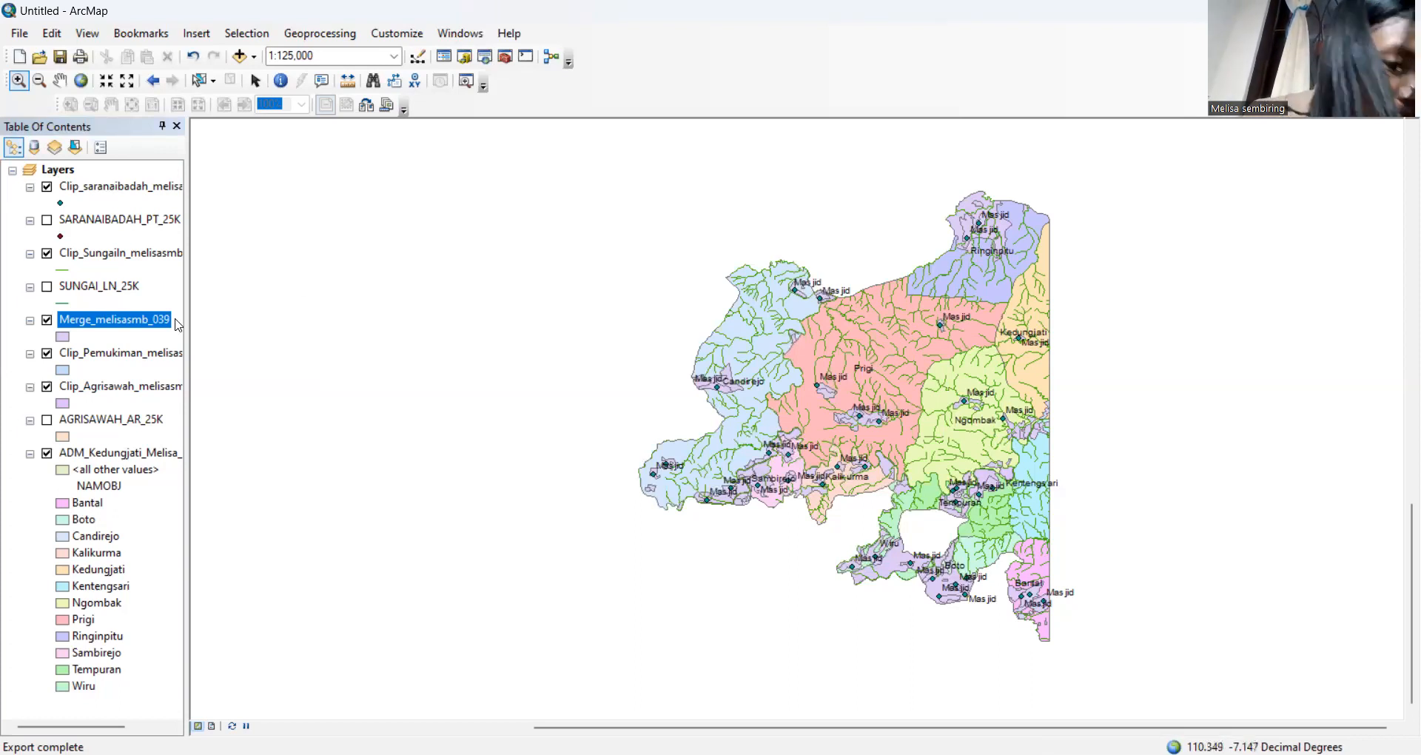
Hide the merged layer and open Clip_Agrisawah_melisasmb's attribute table to view its REMARK values
left_click(48, 321)
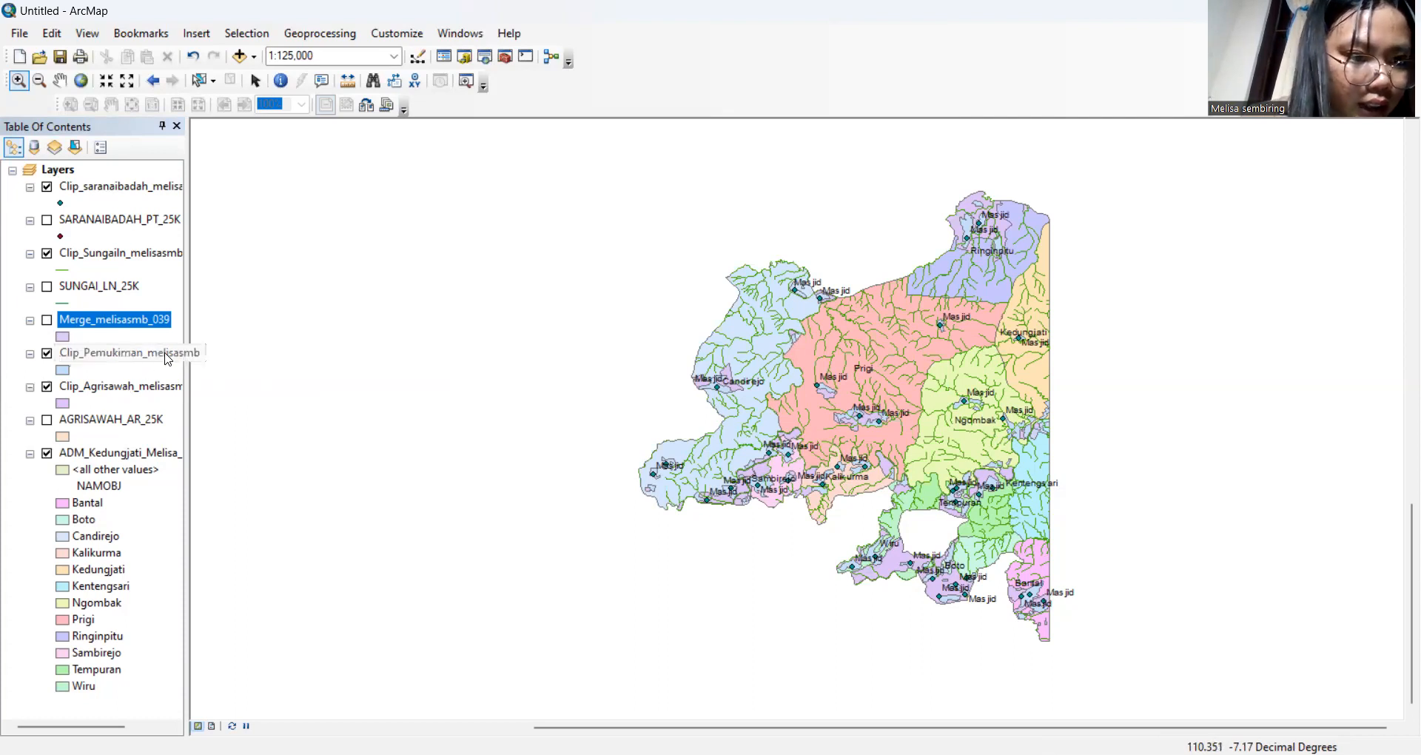
left_click(164, 392)
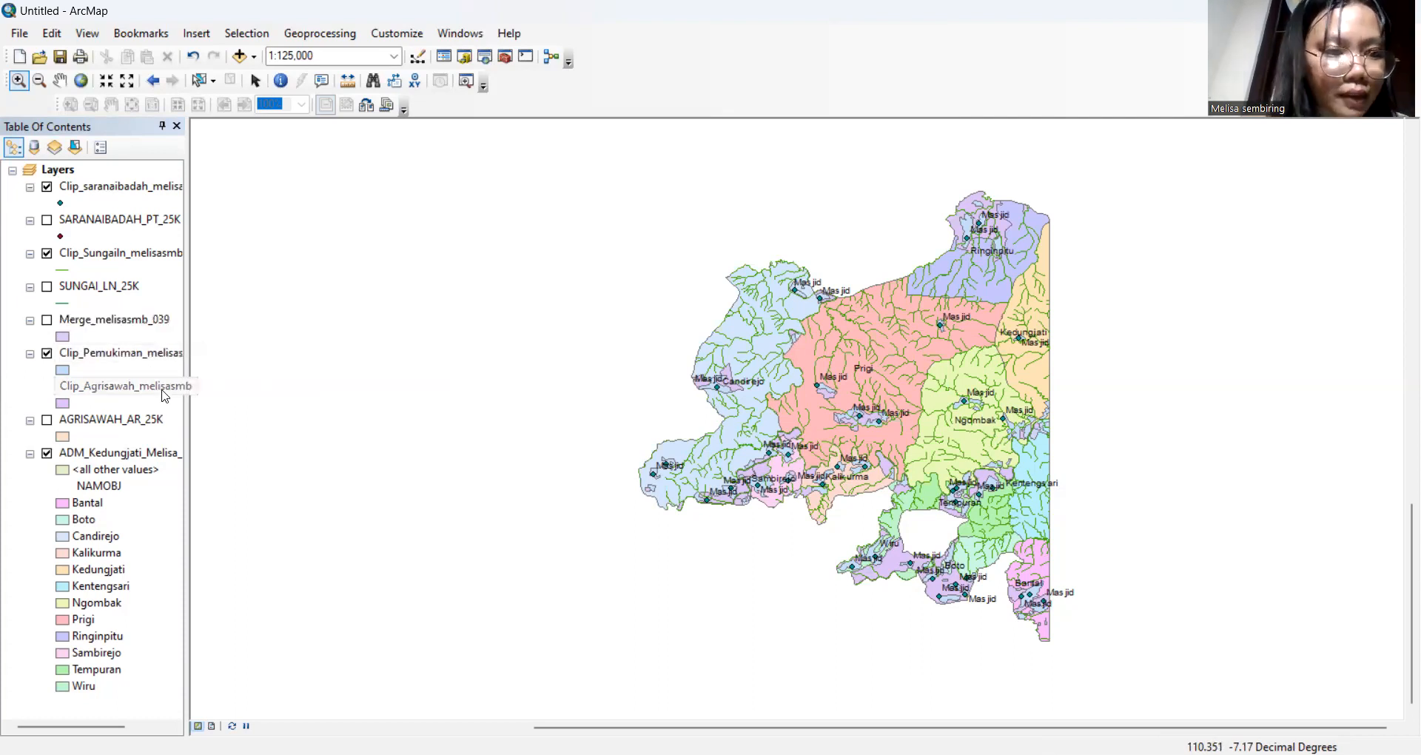
right_click(164, 394)
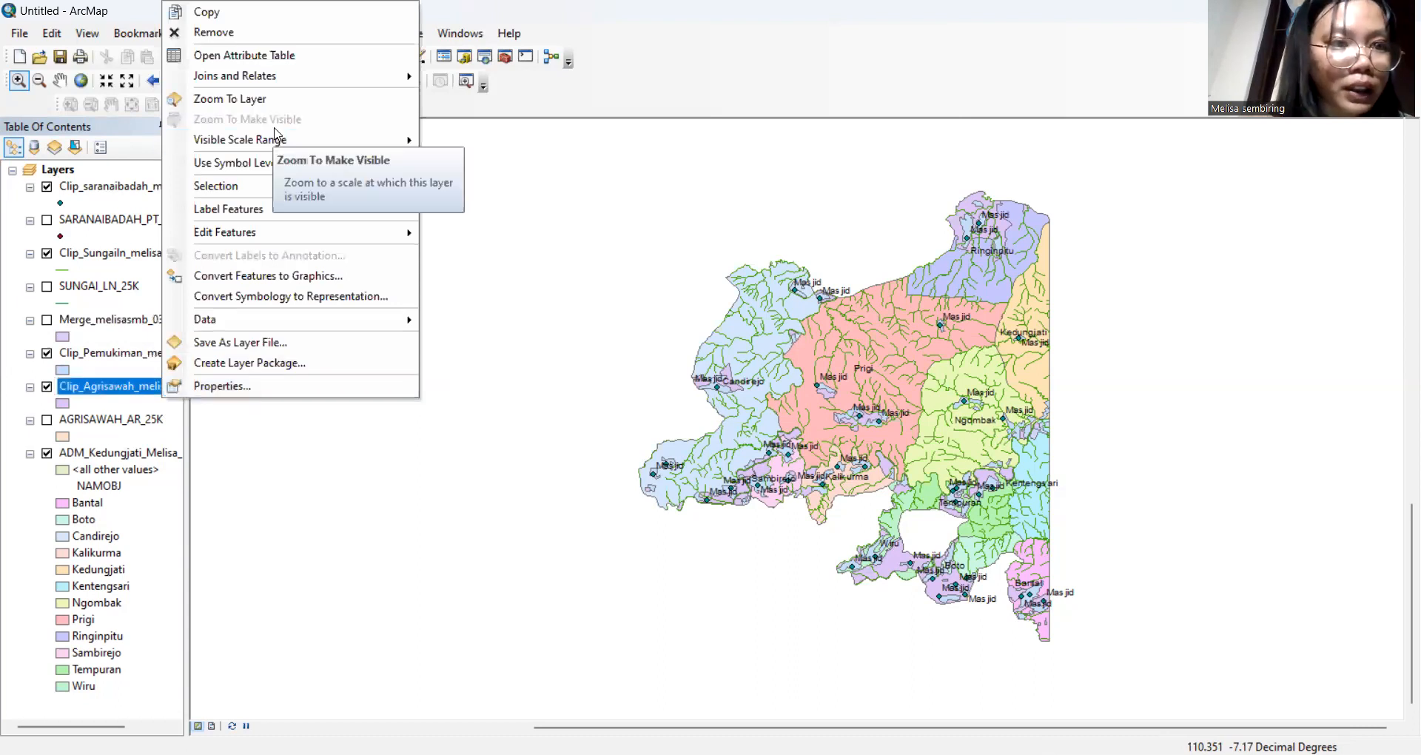
left_click(300, 58)
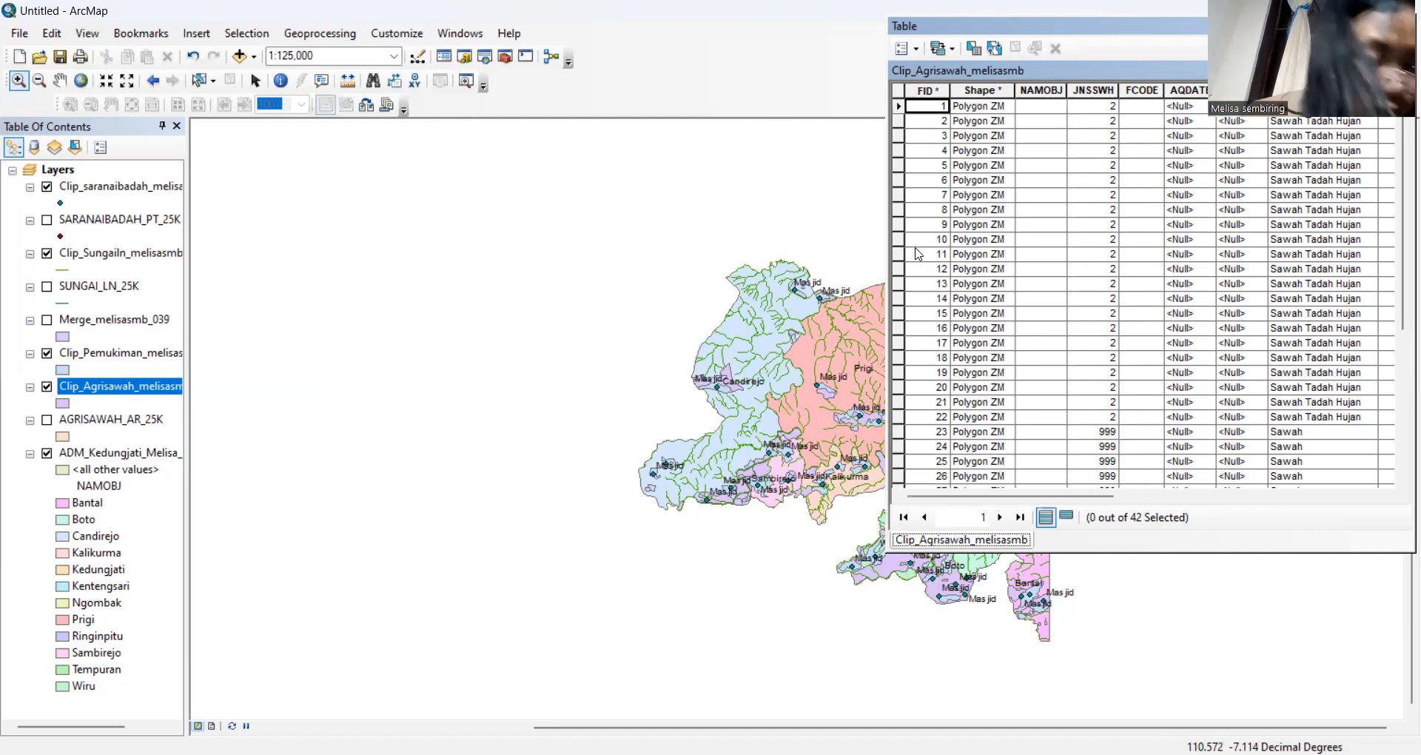
left_click_drag(973, 503, 1088, 508)
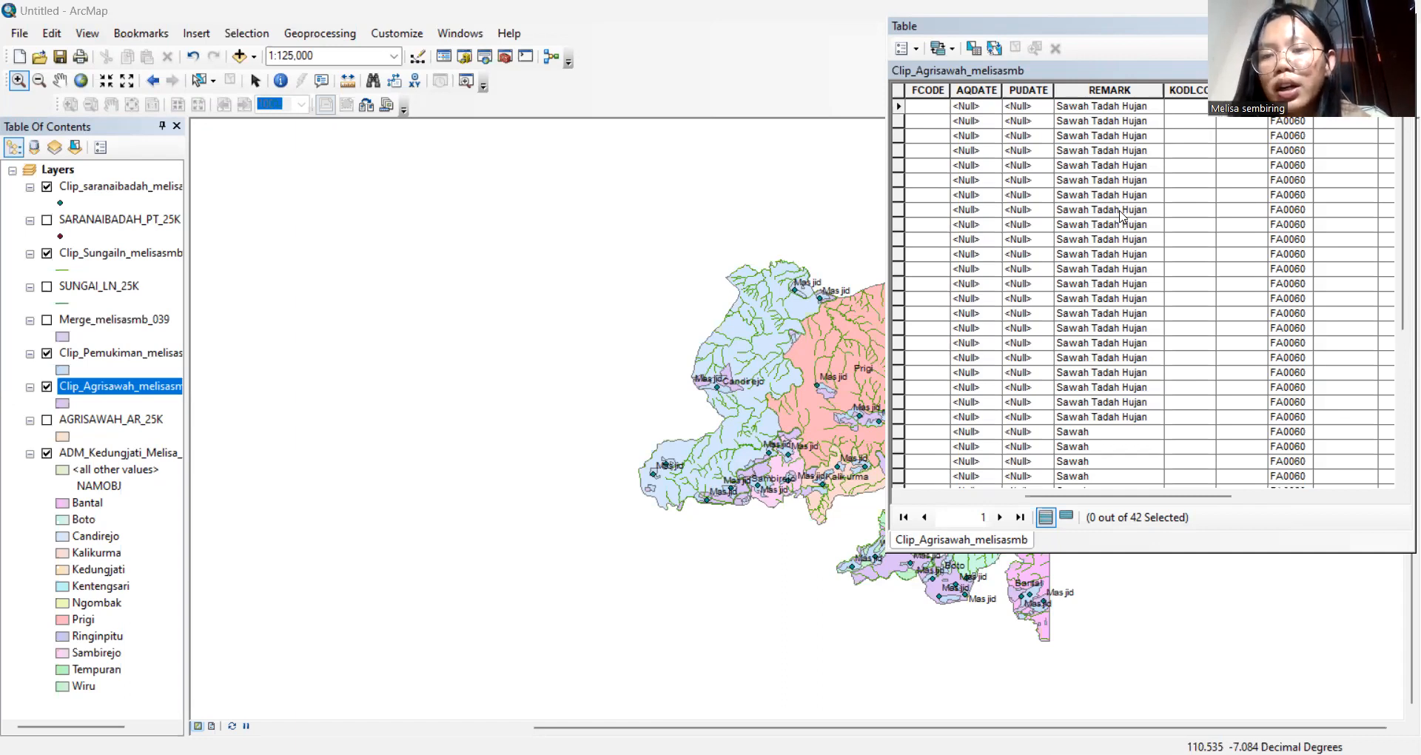
scroll(1122, 216, "down", 3)
scroll(1121, 217, "down", 2)
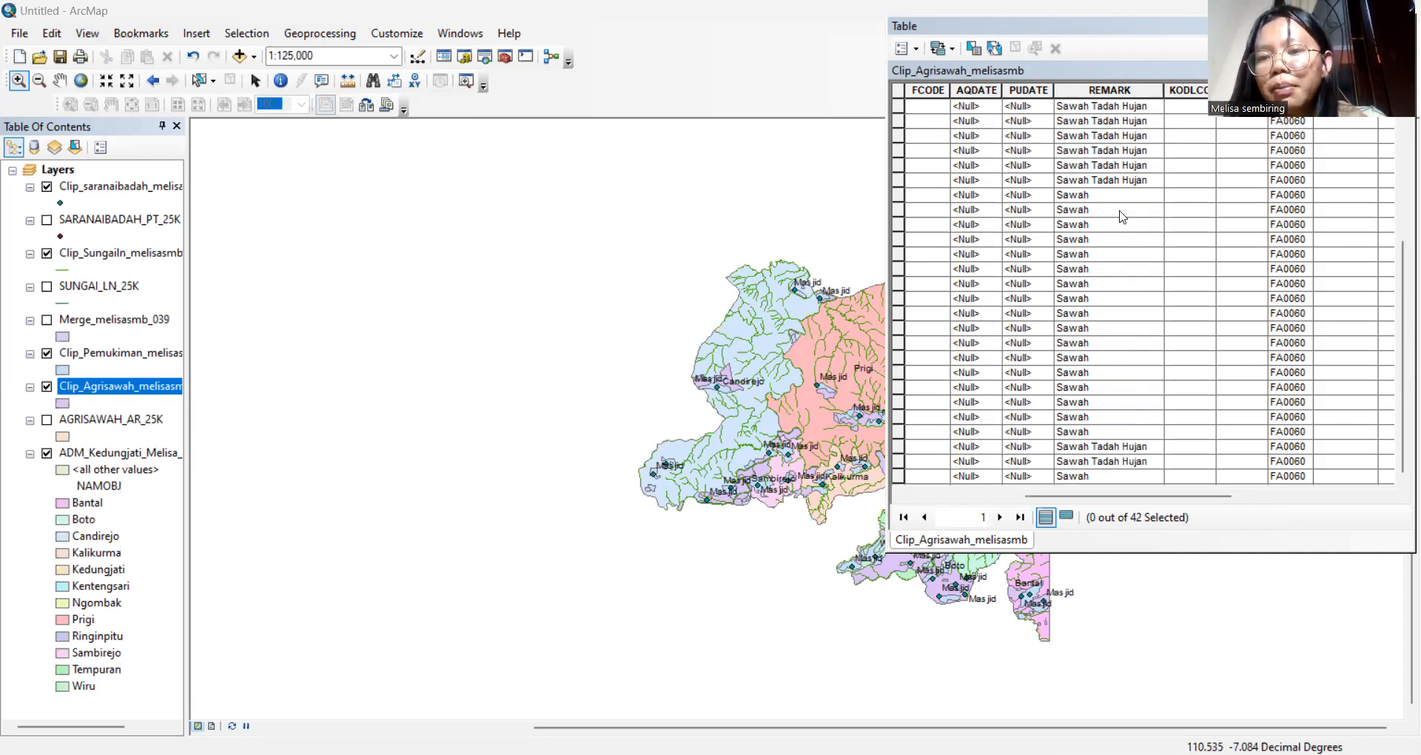
scroll(1122, 217, "up", 5)
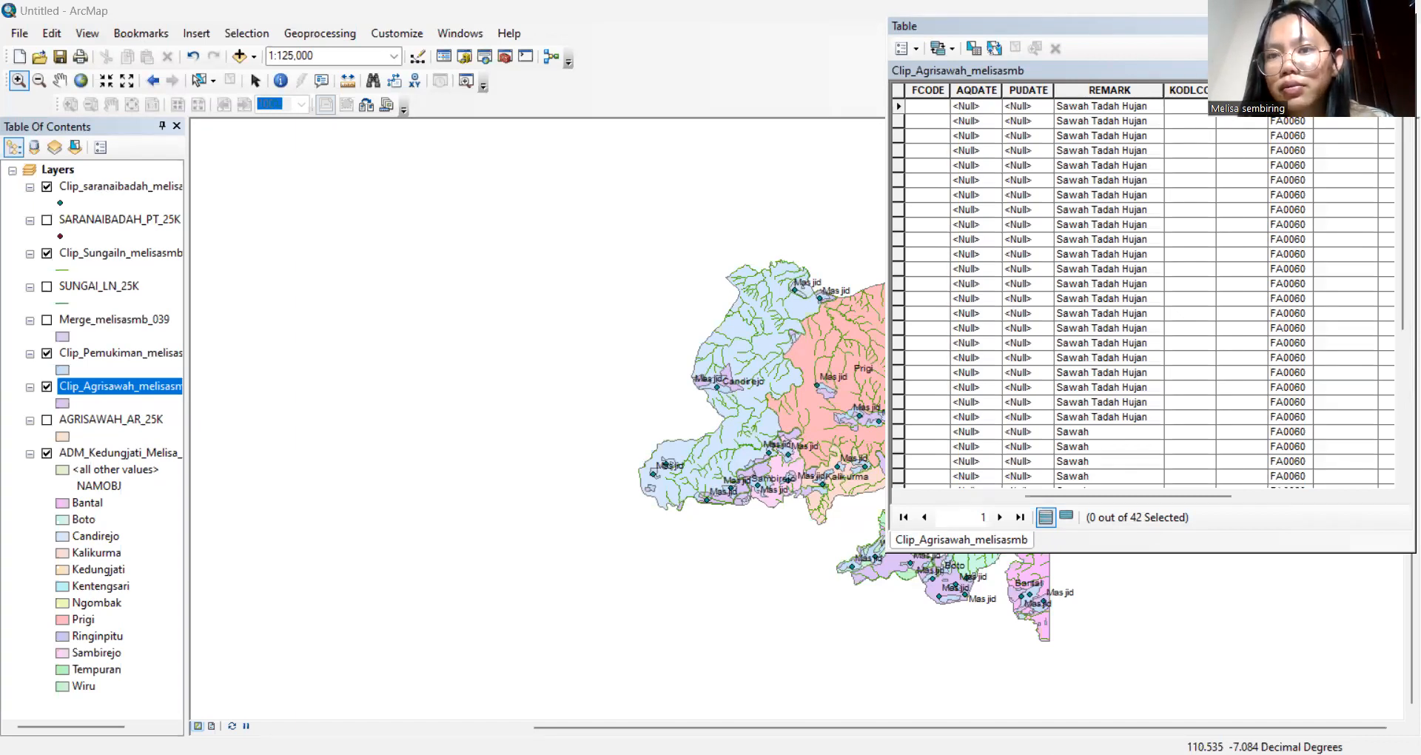
Close the attribute table and open Dissolve with Clip_Agrisawah_melisasmb as input features
left_click(1402, 26)
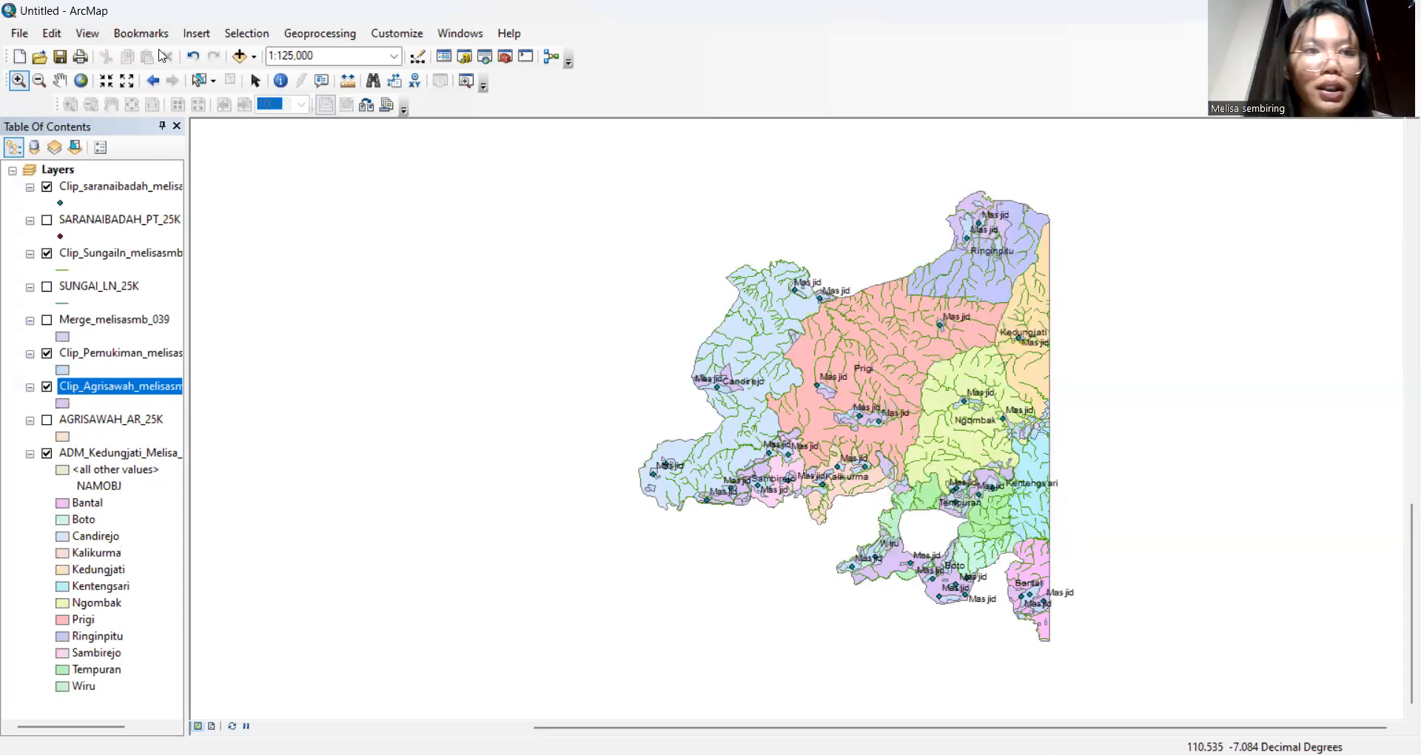
left_click(356, 34)
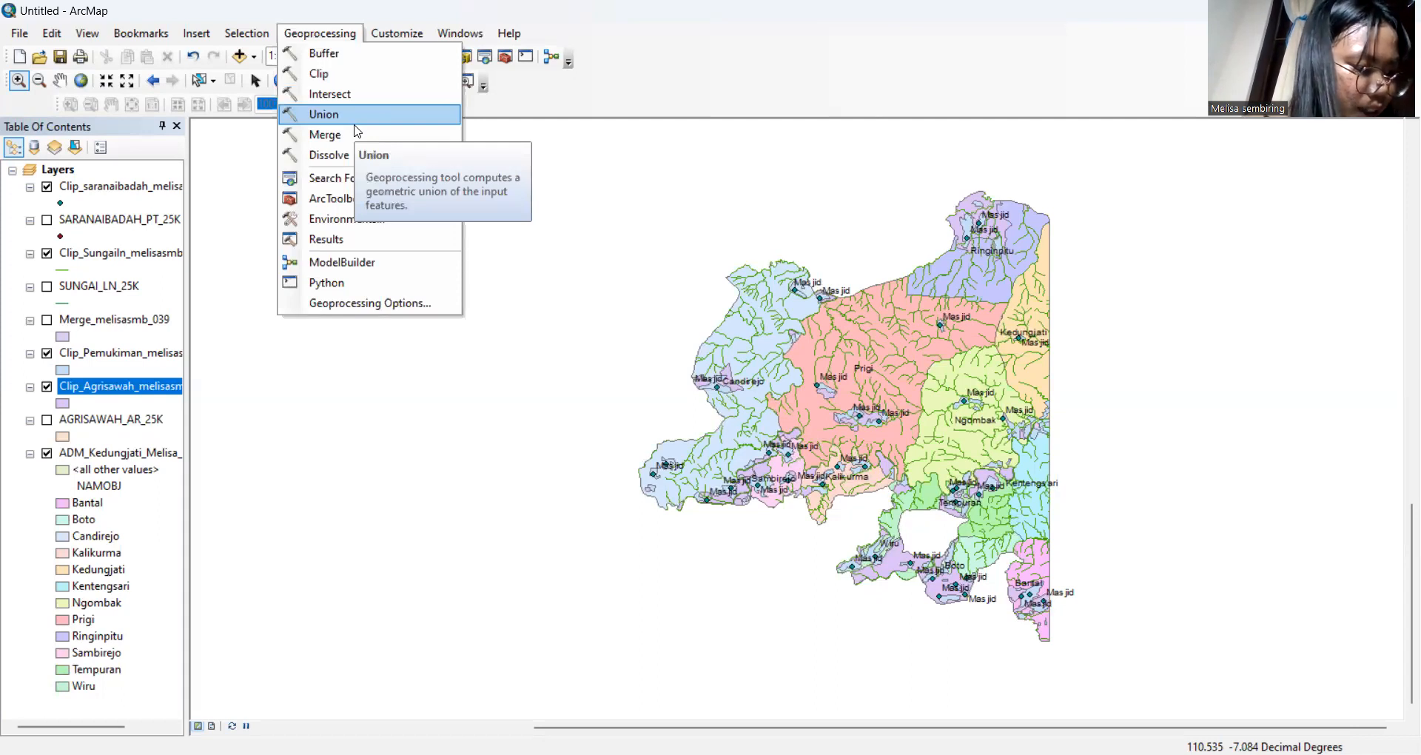
left_click(352, 154)
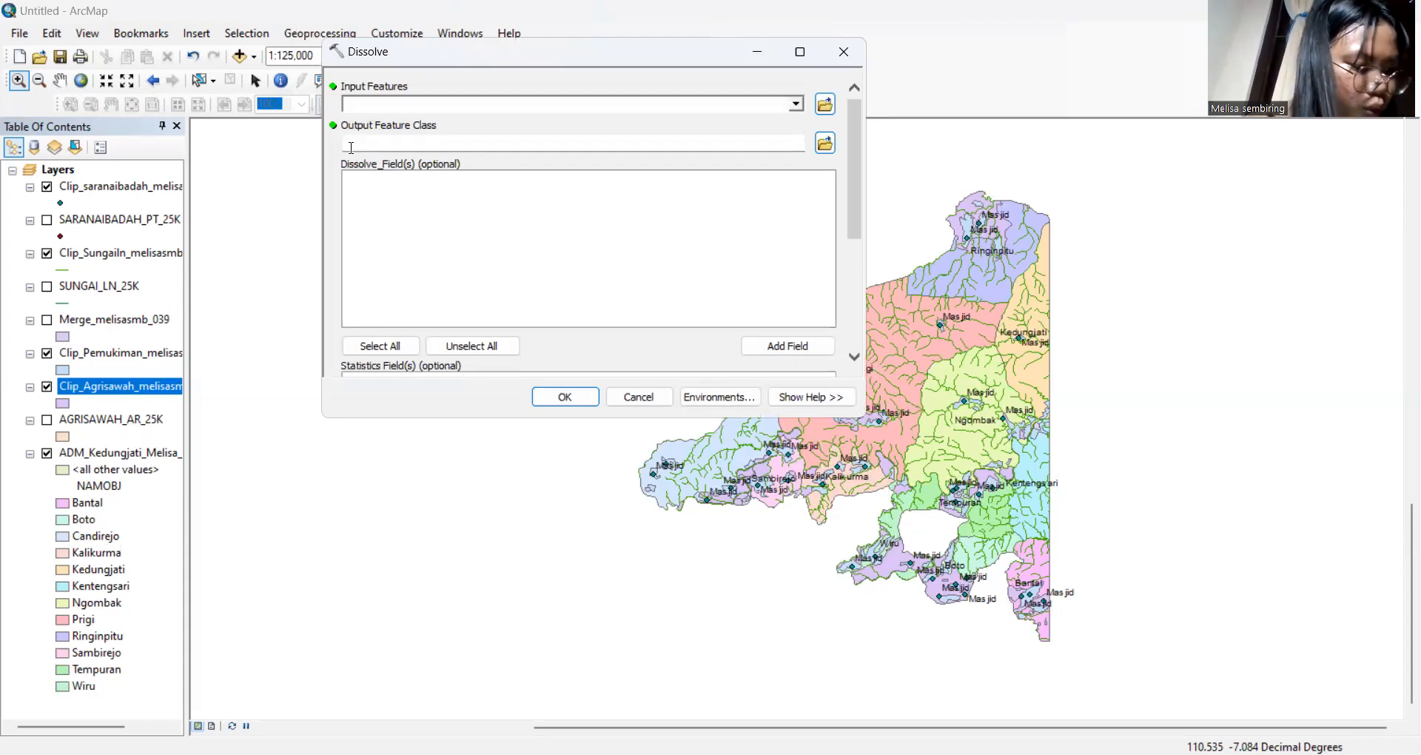
left_click(797, 104)
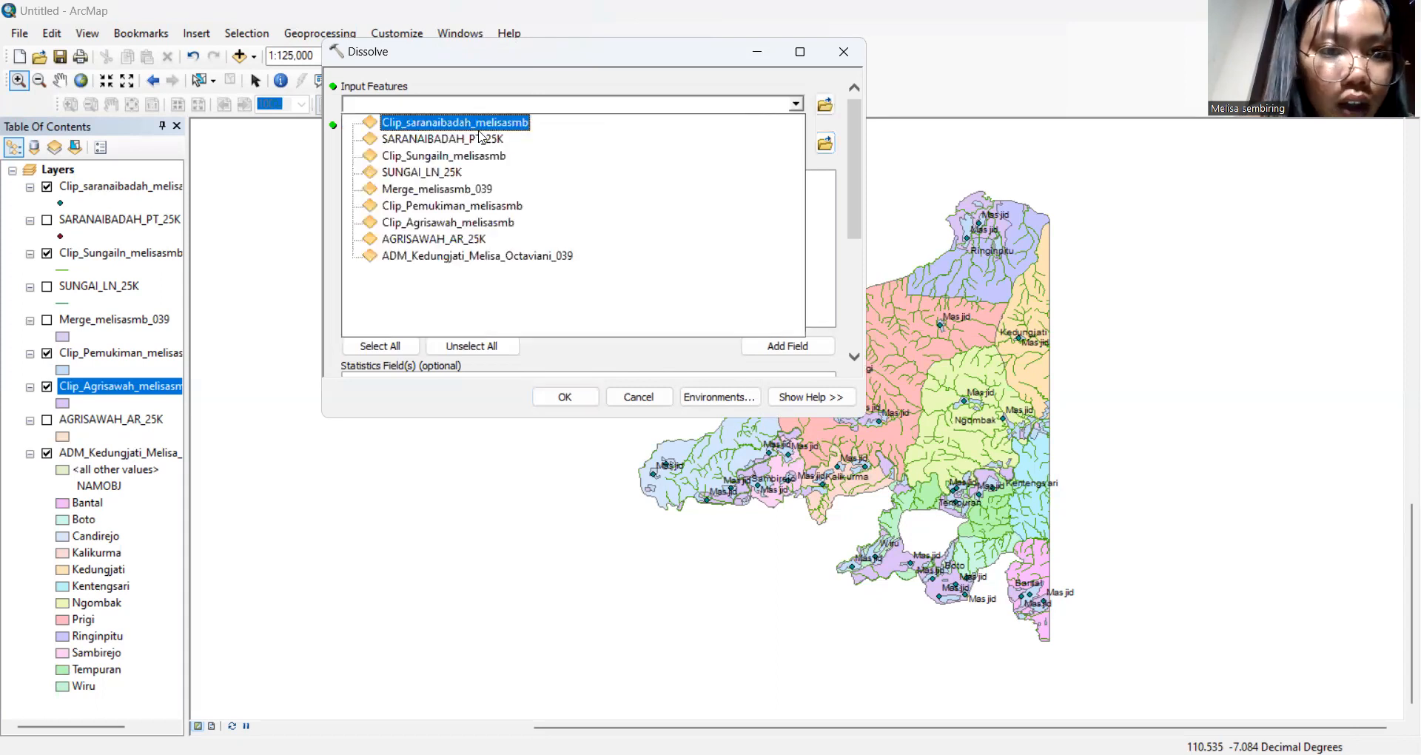
left_click(463, 222)
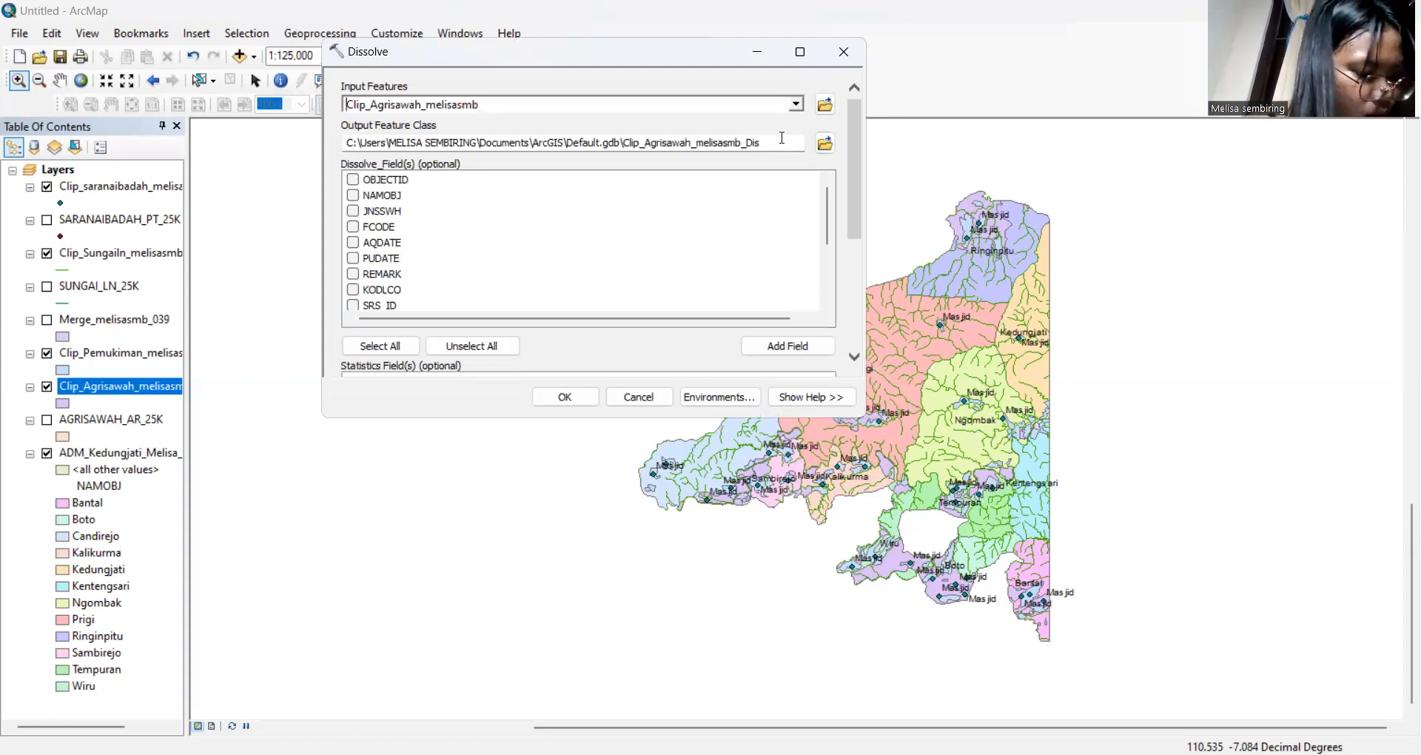
Clear the default Dissolve output path, leaving the output name empty
left_click_drag(782, 138, 300, 160)
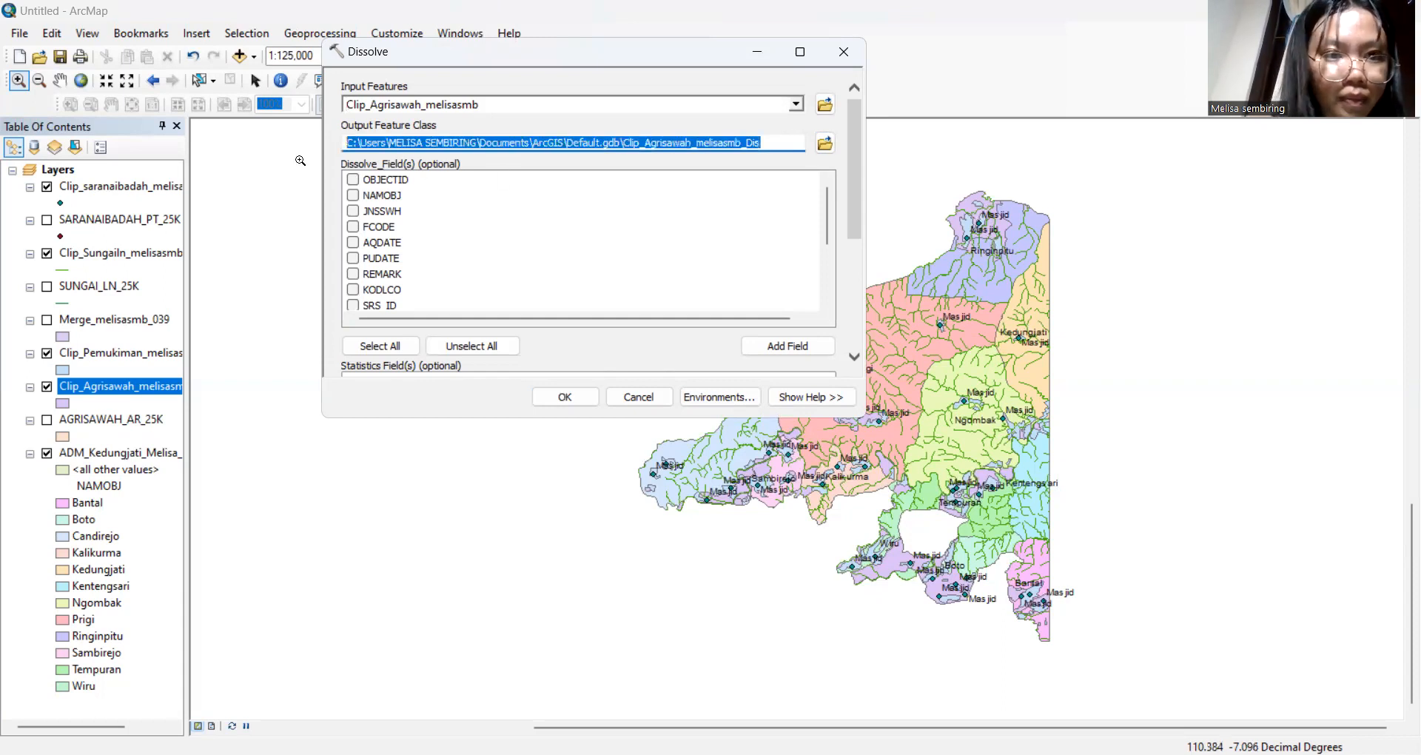
key("Delete")
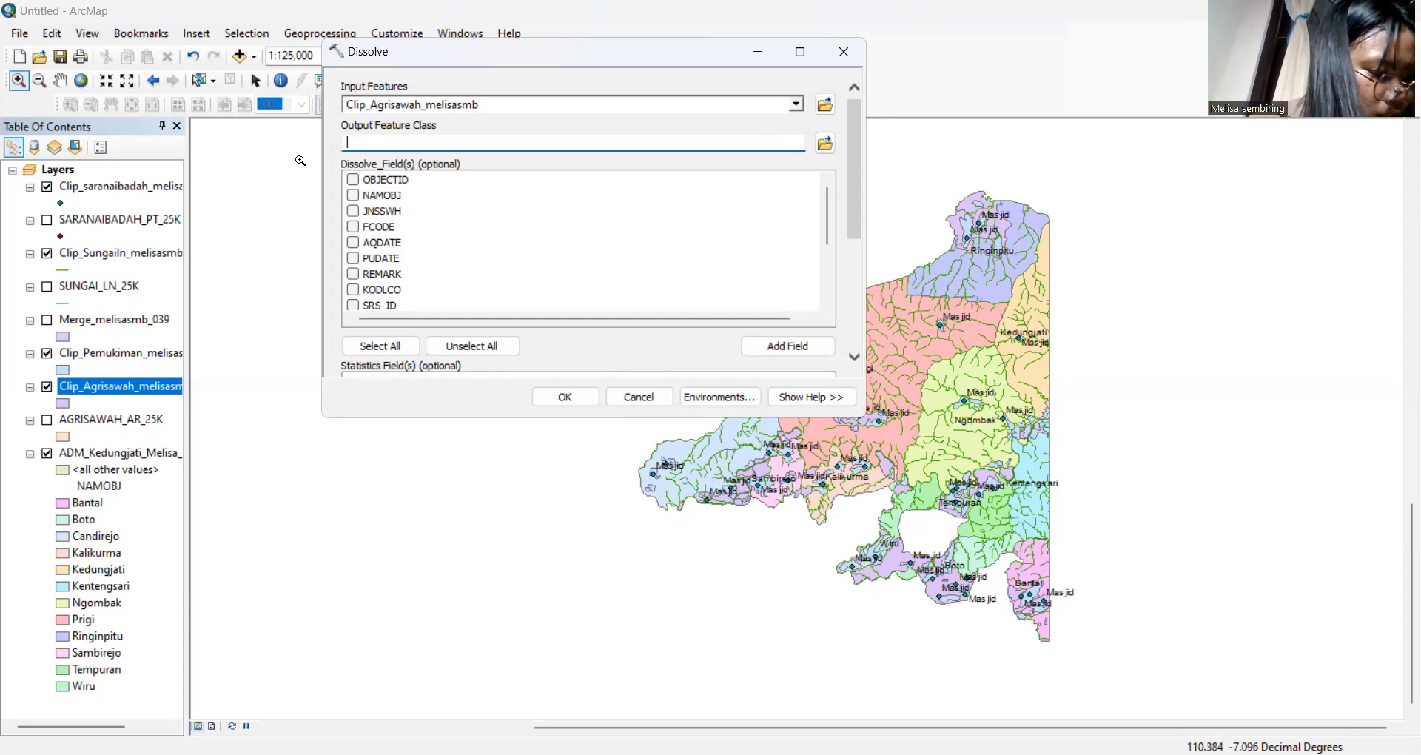
type("Clip_")
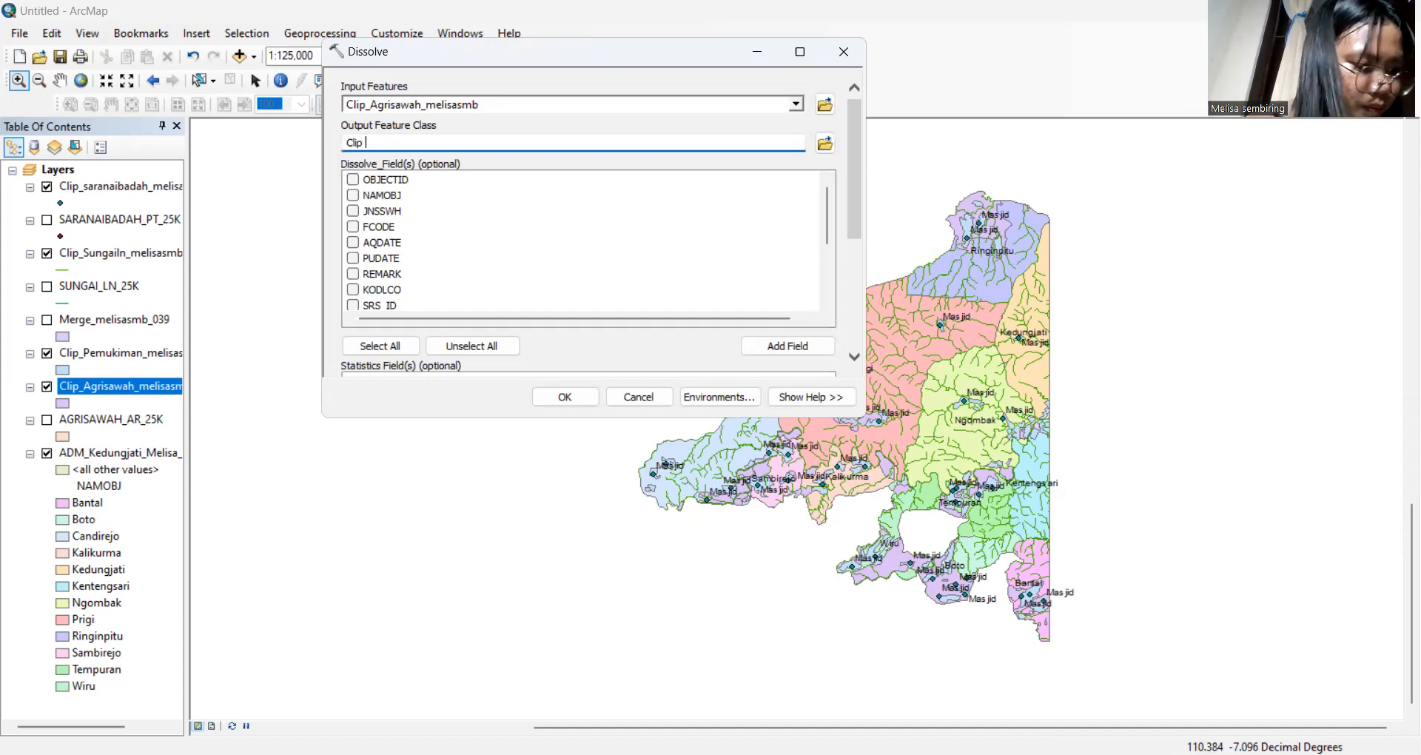
type("Agris")
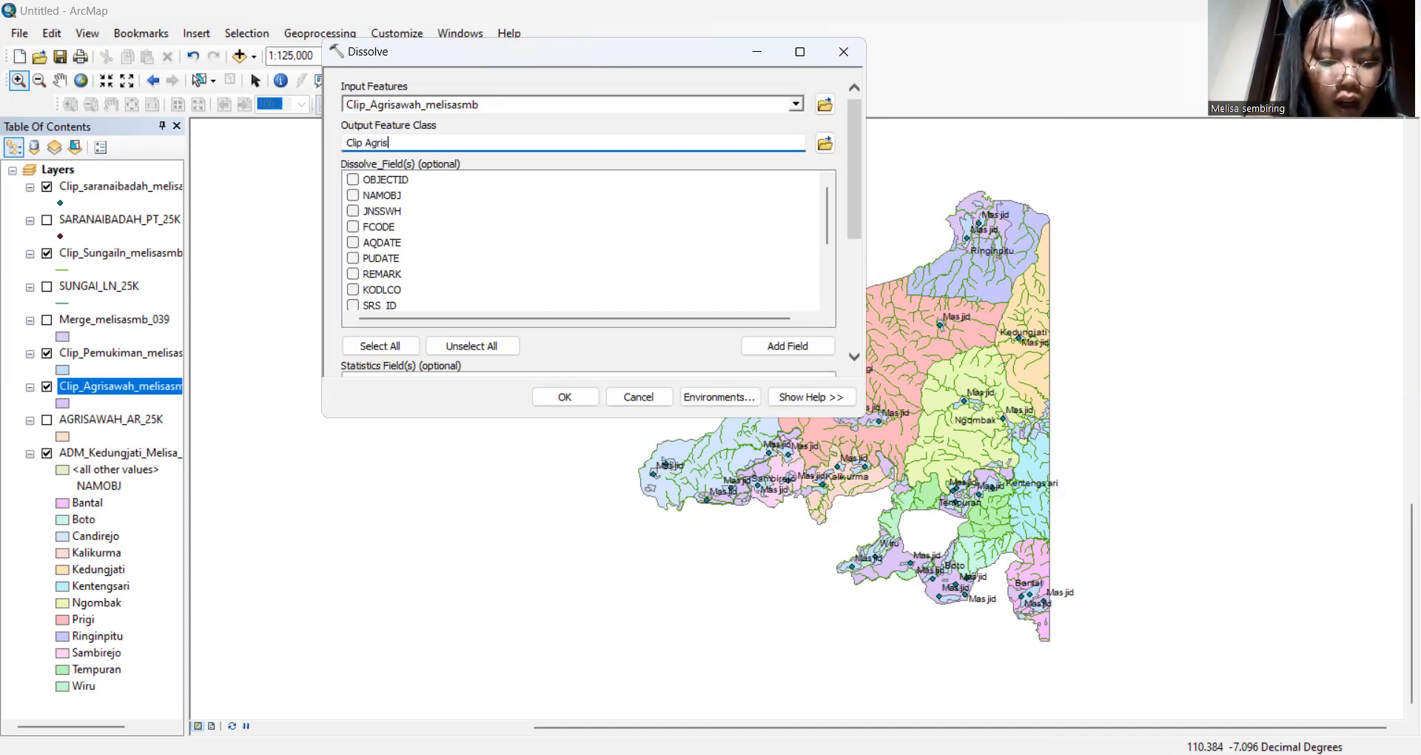
type("awah_")
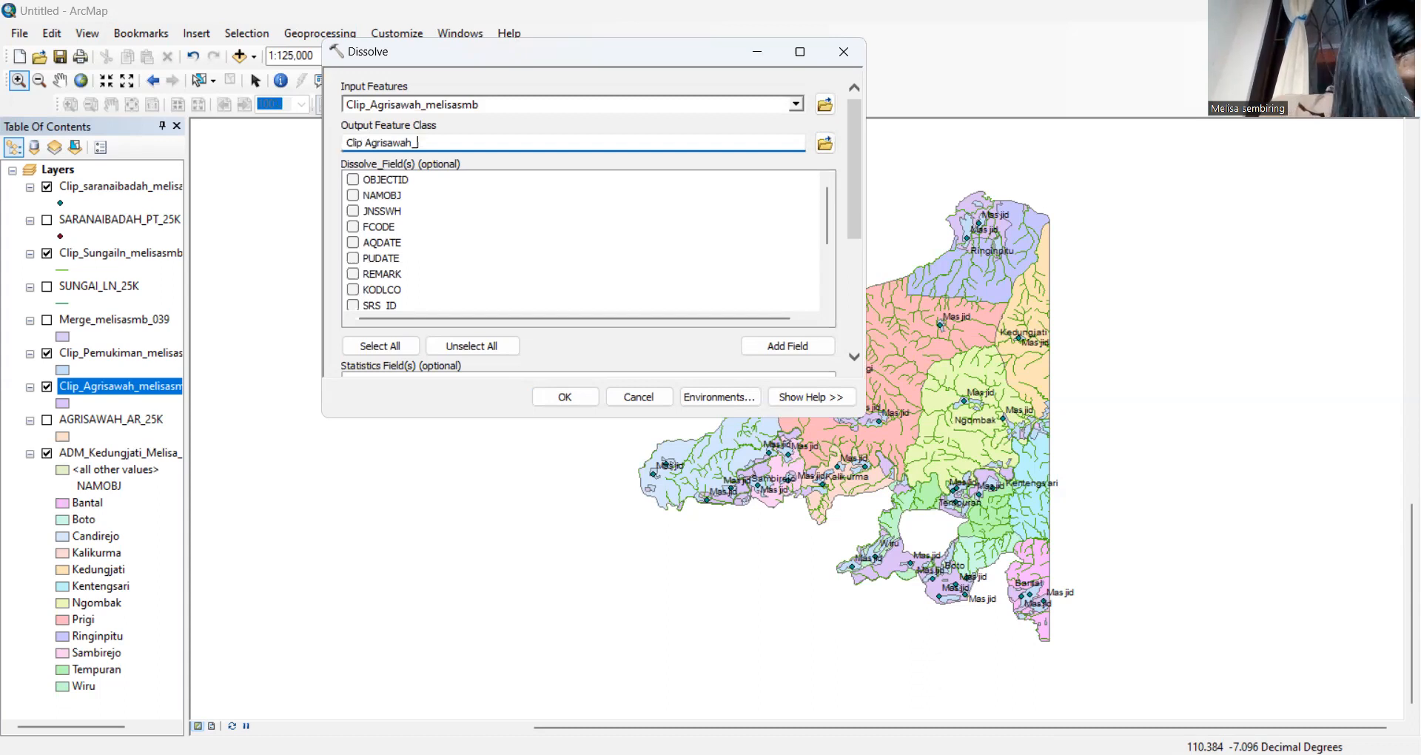
key("BackSpace")
key("BackSpace")
key("BackSpace")
key("BackSpace")
key("BackSpace")
key("BackSpace")
key("BackSpace")
key("BackSpace")
key("BackSpace")
key("BackSpace")
key("BackSpace")
key("BackSpace")
key("BackSpace")
key("BackSpace")
key("BackSpace")
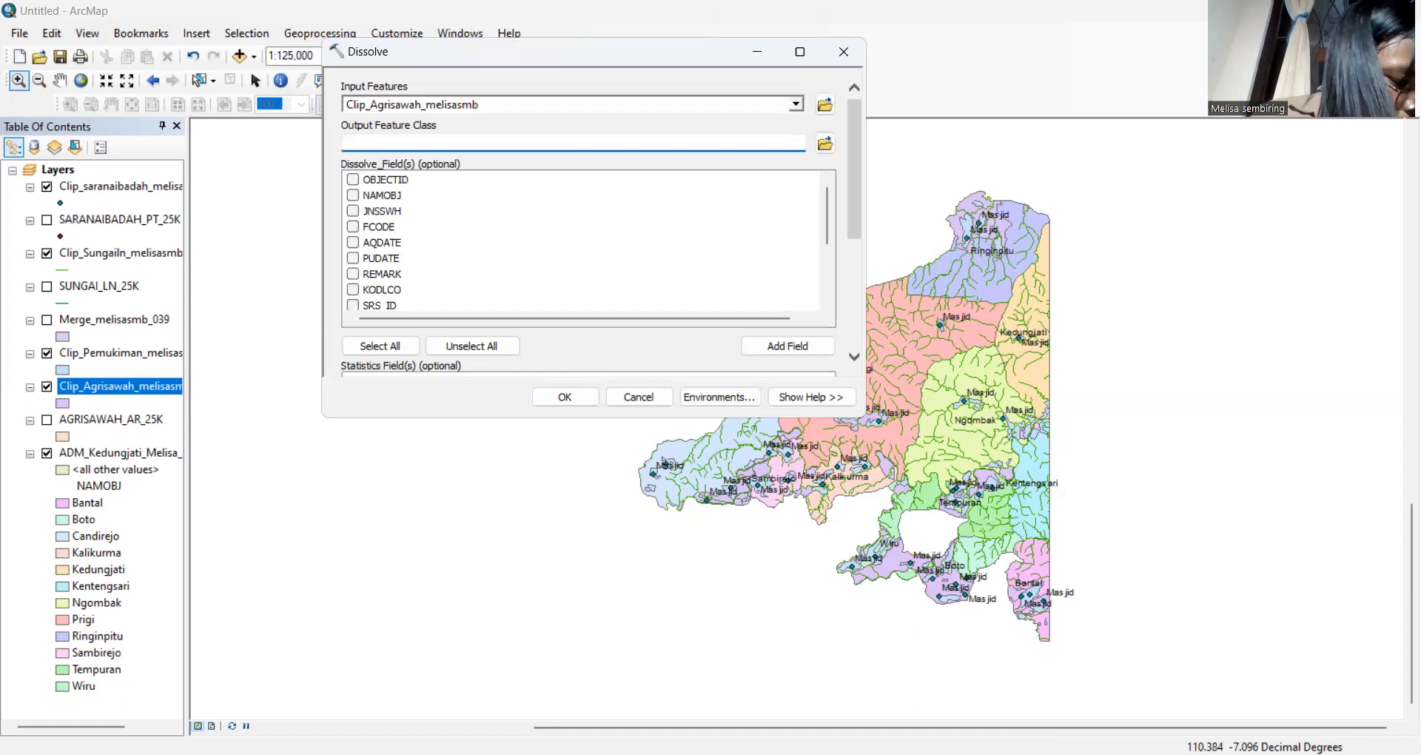
Name the output Disolve_Melisasmb, dissolve on the REMARK field, and run it
type("Di")
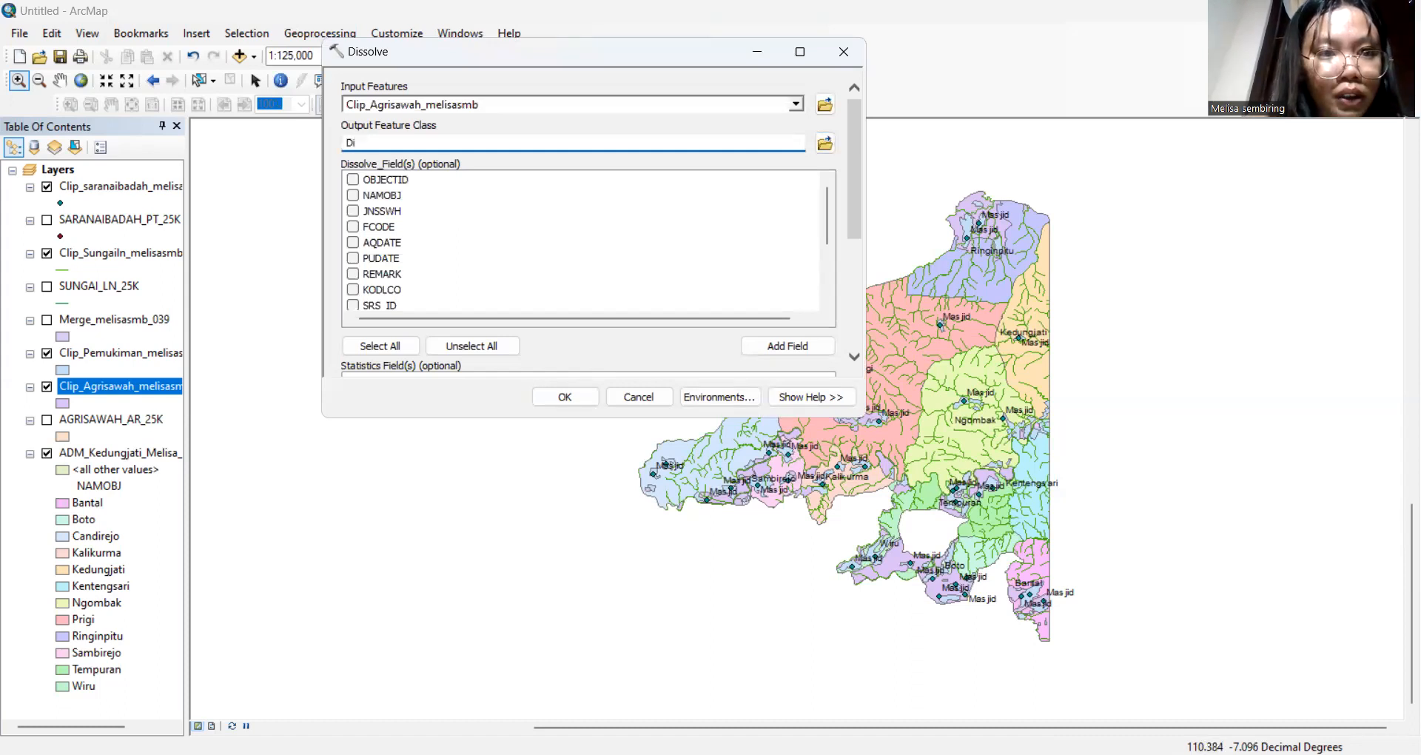
type("solve")
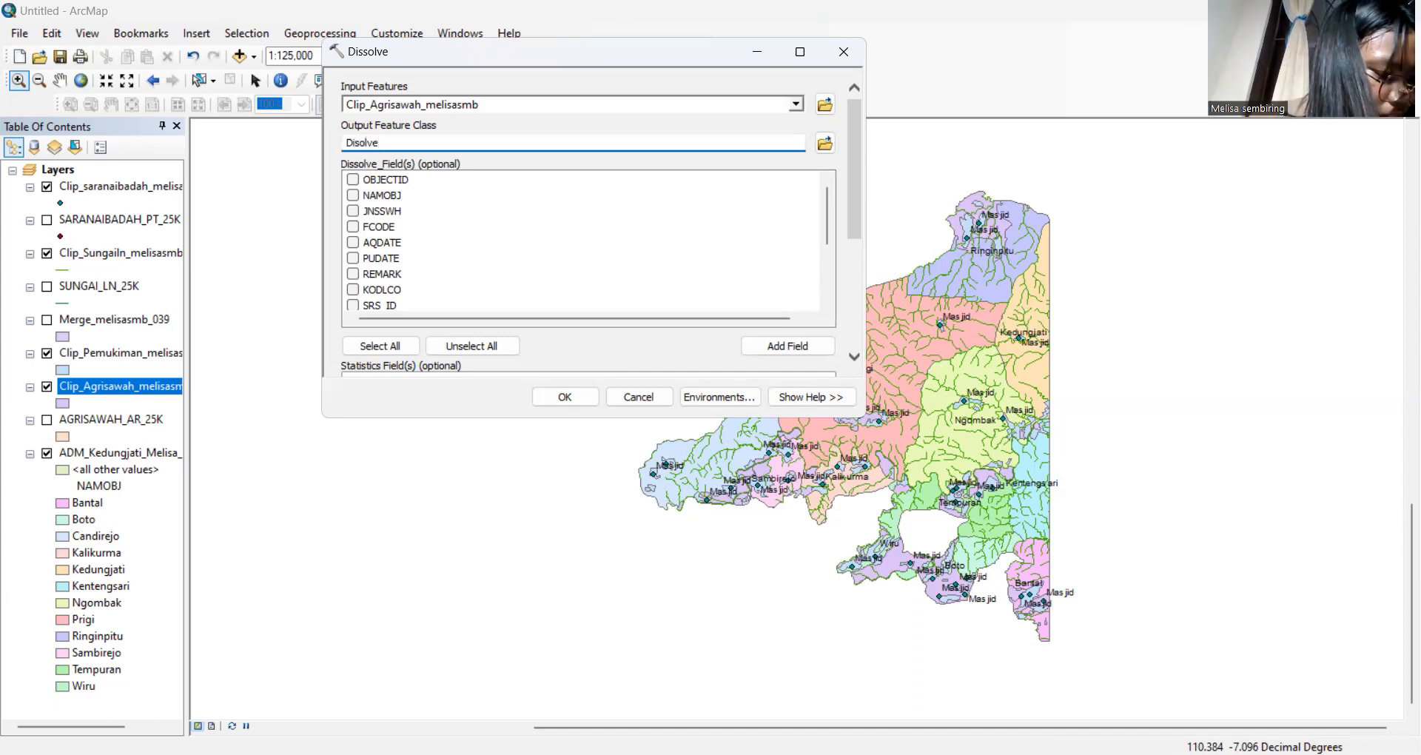
type("_")
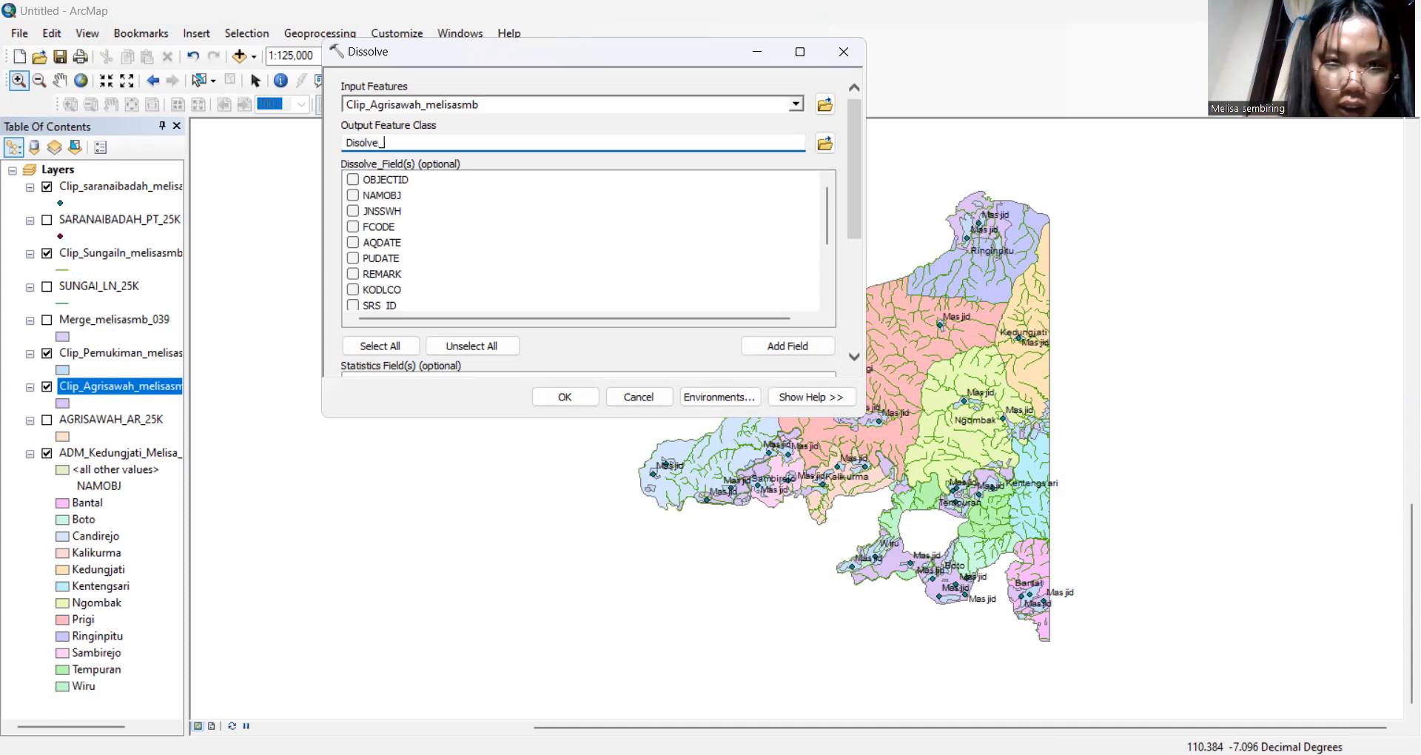
type("Melisasmb")
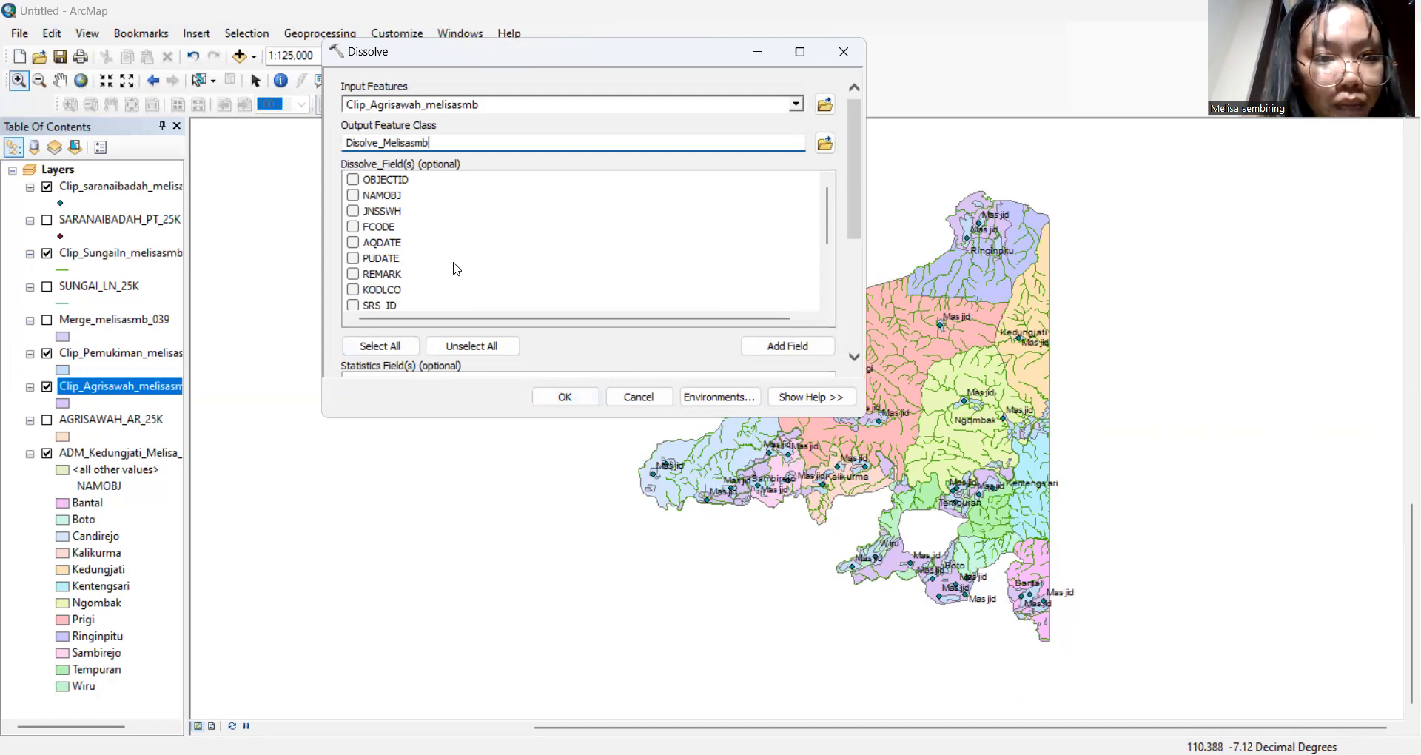
left_click(353, 276)
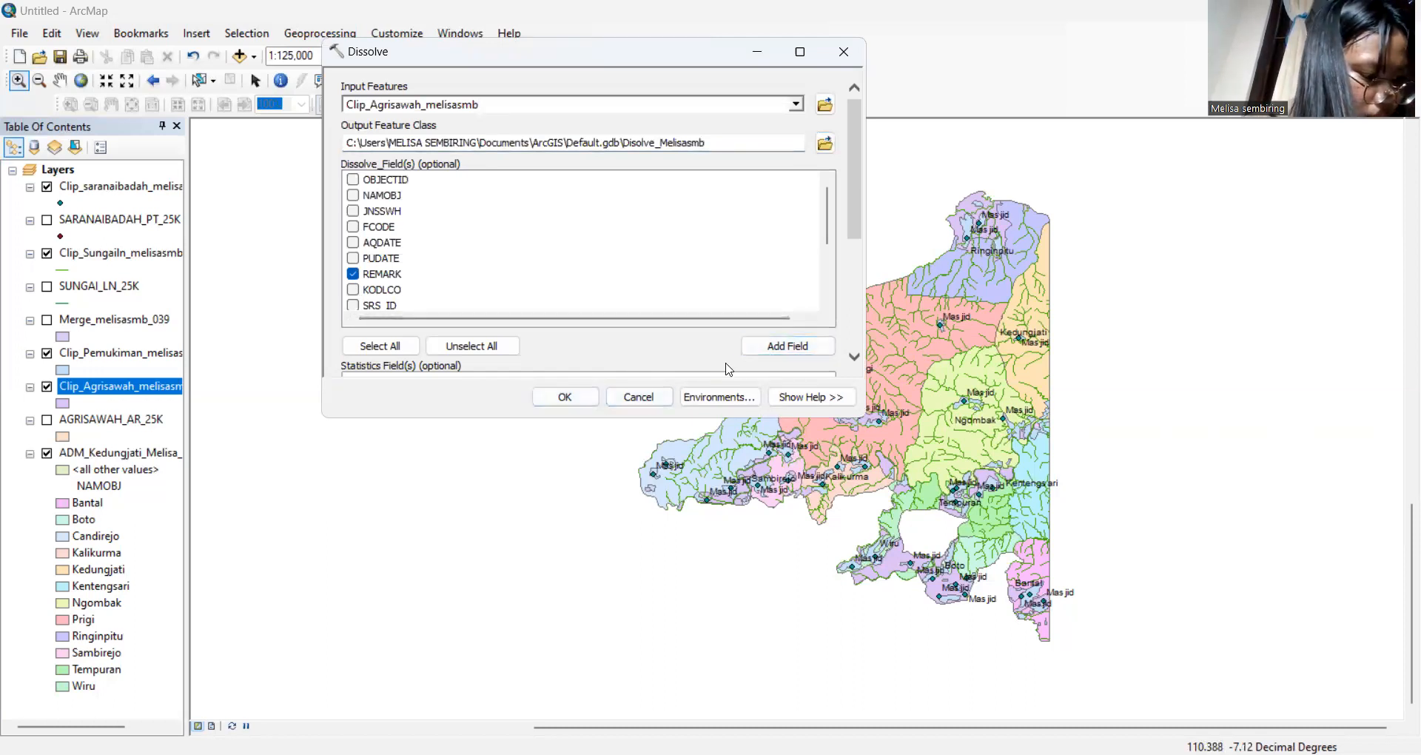
left_click(565, 398)
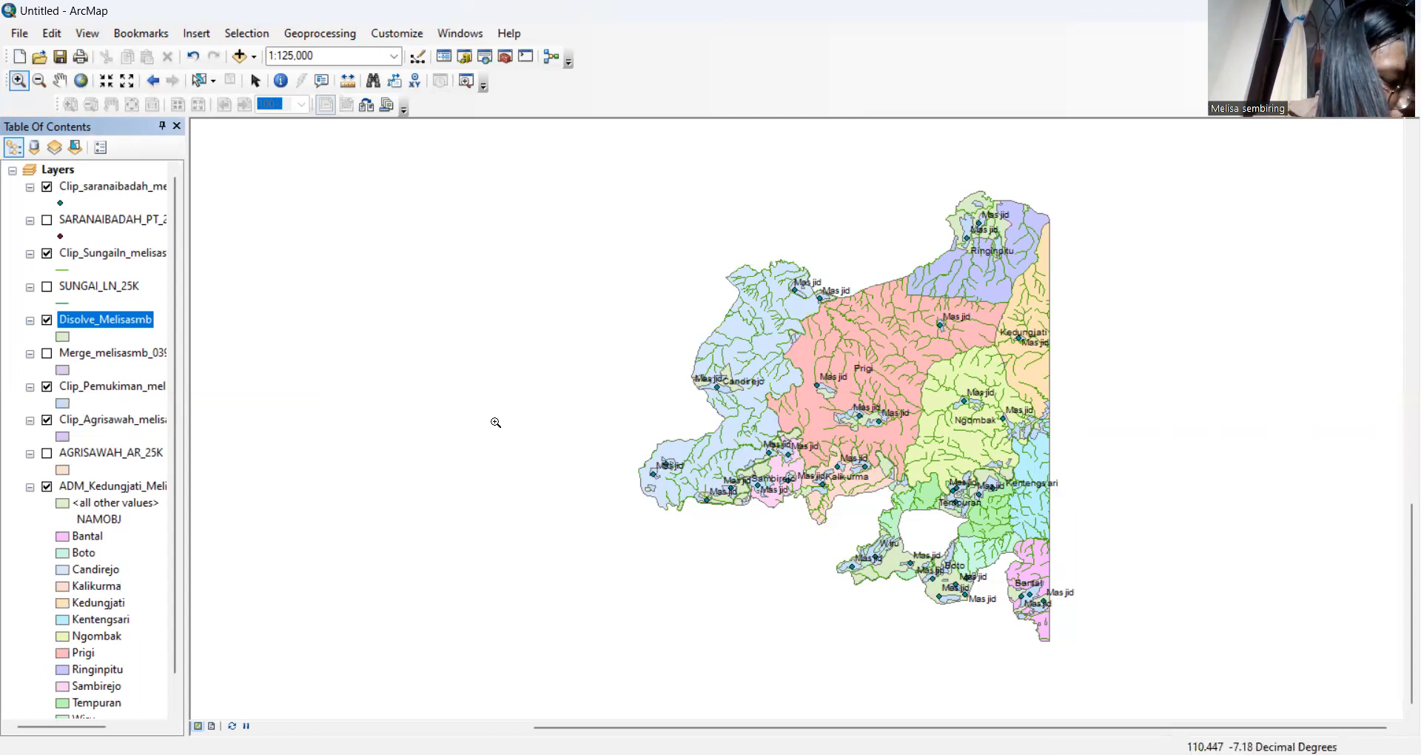
right_click(107, 328)
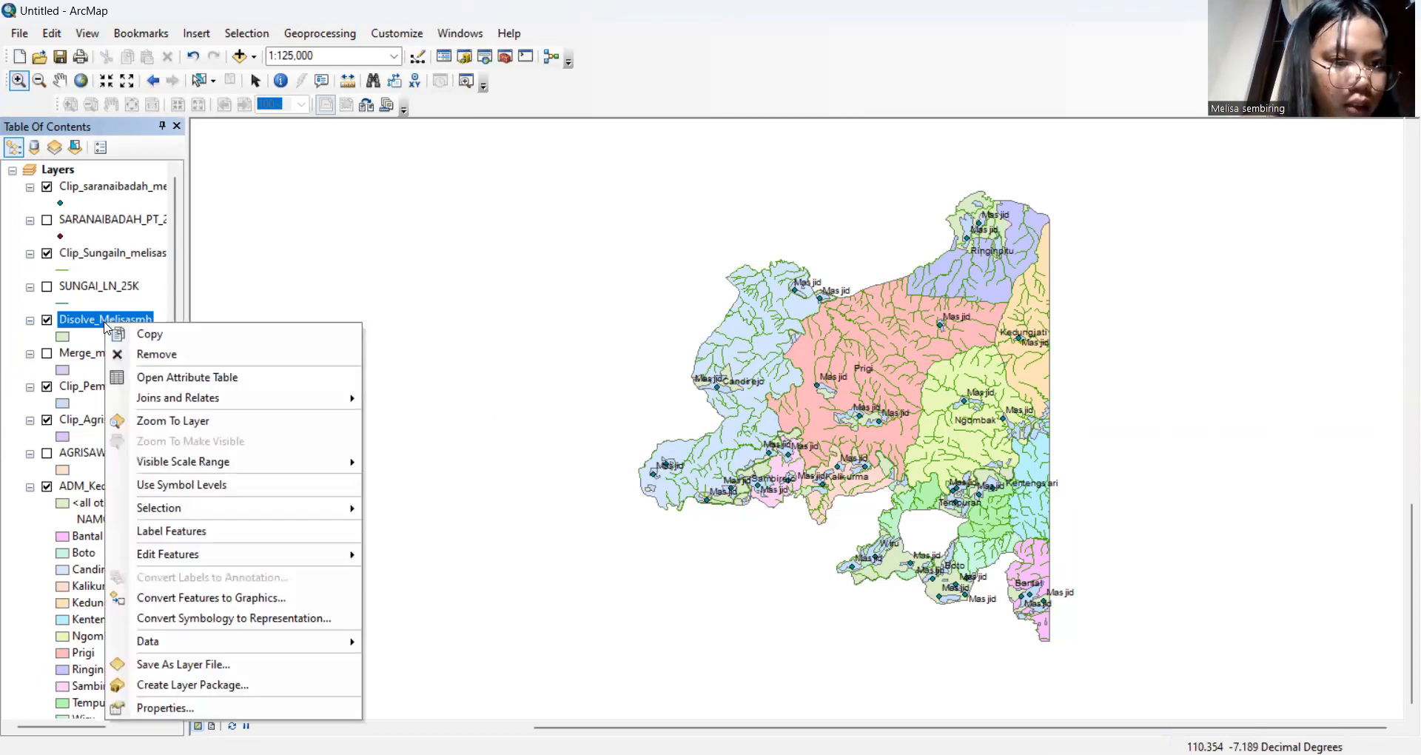
left_click(216, 386)
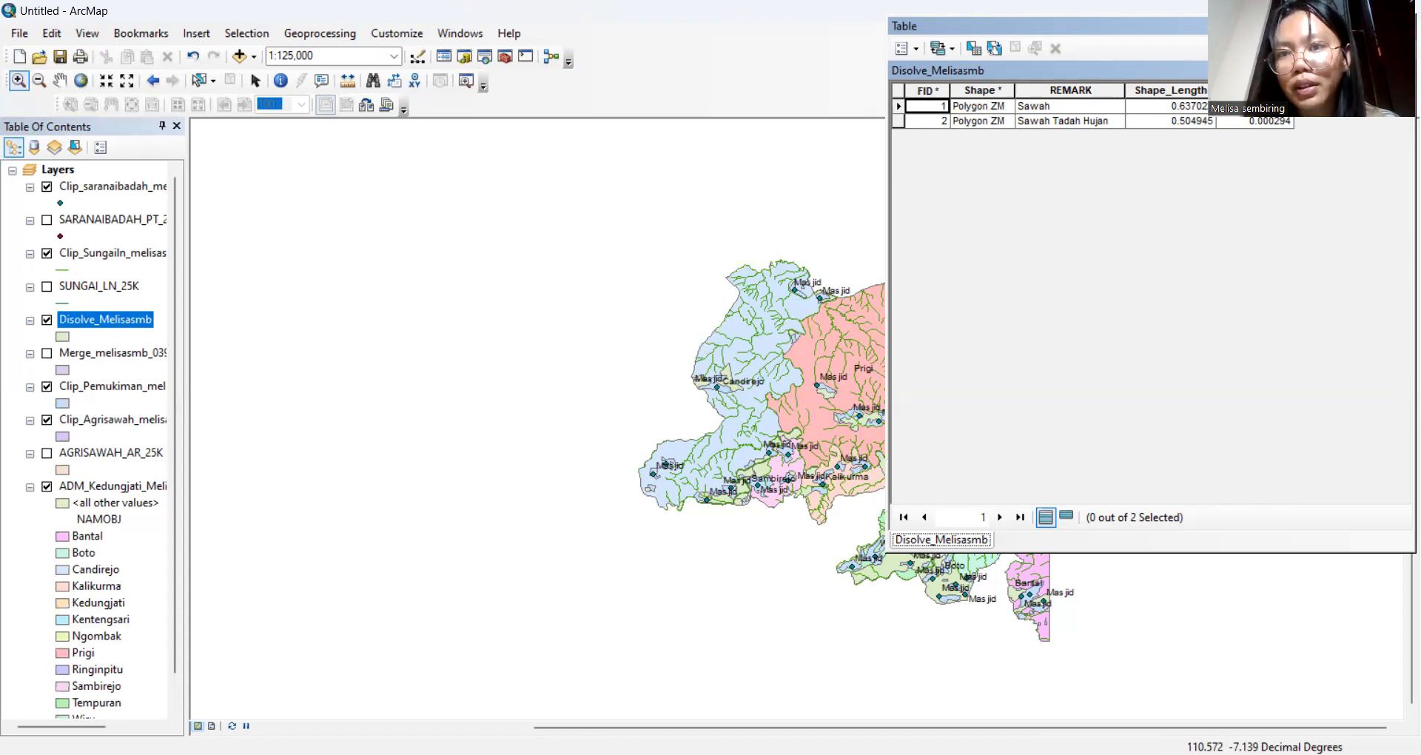
left_click(1404, 26)
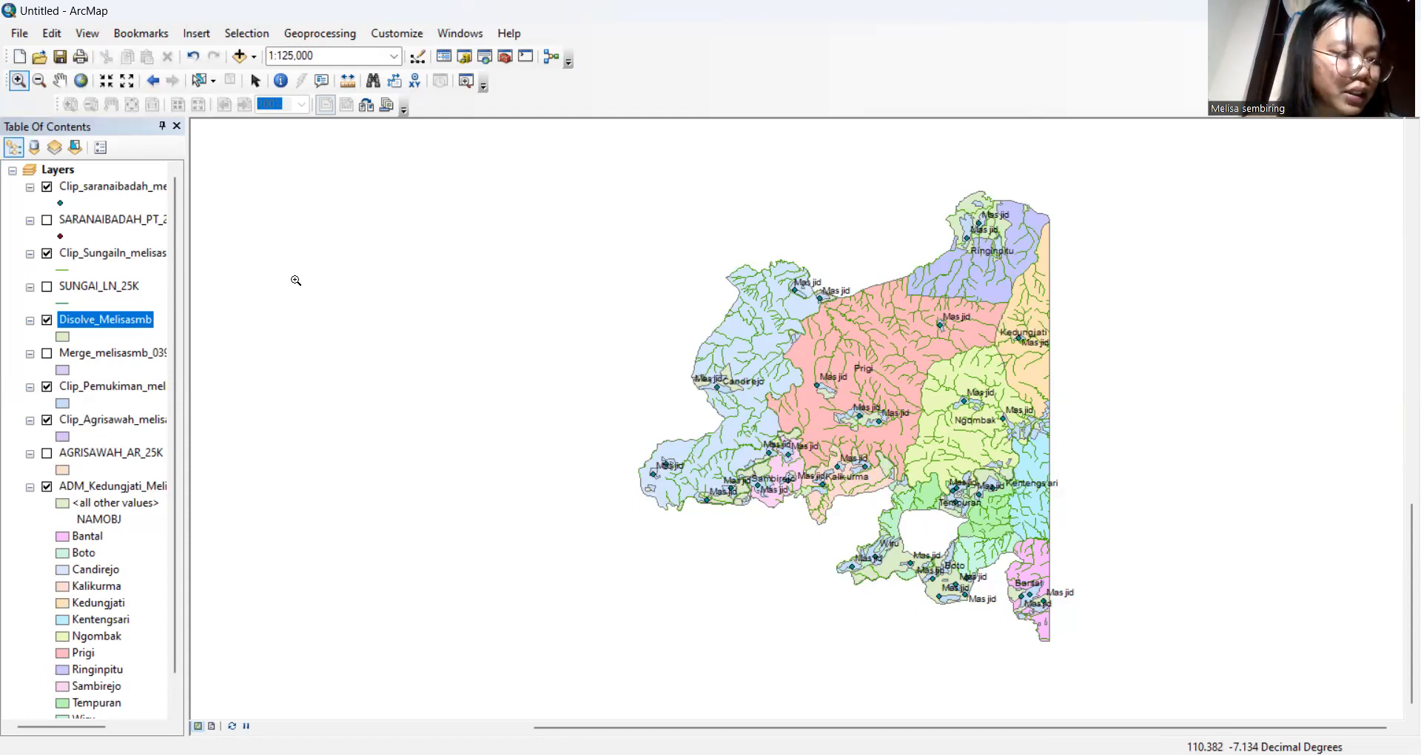
Hide the worship point, river, Disolve_Melisasmb, settlement and rice field layers, leaving ADM_Kedungjati visible
left_click(46, 188)
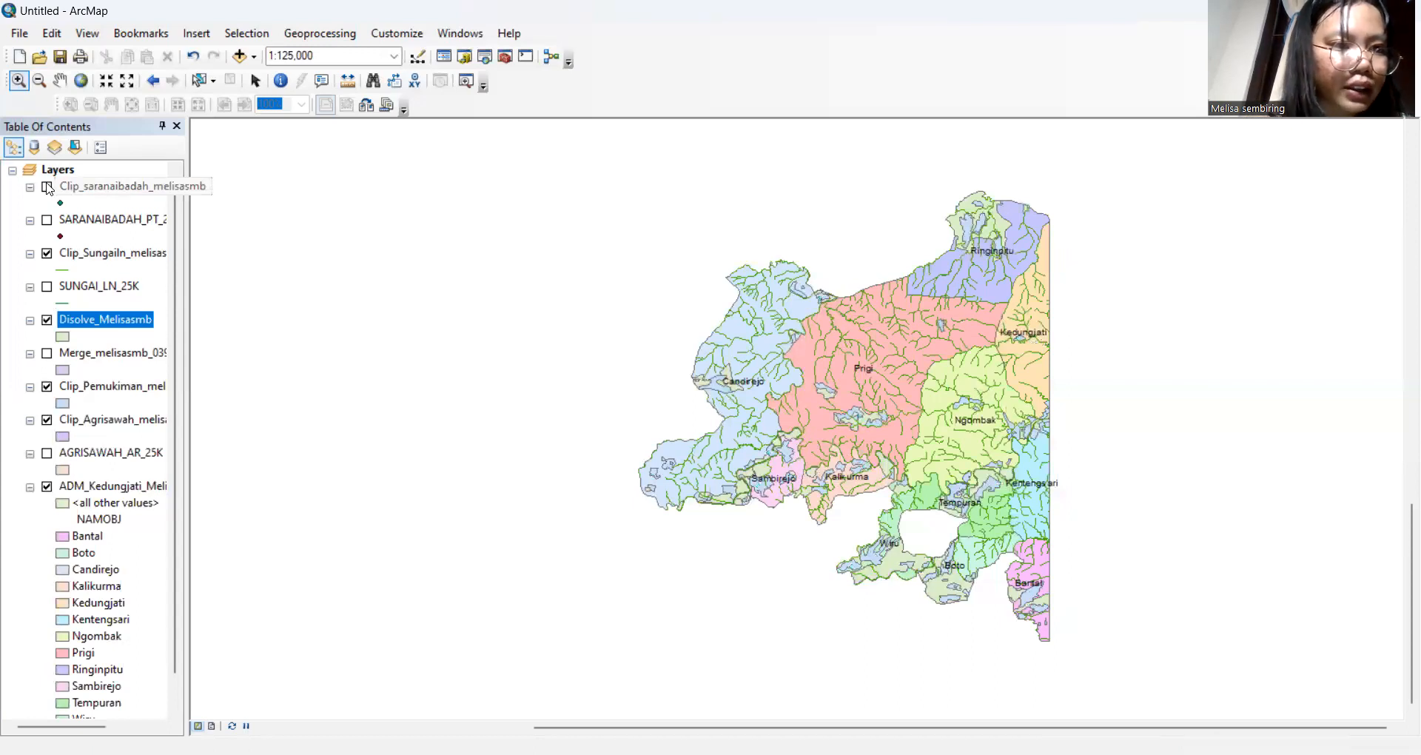
left_click(47, 254)
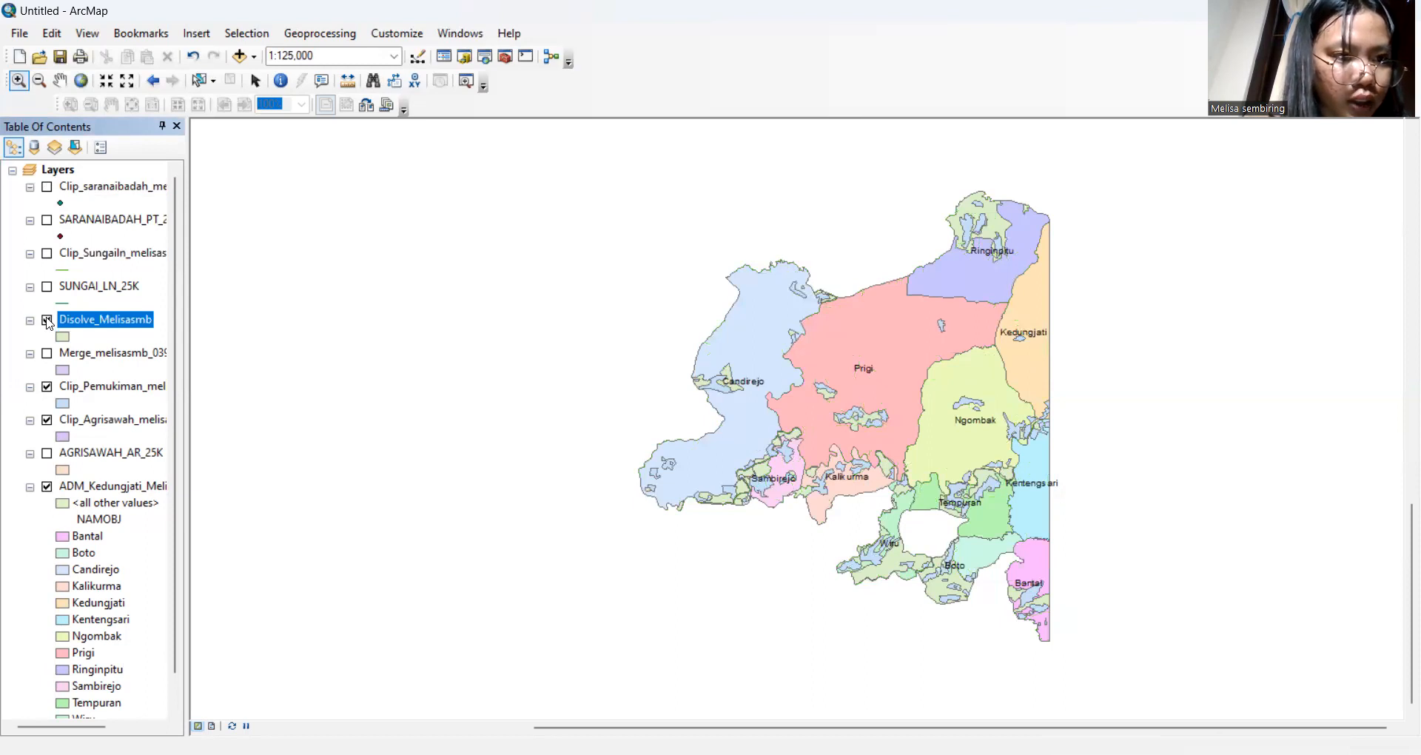
left_click(47, 321)
left_click(47, 387)
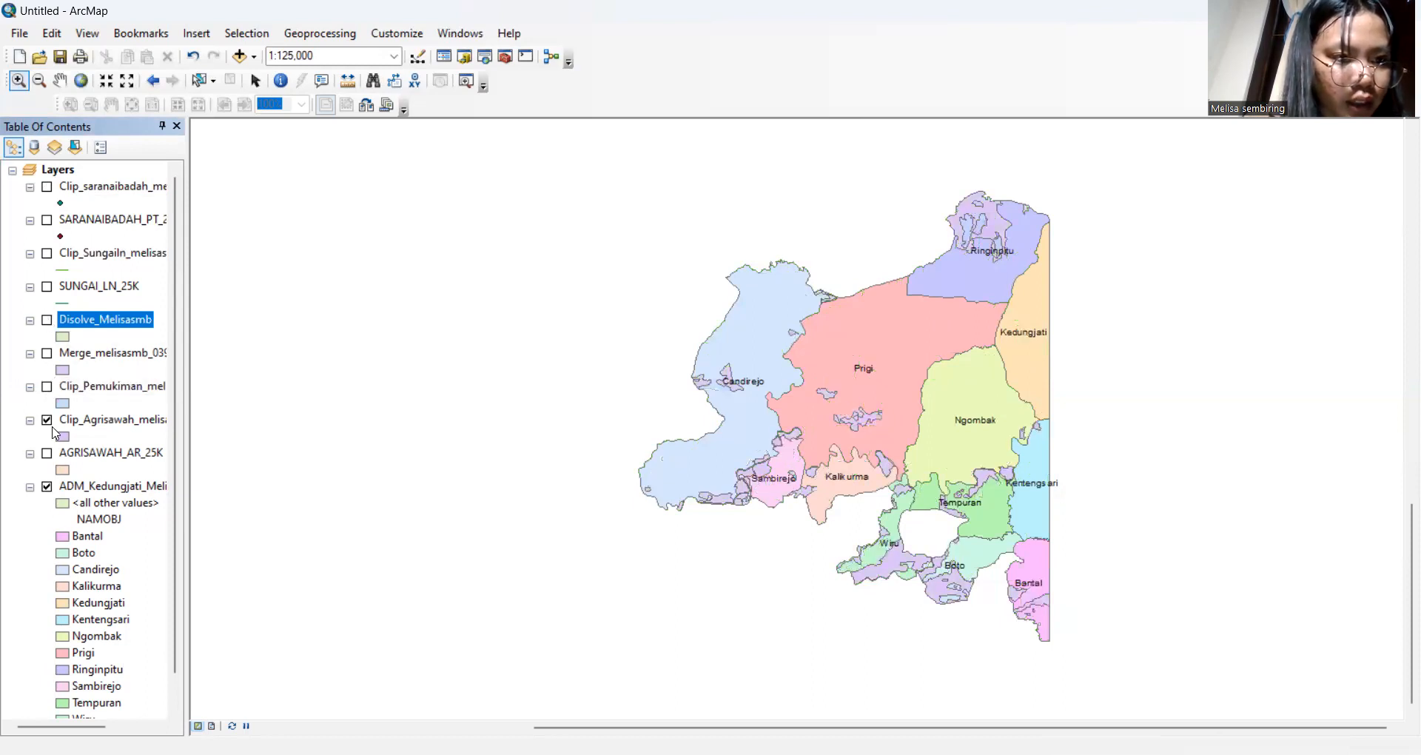
left_click(46, 420)
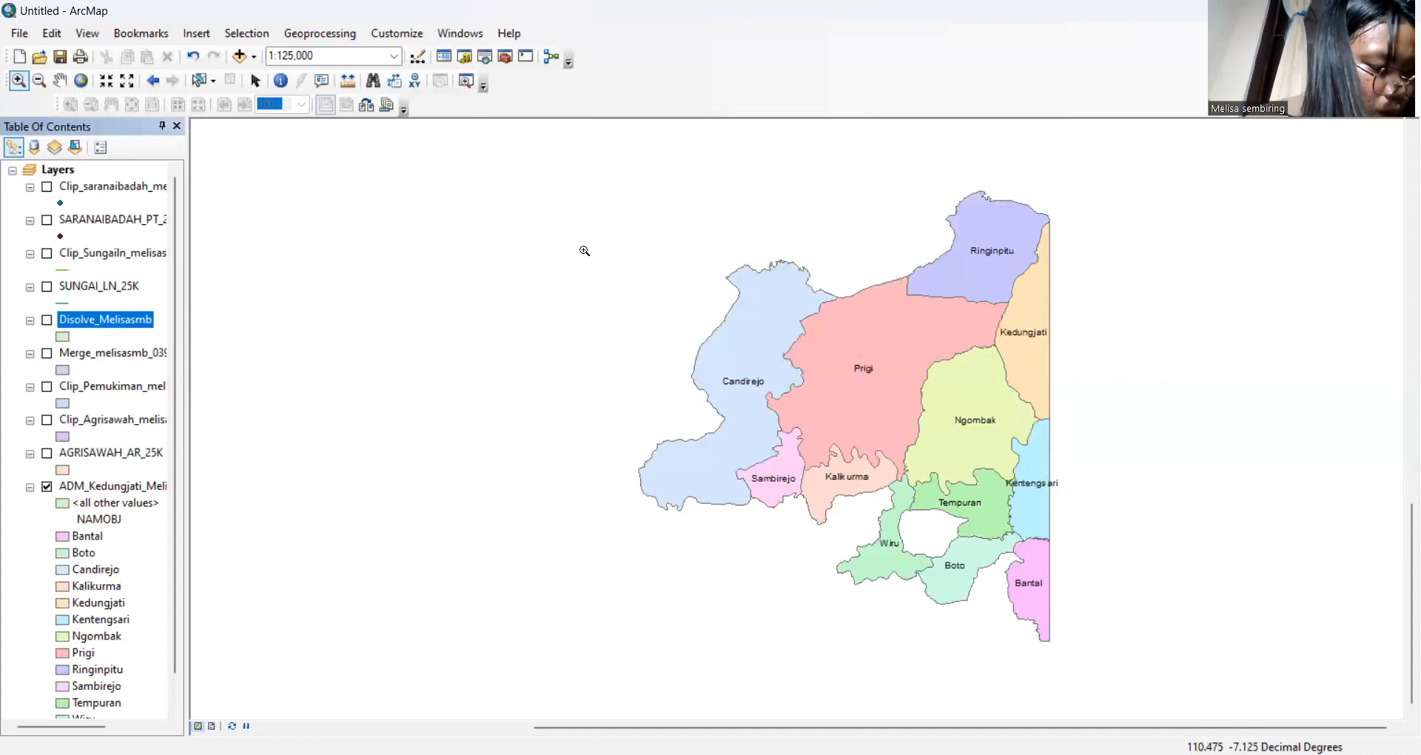
Open the ADM_Kedungjati attribute table and move its window to the left
right_click(150, 487)
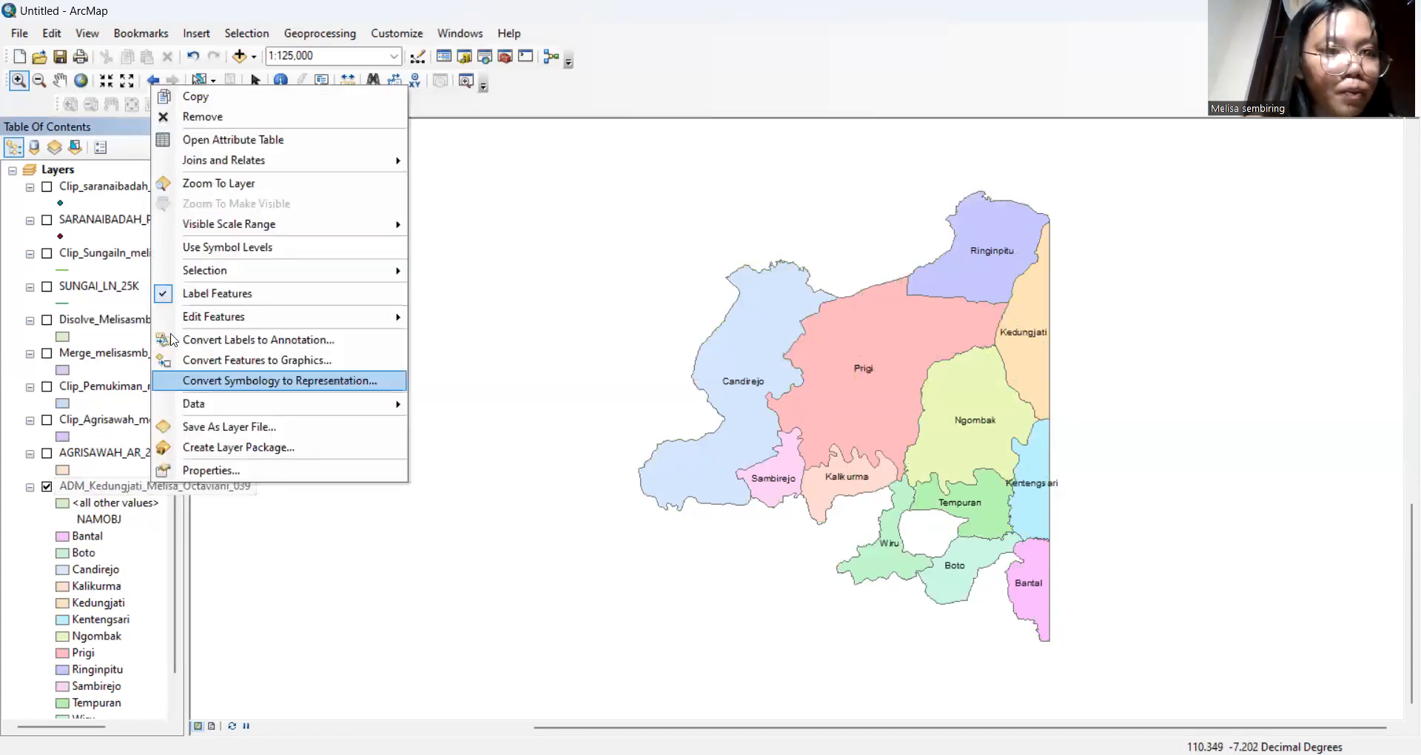
left_click(256, 141)
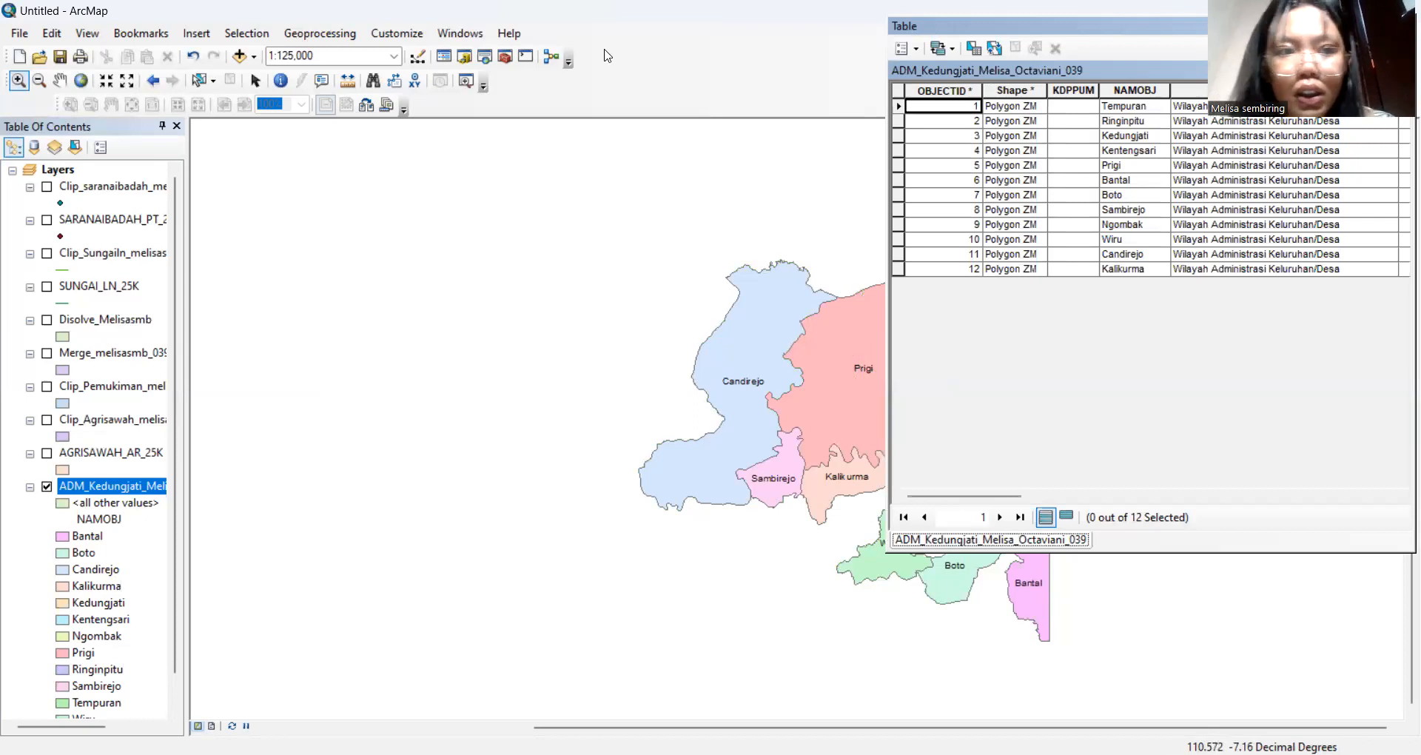
left_click_drag(604, 49, 378, 54)
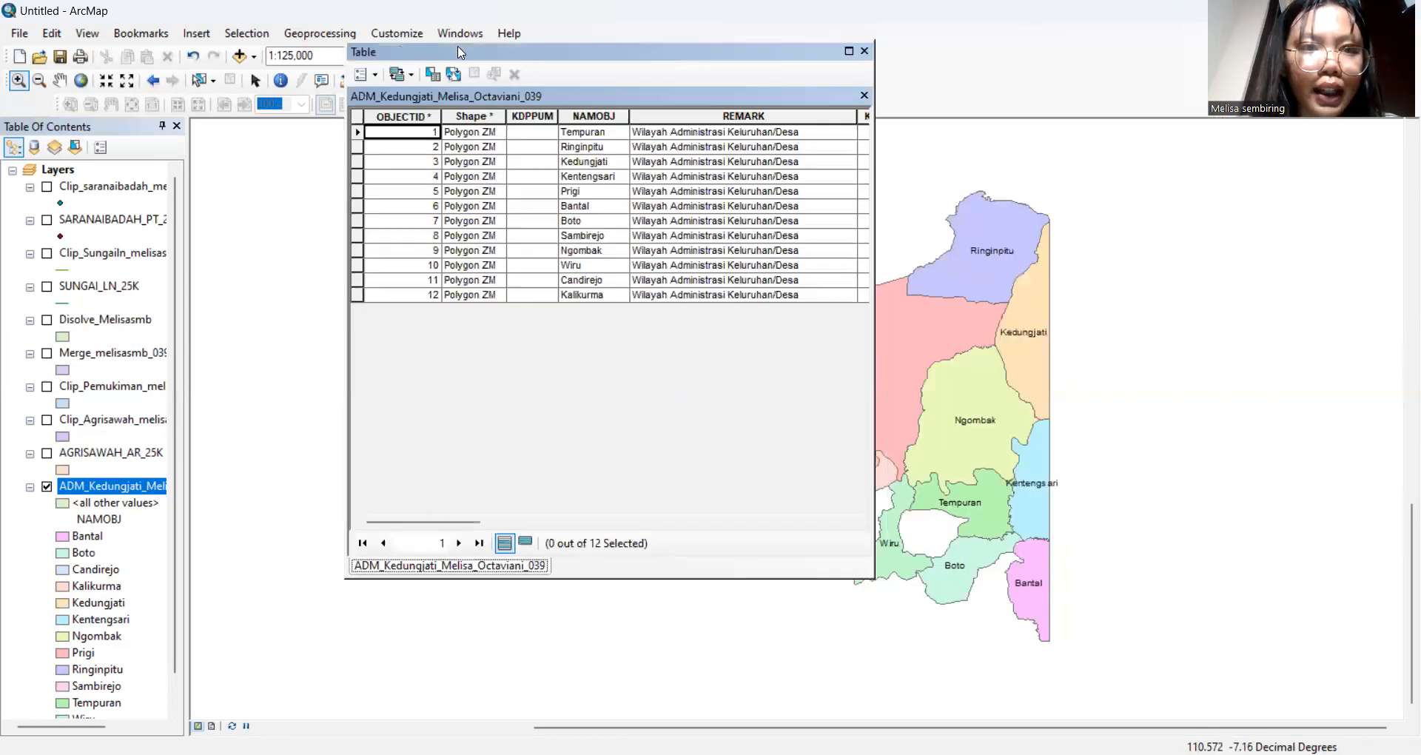
left_click_drag(460, 53, 200, 68)
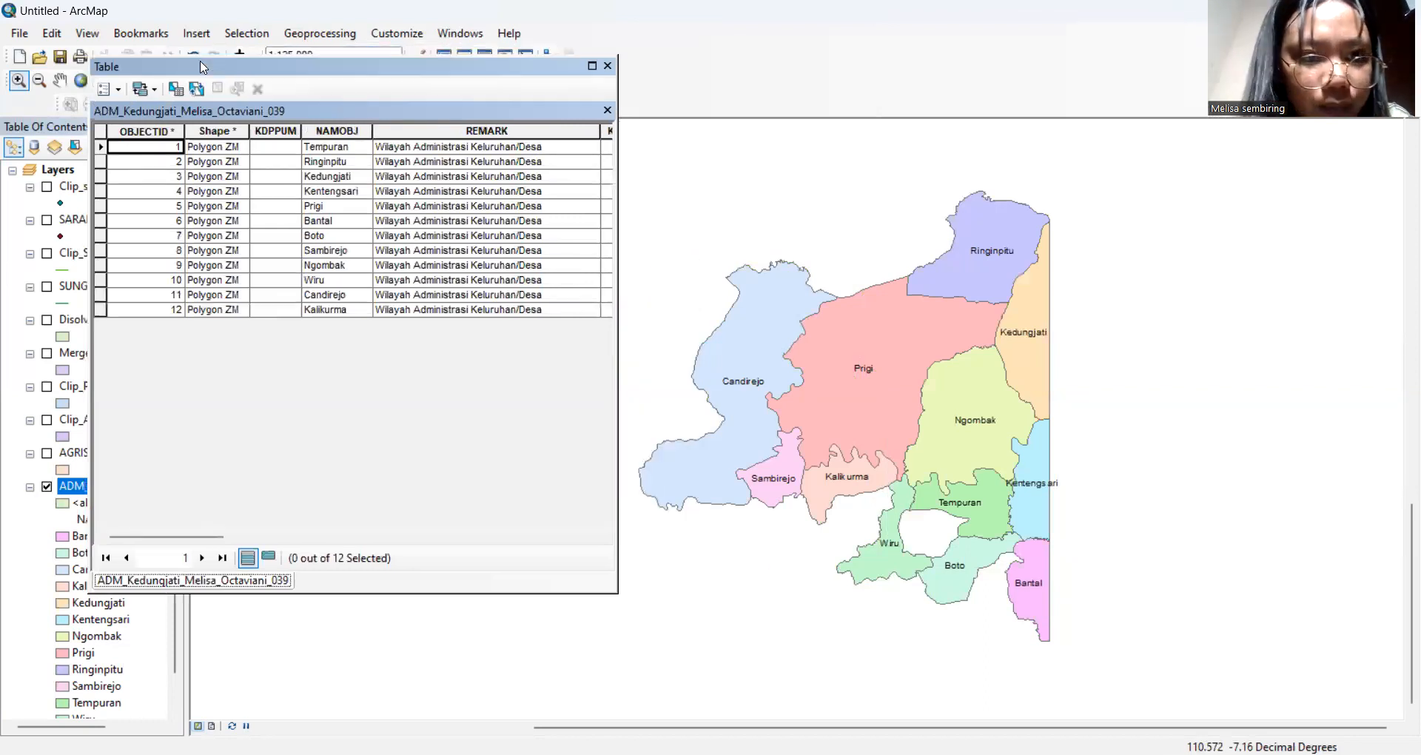
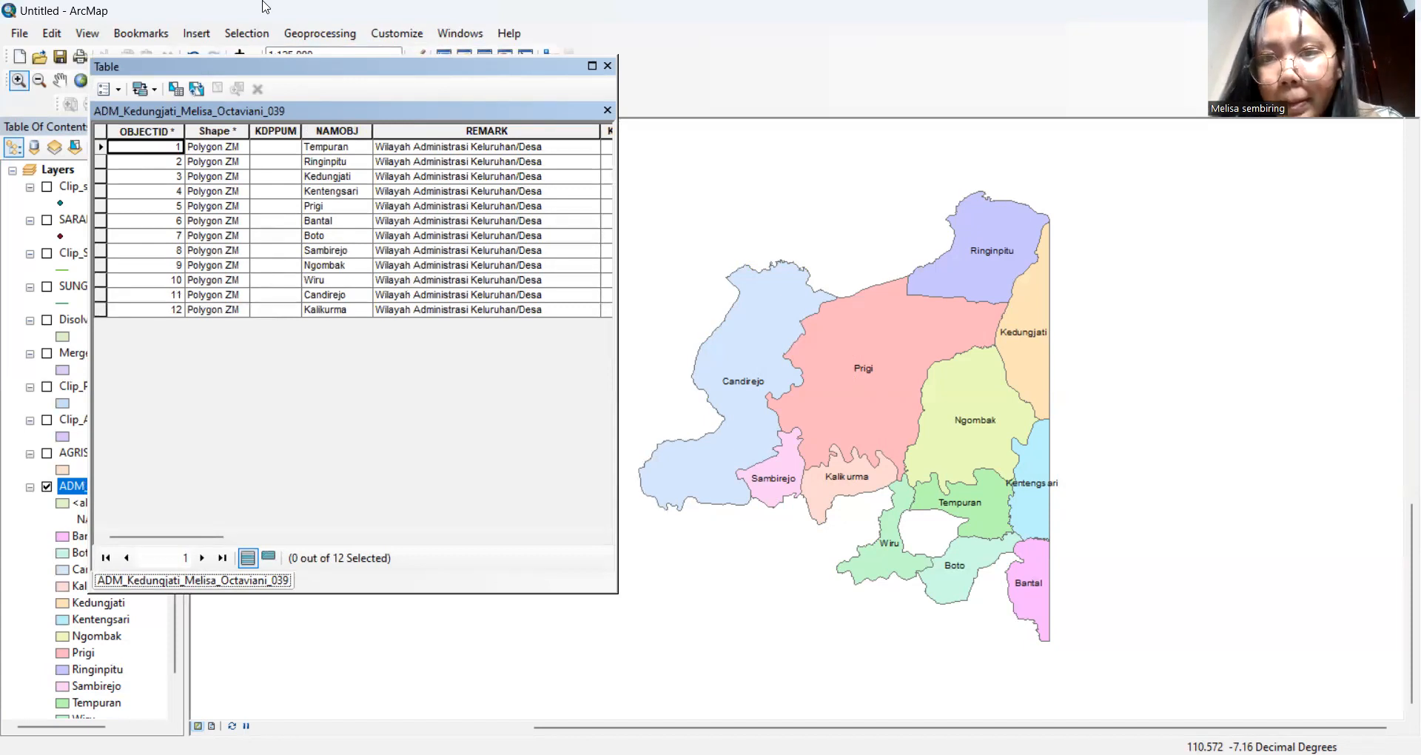
Select the Ringinpitu, Kedungjati and Kentengsari records in the attribute table and zoom to them
left_click(1136, 76)
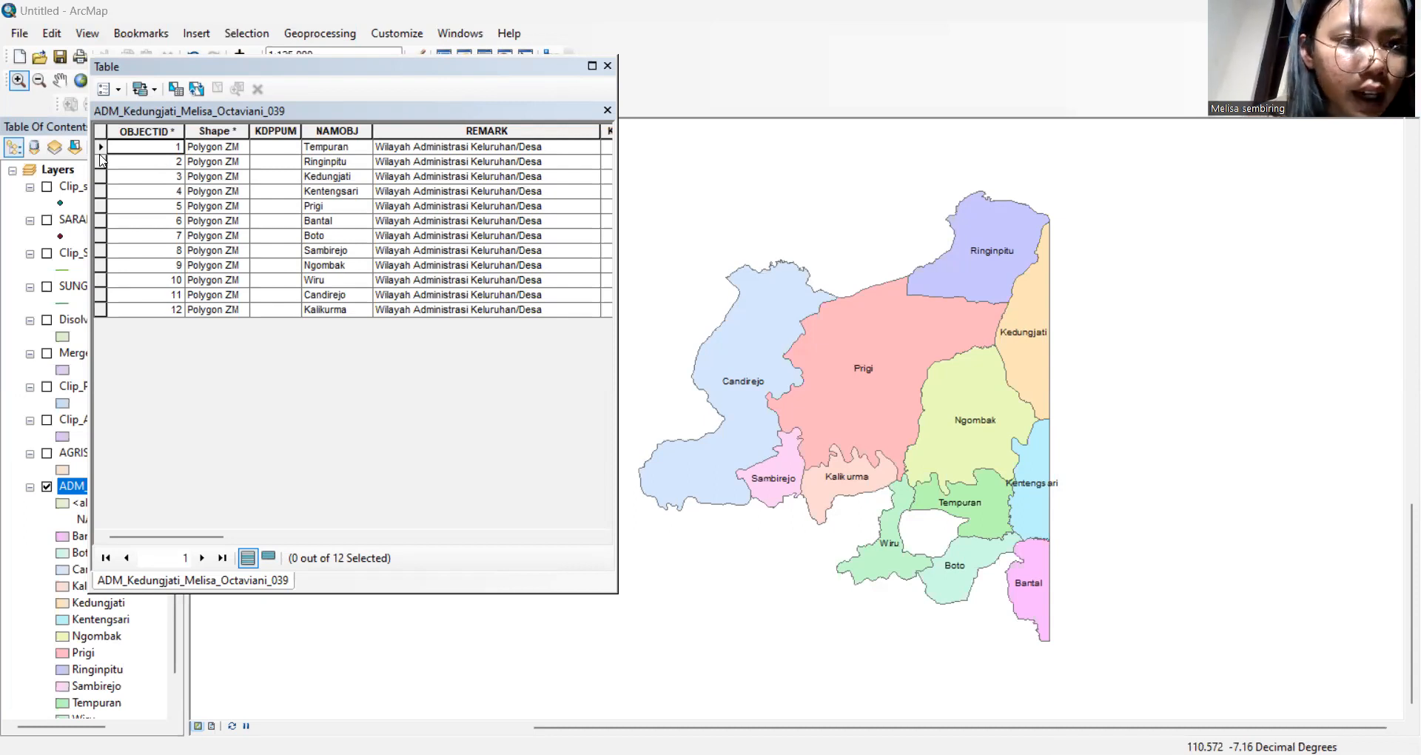
left_click_drag(101, 163, 103, 178)
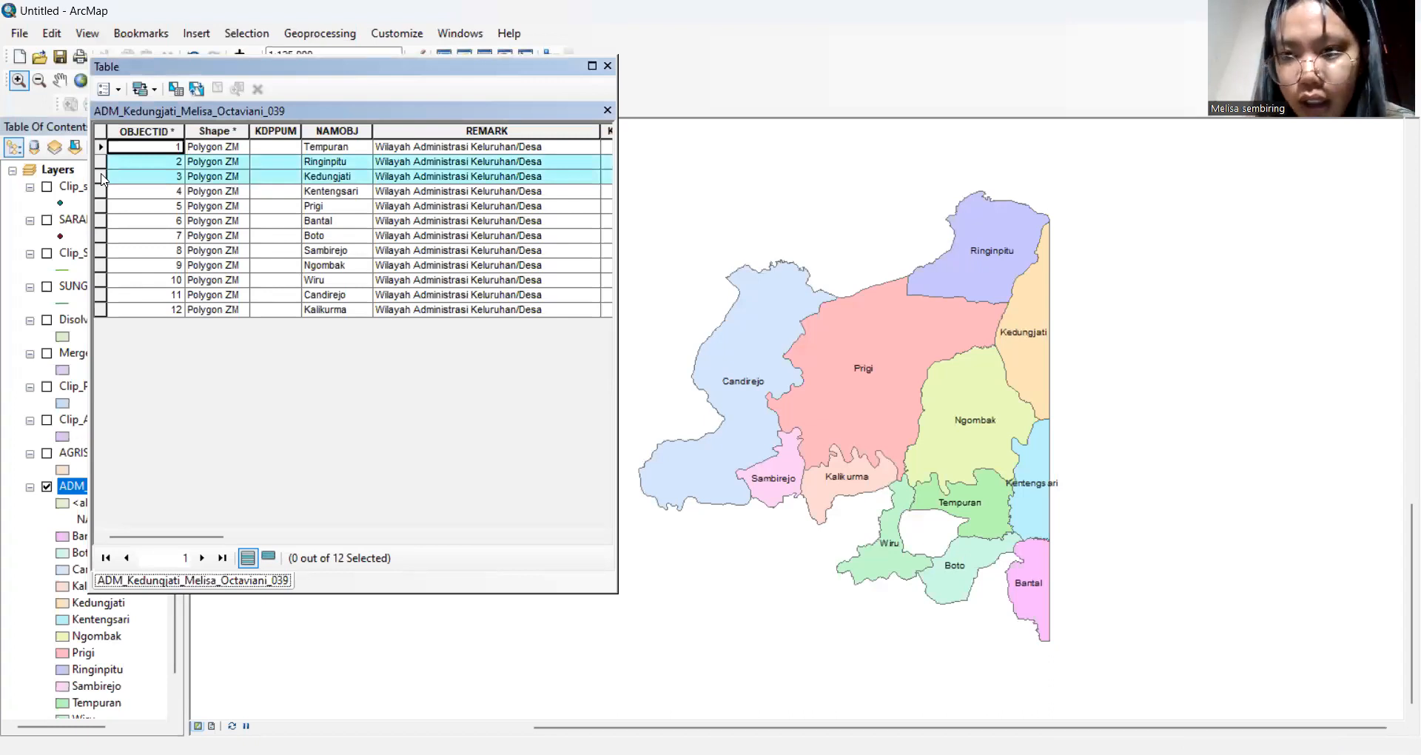
left_click_drag(101, 178, 104, 194)
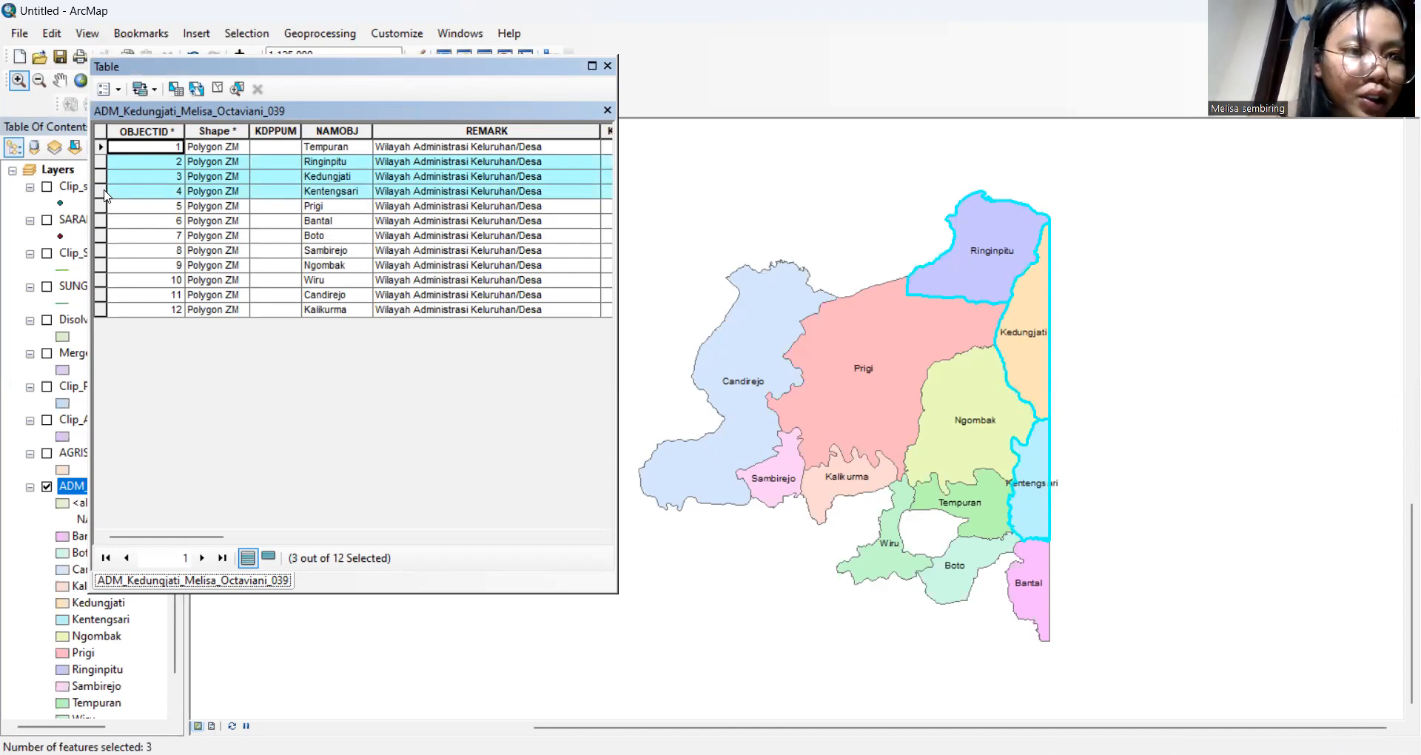
left_click(237, 89)
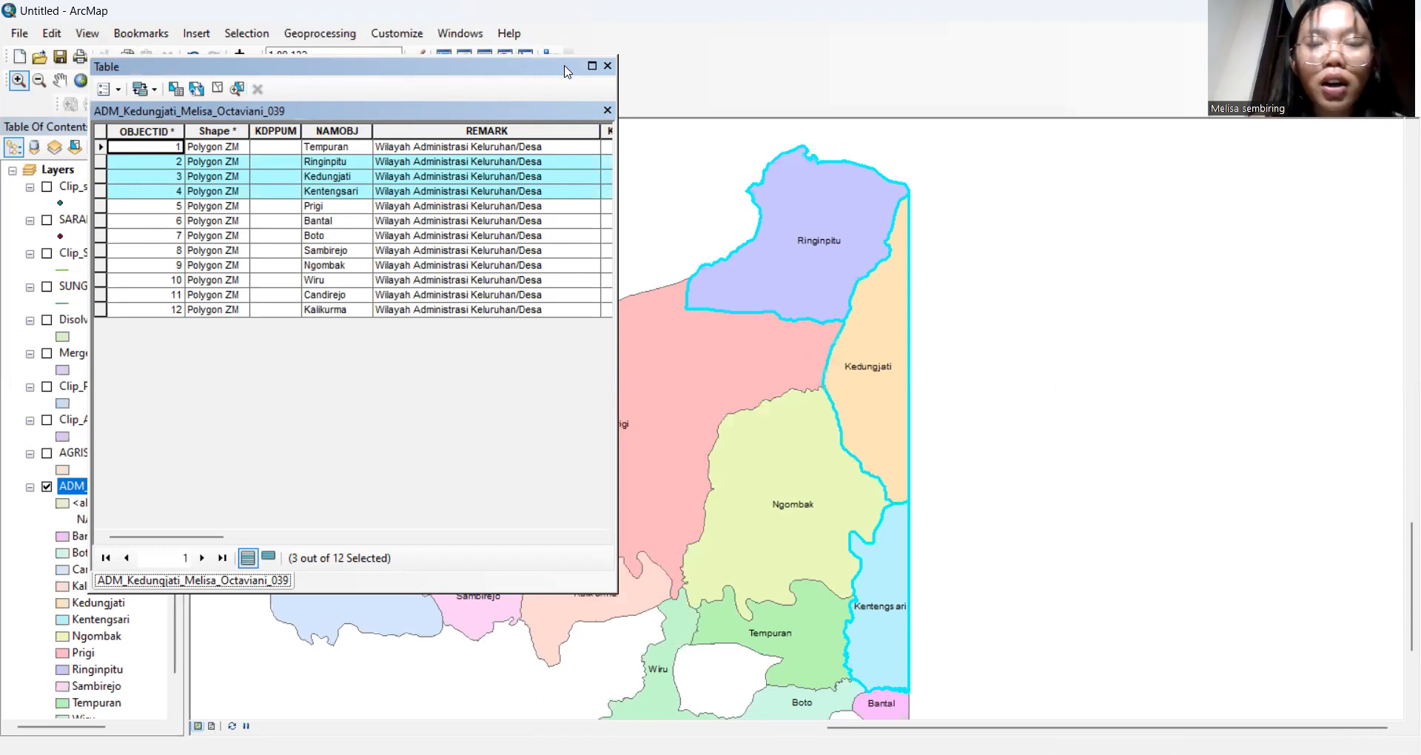
Export the selected villages to Kelurahan, overwrite the existing output, and add it to the map
left_click(608, 66)
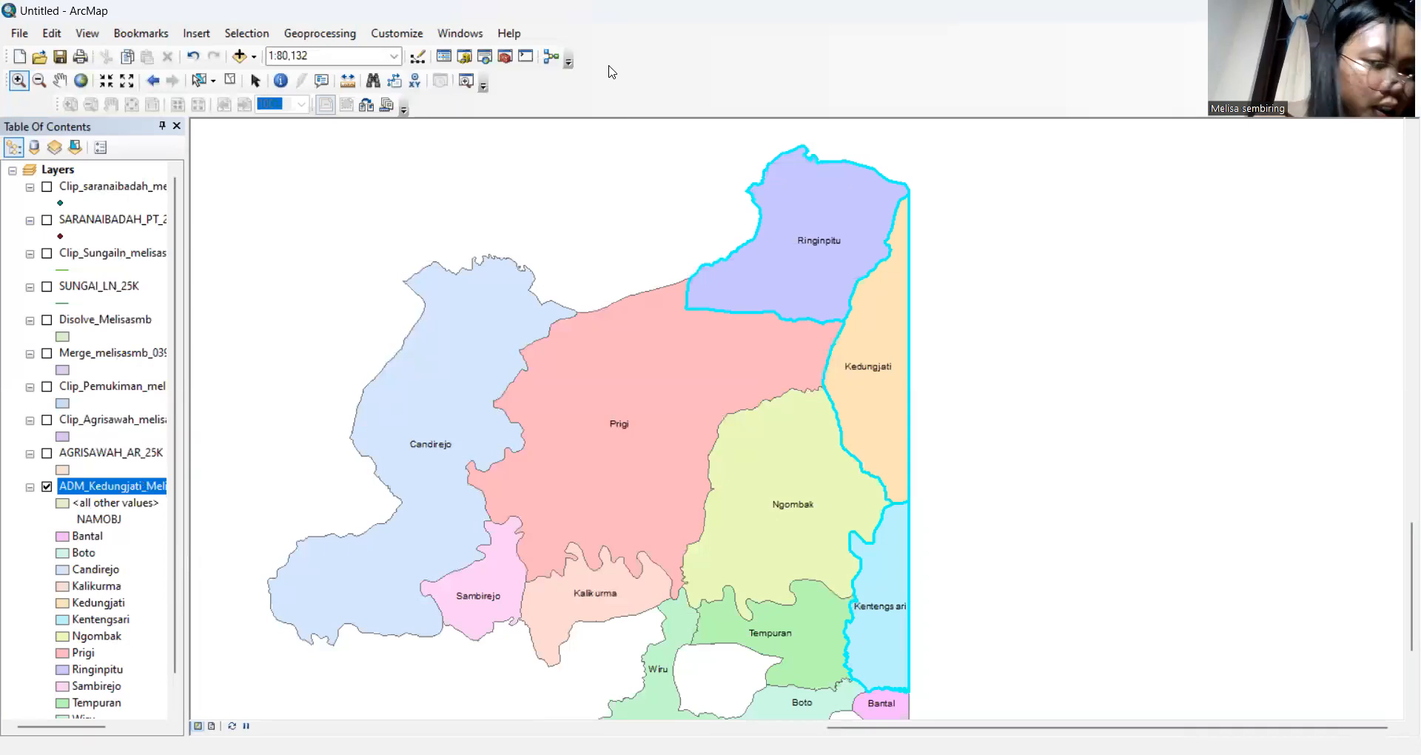
right_click(156, 492)
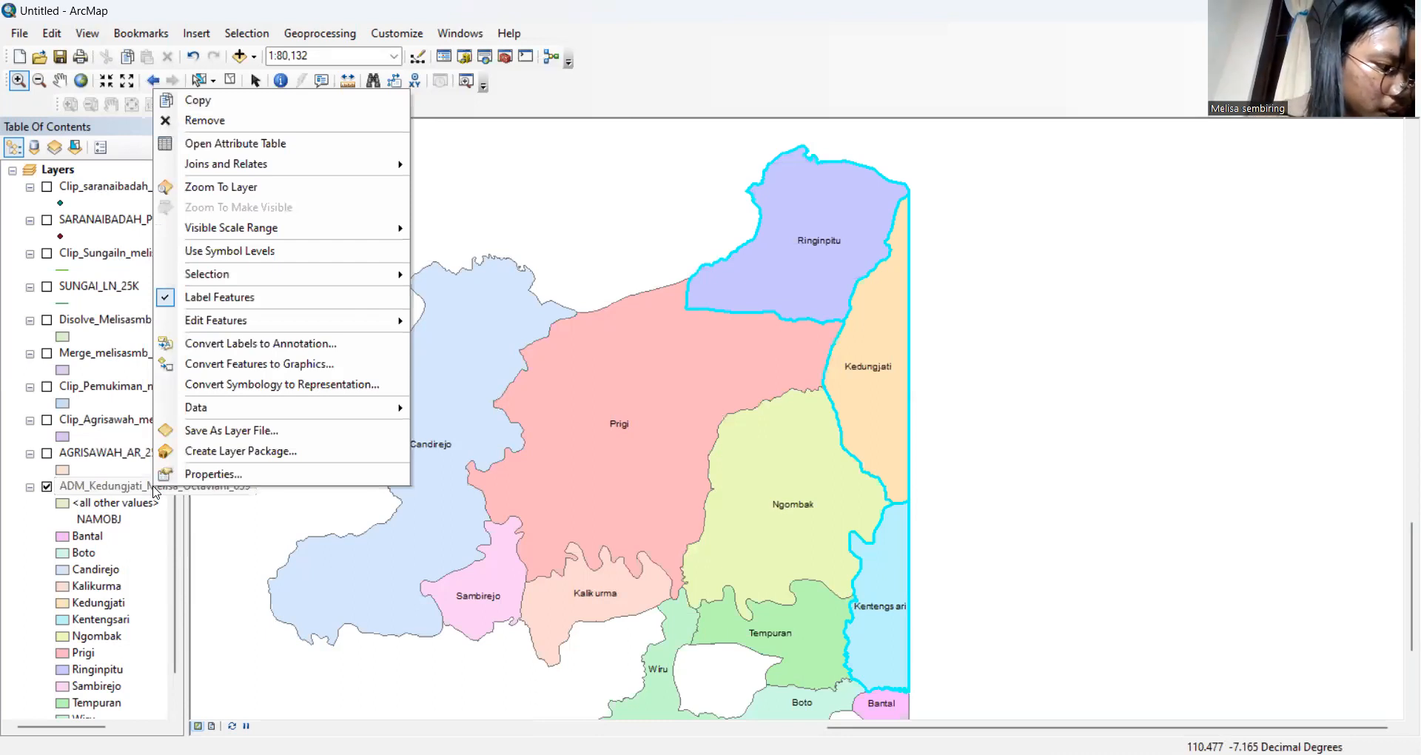
mouse_move(224, 419)
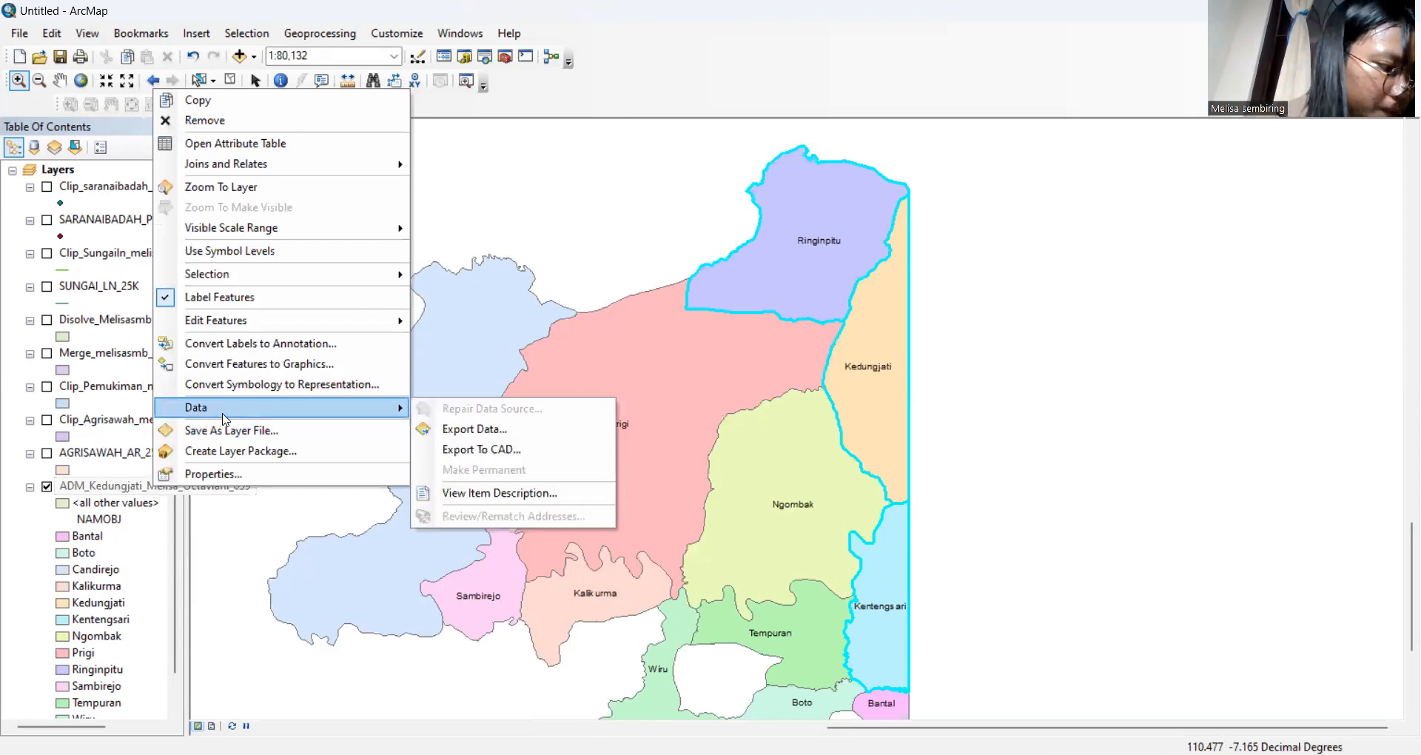
left_click(482, 428)
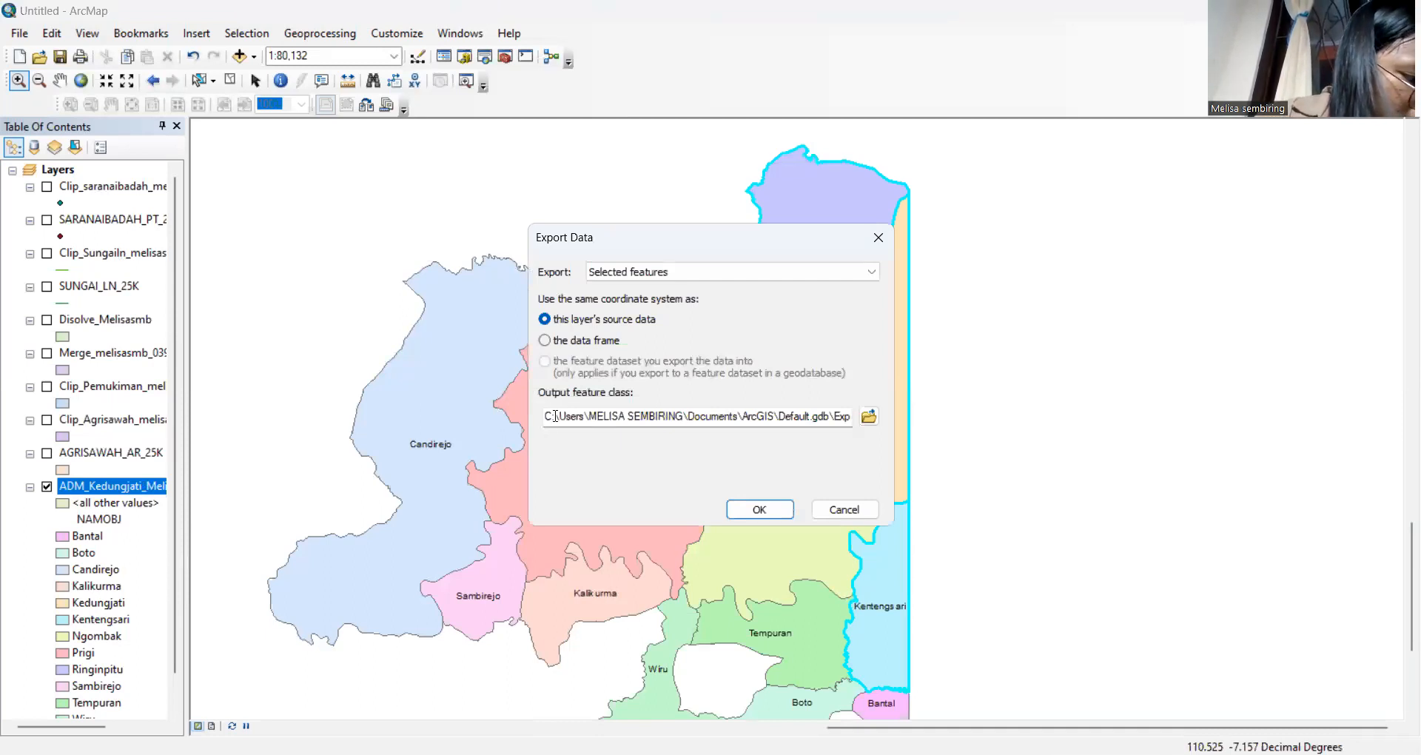
left_click_drag(555, 416, 859, 435)
key("BackSpace")
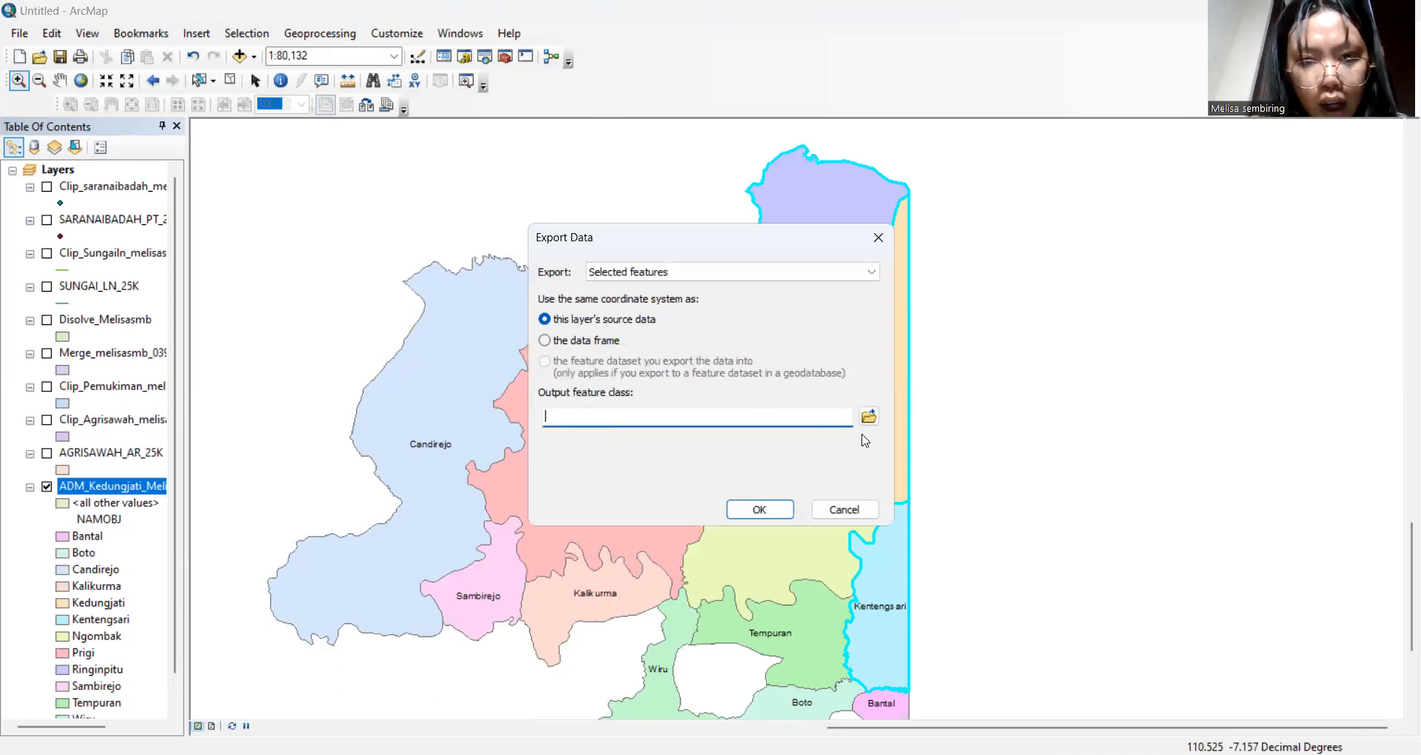
type("Kel")
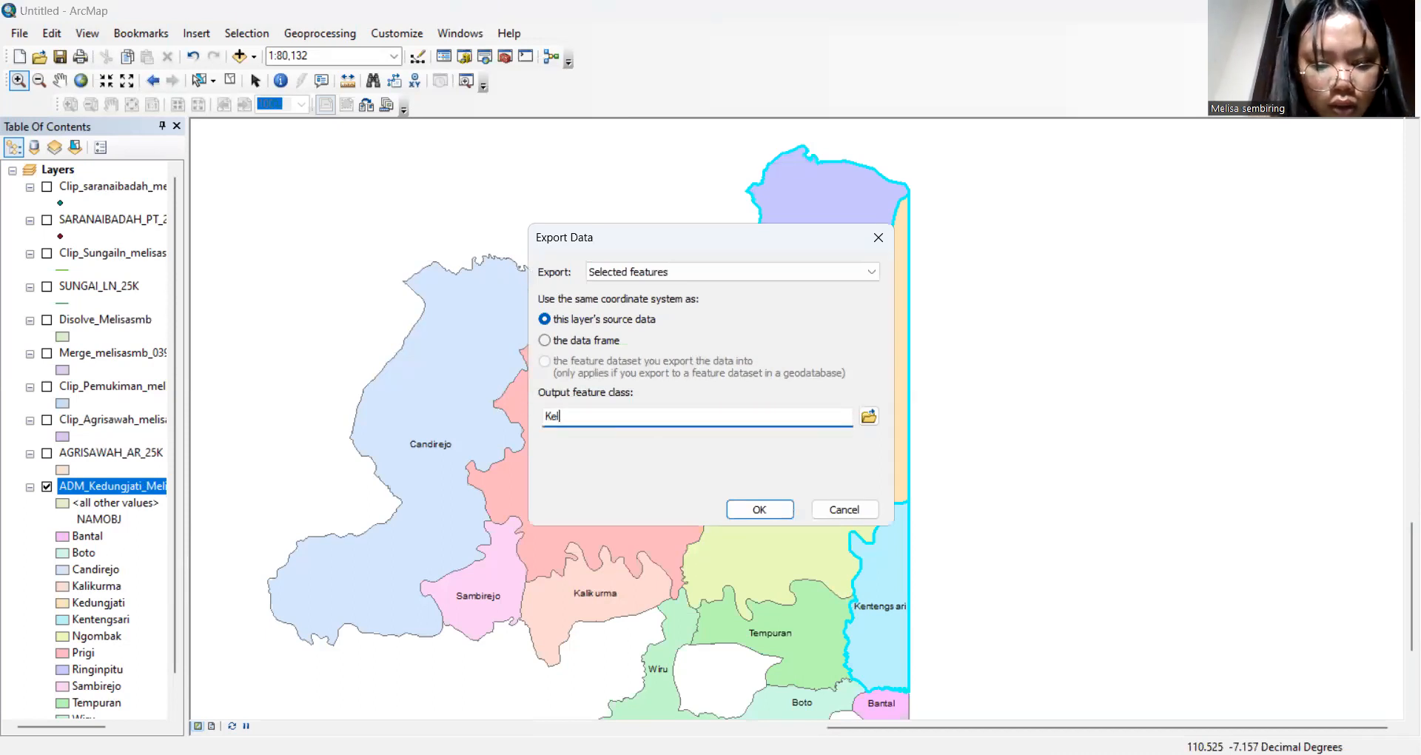
type("urahan")
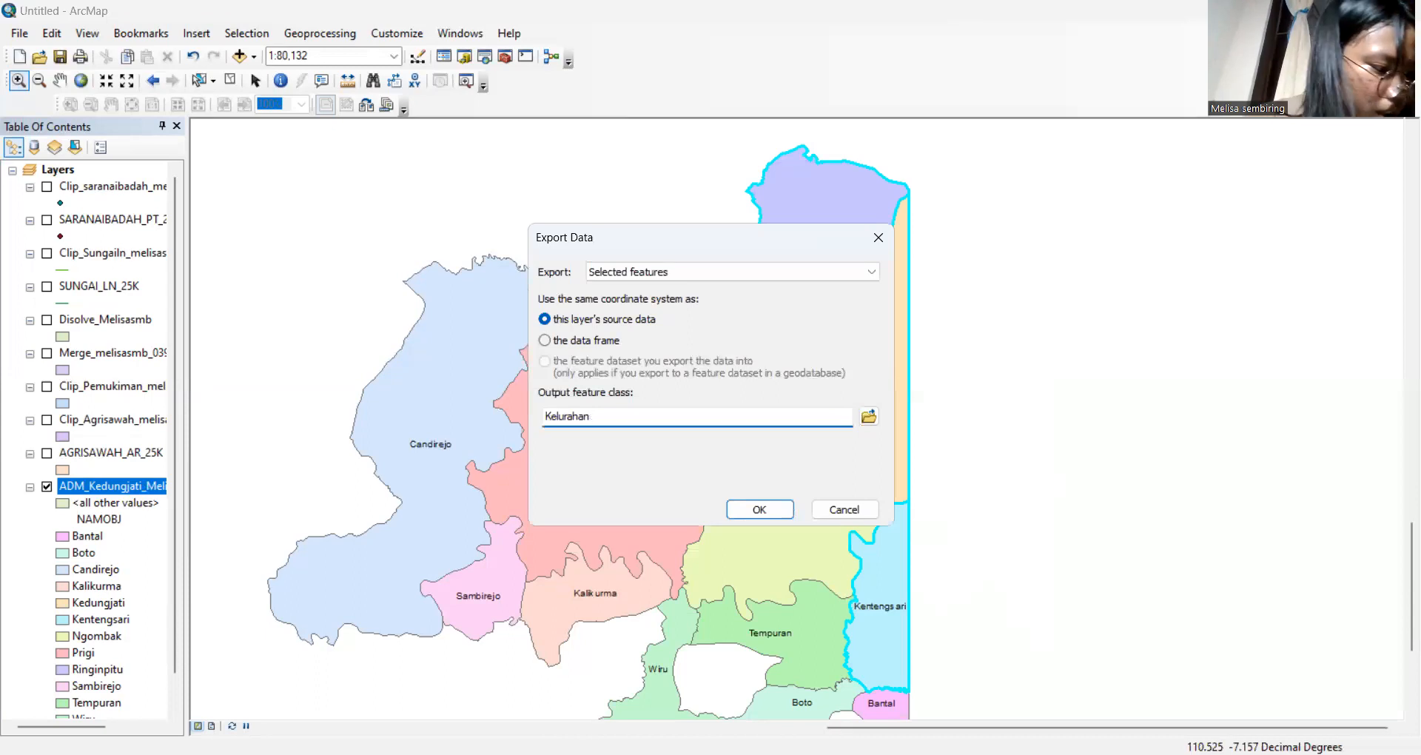
left_click(776, 515)
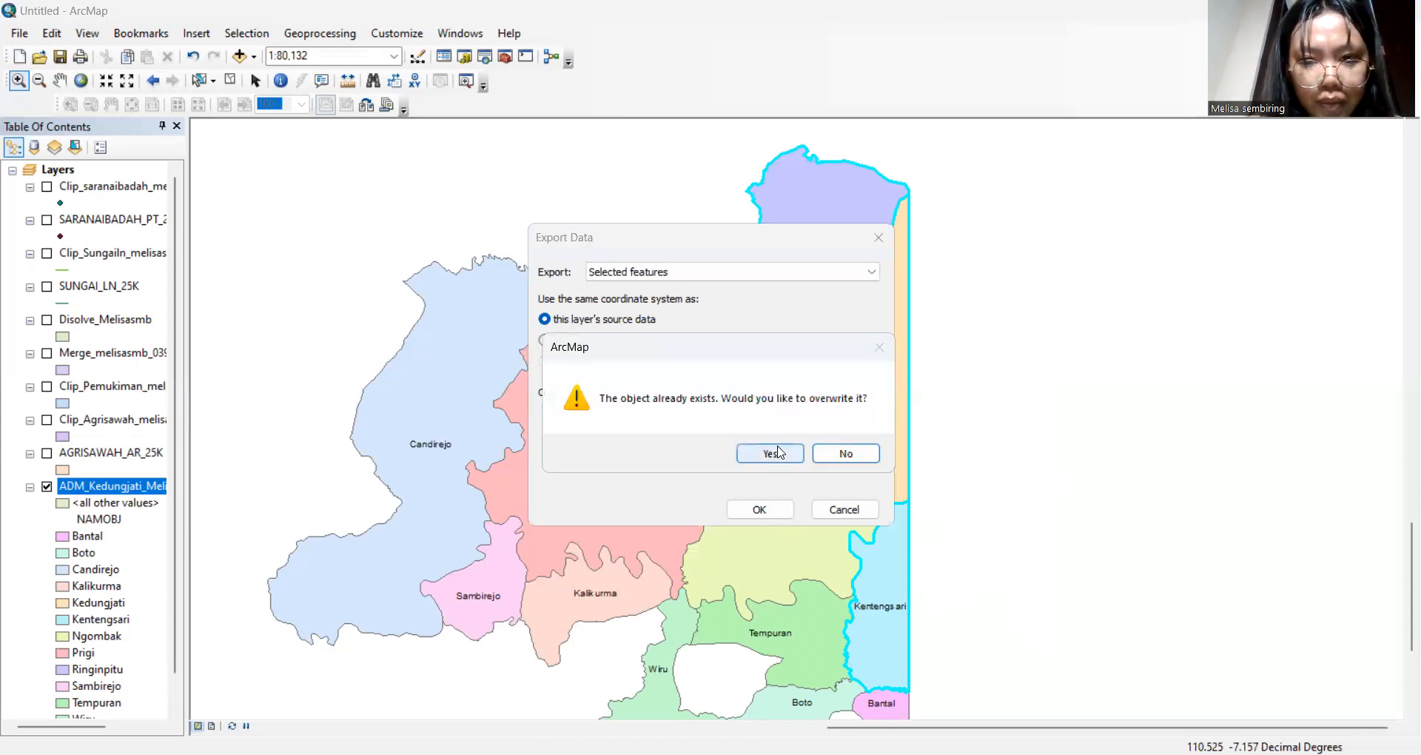
left_click(778, 452)
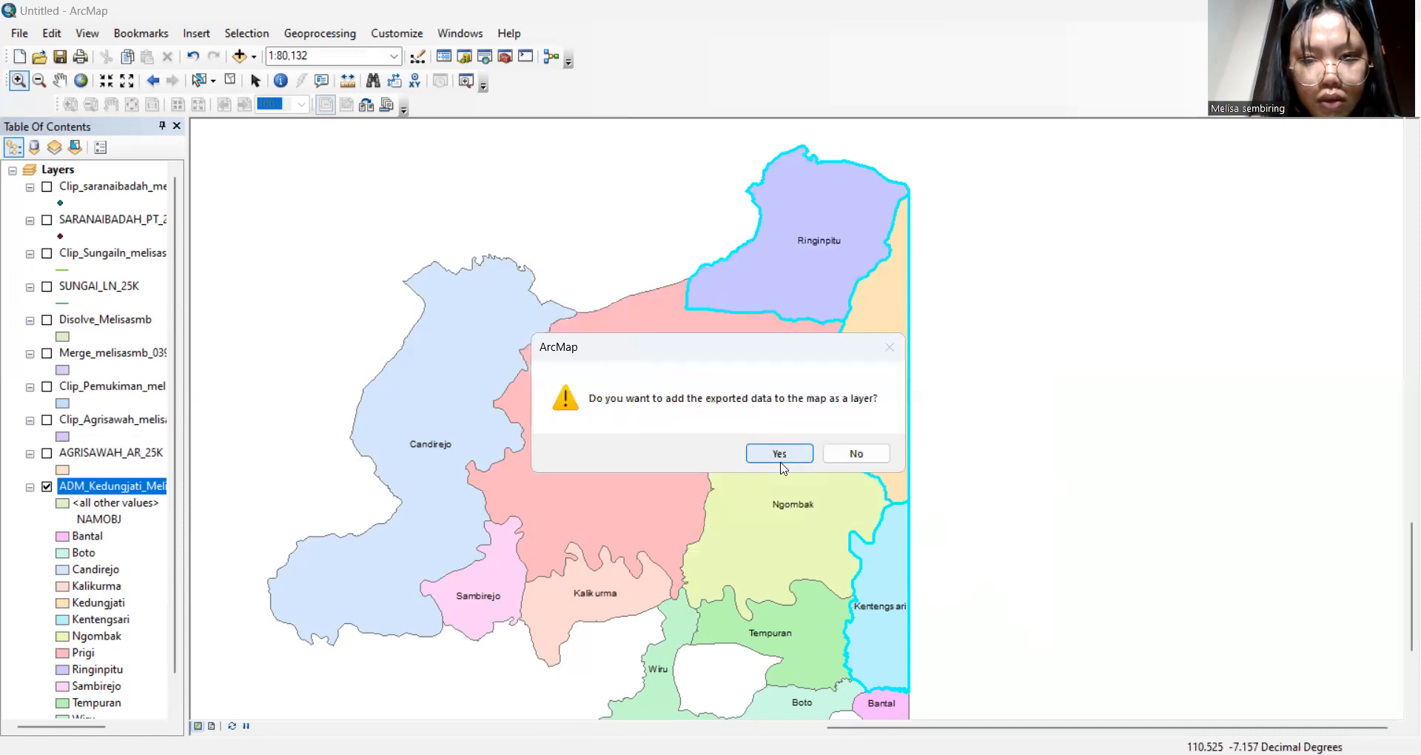
left_click(779, 453)
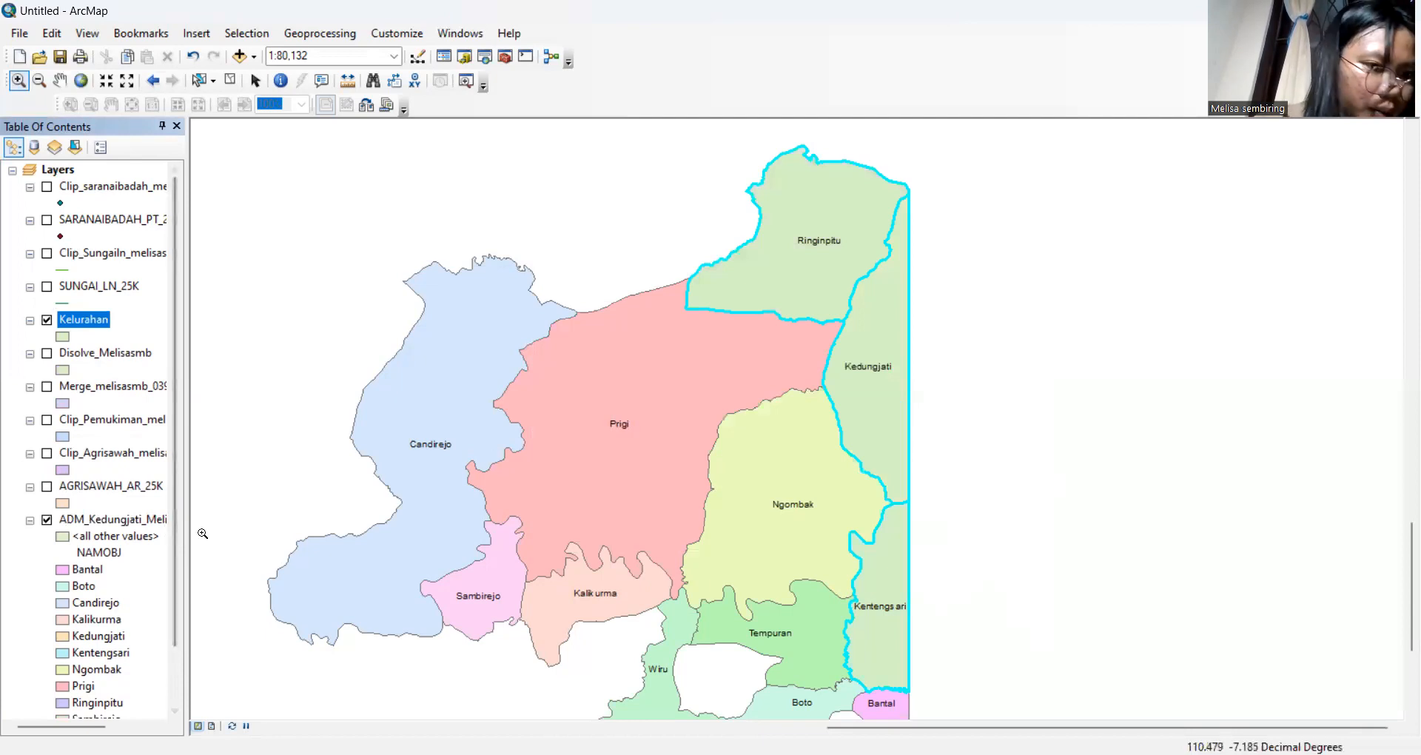
Hide the ADM_Kedungjati layer so only the Kelurahan polygons show
left_click(47, 521)
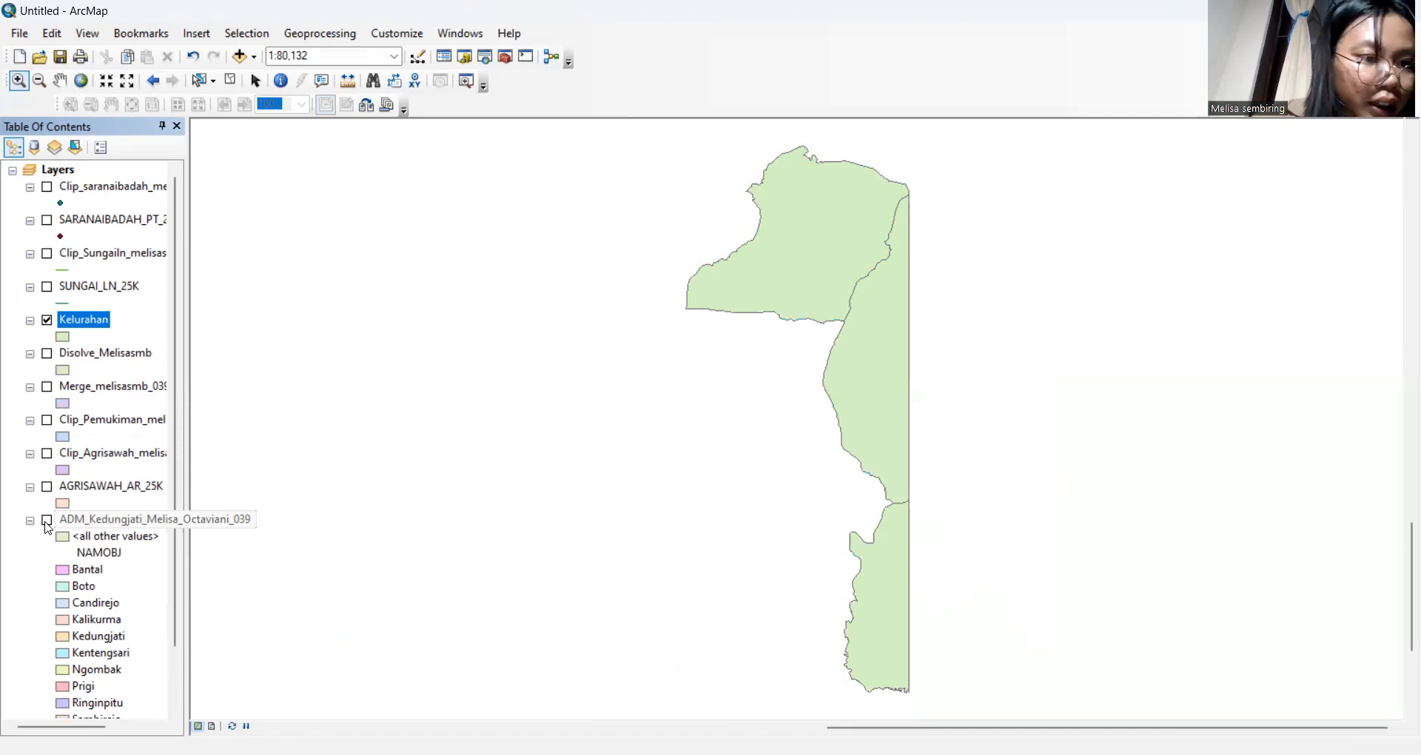
Turn on labels for the Kelurahan layer using the NAMOBJ field
right_click(94, 323)
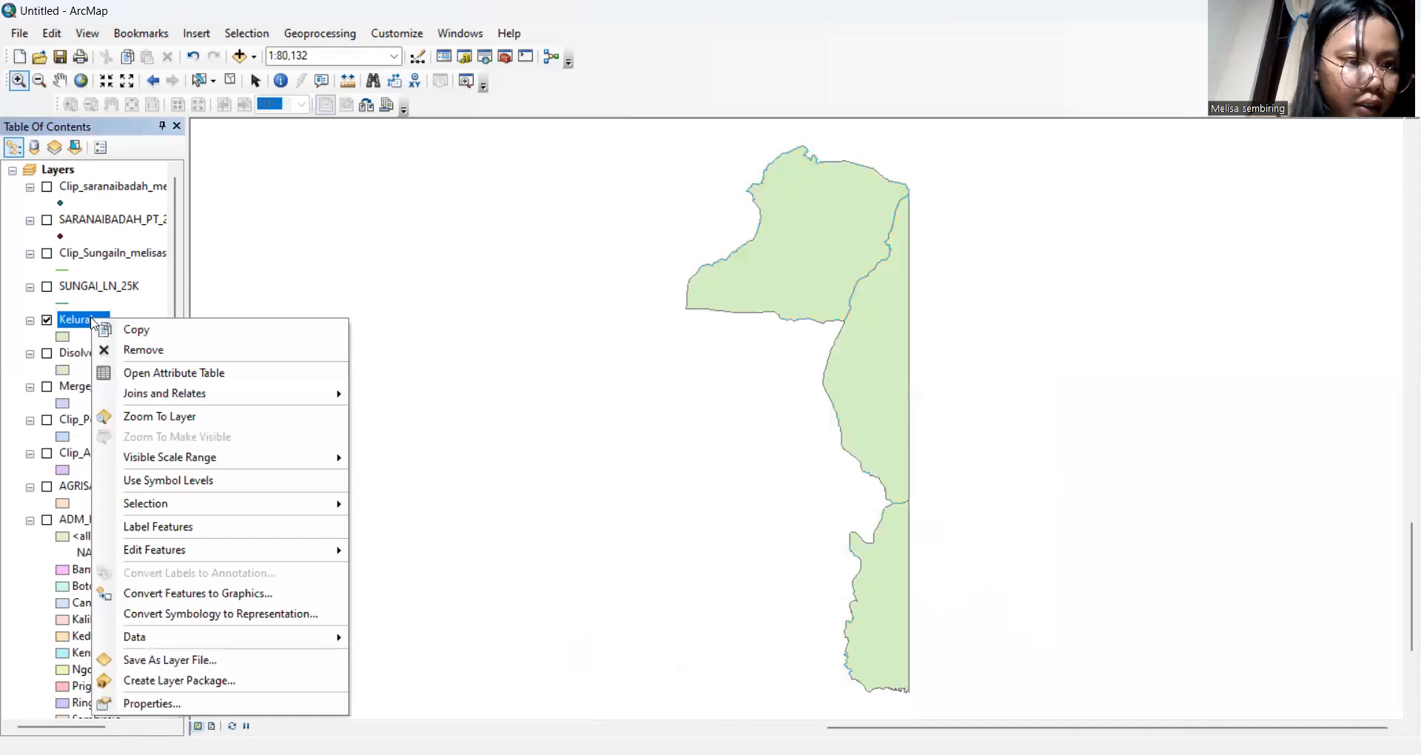
left_click(177, 705)
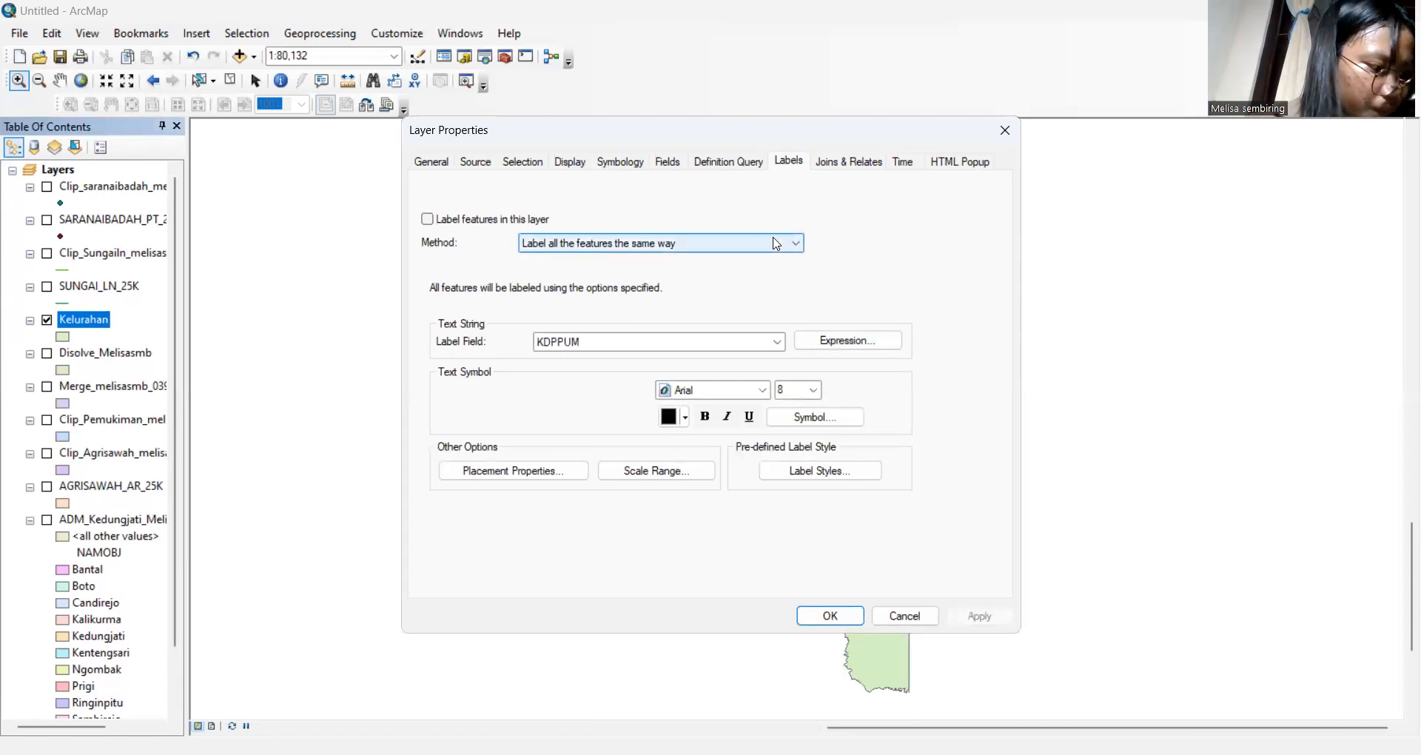
left_click(428, 220)
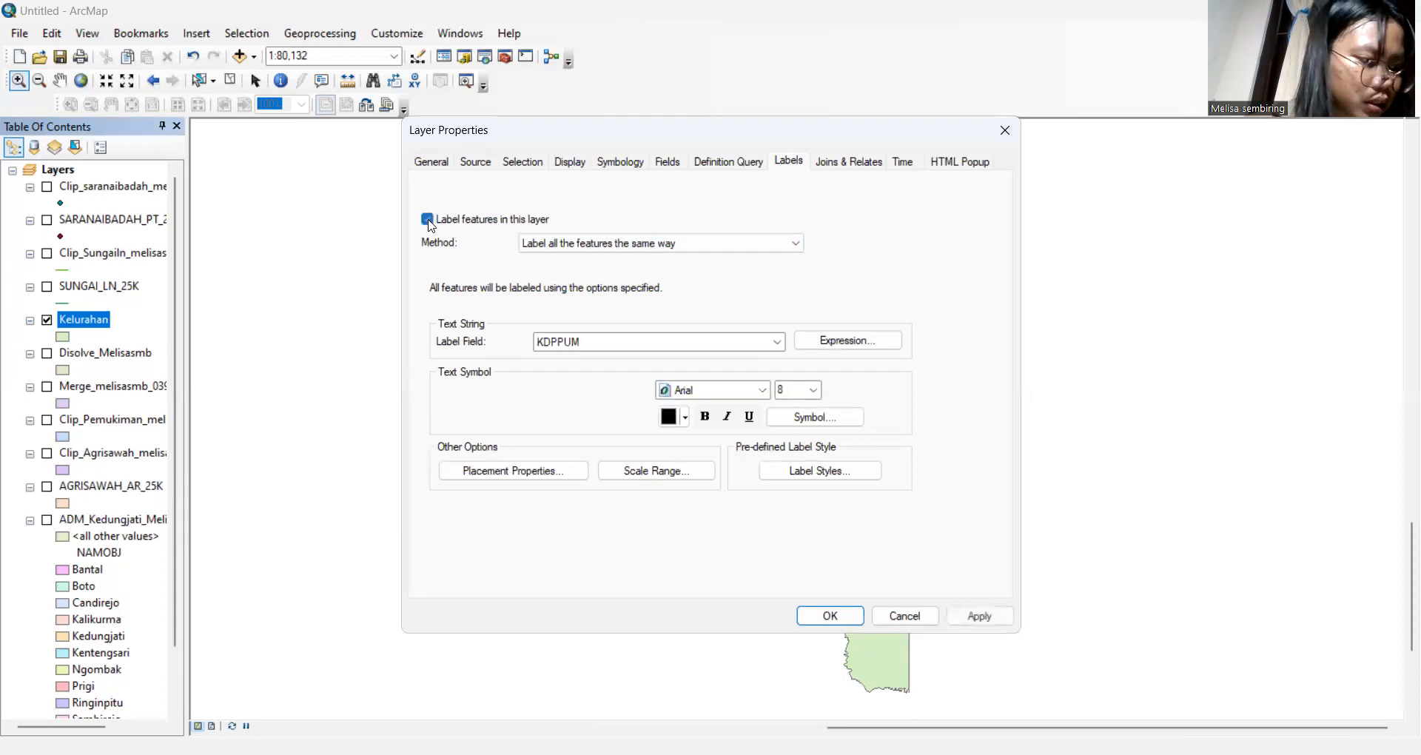
left_click(749, 342)
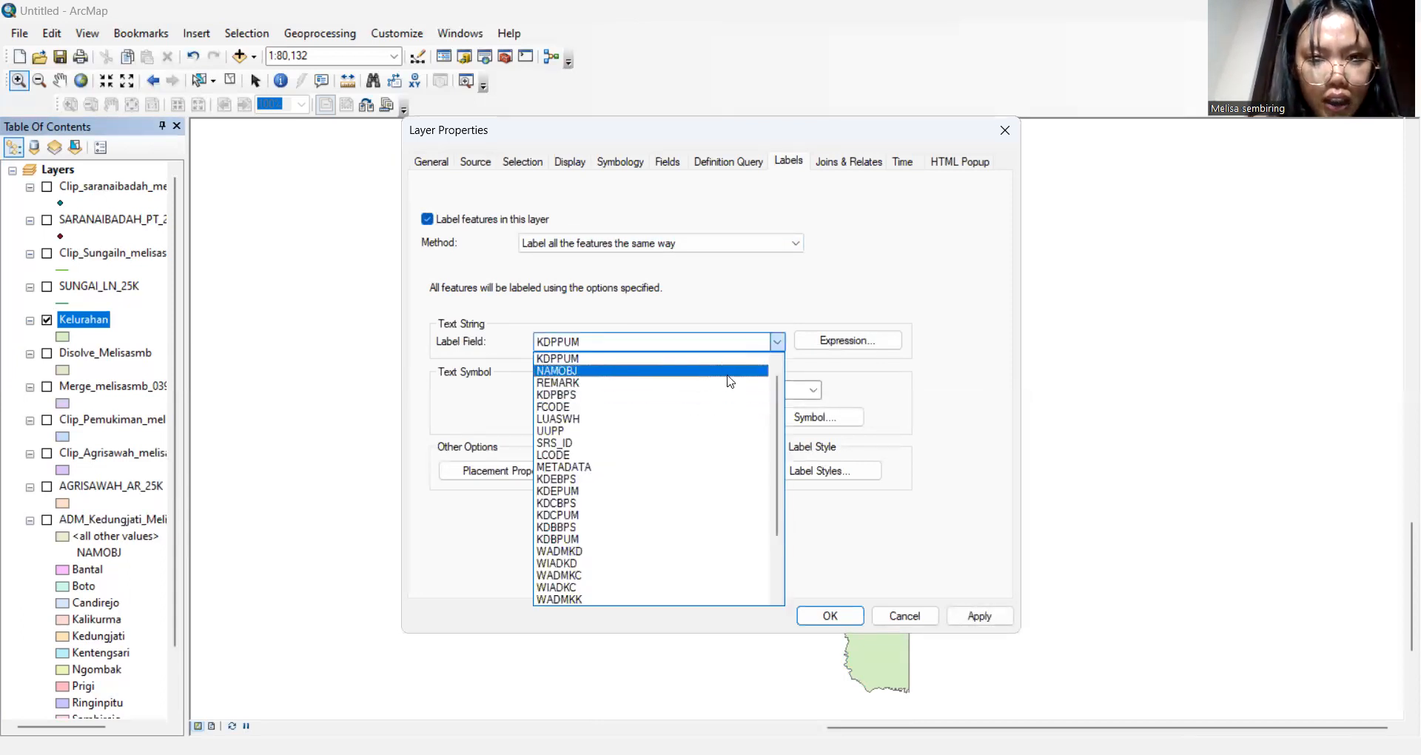
left_click(729, 374)
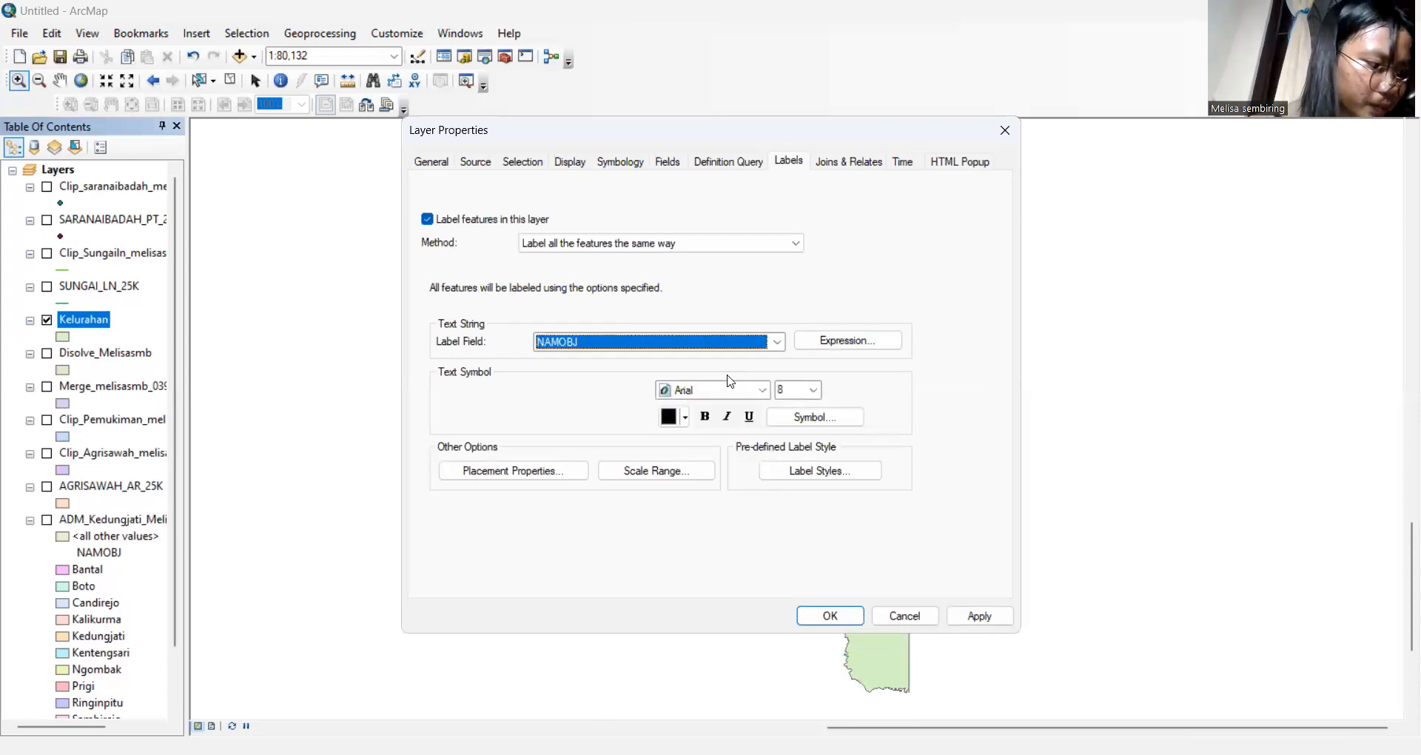
left_click(831, 616)
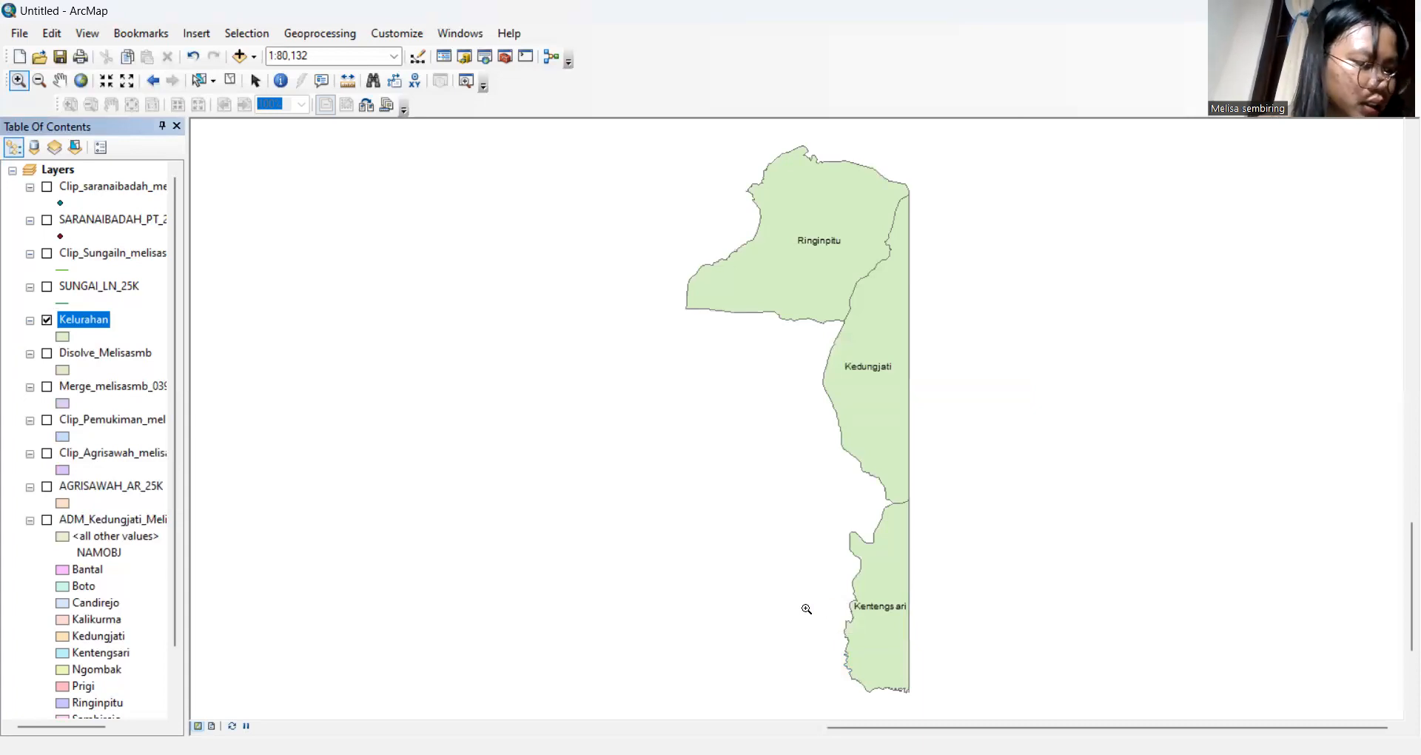
right_click(98, 324)
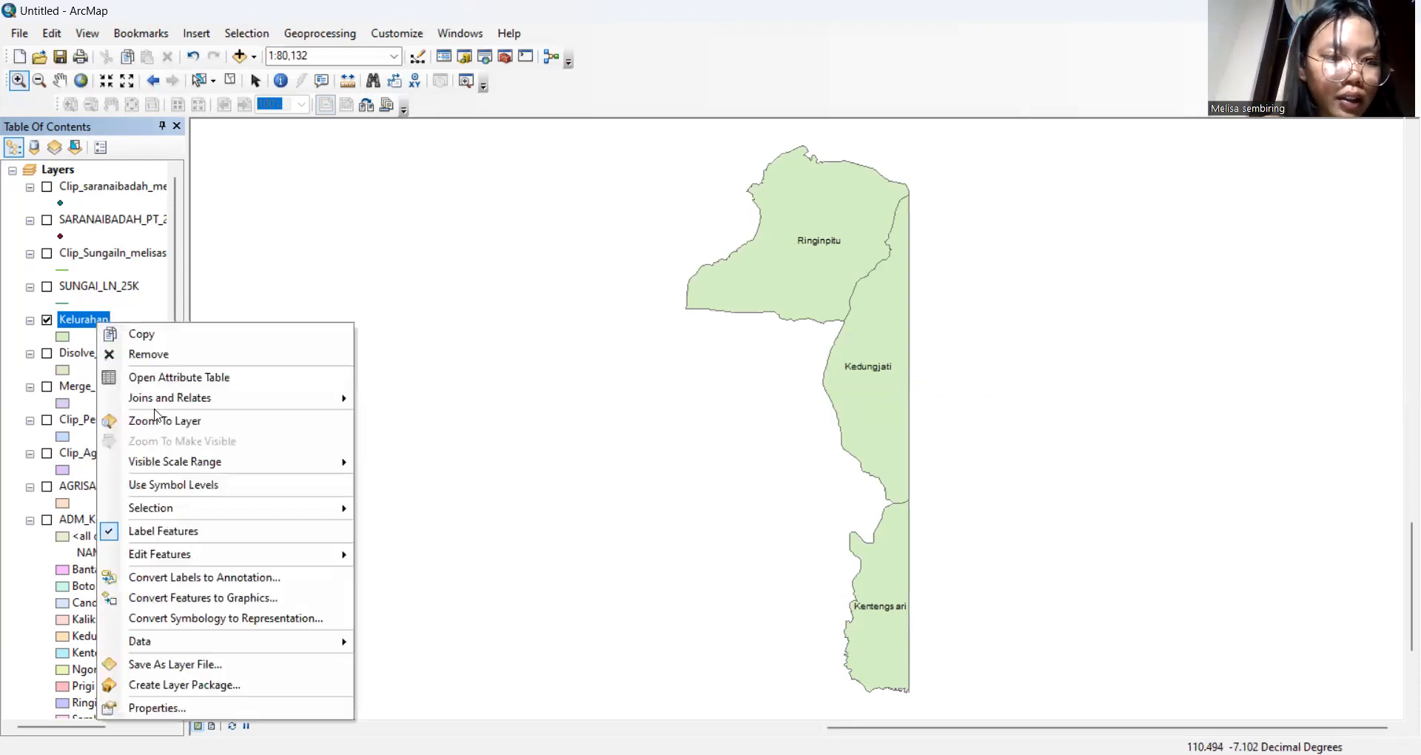
left_click(207, 377)
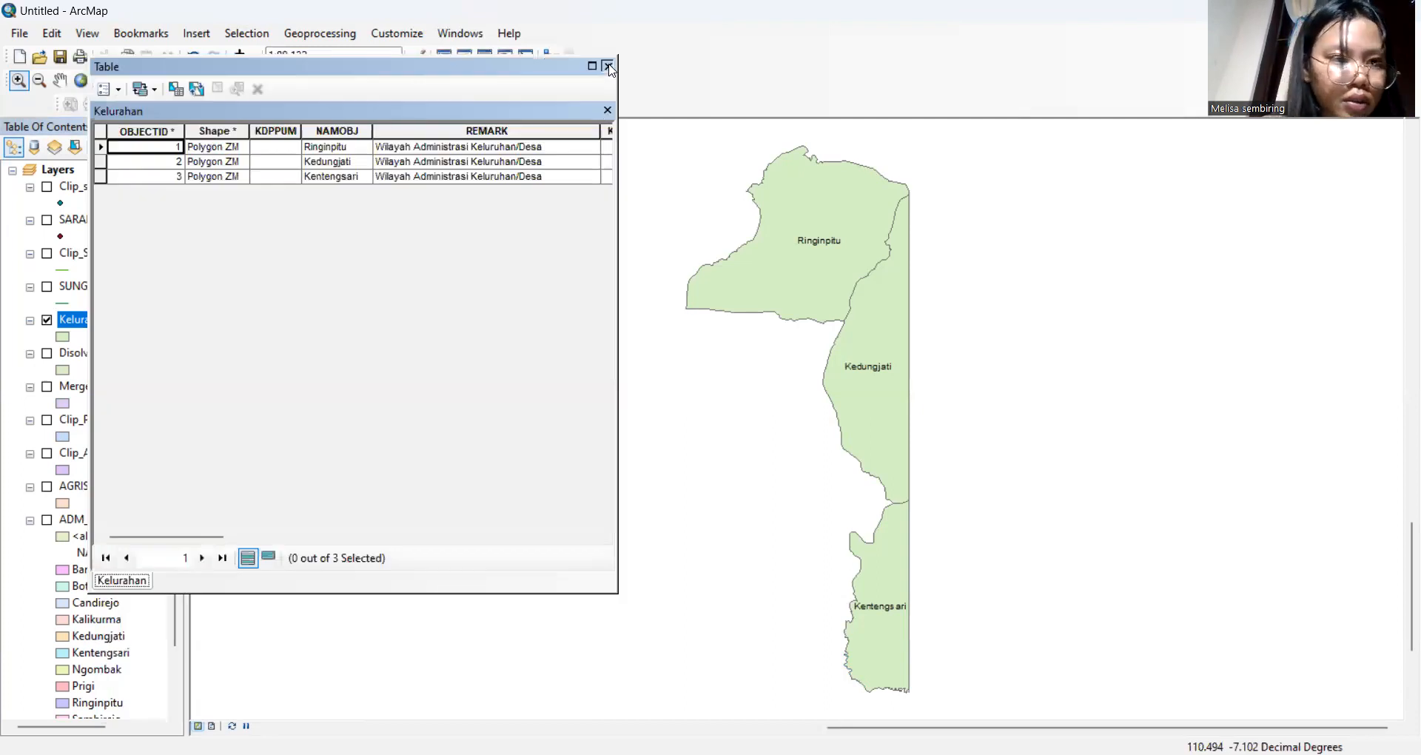
left_click(607, 66)
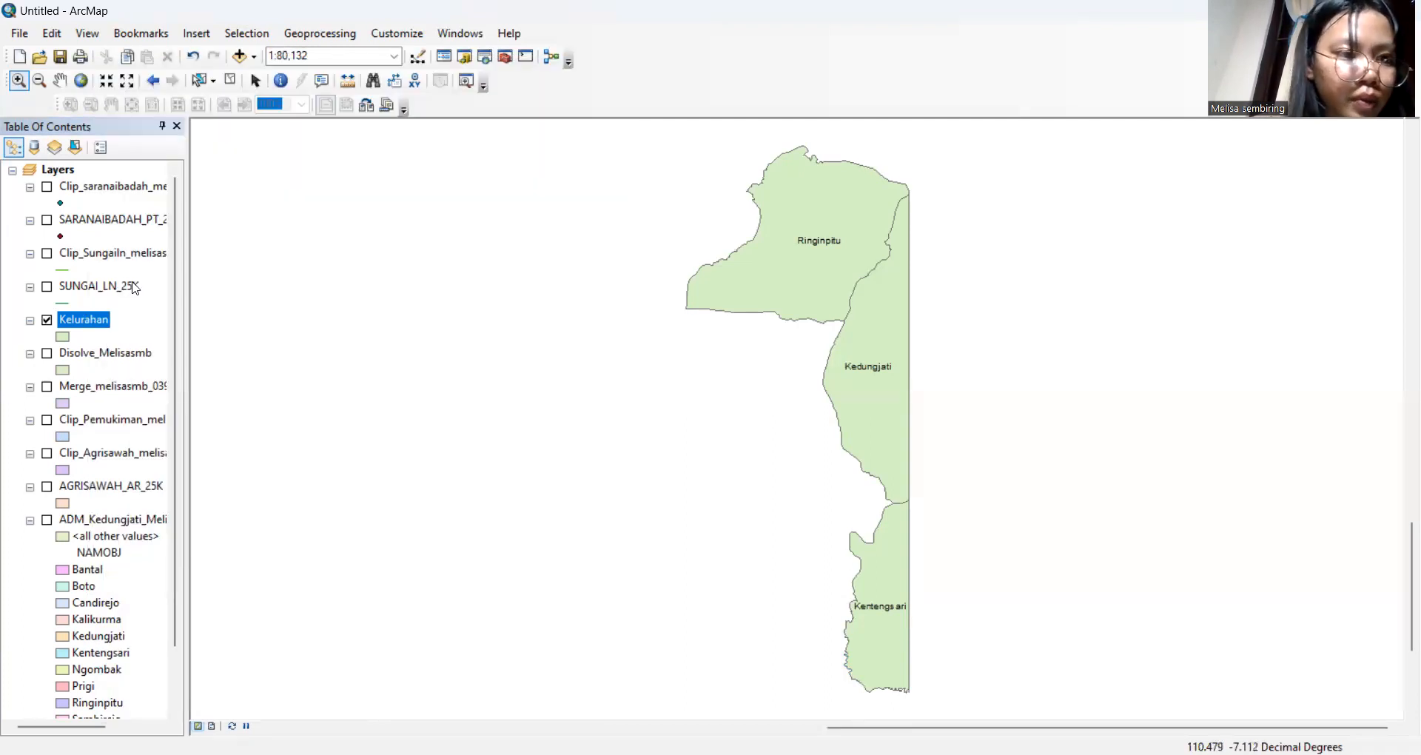
Symbolize Kelurahan by unique NAMOBJ values with a pastel colour ramp, adding all three village names
right_click(87, 329)
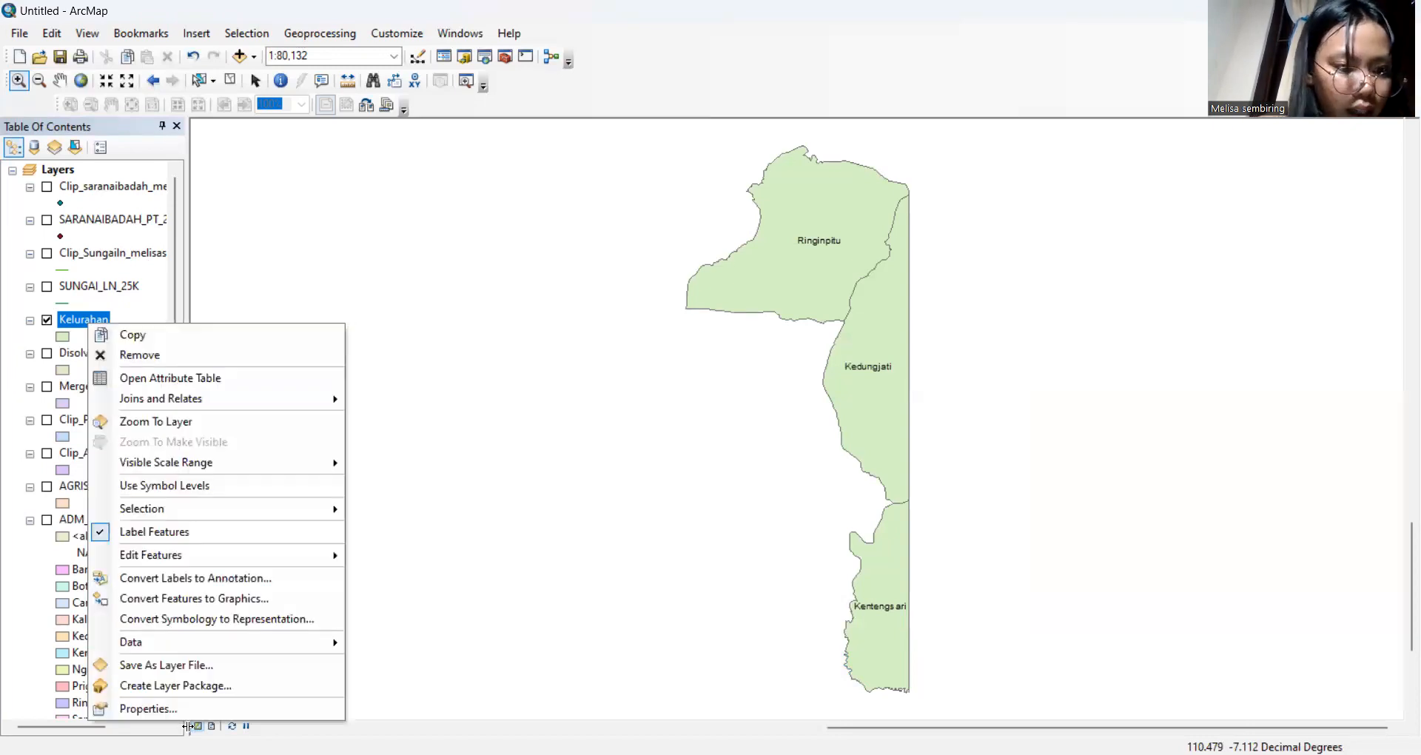
left_click(208, 705)
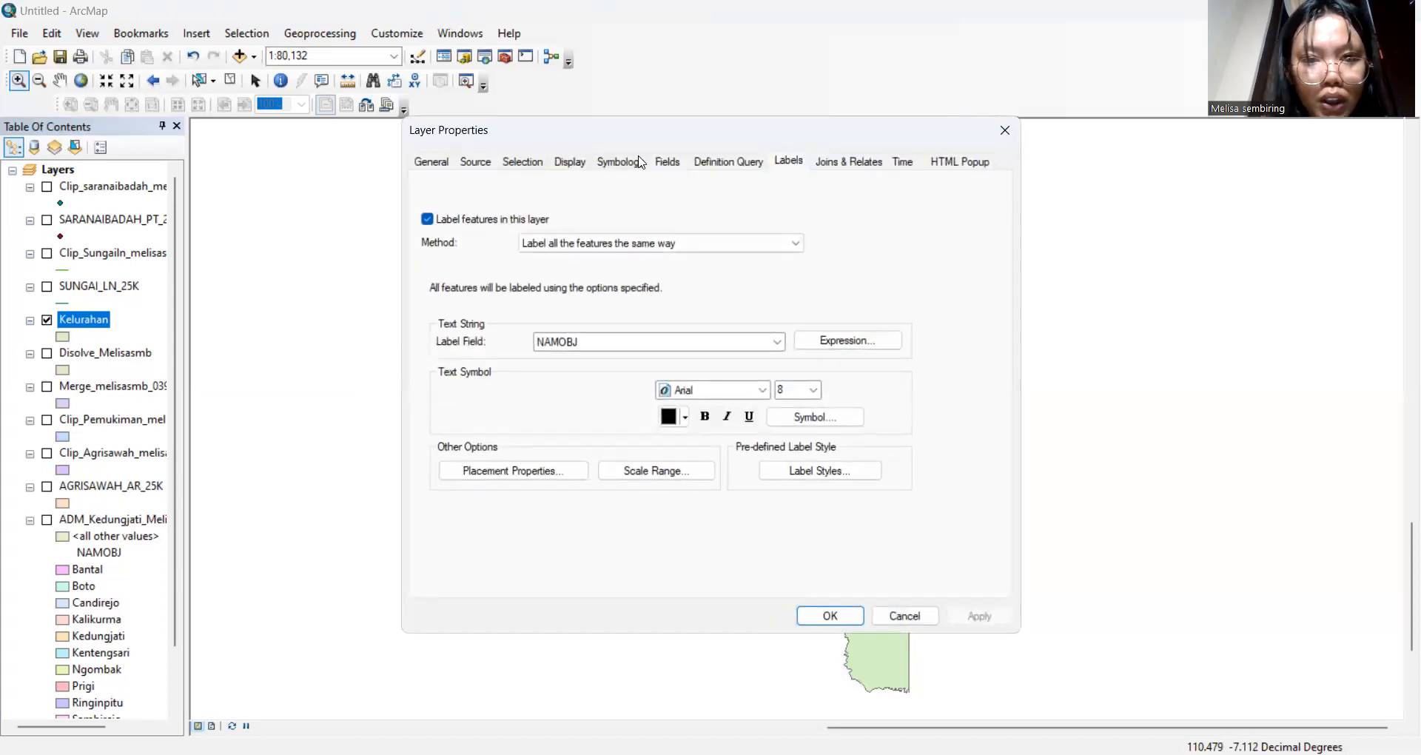
left_click(641, 162)
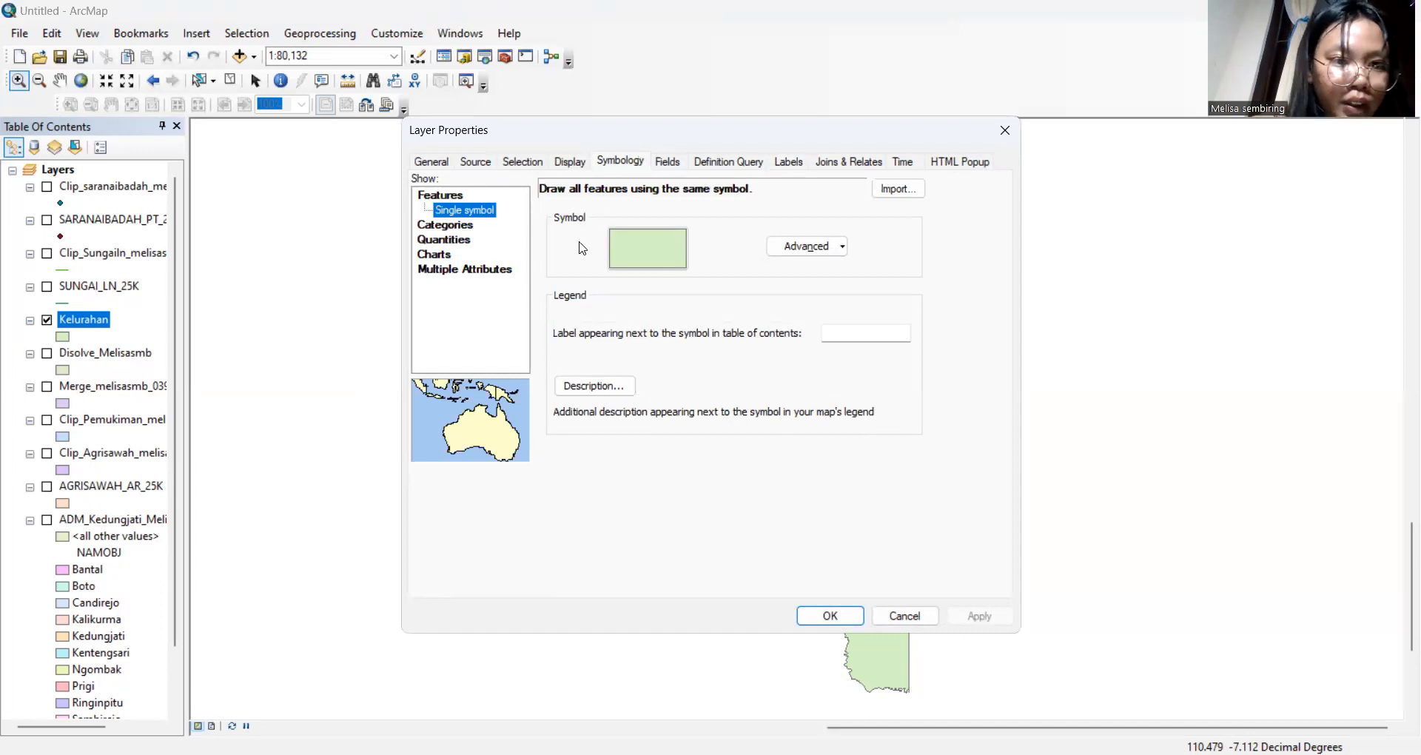
left_click(465, 227)
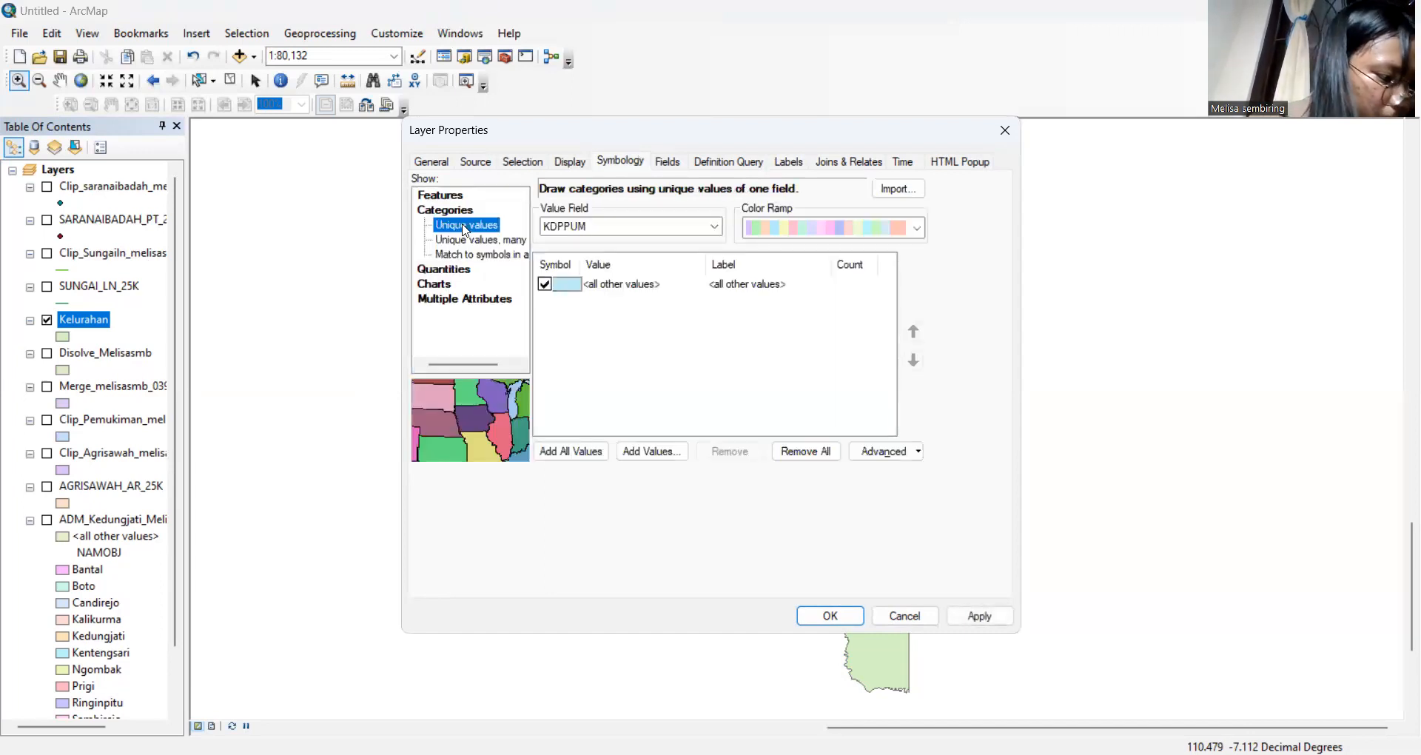
left_click(917, 229)
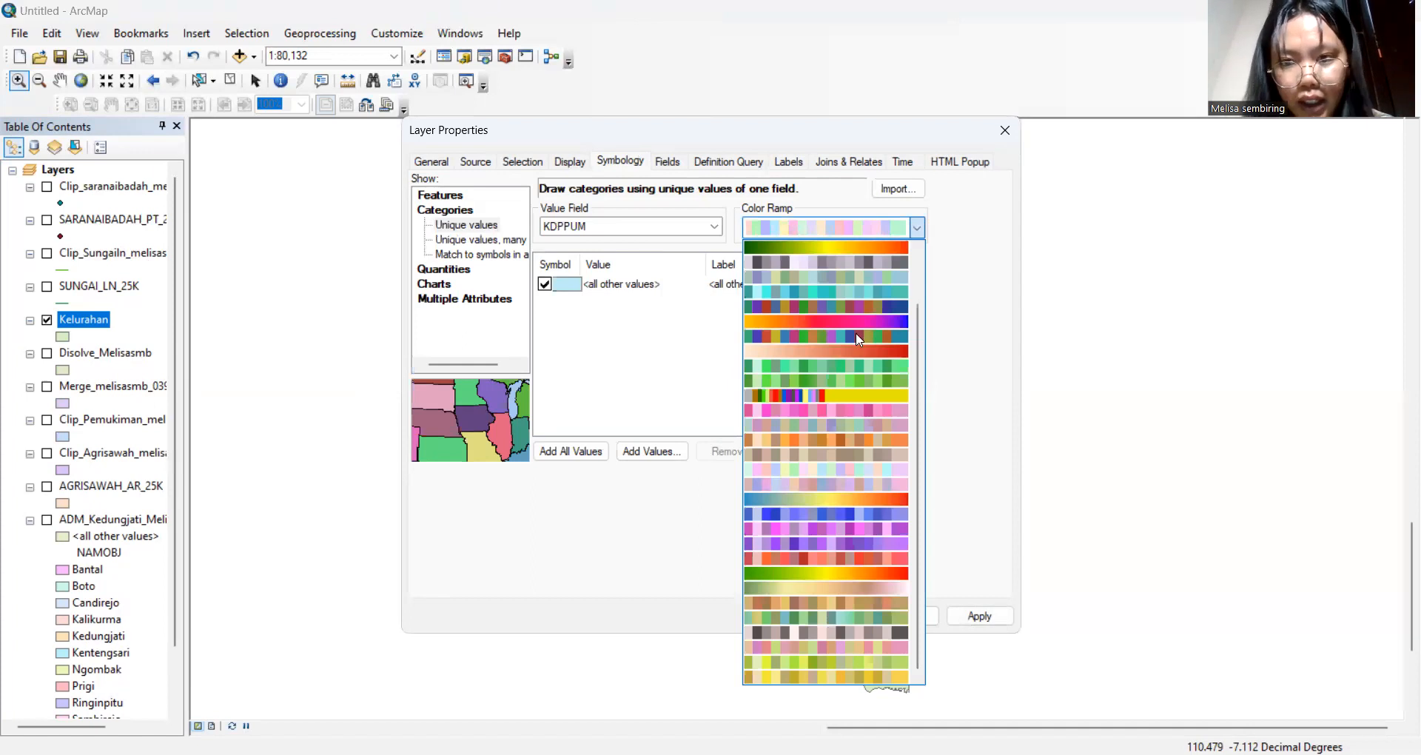
left_click(861, 468)
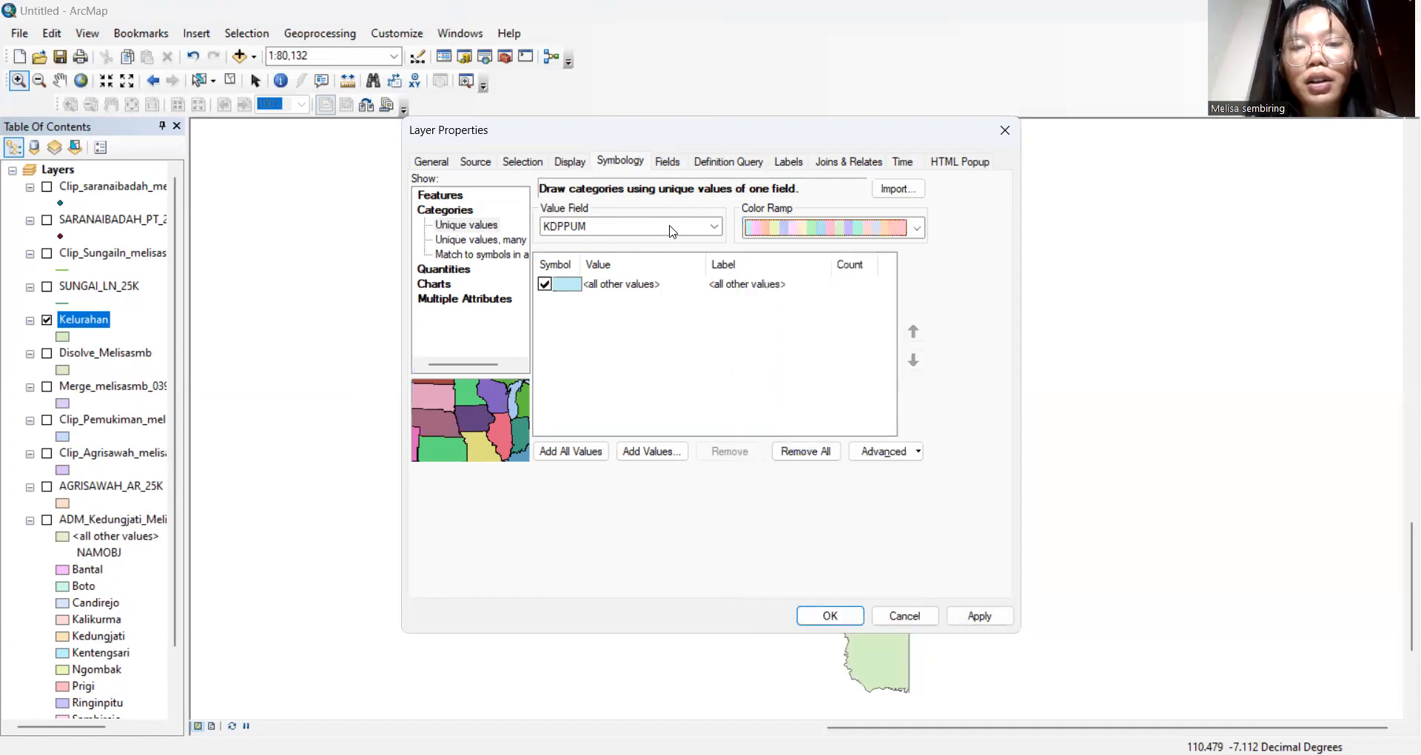
left_click(672, 227)
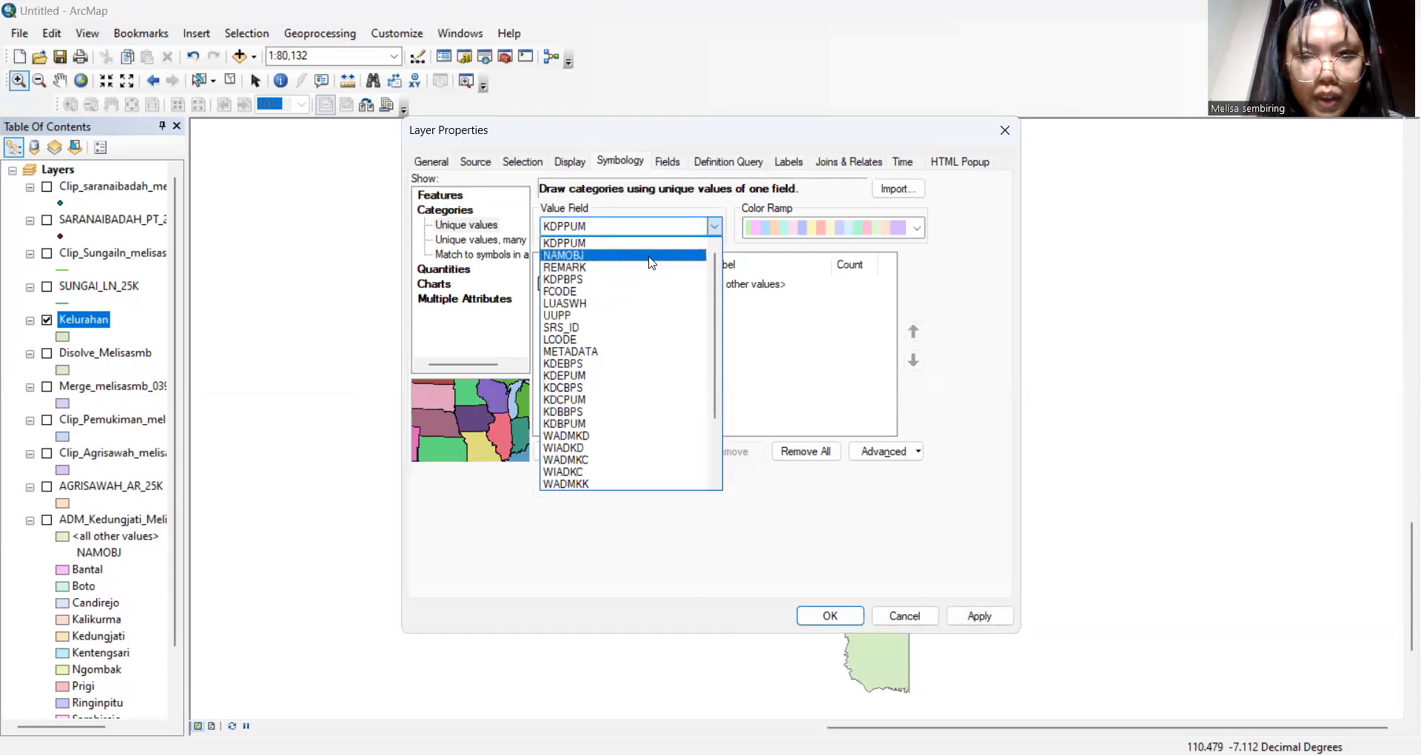
left_click(651, 255)
left_click(570, 452)
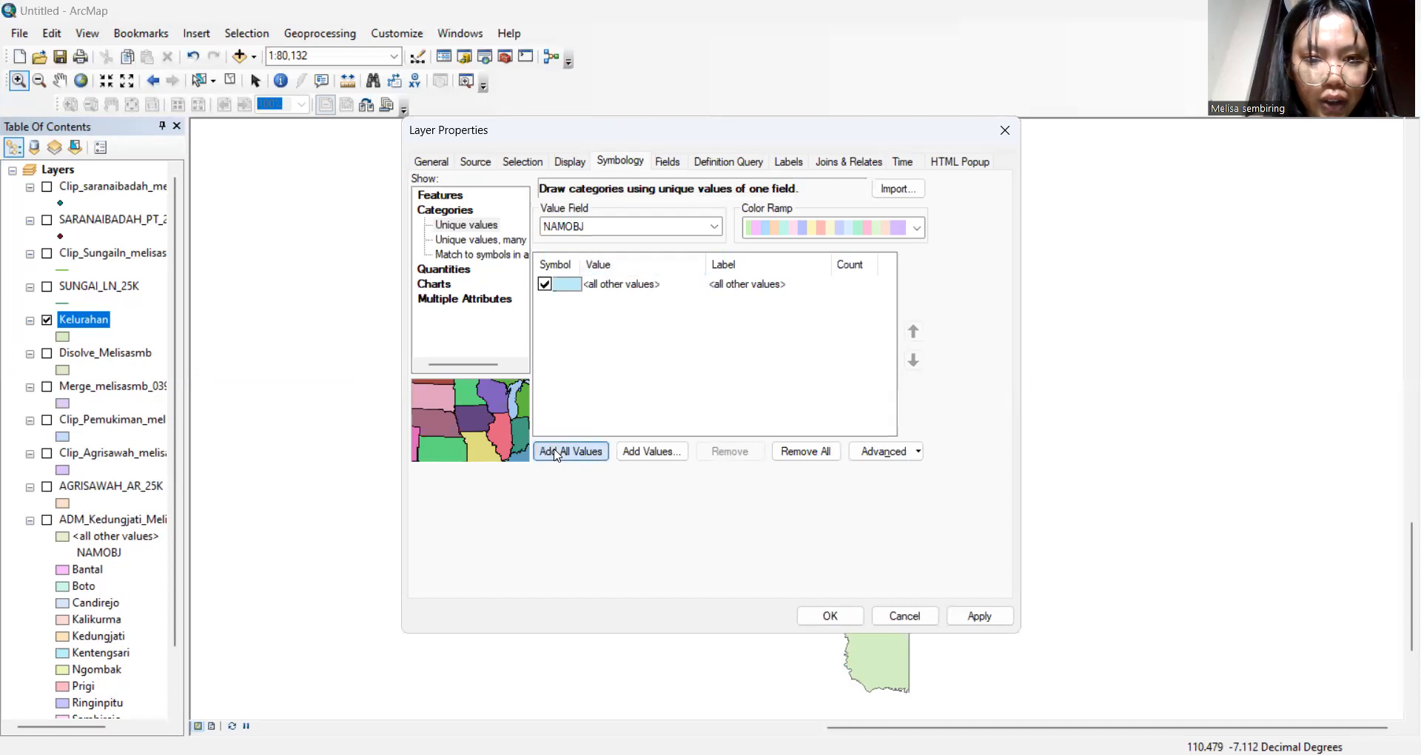
left_click(830, 616)
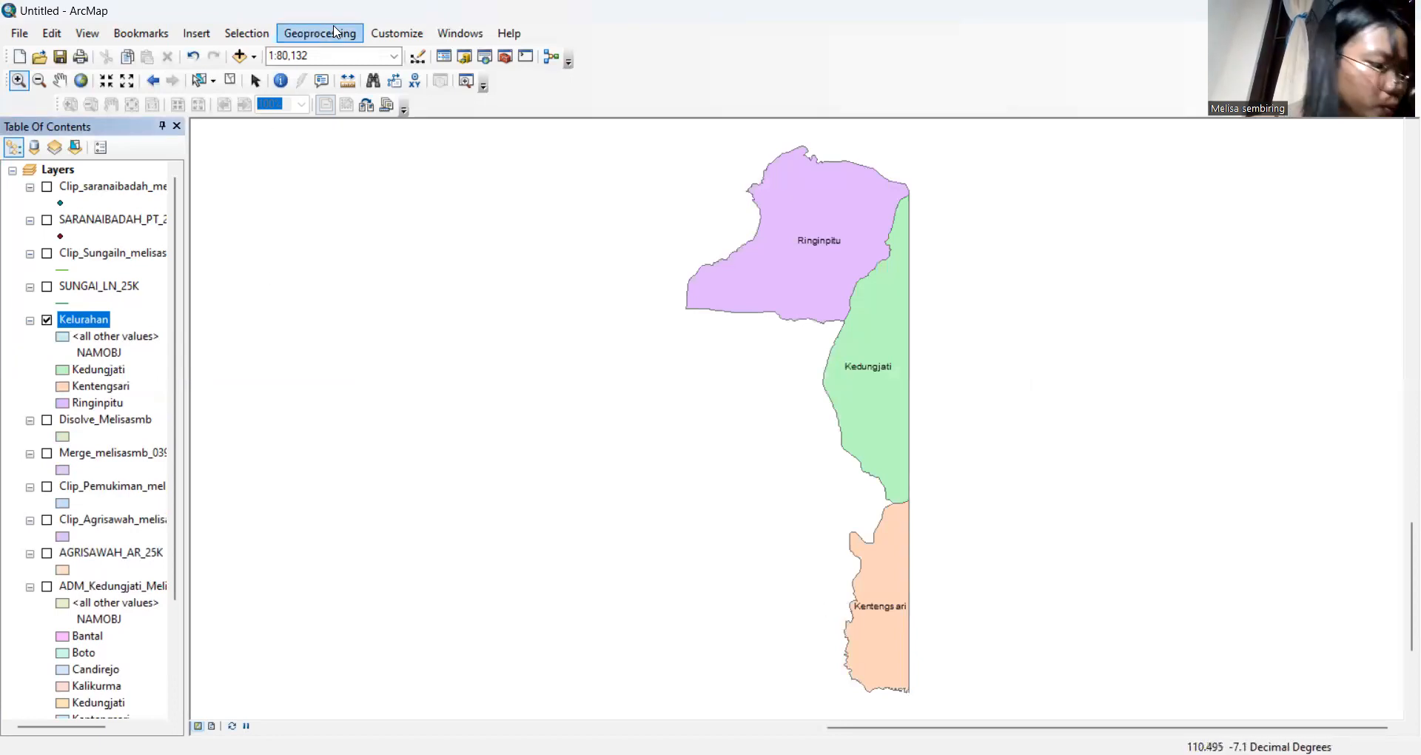
Open the Intersect tool with Kelurahan and Disolve_Melisasmb as input features
left_click(335, 31)
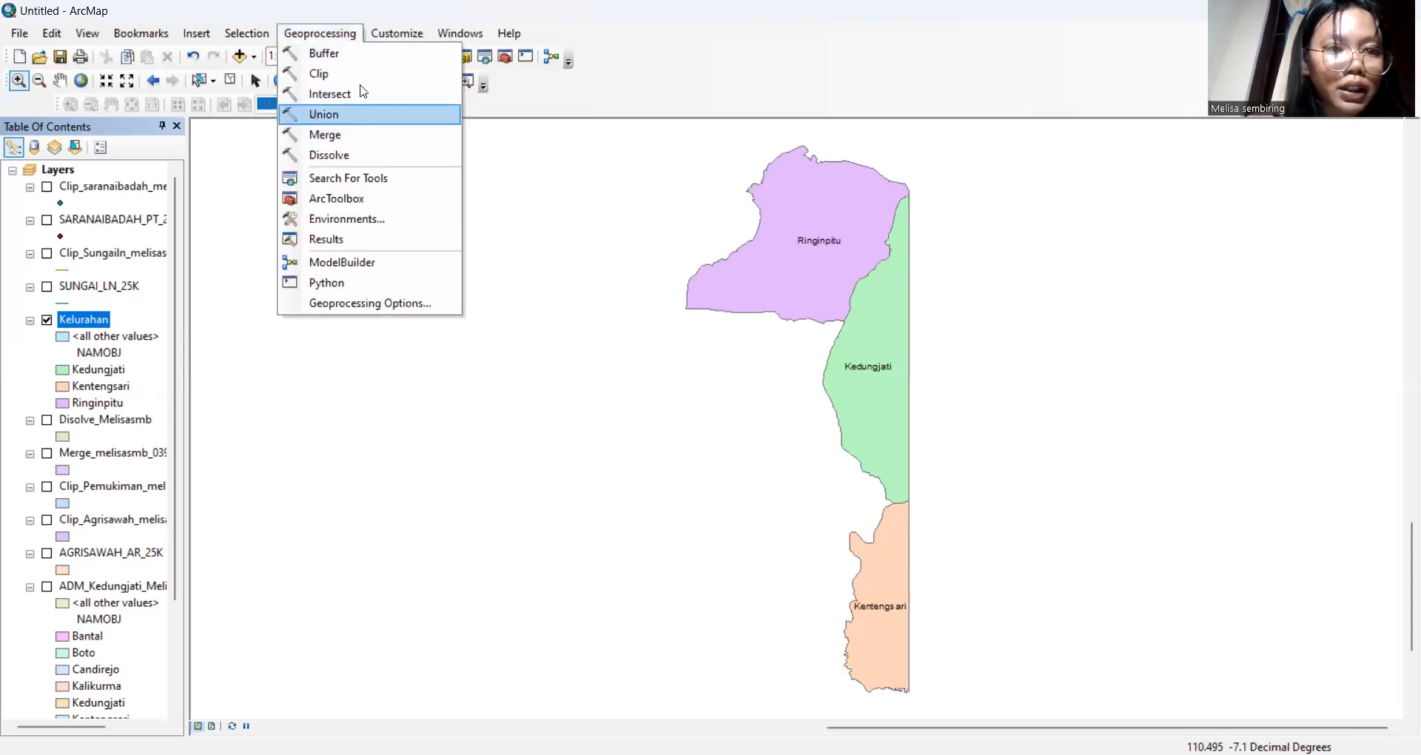
left_click(362, 107)
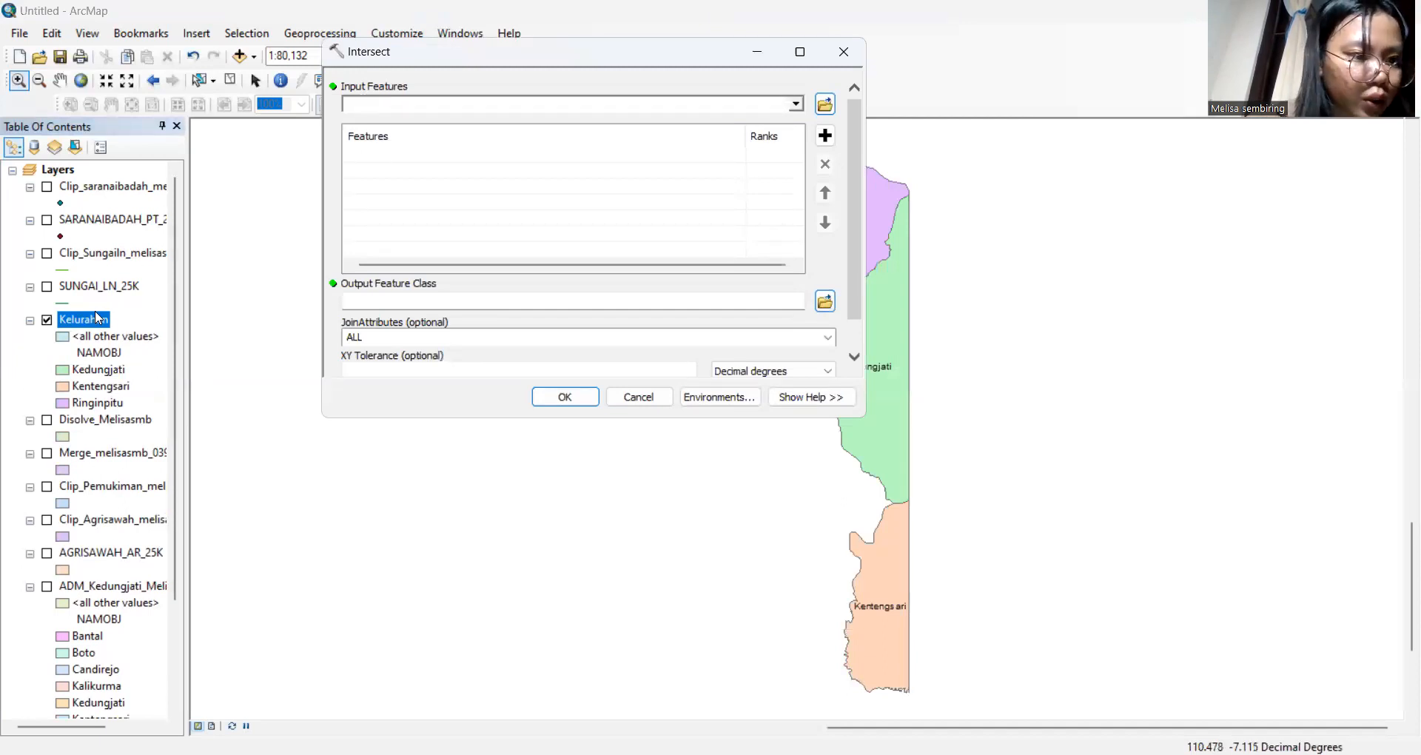
left_click_drag(97, 322, 372, 142)
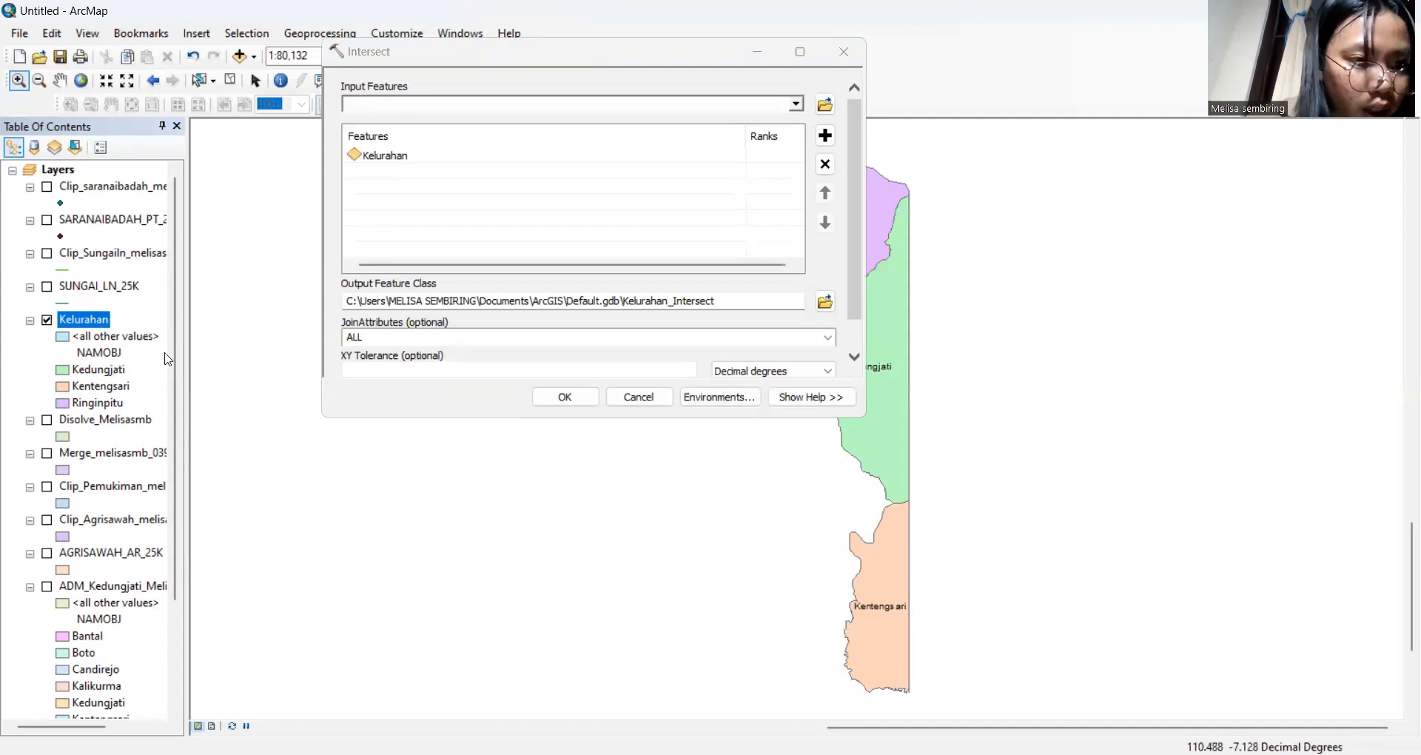
left_click_drag(102, 422, 353, 161)
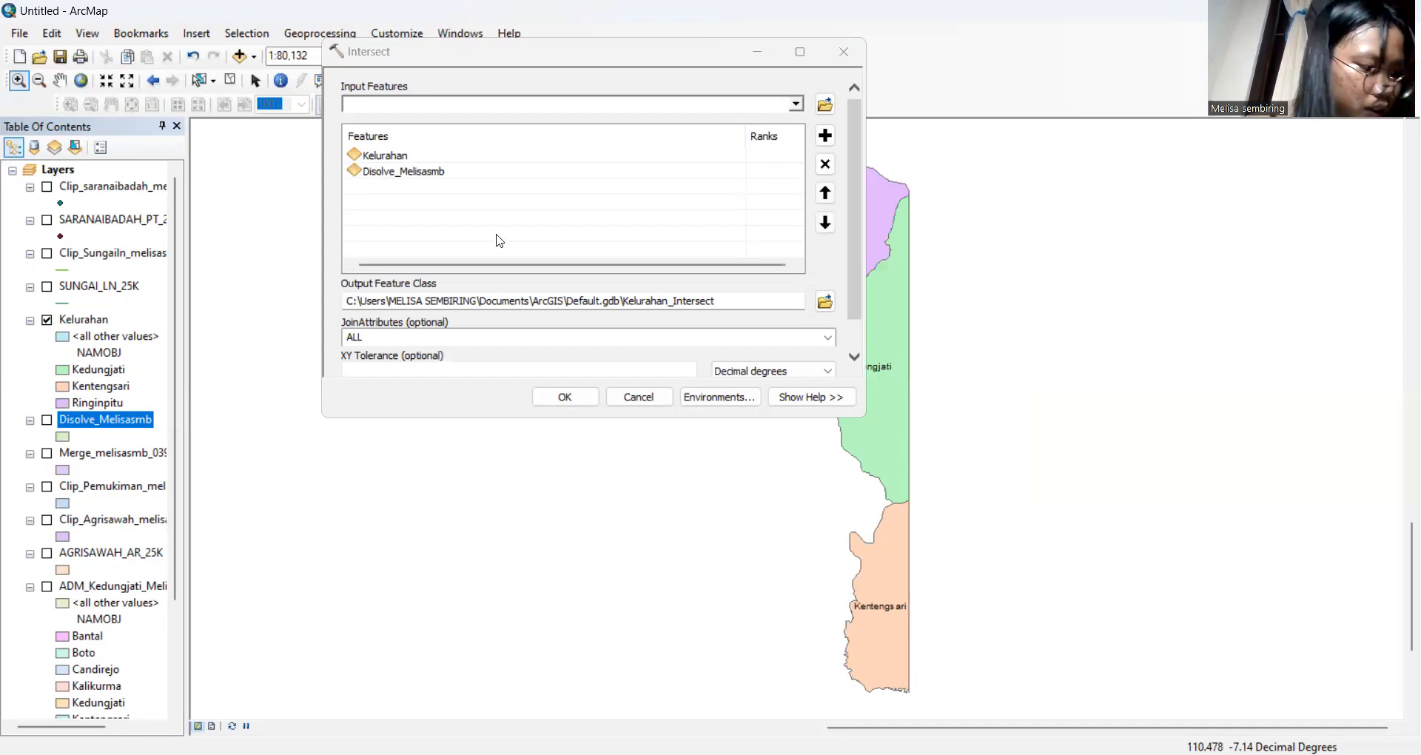
Name the intersect output Intersect_Melisasmb and run the intersection
triple_click(734, 297)
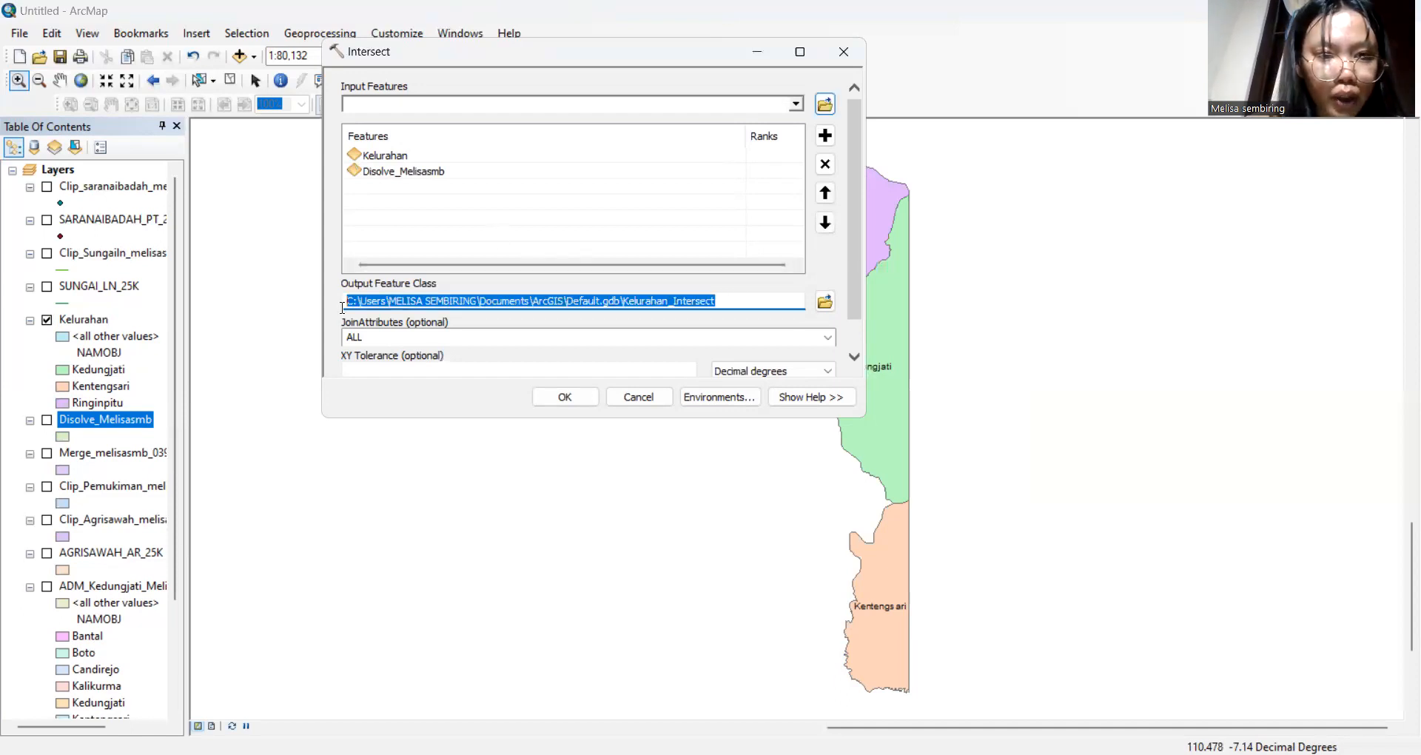
key("BackSpace")
type("Inter")
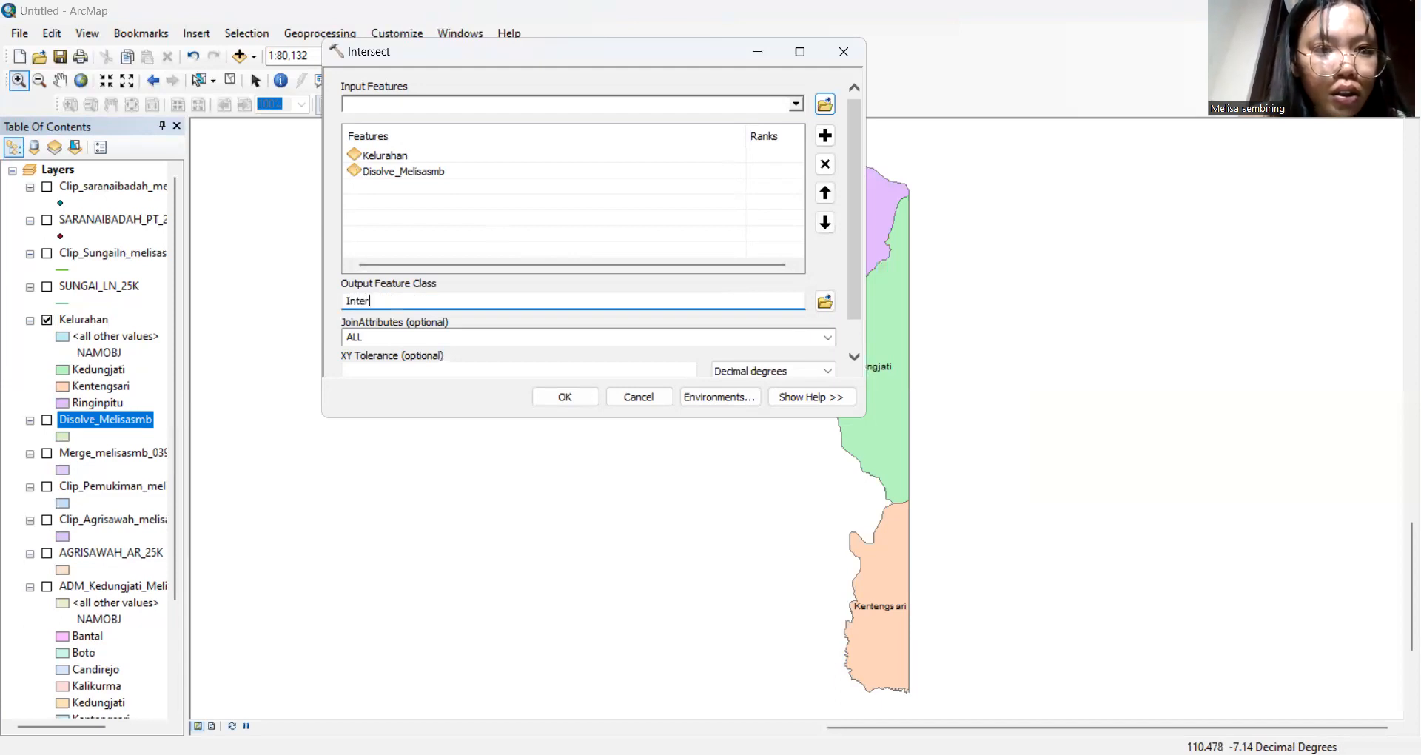
type("sect")
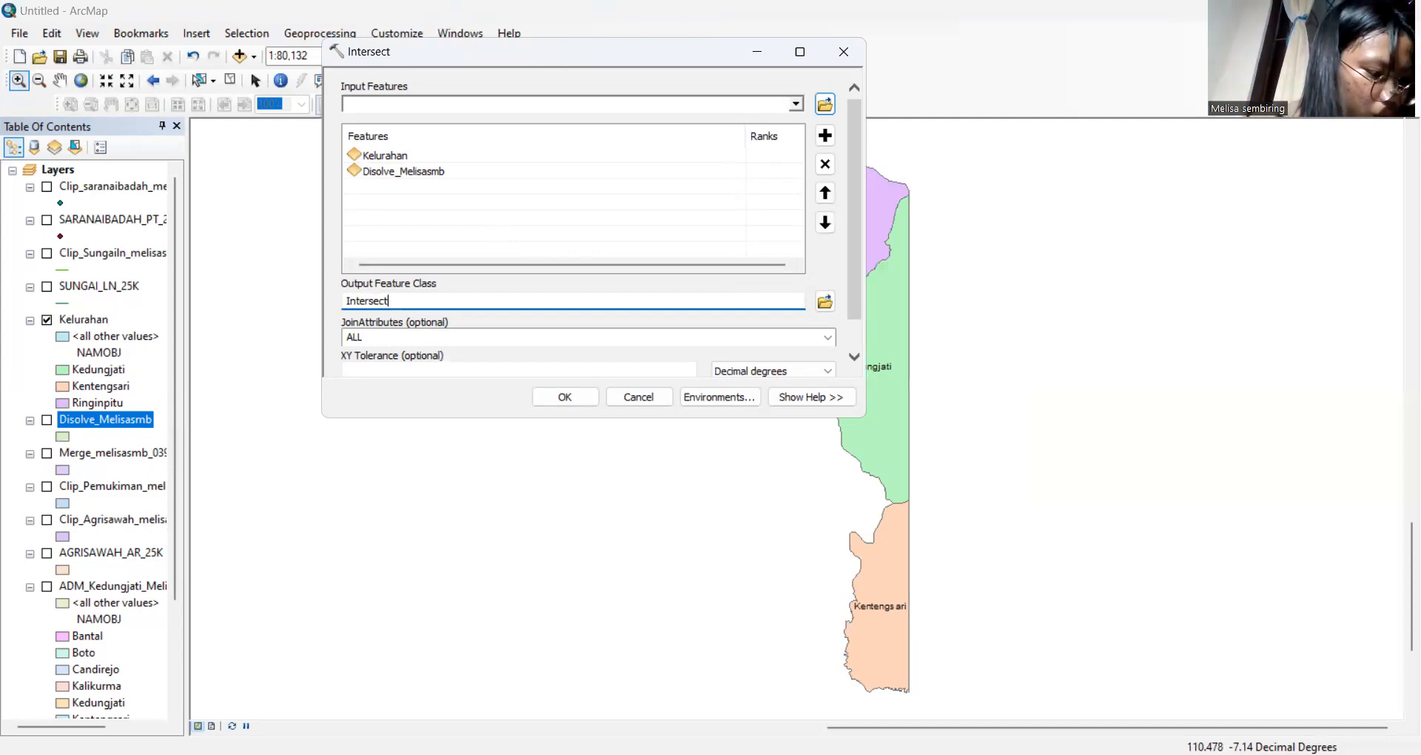
type("_")
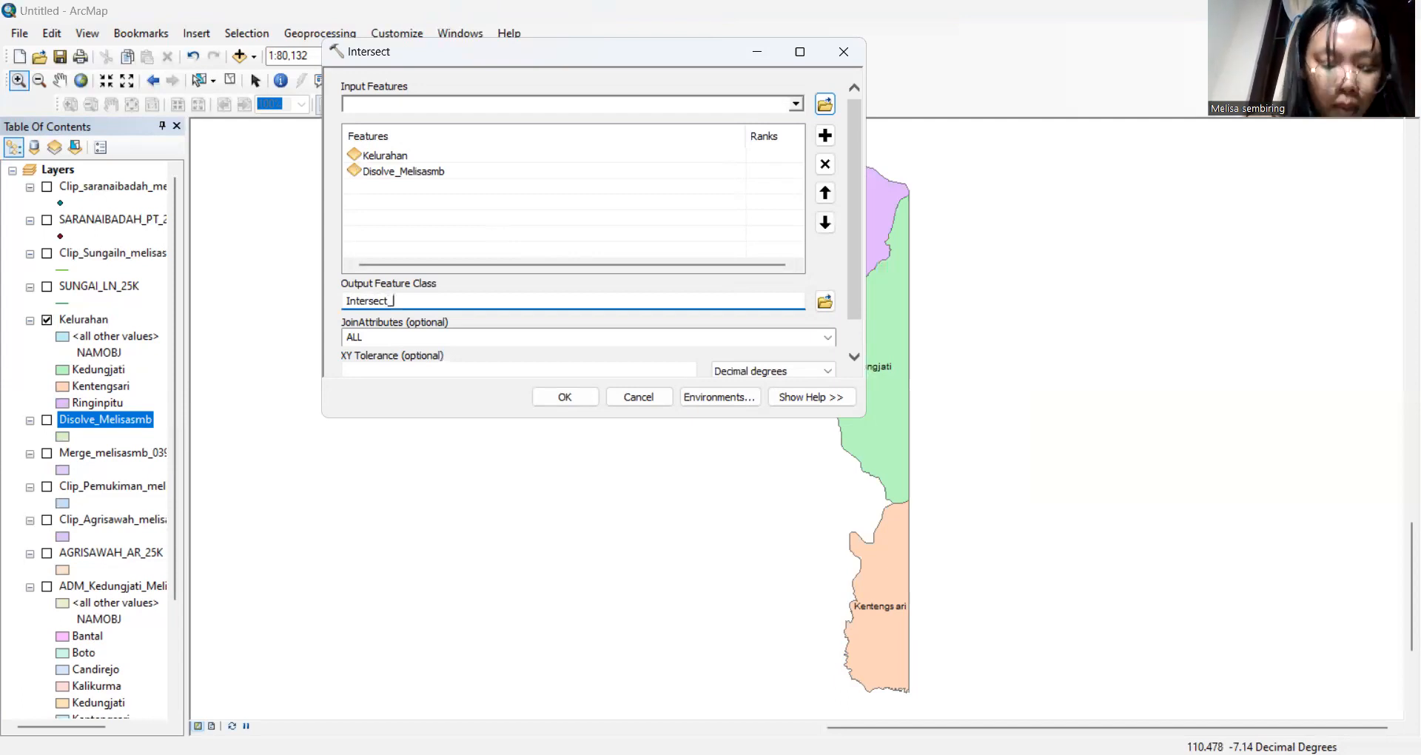
type("Melisa")
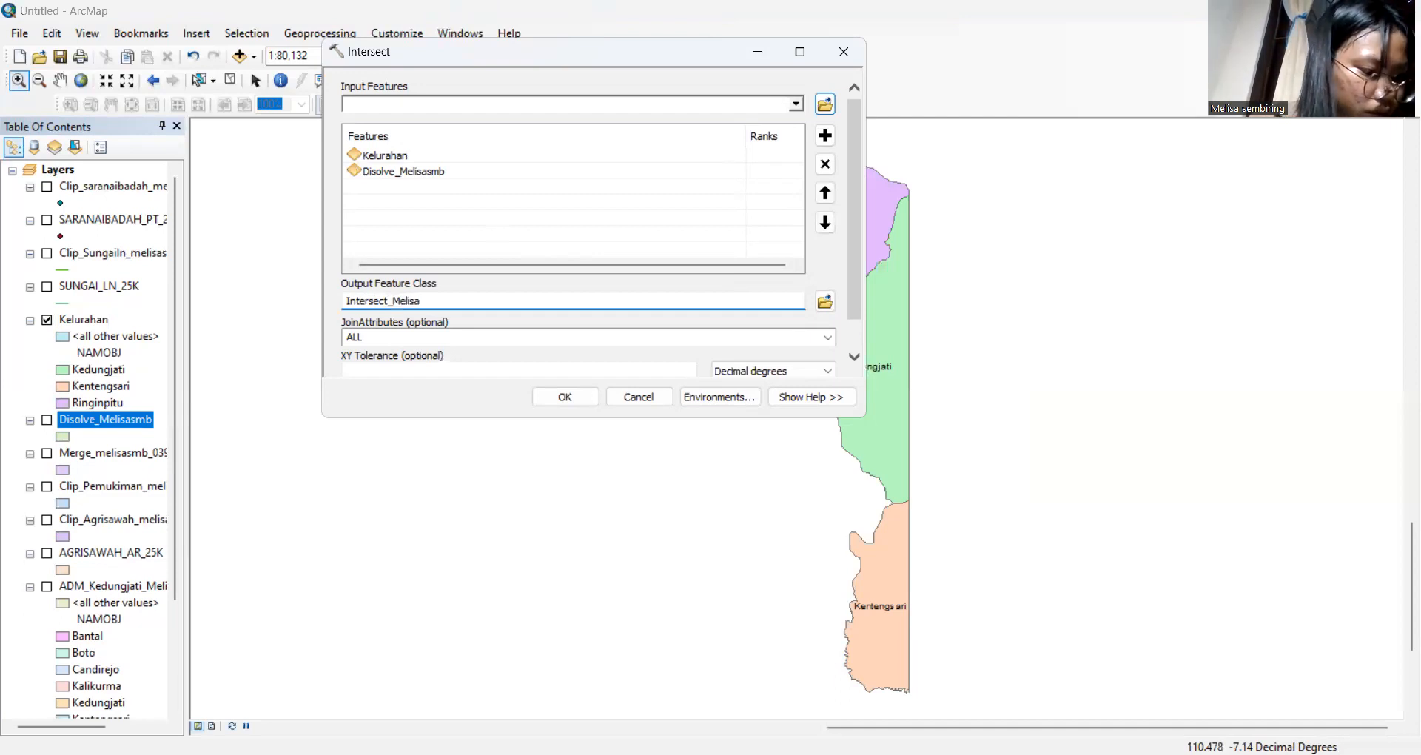
key("BackSpace")
key("BackSpace")
key("BackSpace")
key("BackSpace")
key("BackSpace")
key("BackSpace")
type("Me")
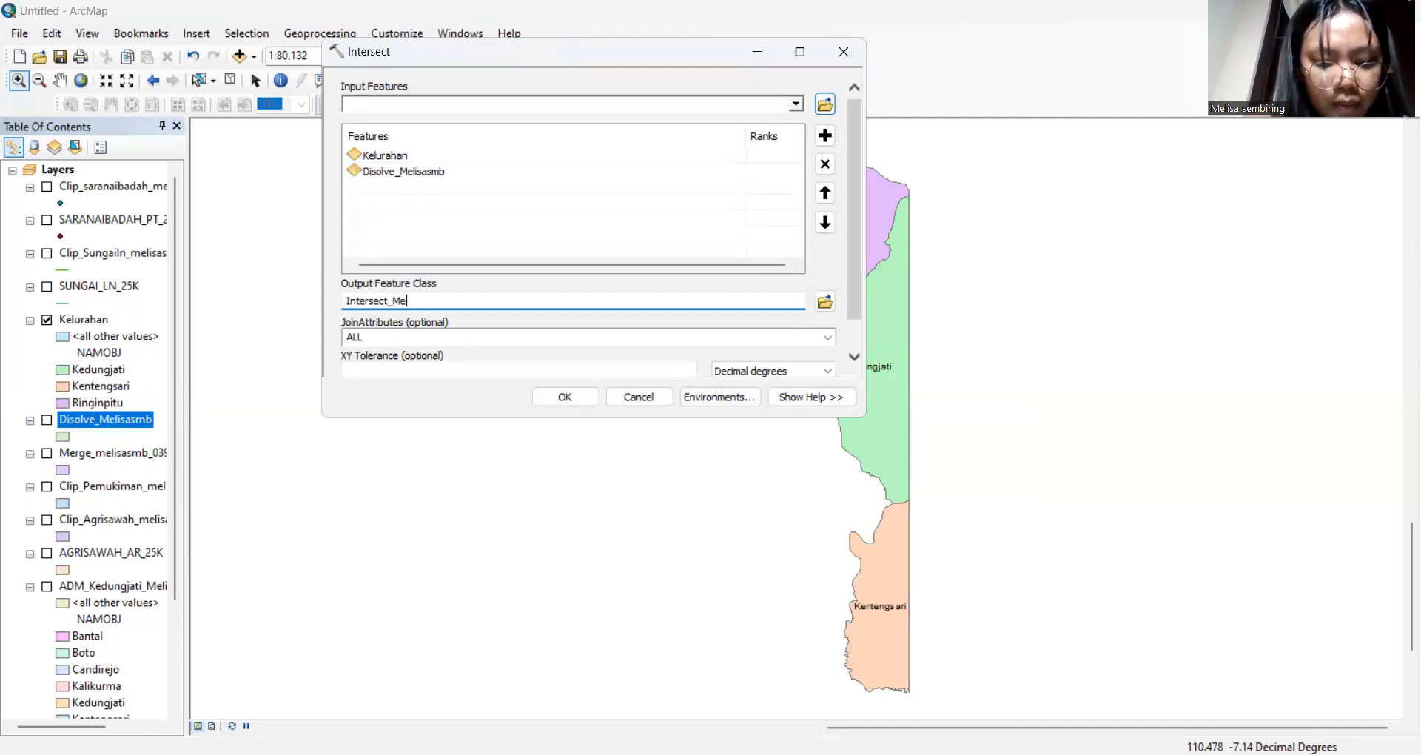
type("lisasmb")
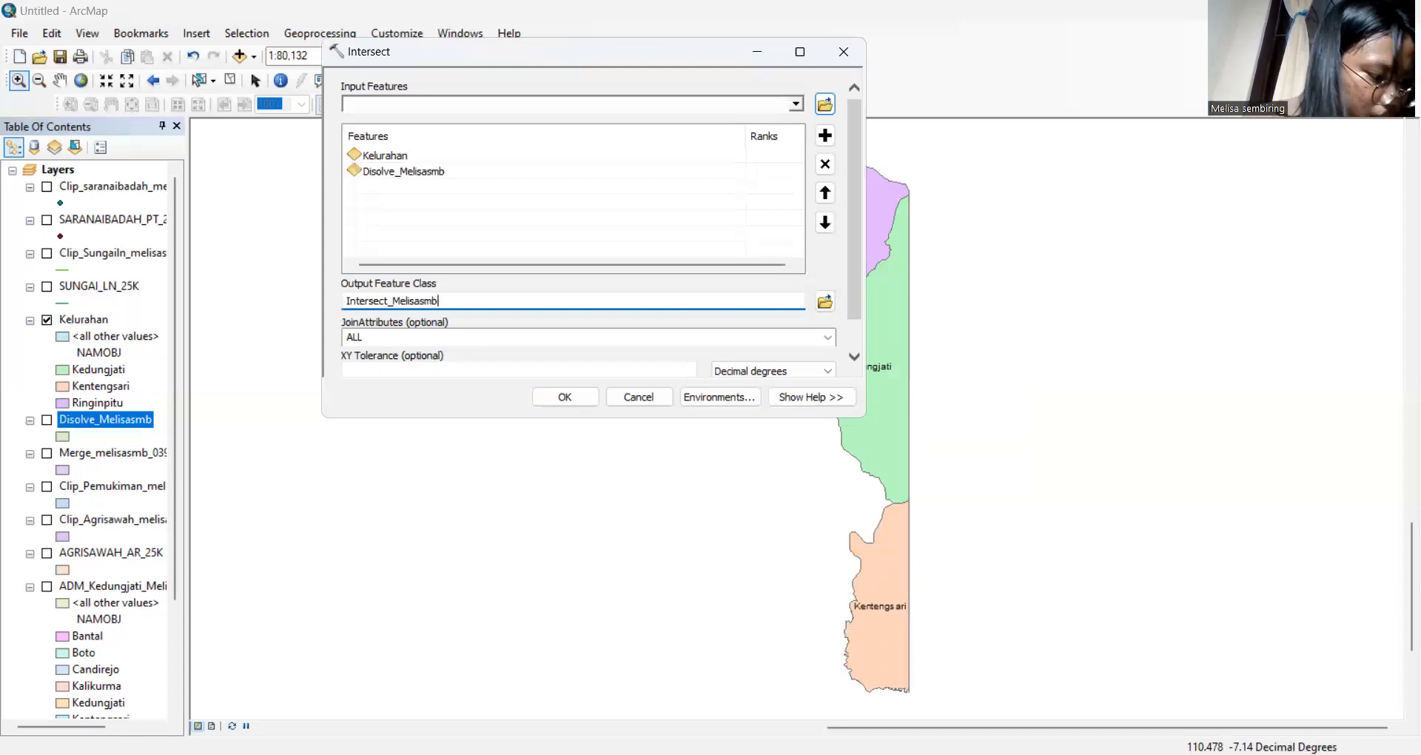
left_click(565, 398)
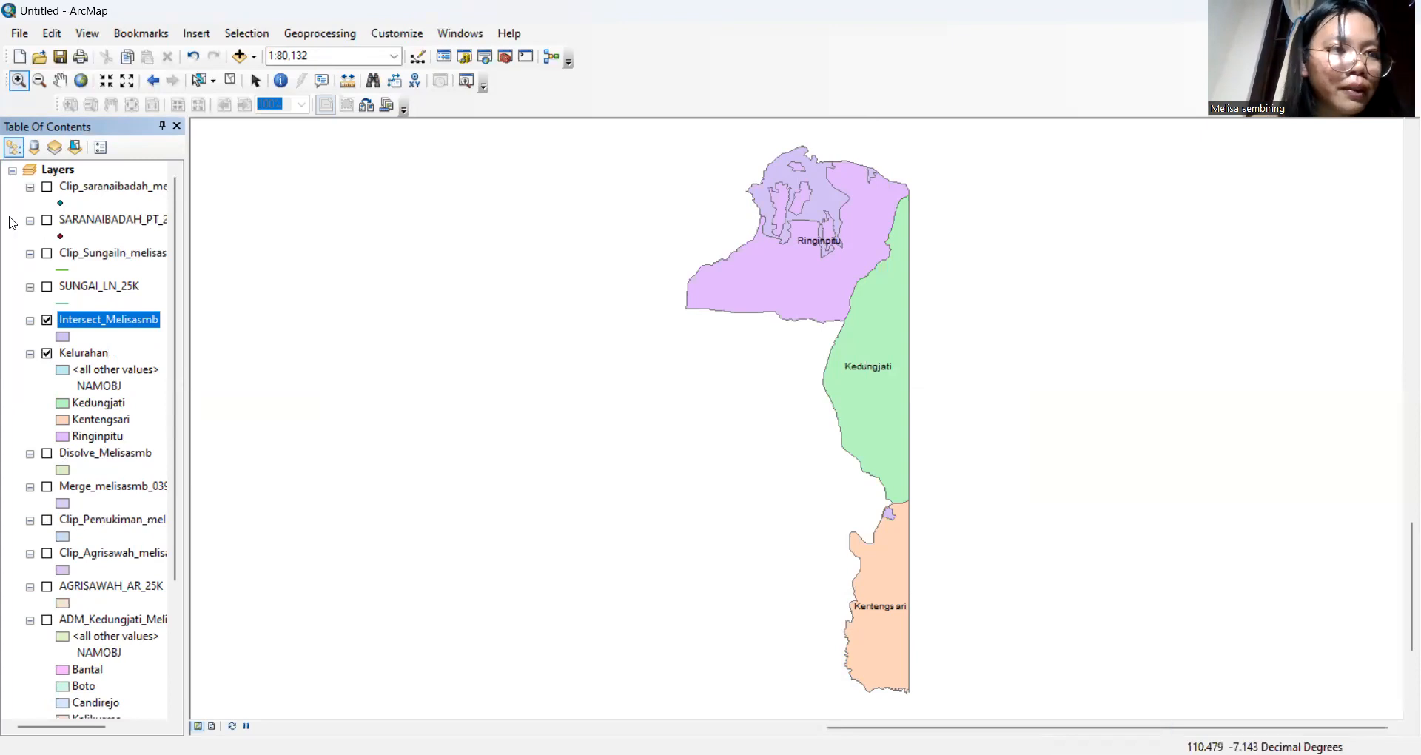
Export the map as a JPEG named Intersect_ plus the author's name and student number
left_click(19, 33)
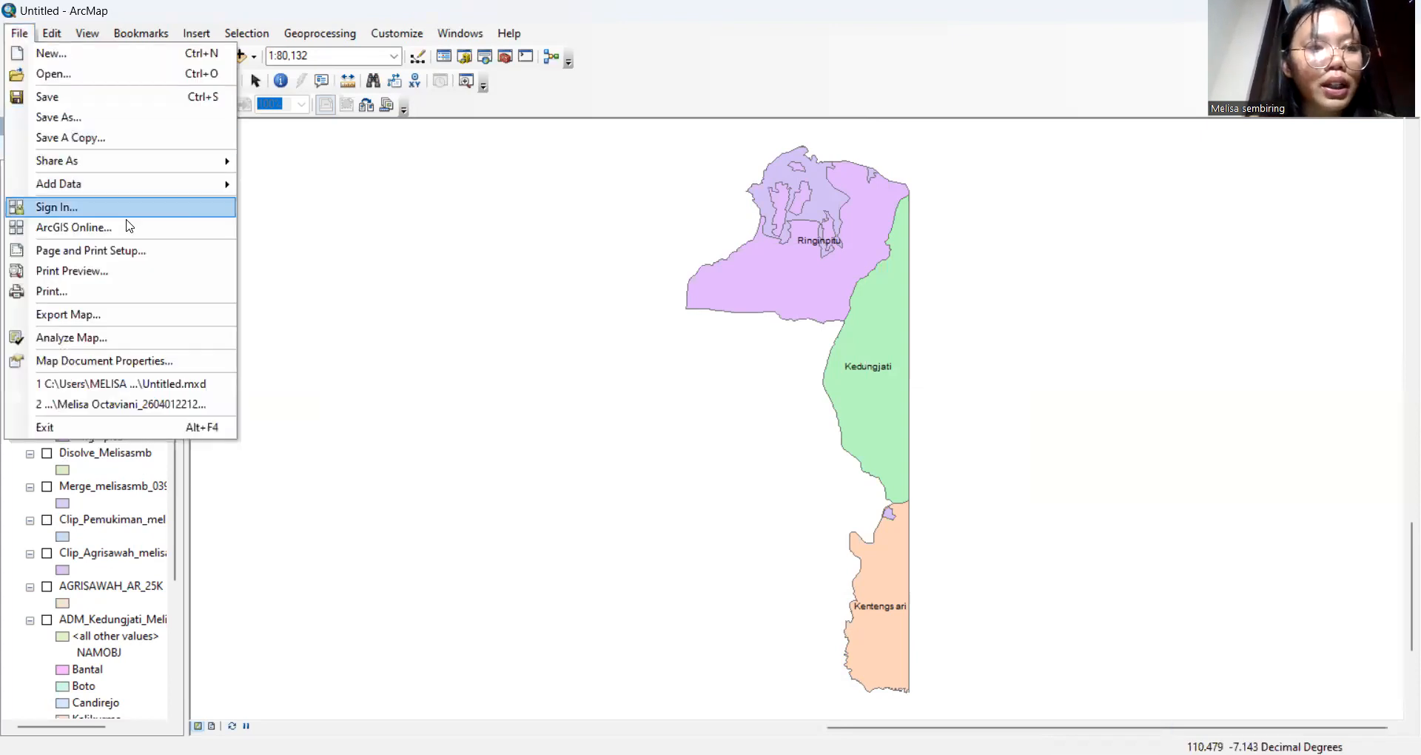
left_click(134, 317)
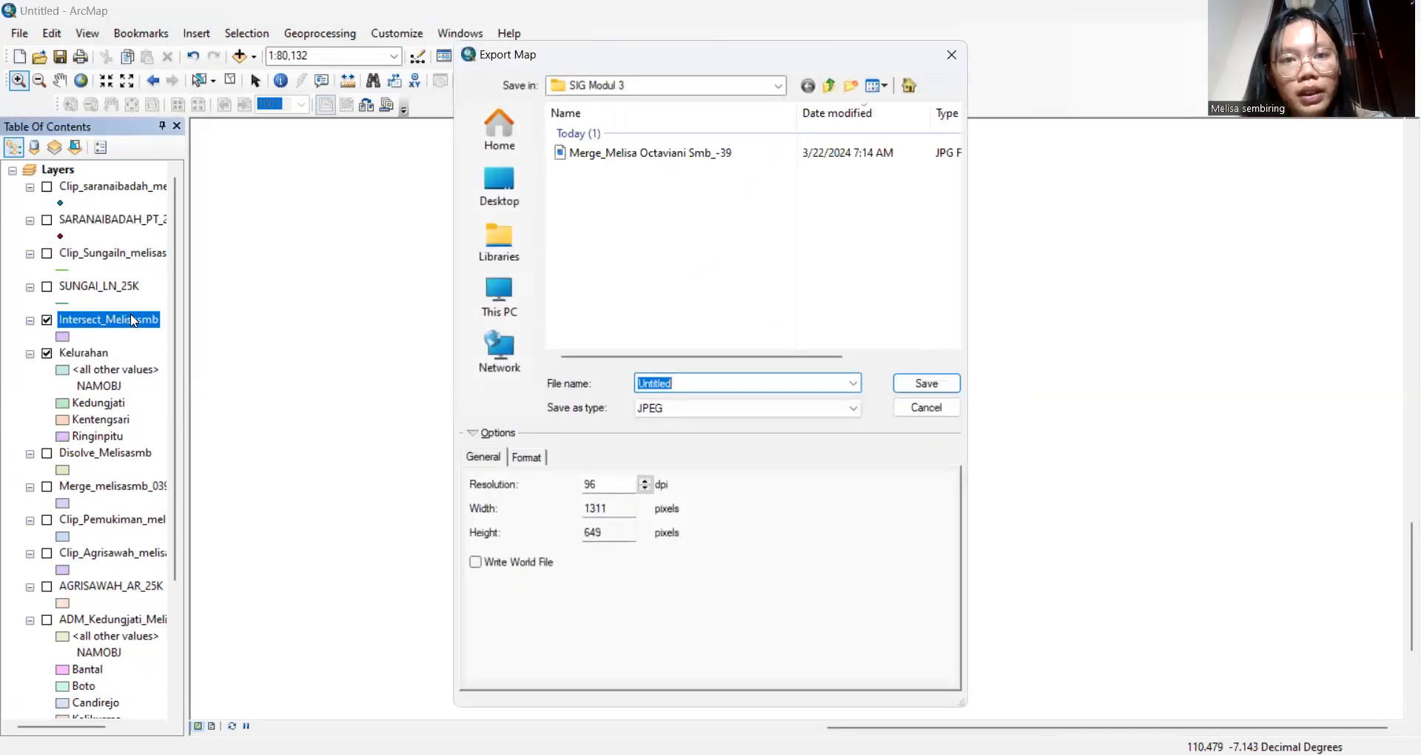
key("BackSpace")
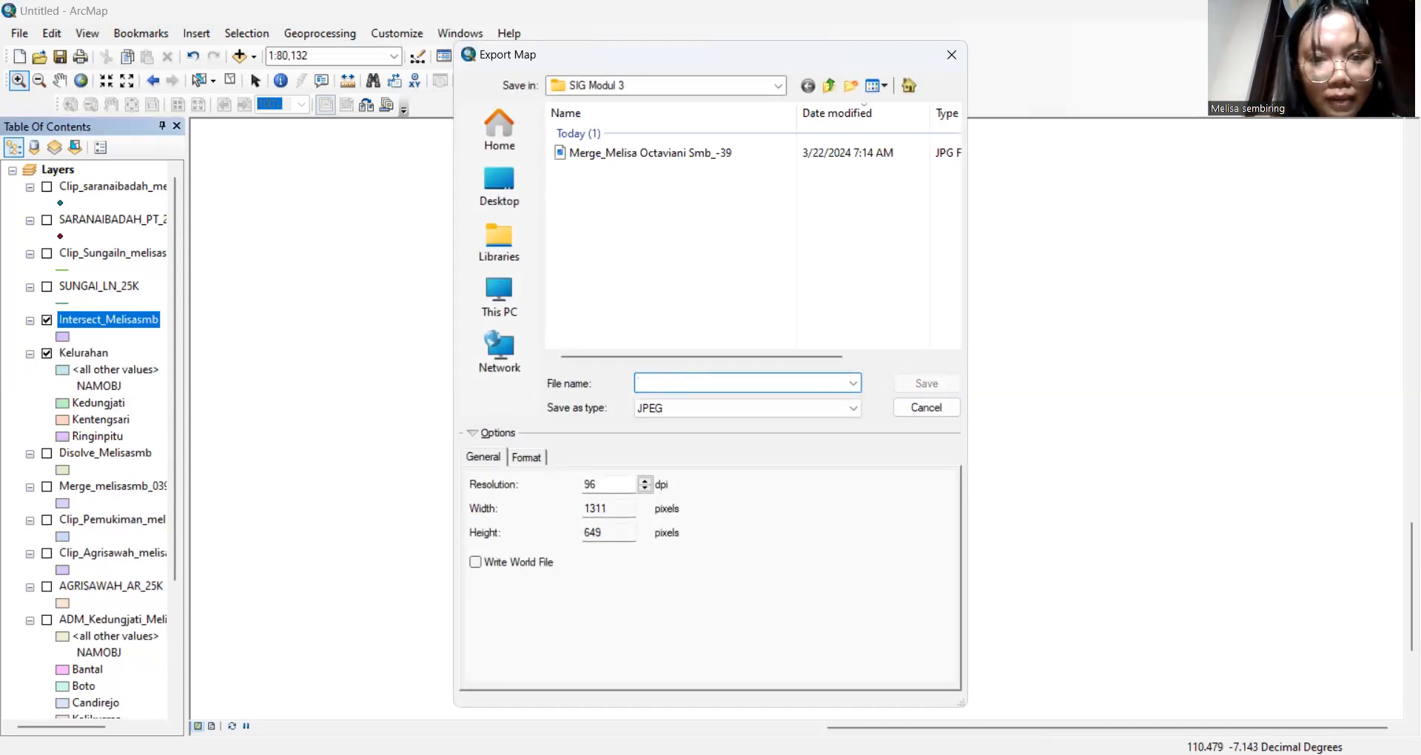
type("Inter")
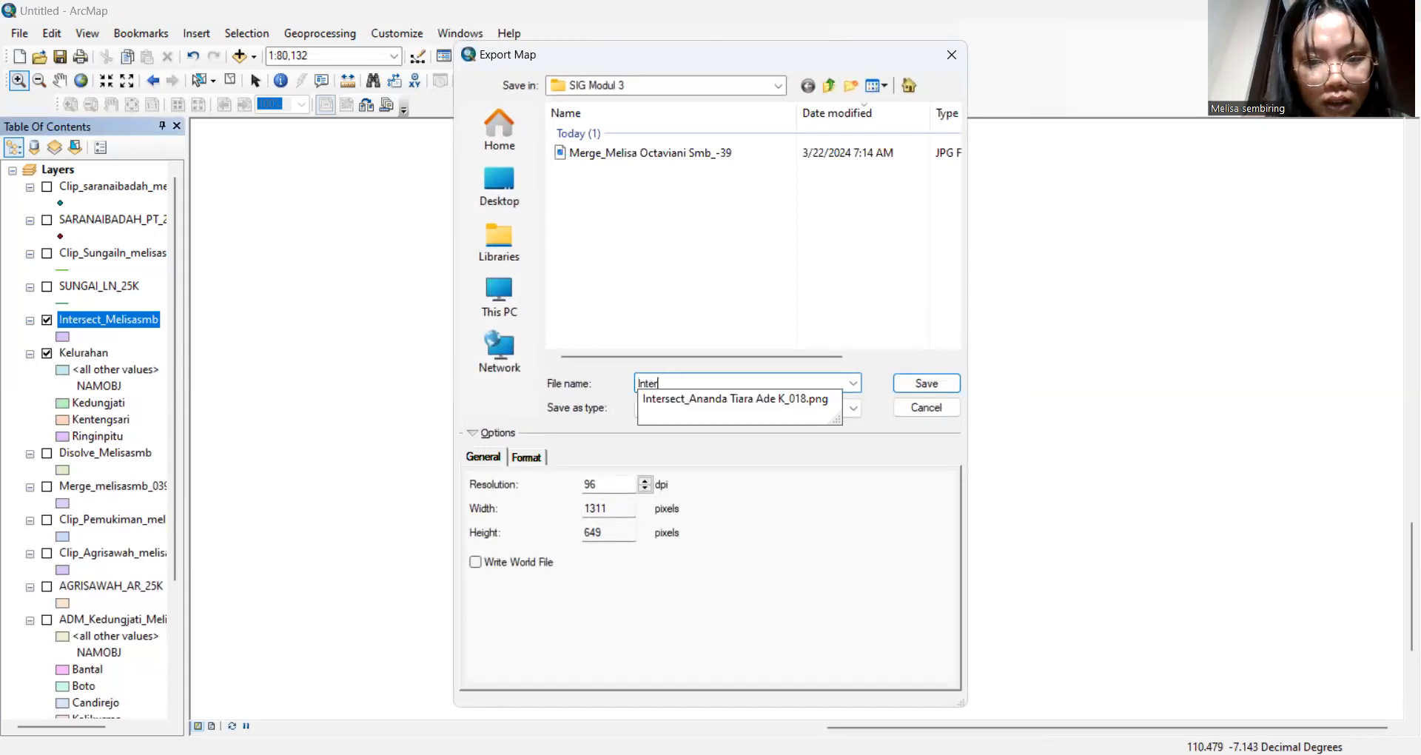
type("sec")
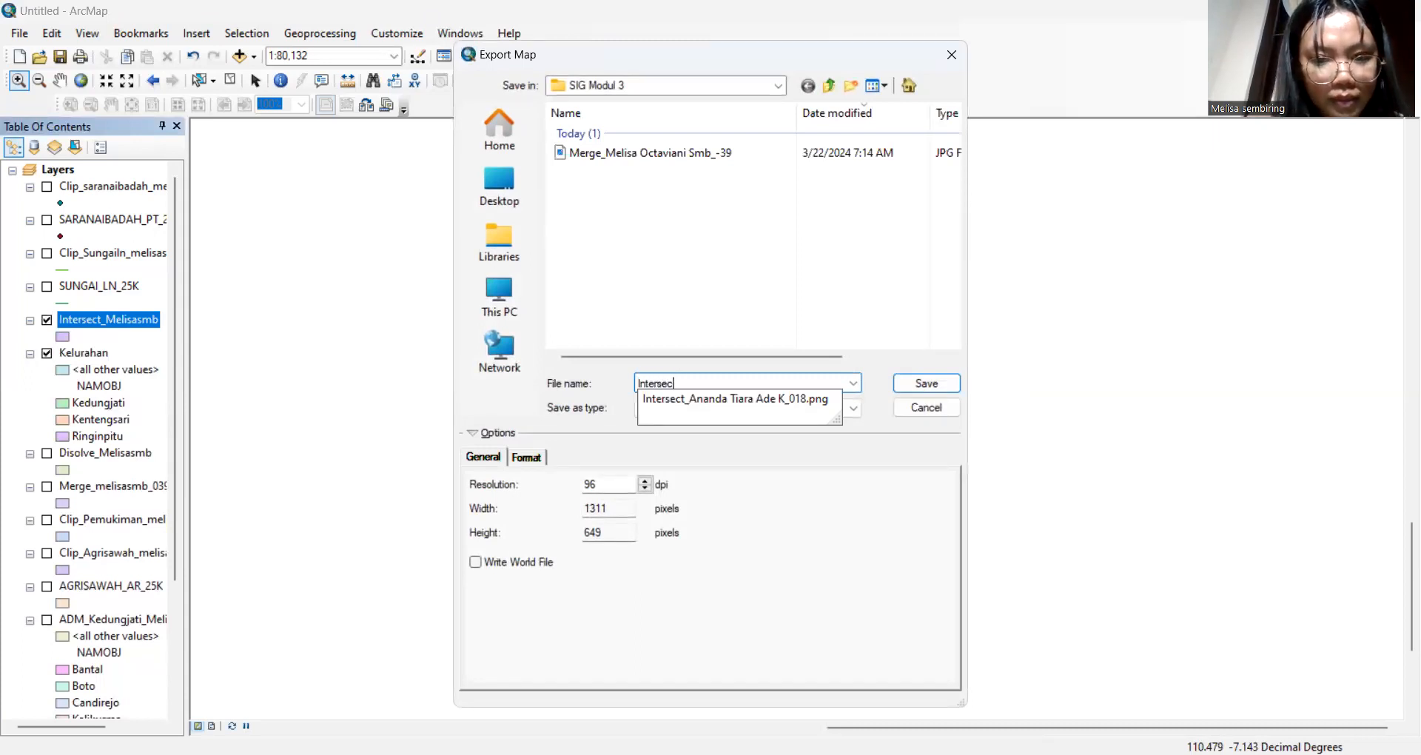
type("t_")
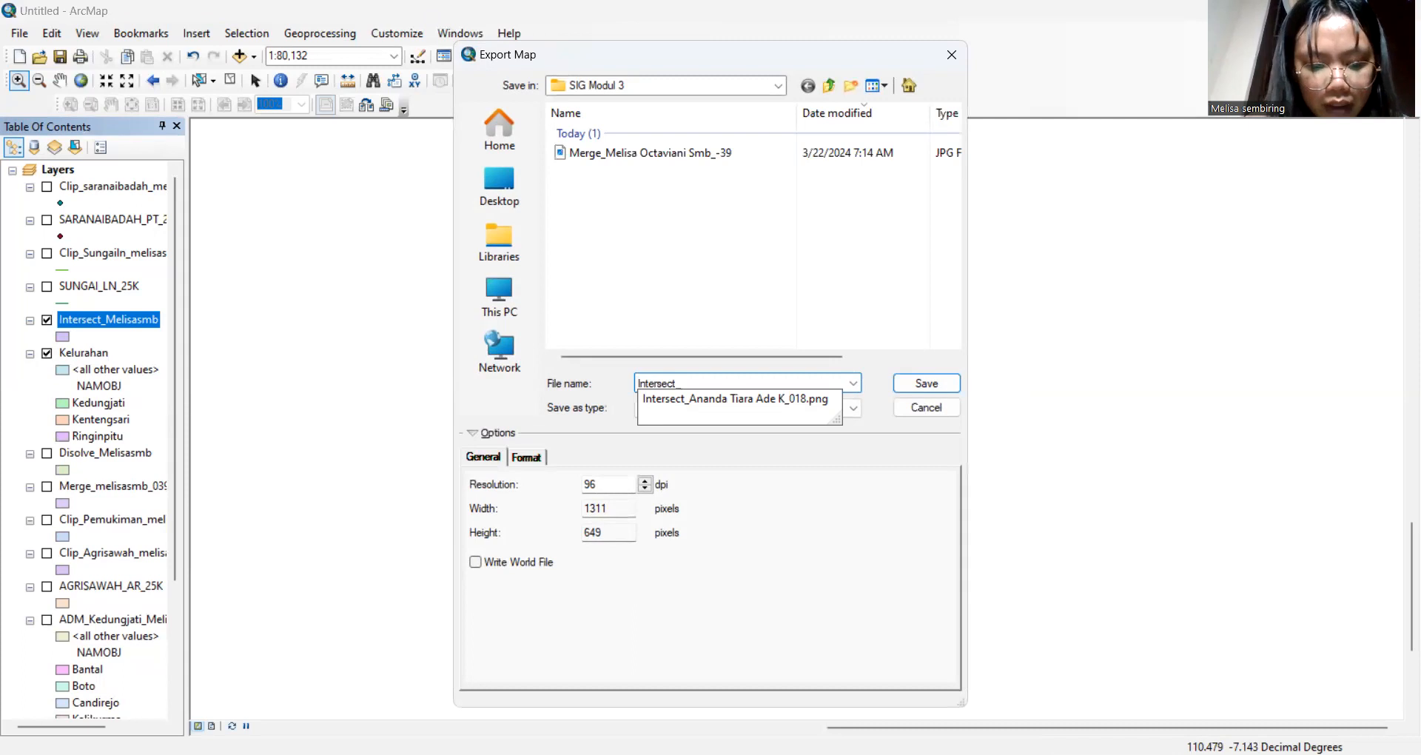
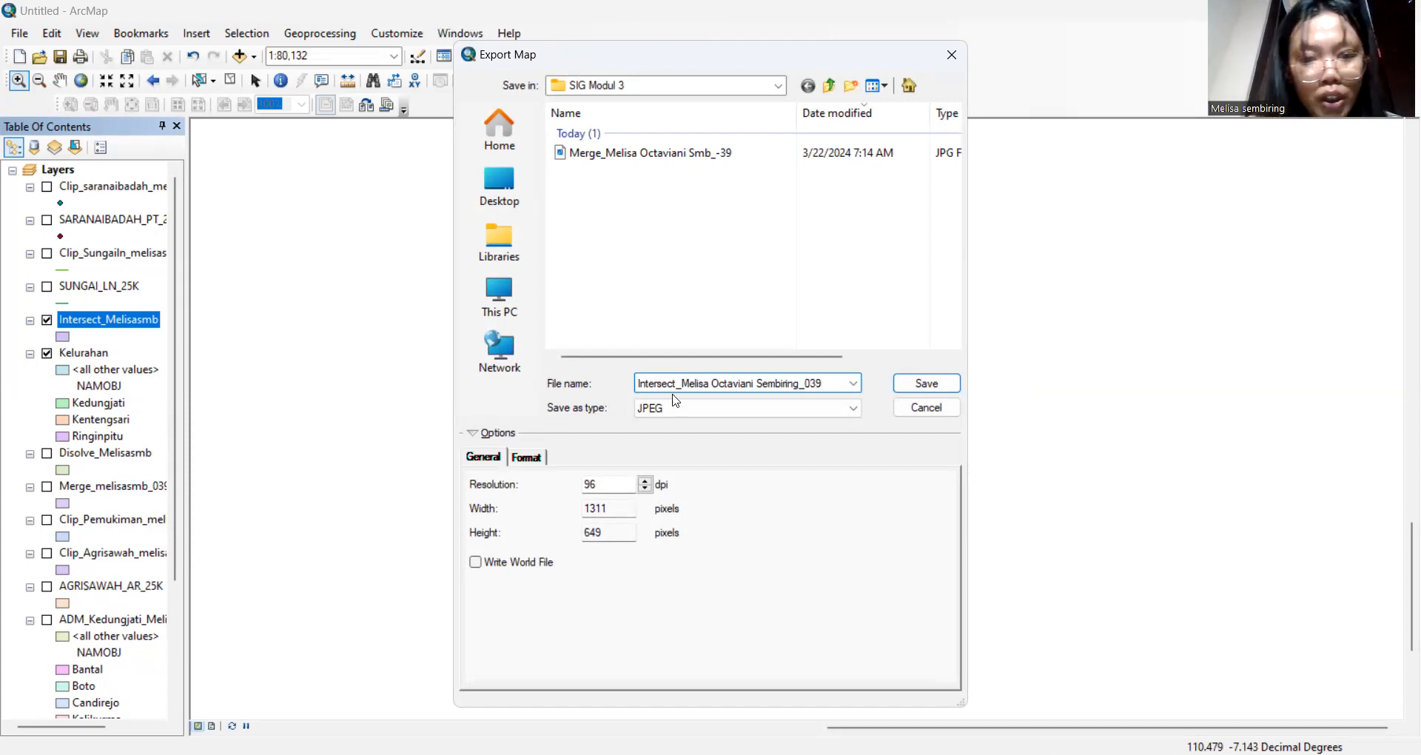
left_click(917, 383)
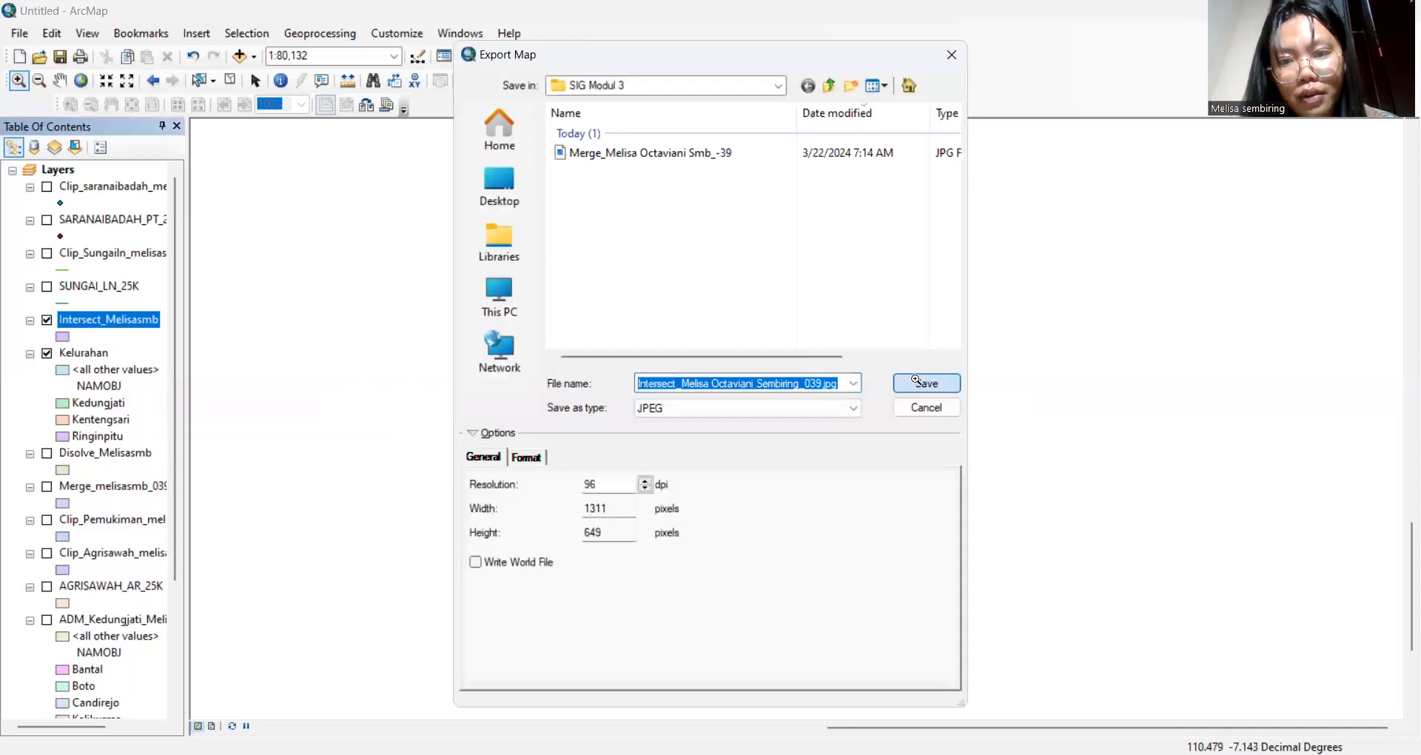